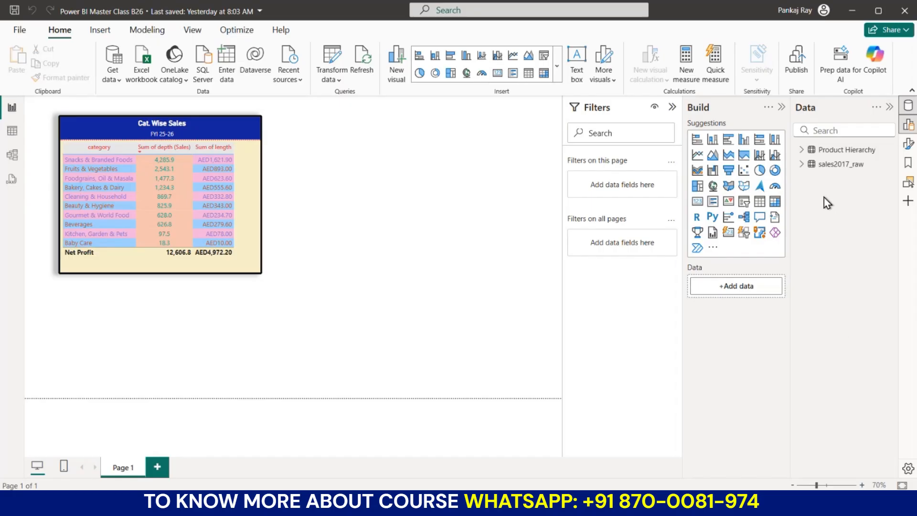
# Expand the fields of the sales2017_raw table and launch ZoomIt from the Desktop folder, leaving the report in view
pyautogui.click(800, 165)
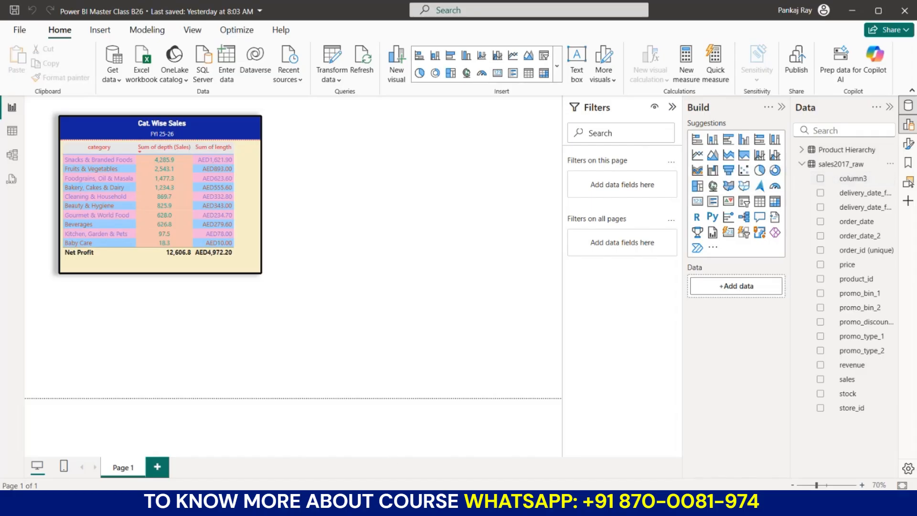
pyautogui.click(282, 504)
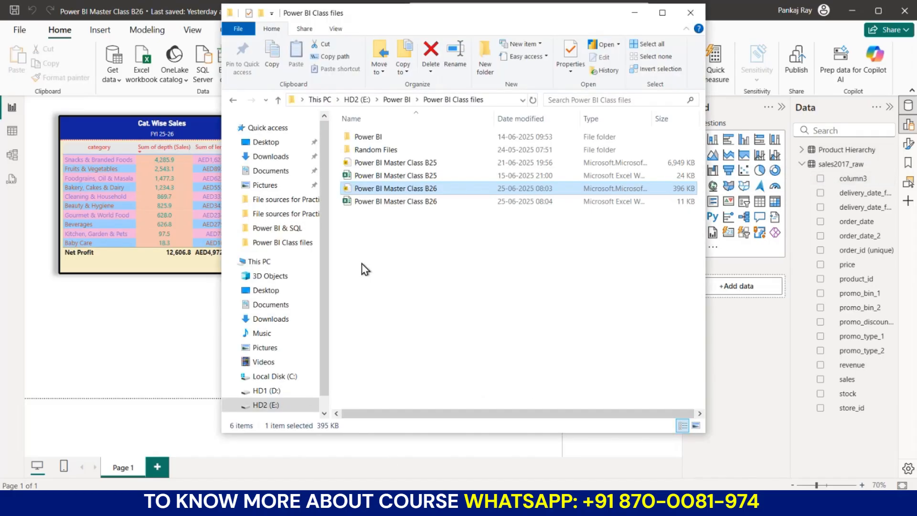
pyautogui.click(268, 142)
pyautogui.scroll(-3, 525, 340)
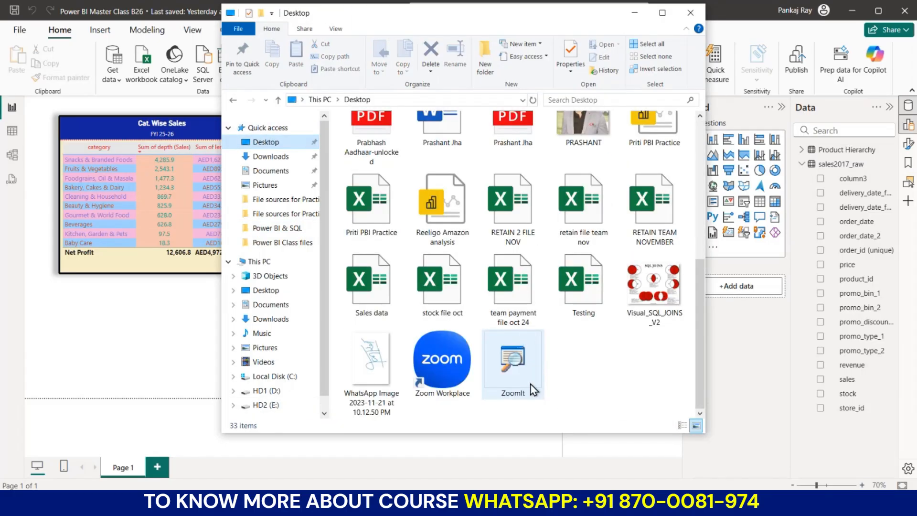
pyautogui.click(531, 387)
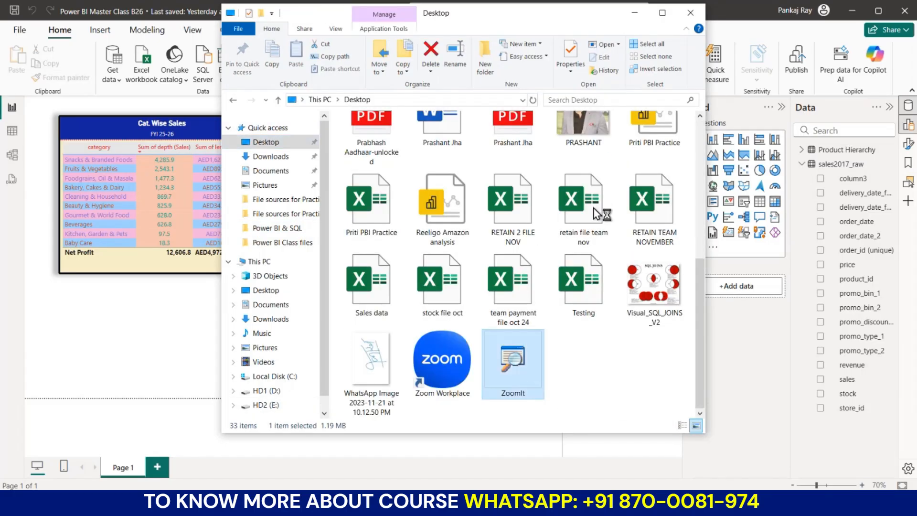
pyautogui.click(635, 11)
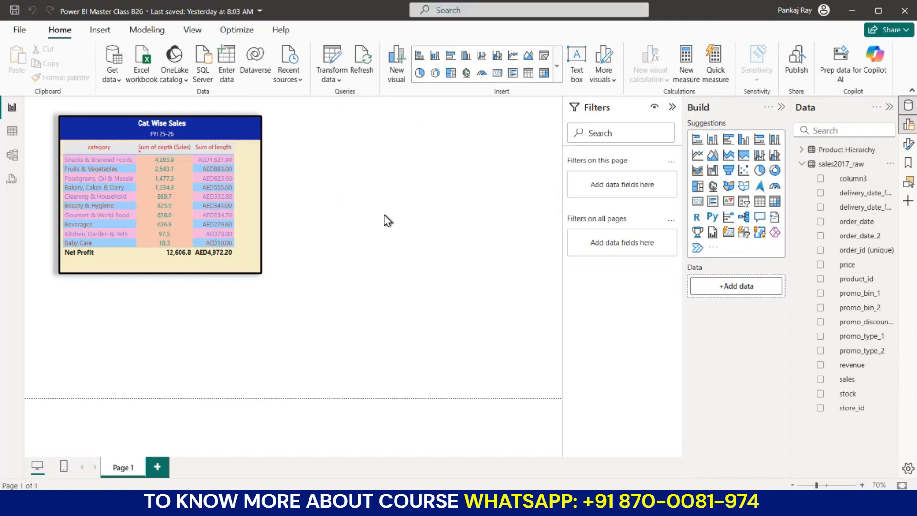
# Open the sales2017_raw query in the Power Query Editor
pyautogui.hotkey('ctrl', '2')
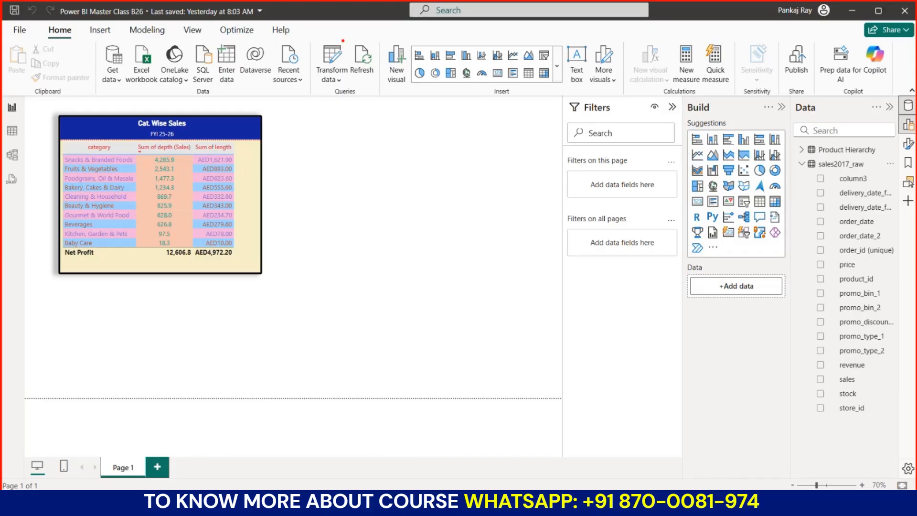
pyautogui.moveTo(342, 41)
pyautogui.mouseDown()
pyautogui.moveTo(298, 71)
pyautogui.moveTo(334, 95)
pyautogui.moveTo(352, 61)
pyautogui.moveTo(340, 41)
pyautogui.mouseUp()
pyautogui.press('Escape')
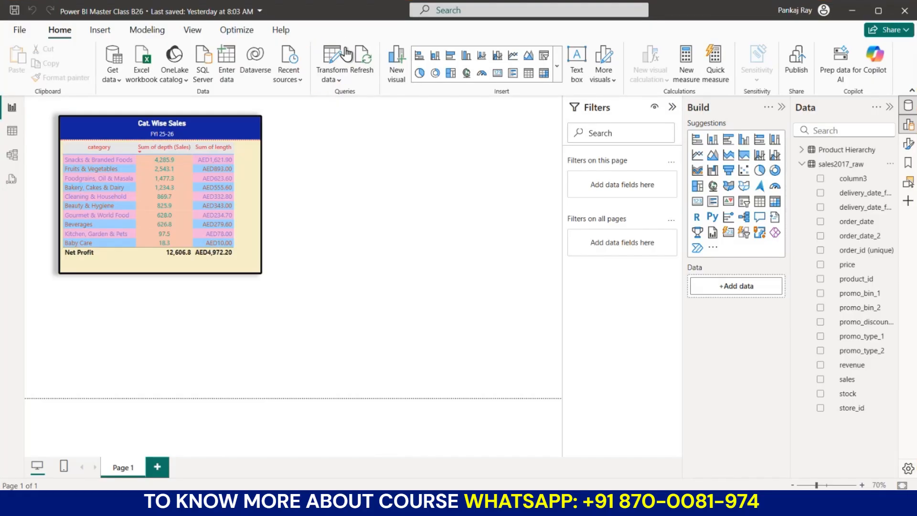
pyautogui.click(339, 67)
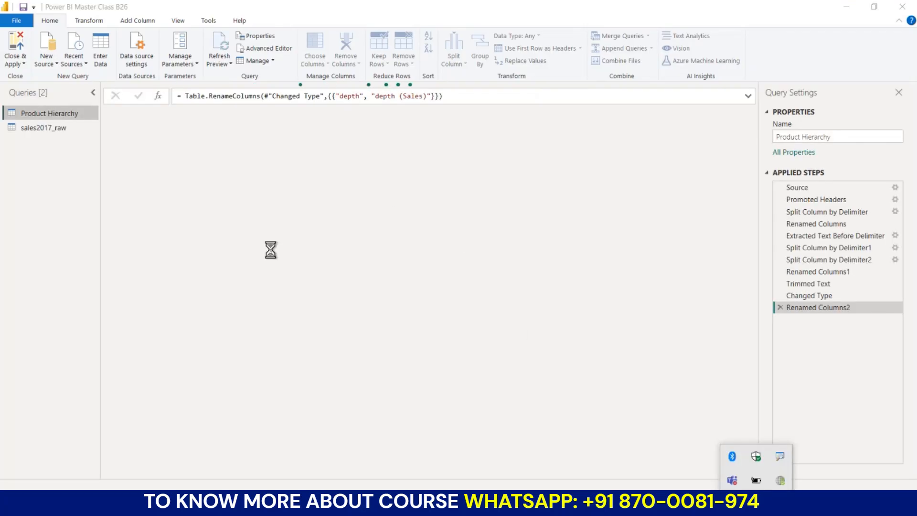
pyautogui.click(64, 153)
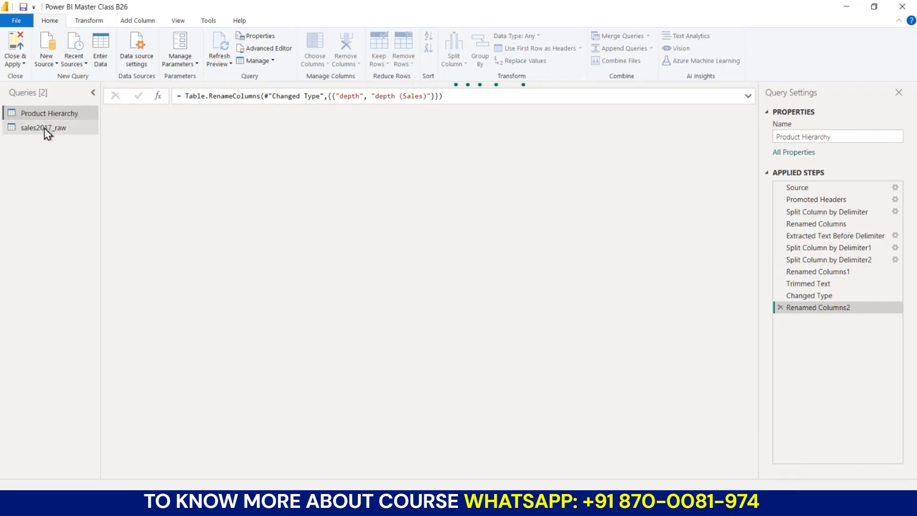
pyautogui.click(46, 133)
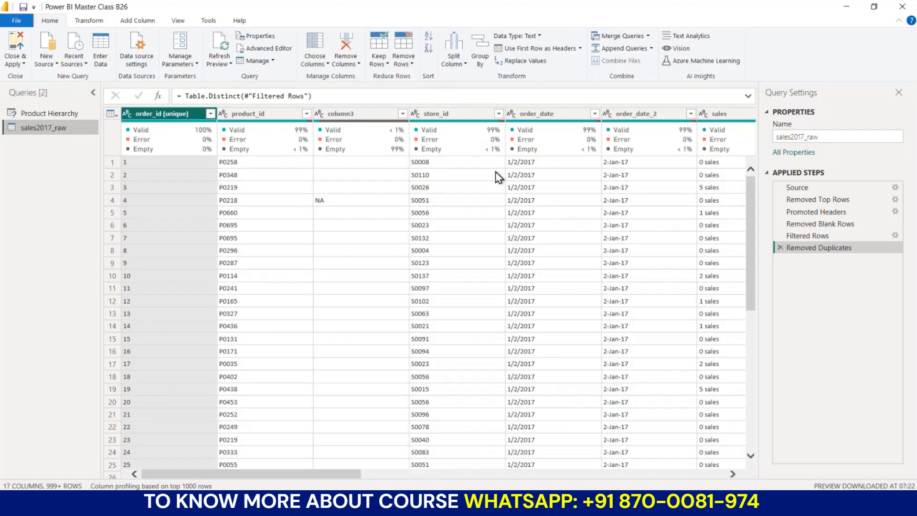
# Inspect the query at the Filtered Rows step and temporarily underline the repeated order_id (unique) rows with the screen pen
pyautogui.click(822, 236)
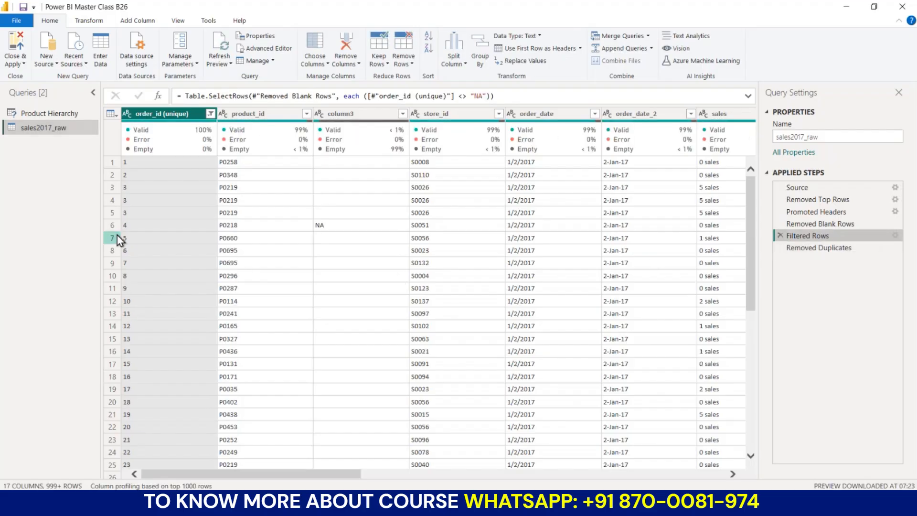
pyautogui.hotkey('ctrl', '2')
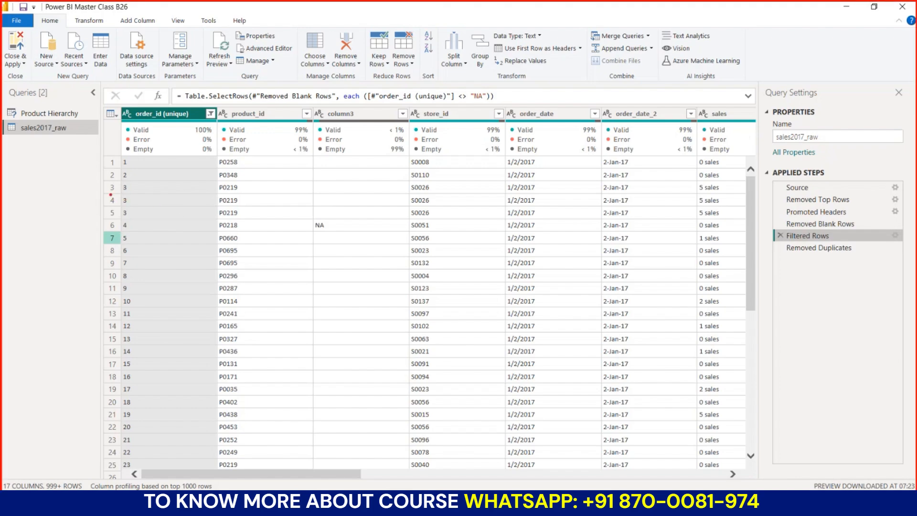
pyautogui.moveTo(101, 195); pyautogui.dragTo(167, 190)
pyautogui.moveTo(110, 209); pyautogui.dragTo(165, 208)
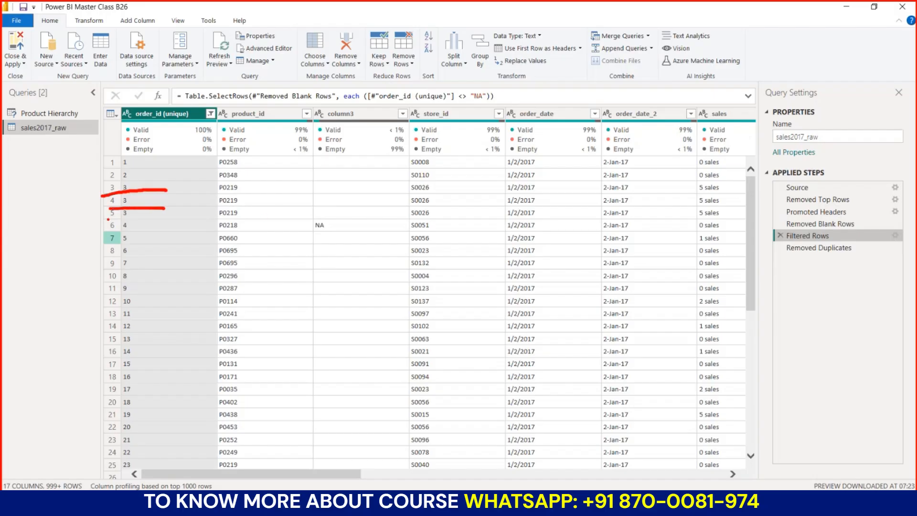
pyautogui.moveTo(116, 222); pyautogui.dragTo(239, 228)
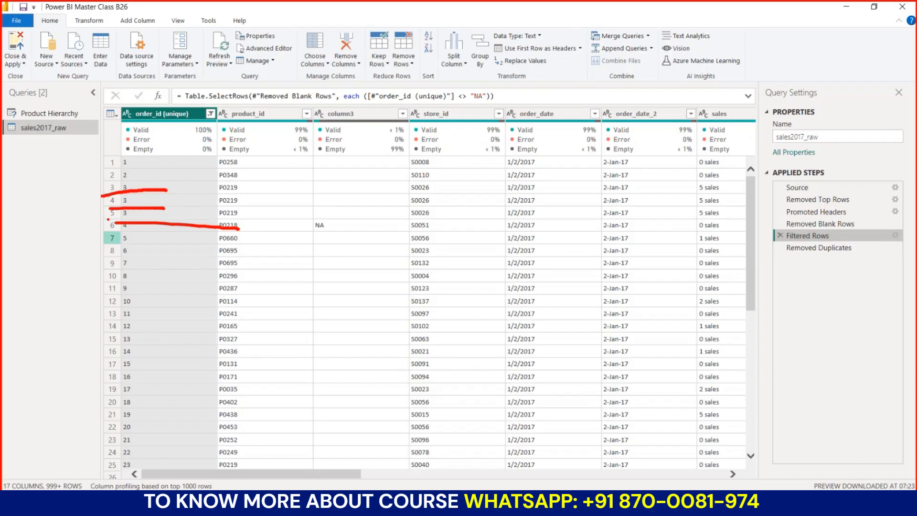
pyautogui.press('Escape')
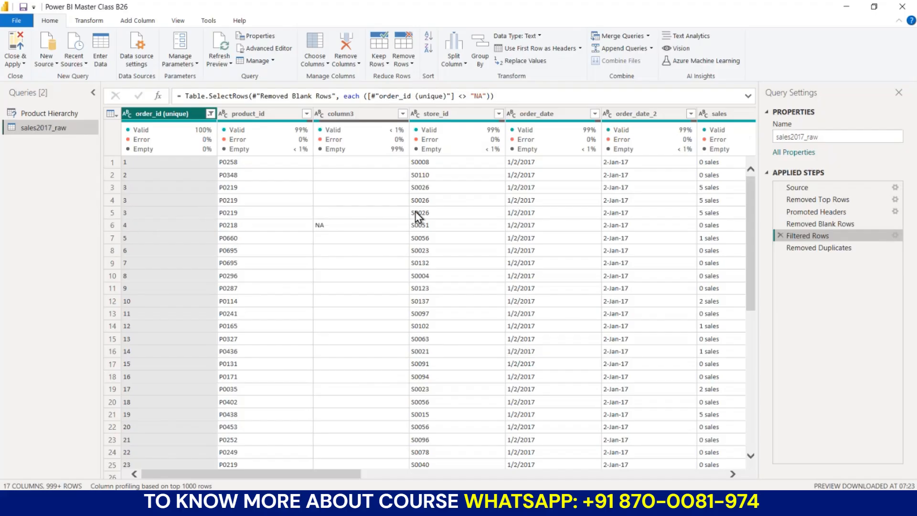
# Review the first row and the columns through promo_bin_2, checking the row removal options with promo_type_1 selected
pyautogui.click(113, 165)
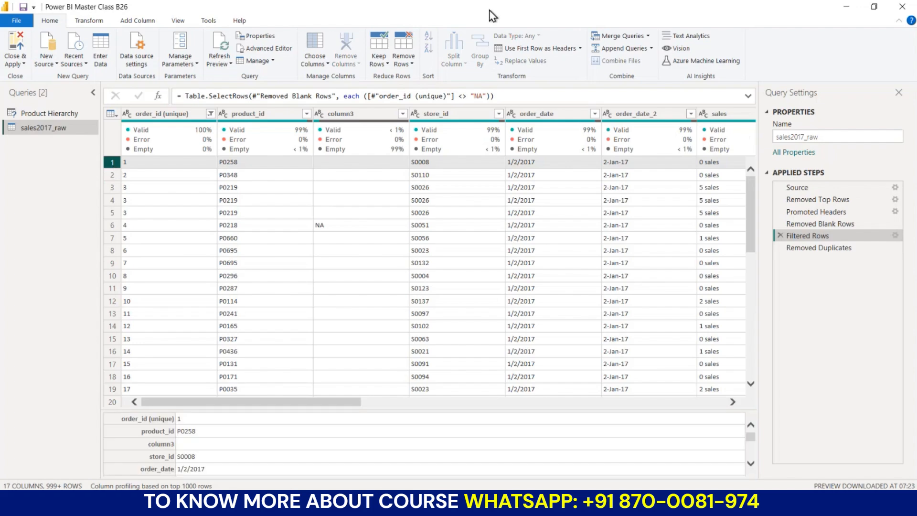
pyautogui.click(412, 62)
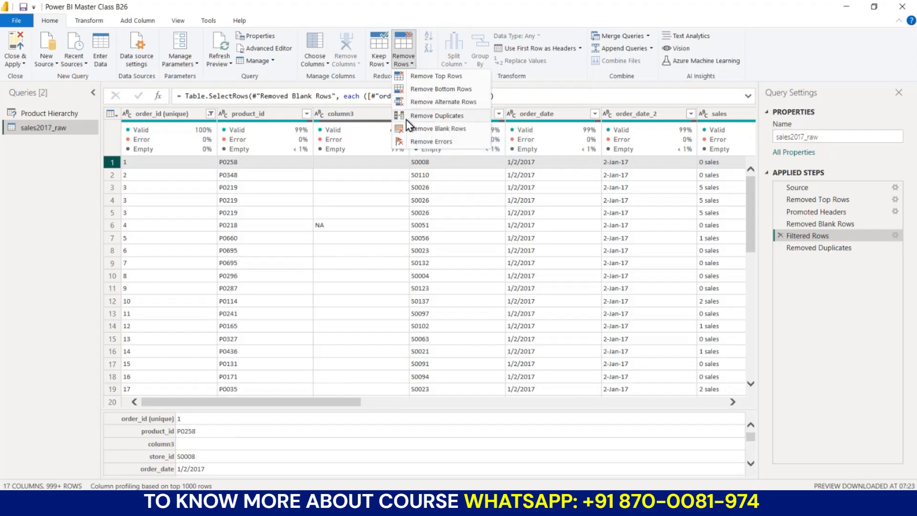
pyautogui.click(475, 118)
pyautogui.hscroll(5, 459, 328)
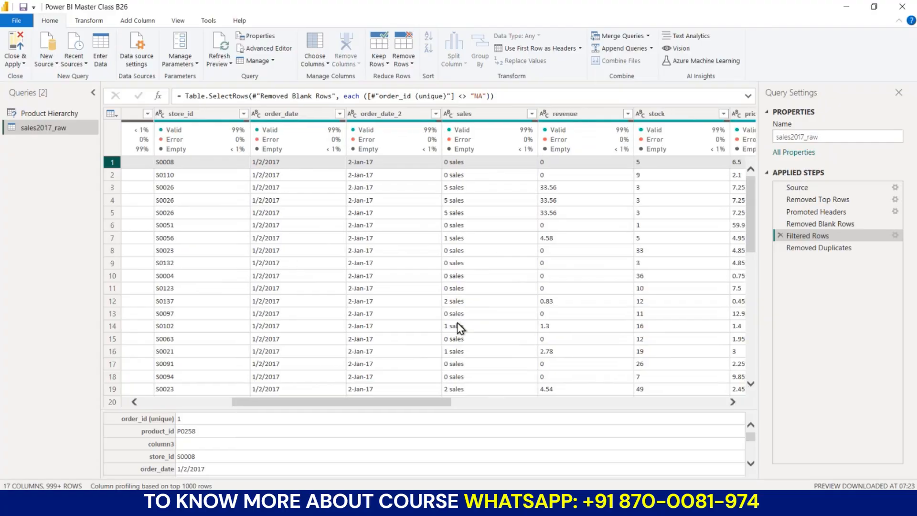
pyautogui.hscroll(3, 460, 328)
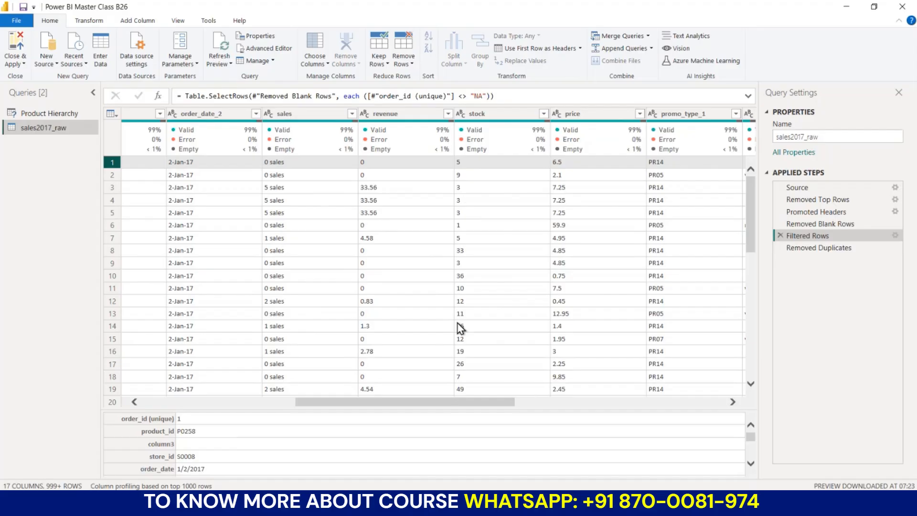
pyautogui.hscroll(3, 459, 328)
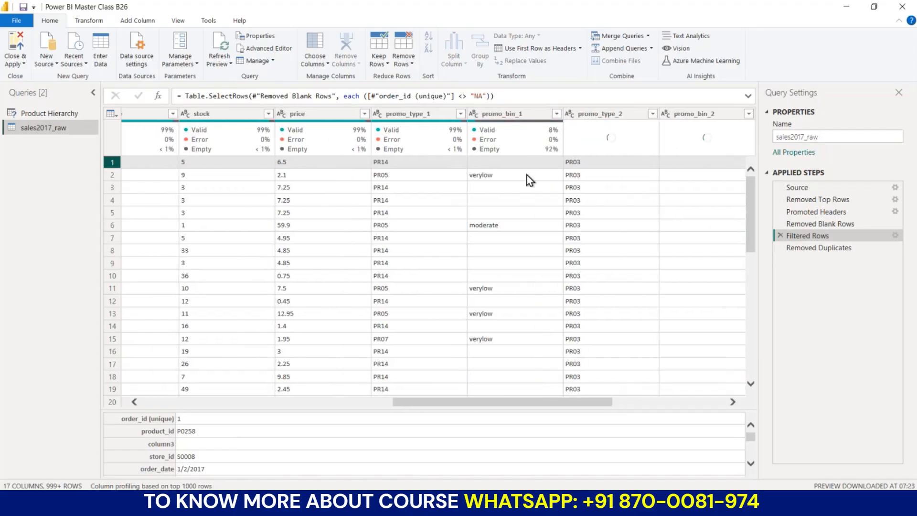
pyautogui.click(438, 121)
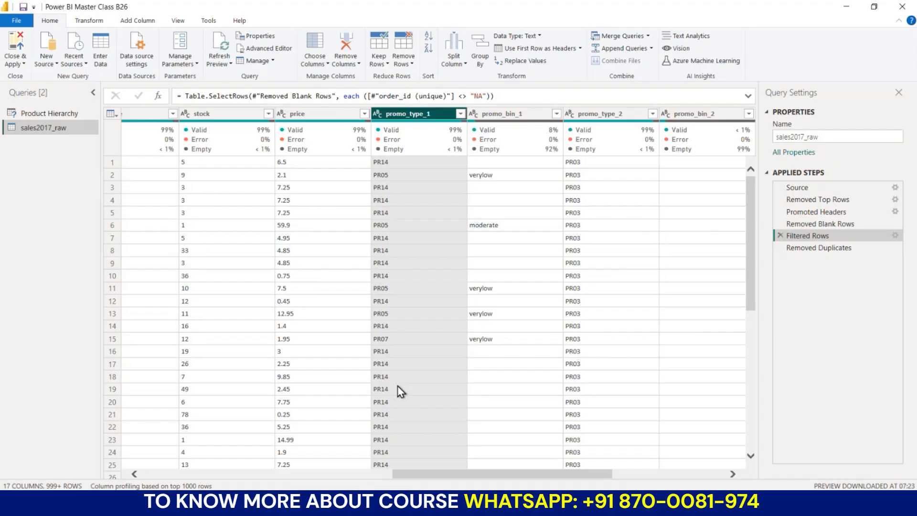
pyautogui.click(409, 66)
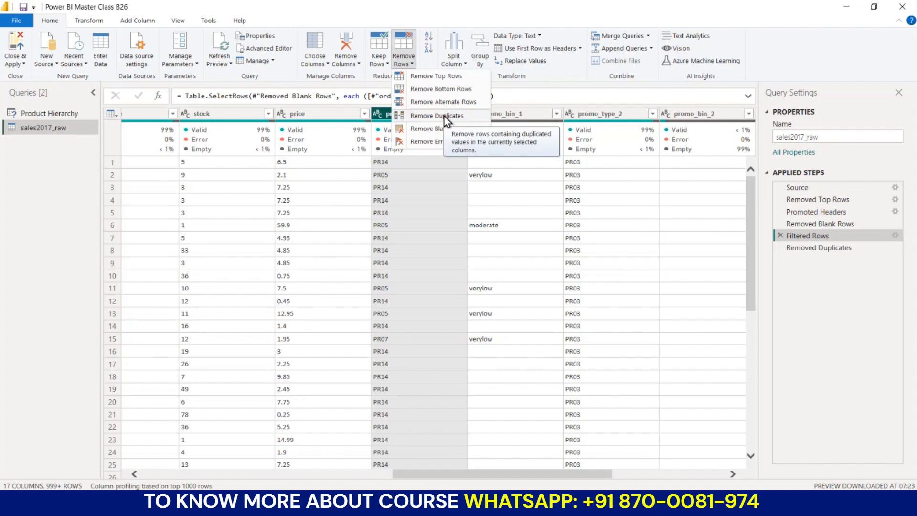
# Return to the Removed Duplicates step of sales2017_raw and review the available row removal options from the first columns
pyautogui.click(818, 248)
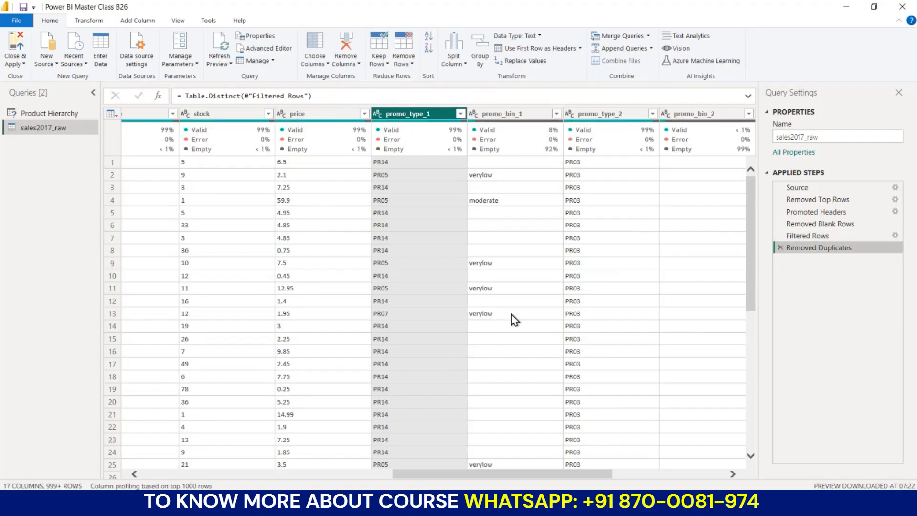
pyautogui.hscroll(-5, 353, 388)
pyautogui.click(403, 59)
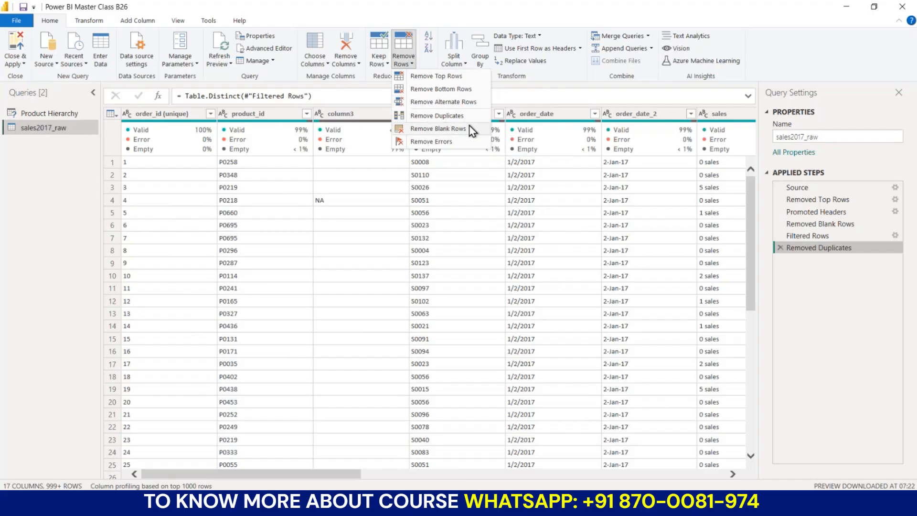
pyautogui.click(318, 248)
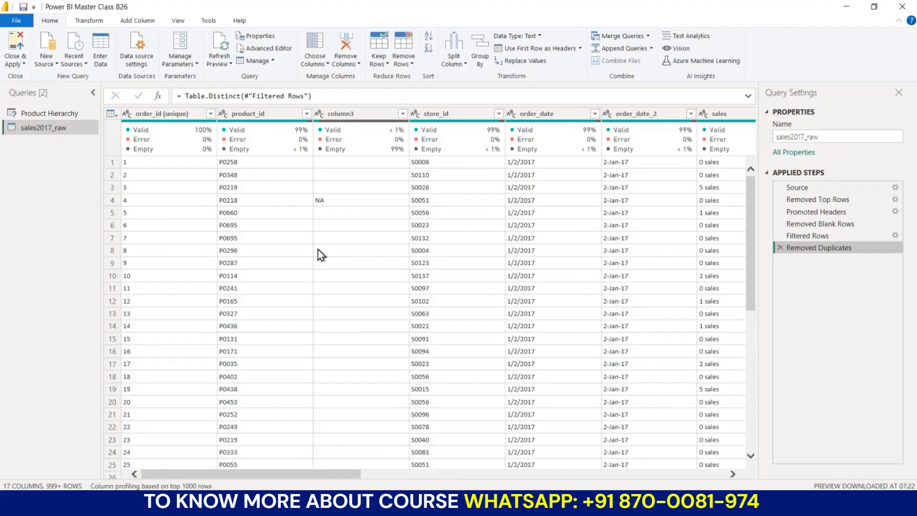
pyautogui.click(414, 67)
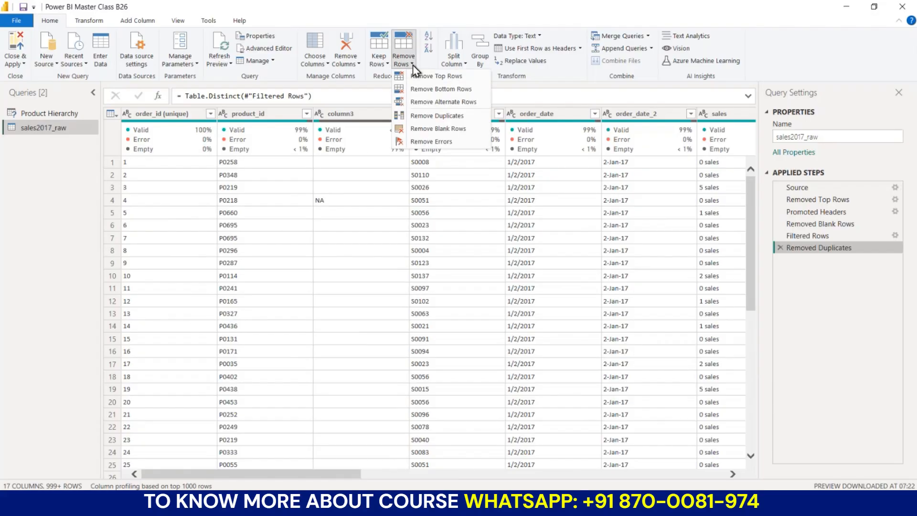
pyautogui.click(356, 266)
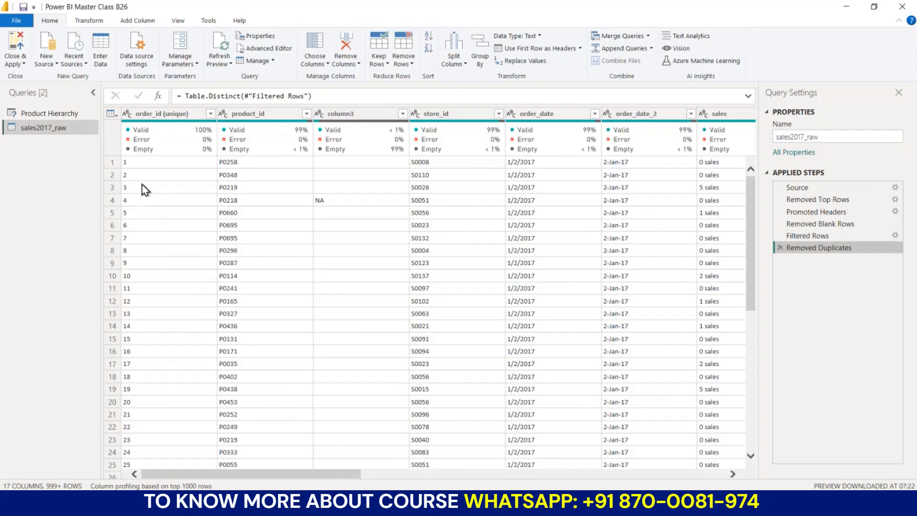
# Set up alternate row removal on sales2017_raw with first row to remove 5, 3 rows to remove and 2 to keep
pyautogui.click(412, 63)
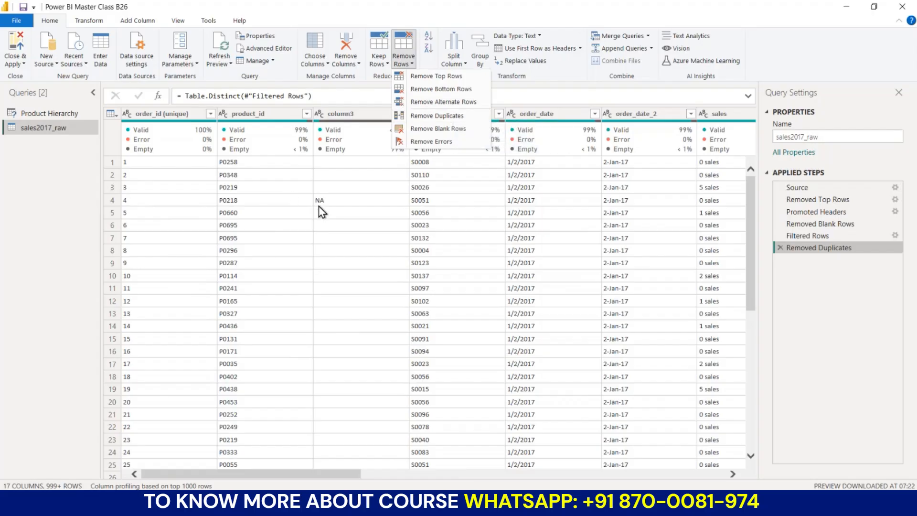
pyautogui.click(460, 106)
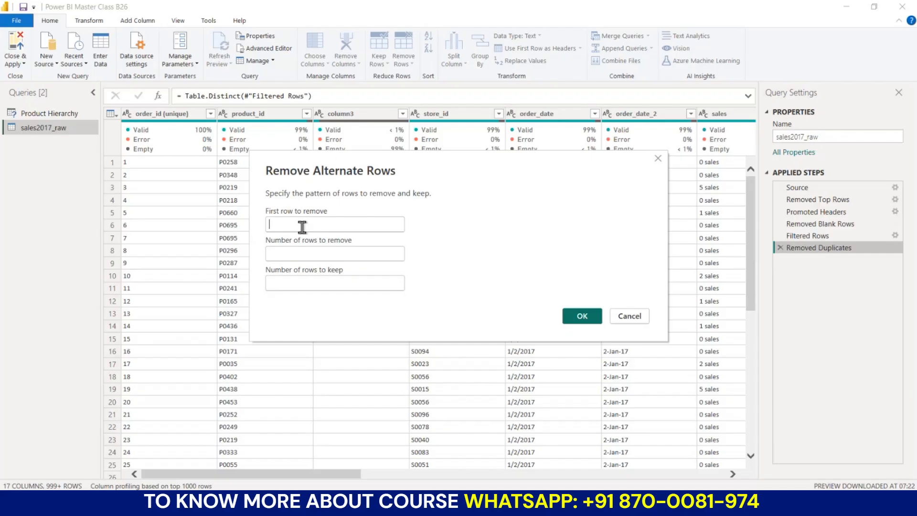
pyautogui.write('5')
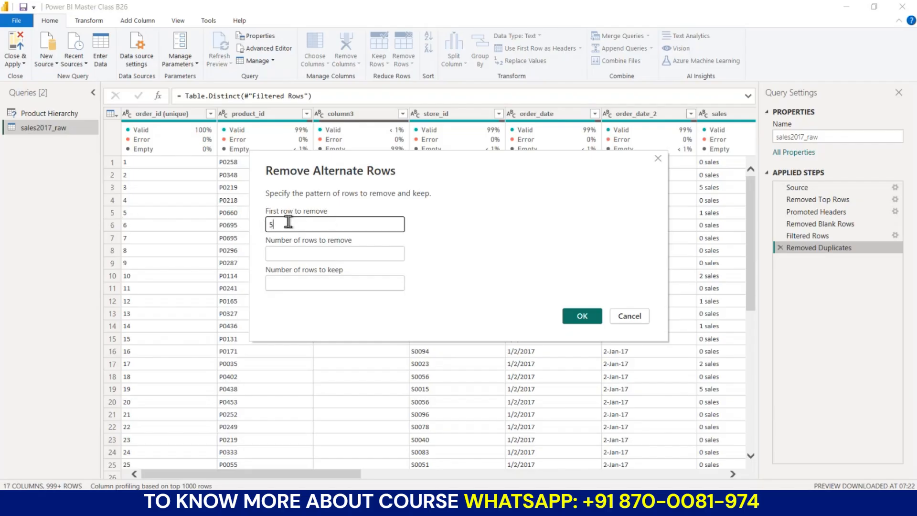
pyautogui.click(300, 253)
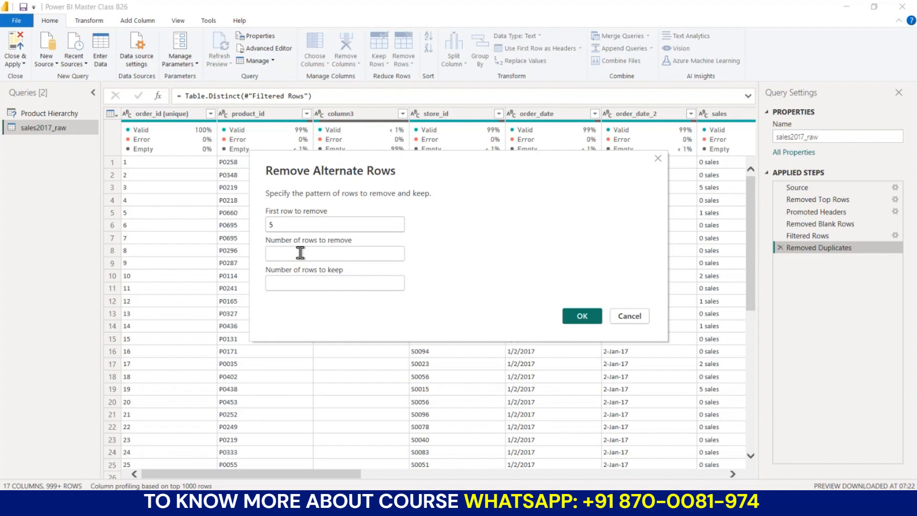
pyautogui.click(300, 253)
pyautogui.write('3')
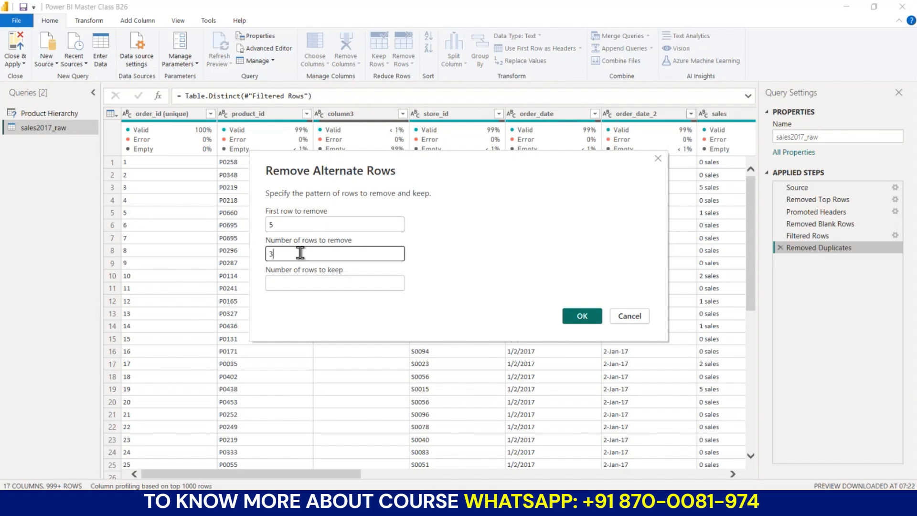
pyautogui.click(310, 288)
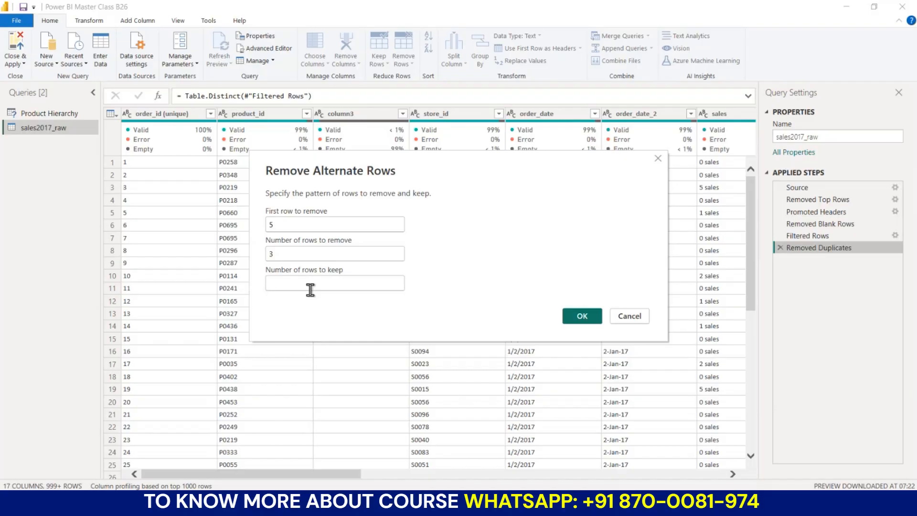
pyautogui.write('2')
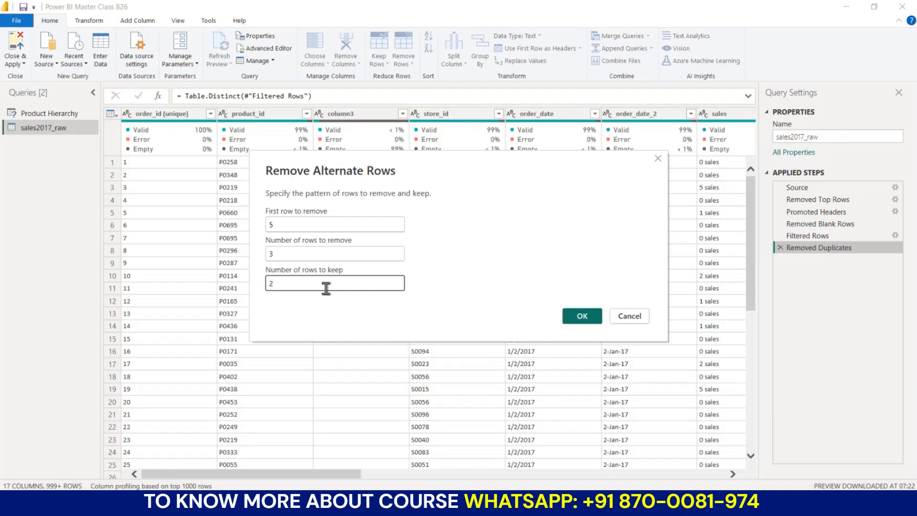
# Try 0 as the first row to remove, and set the first row, rows to remove and rows to keep to 1 each
pyautogui.doubleClick(289, 224)
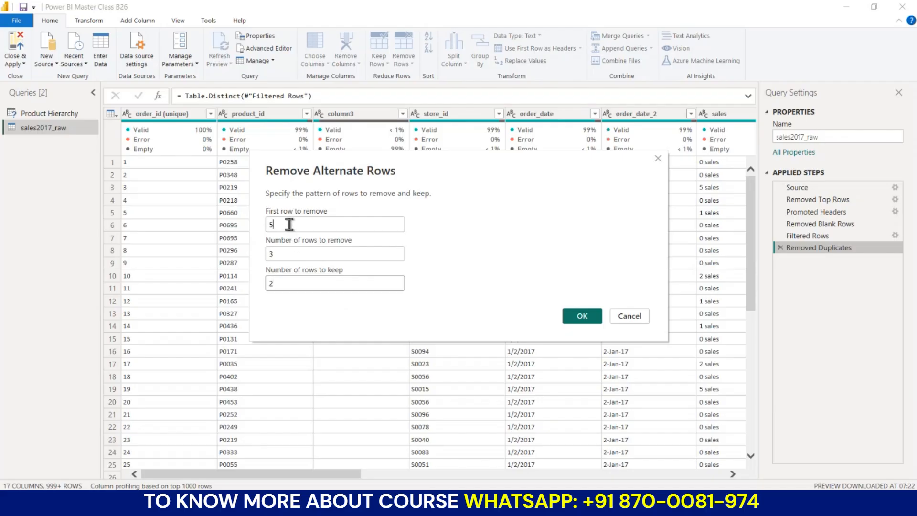
pyautogui.write('0')
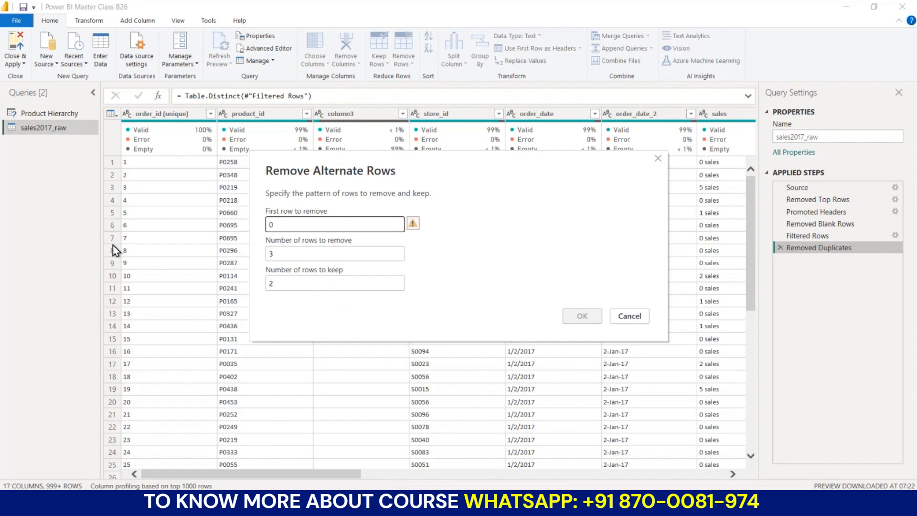
pyautogui.press('BackSpace')
pyautogui.write('1')
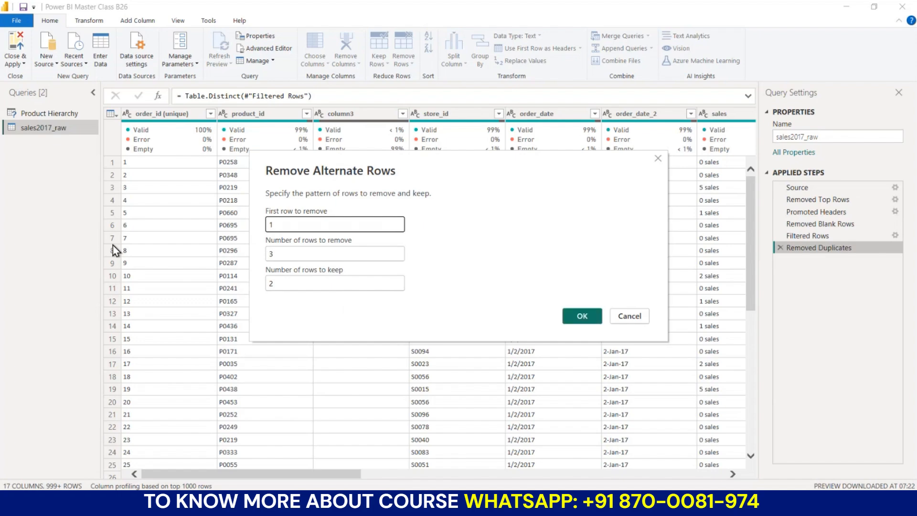
pyautogui.click(296, 253)
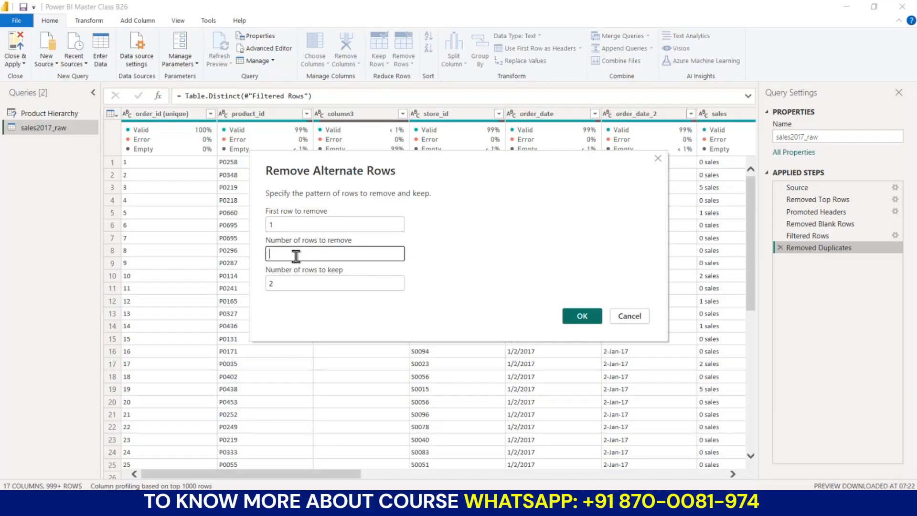
pyautogui.press('BackSpace')
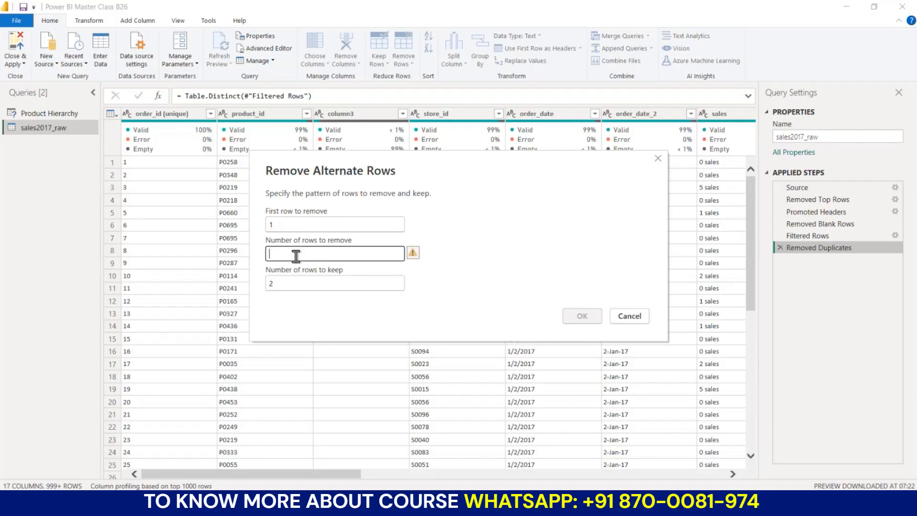
pyautogui.write('1')
pyautogui.click(328, 288)
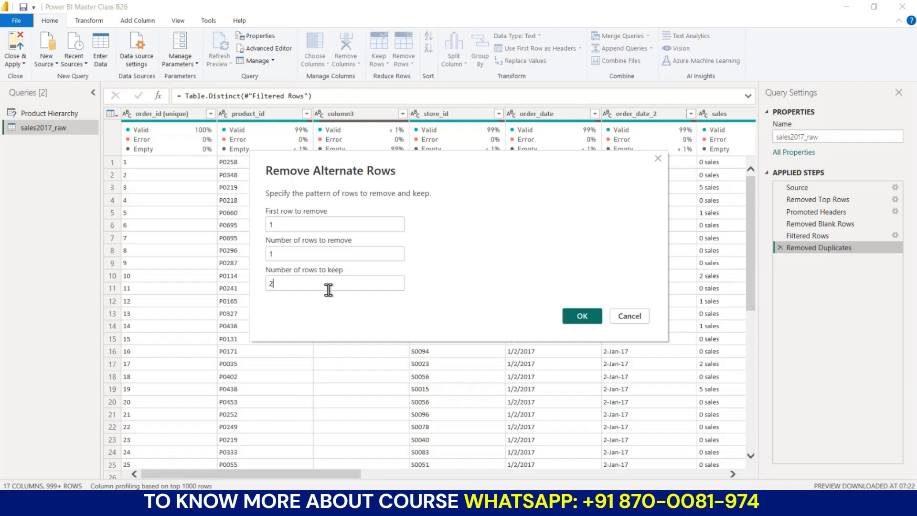
pyautogui.press('BackSpace')
pyautogui.write('1')
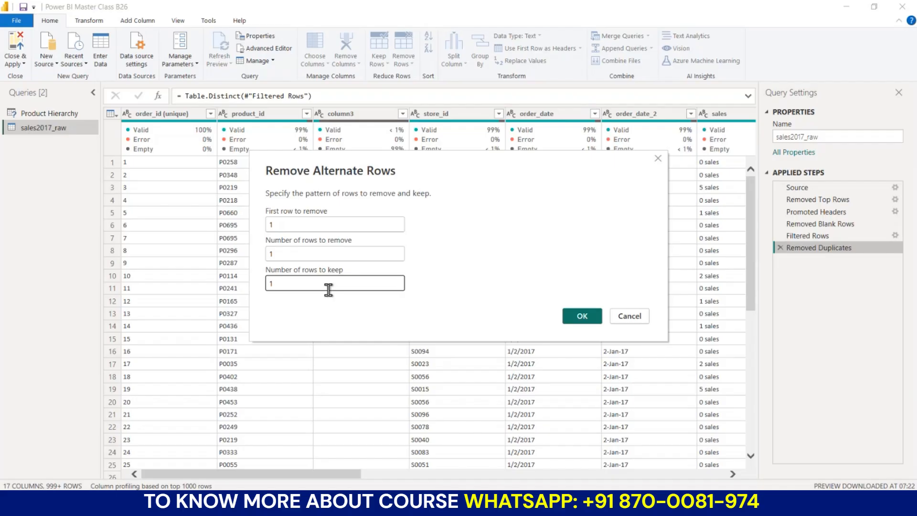
# Remove alternate rows starting at row 5, removing 3 rows and keeping 10 in each cycle
pyautogui.click(295, 253)
pyautogui.press('BackSpace')
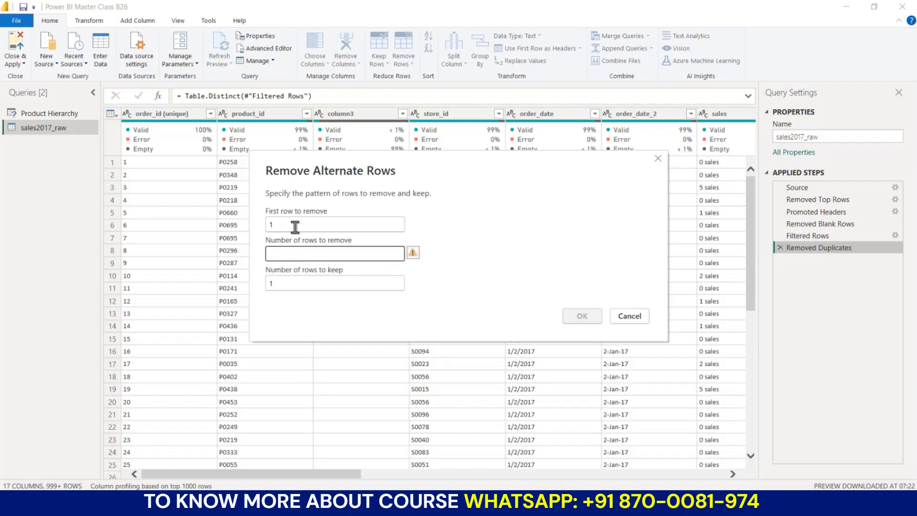
pyautogui.click(295, 224)
pyautogui.press('BackSpace')
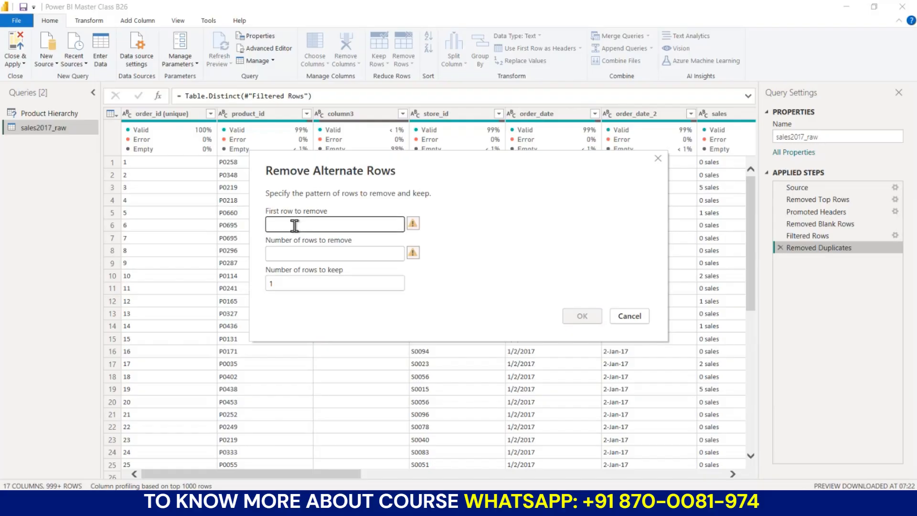
pyautogui.write('5')
pyautogui.click(294, 252)
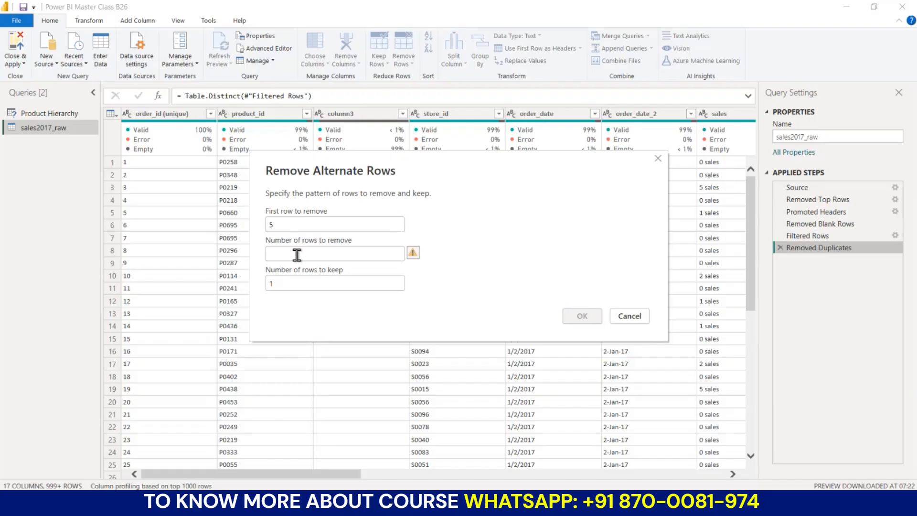
pyautogui.write('3')
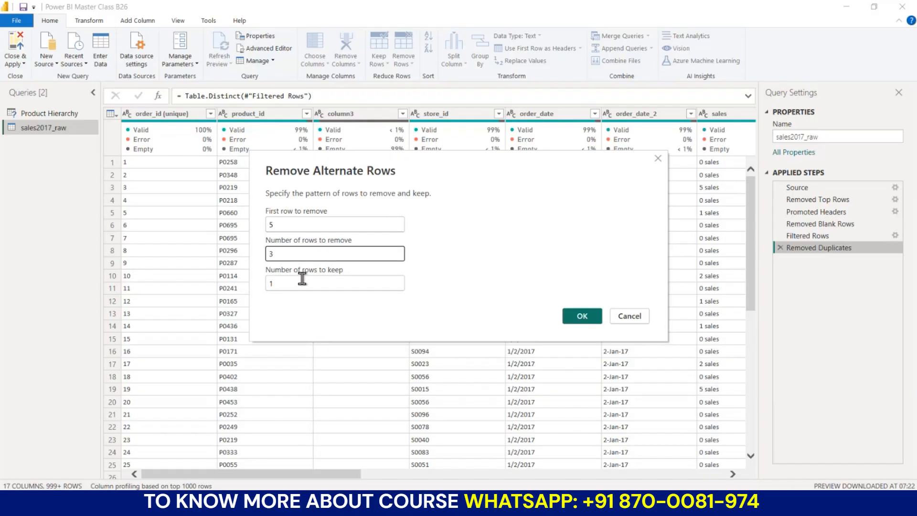
pyautogui.click(302, 285)
pyautogui.press('BackSpace')
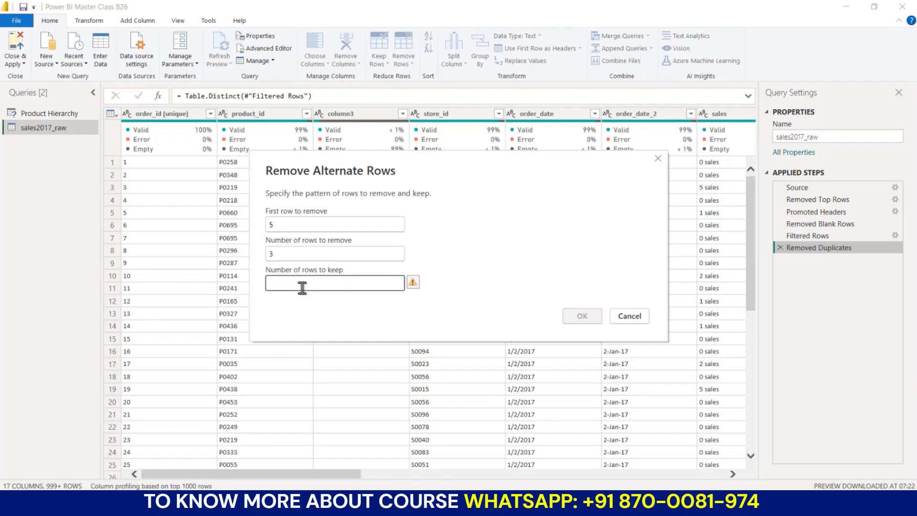
pyautogui.write('10')
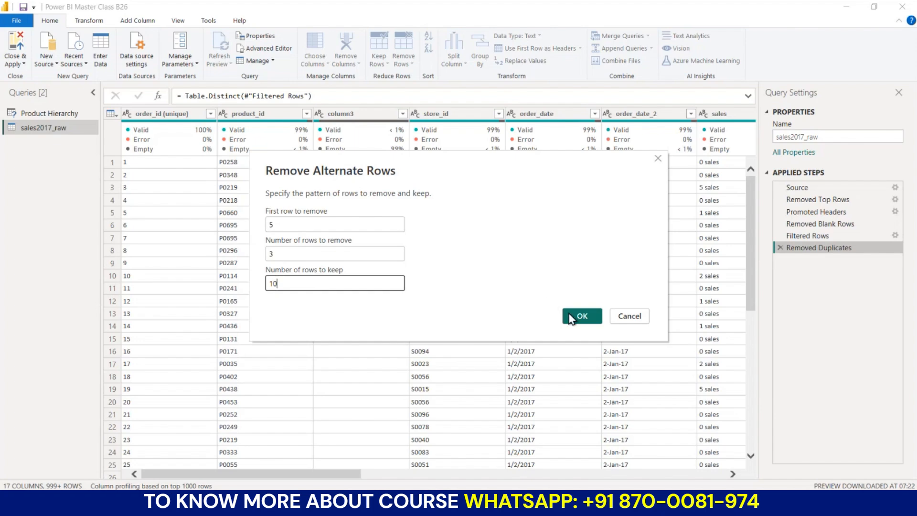
pyautogui.click(581, 316)
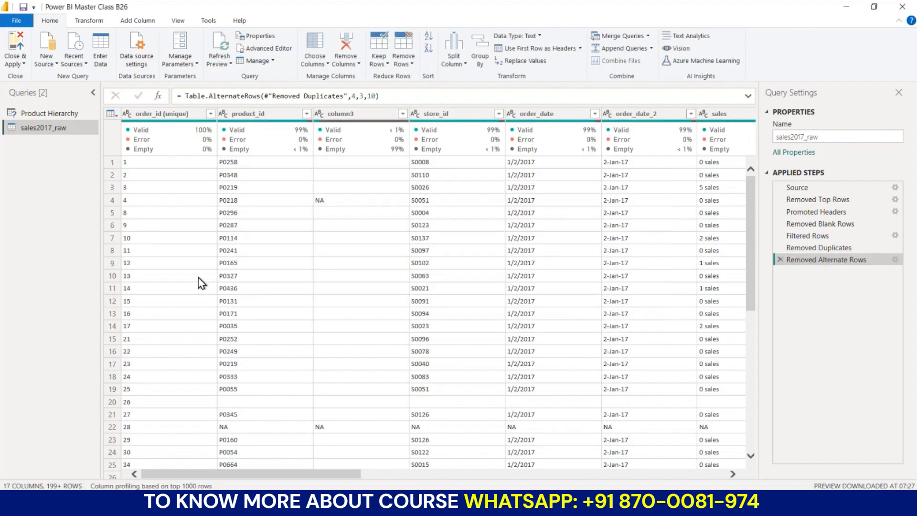
# Temporarily mark the first four order_id (unique) rows and the row with ID 17 with the screen pen
pyautogui.hotkey('ctrl', '2')
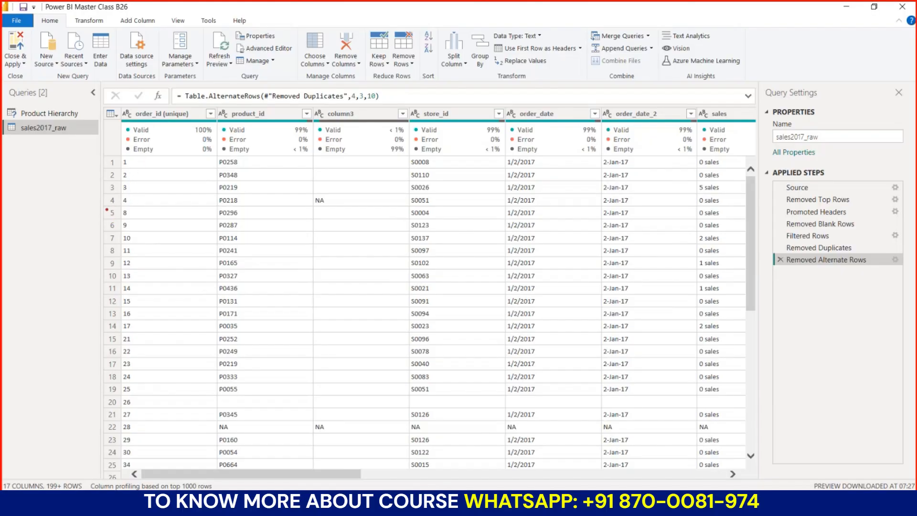
pyautogui.moveTo(107, 209); pyautogui.dragTo(142, 208)
pyautogui.moveTo(135, 158); pyautogui.dragTo(139, 214)
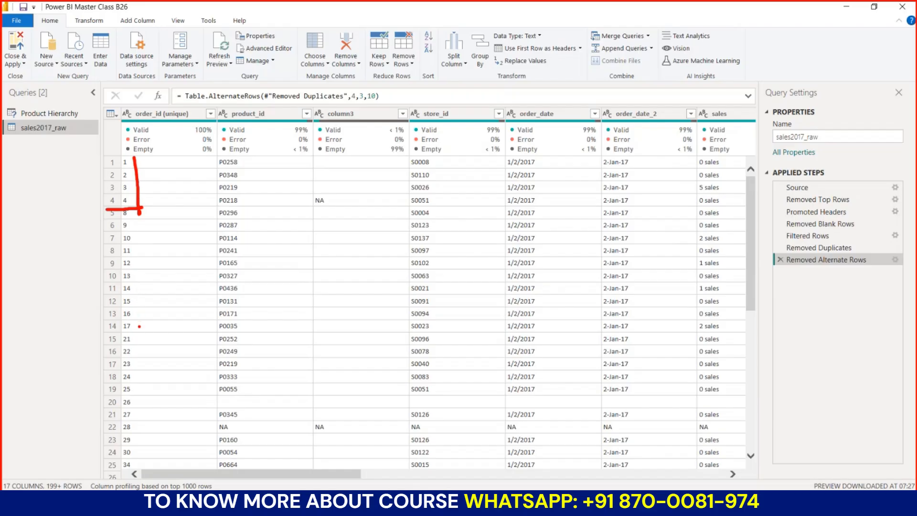
pyautogui.click(139, 327)
pyautogui.press('Escape')
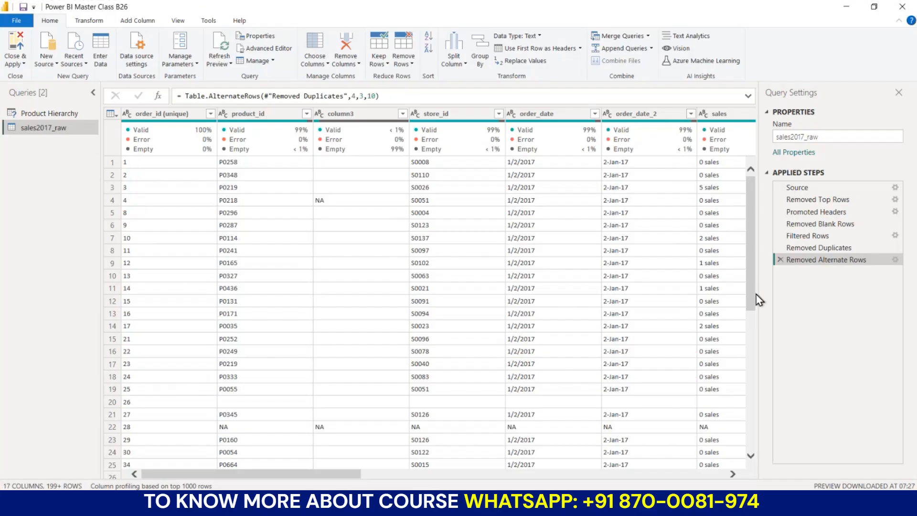
# Delete the Removed Alternate Rows step from sales2017_raw and review the available options for keeping rows
pyautogui.click(780, 260)
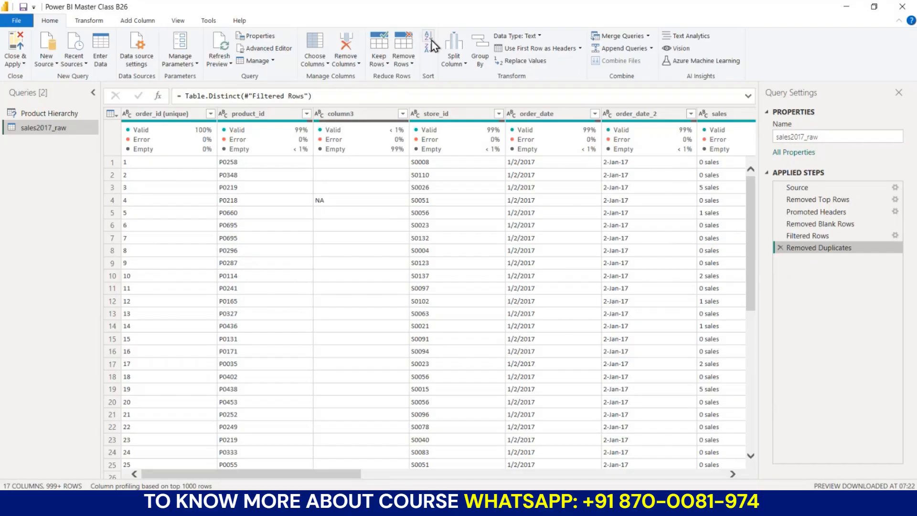
pyautogui.click(387, 63)
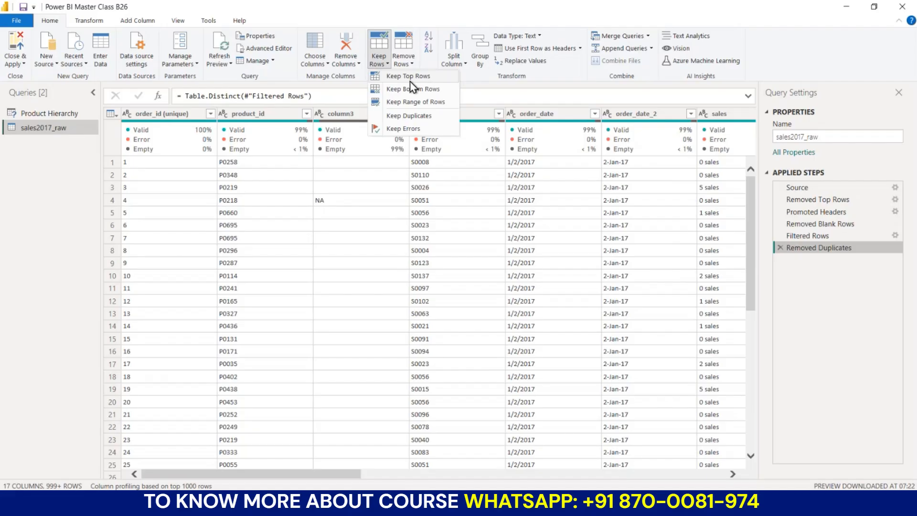
pyautogui.click(257, 292)
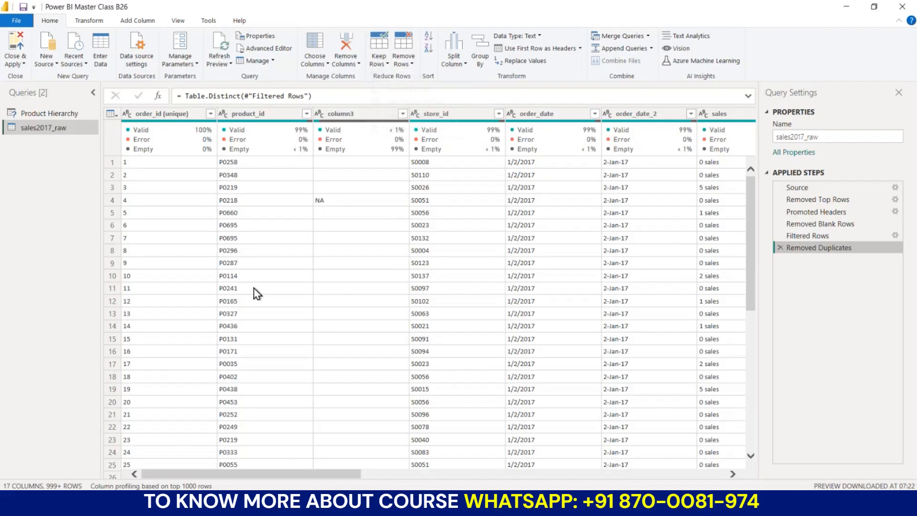
# Review the columns through delivery_date_format2, briefly select all columns, and reduce the selection to the product_id cell in row 12
pyautogui.hscroll(10, 257, 293)
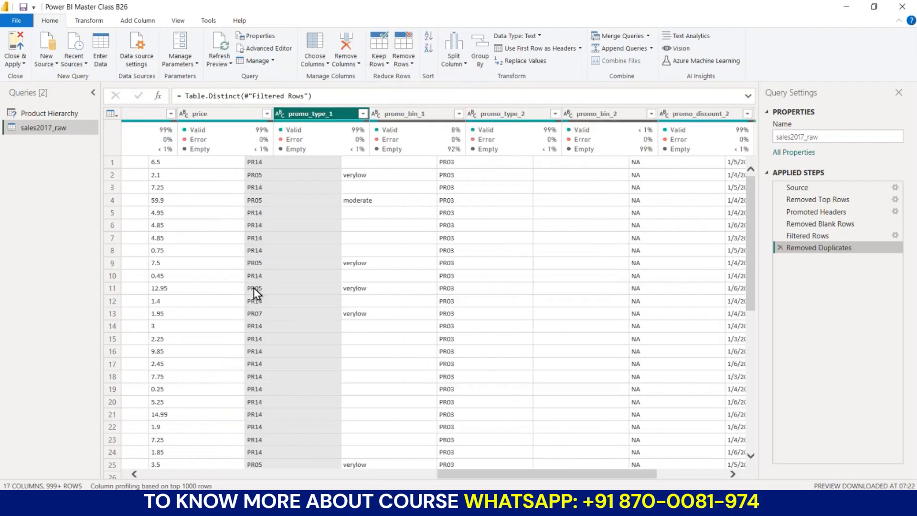
pyautogui.hscroll(10, 255, 291)
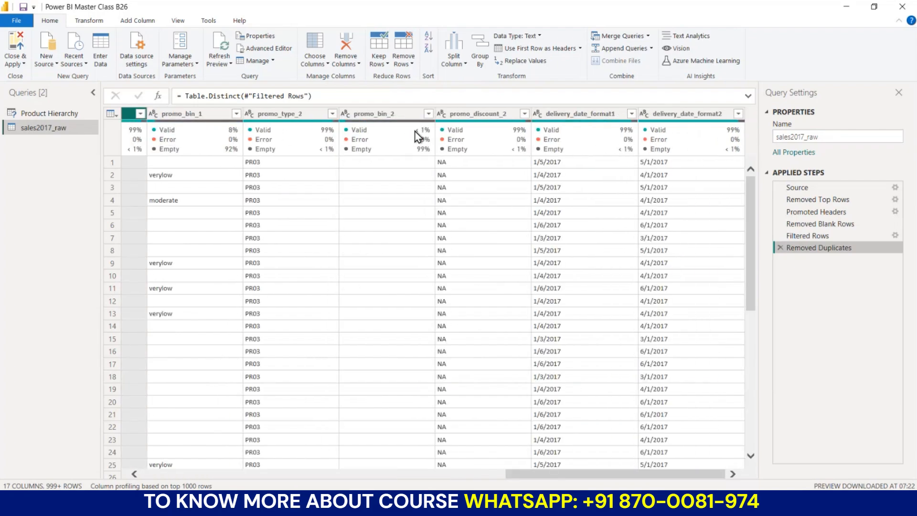
pyautogui.hscroll(-15, 347, 280)
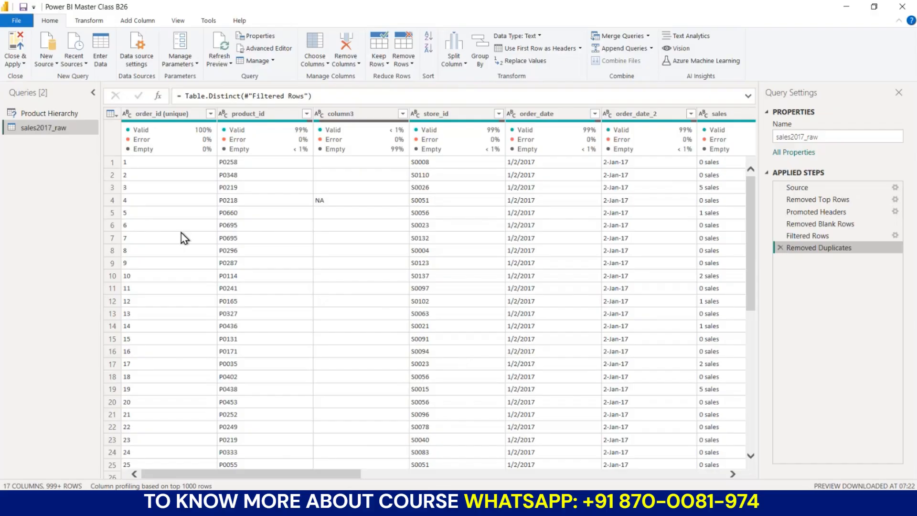
pyautogui.click(158, 115)
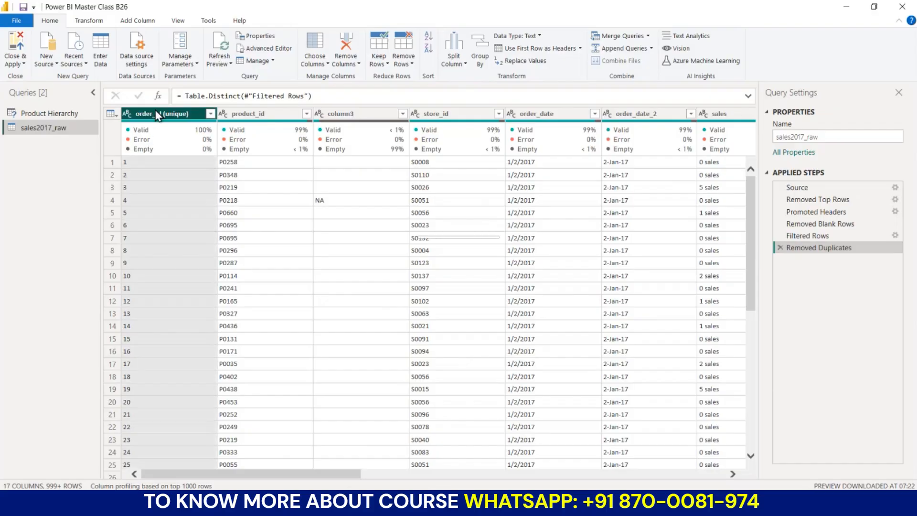
pyautogui.hotkey('ctrl', 'a')
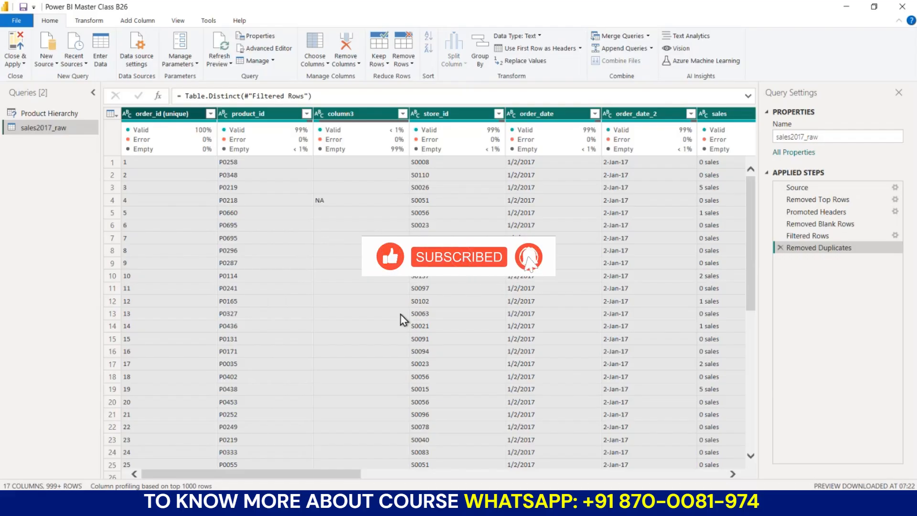
pyautogui.click(305, 302)
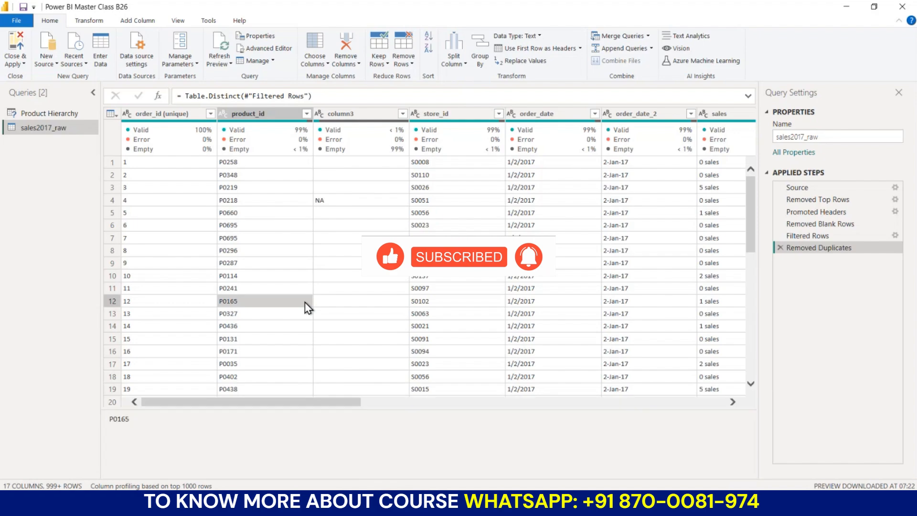
# Keep only the top 1 row of the sales2017_raw query
pyautogui.click(375, 64)
pyautogui.click(396, 76)
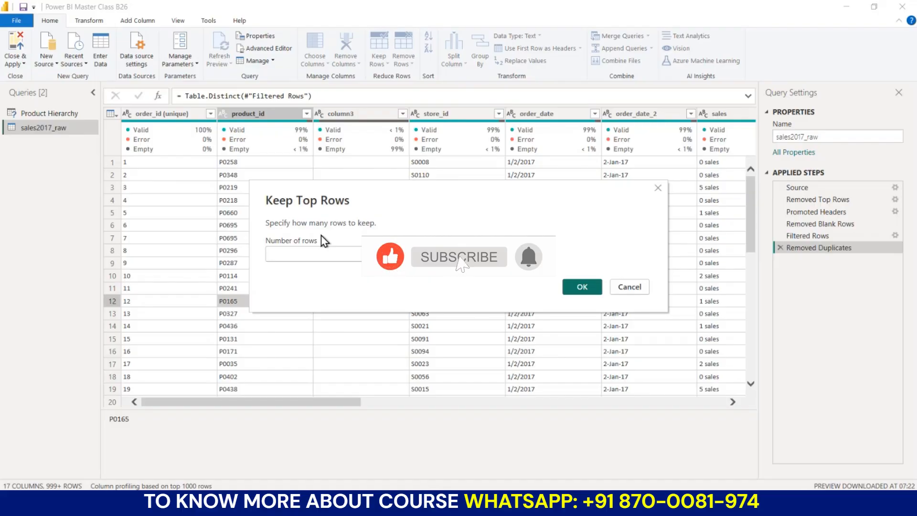
pyautogui.write('1')
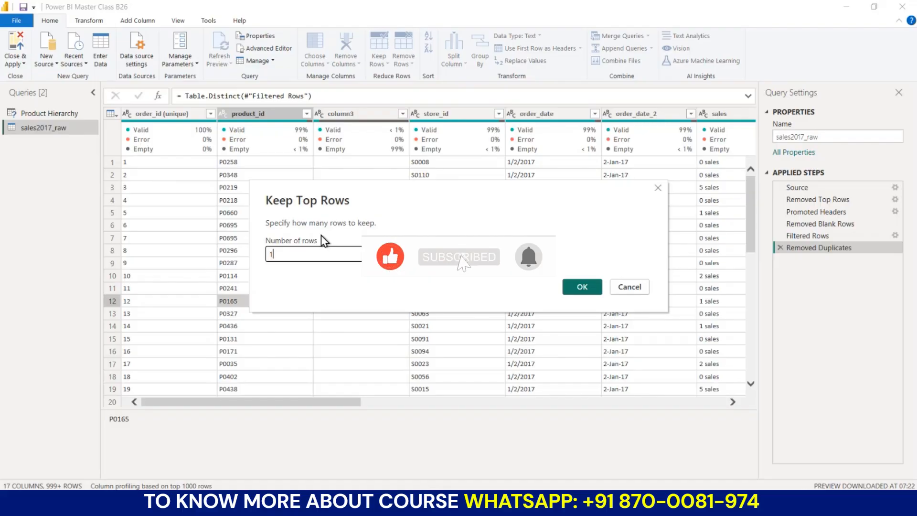
pyautogui.click(582, 287)
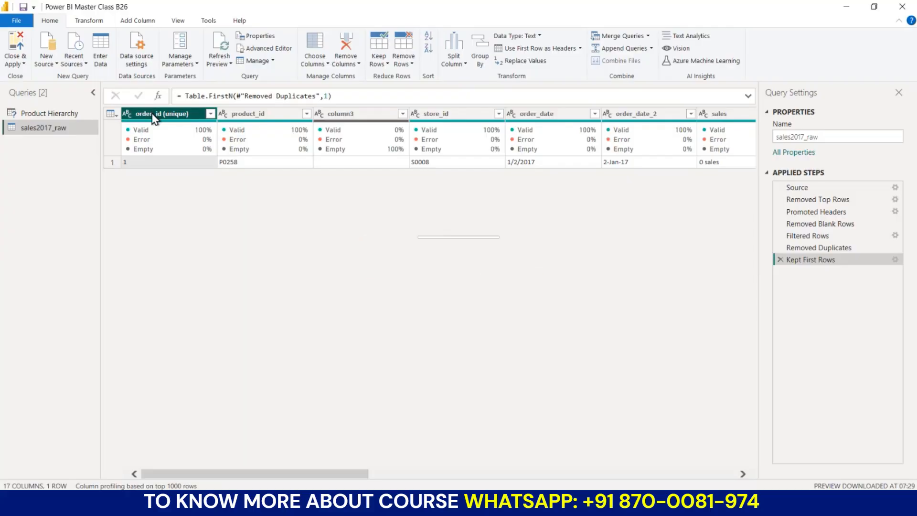
# Copy all columns of the kept row and paste them at cell E3 of a new sheet in the Power BI Master Class B26 Excel workbook
pyautogui.hotkey('ctrl', 'a')
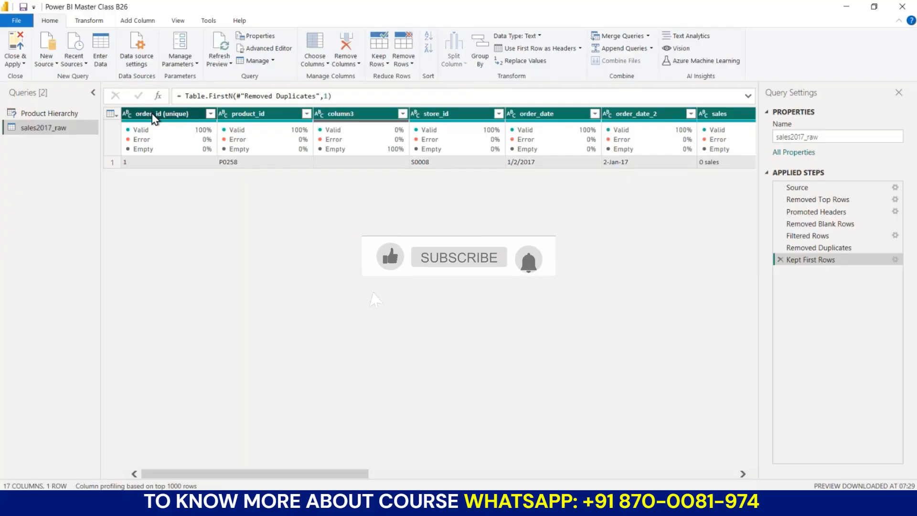
pyautogui.hscroll(10, 527, 232)
pyautogui.hscroll(-10, 527, 231)
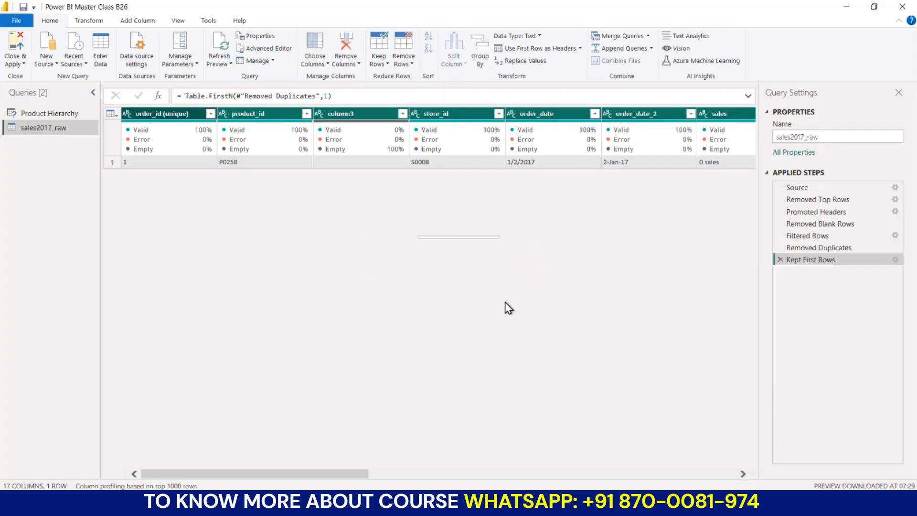
pyautogui.click(458, 504)
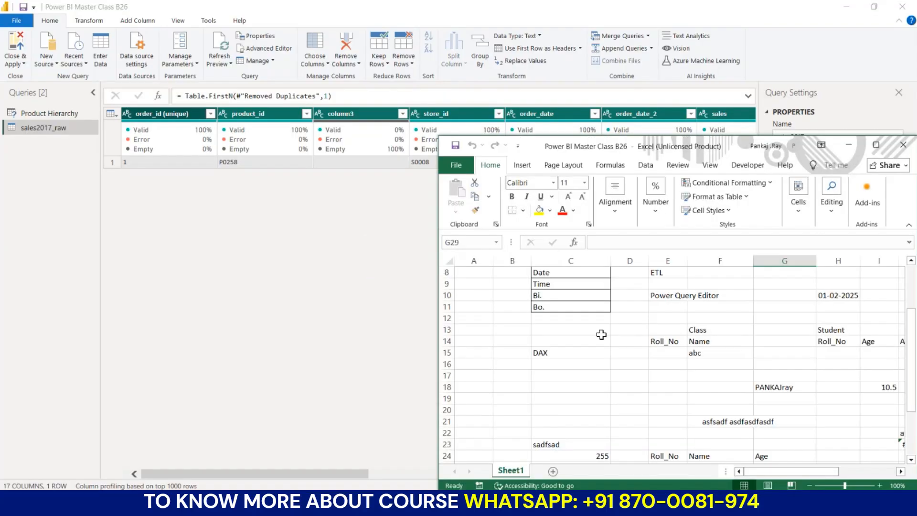
pyautogui.click(874, 145)
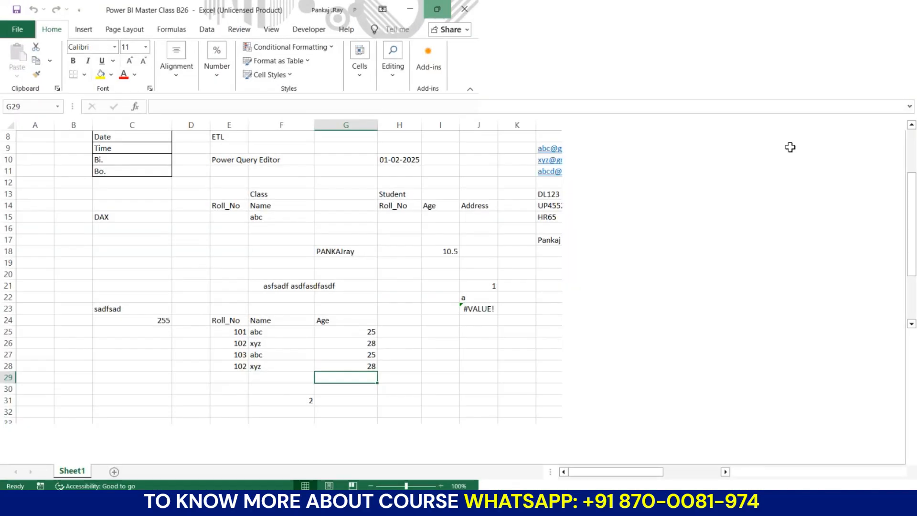
pyautogui.click(114, 471)
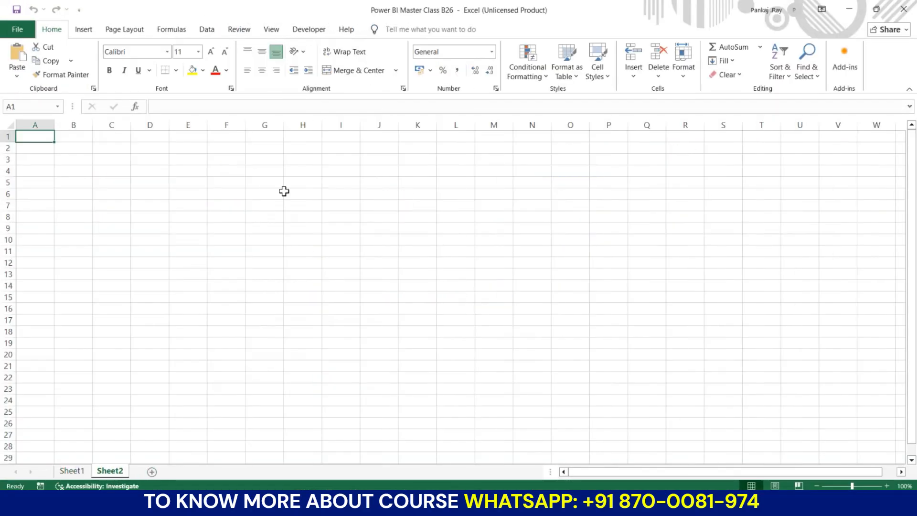
pyautogui.click(182, 159)
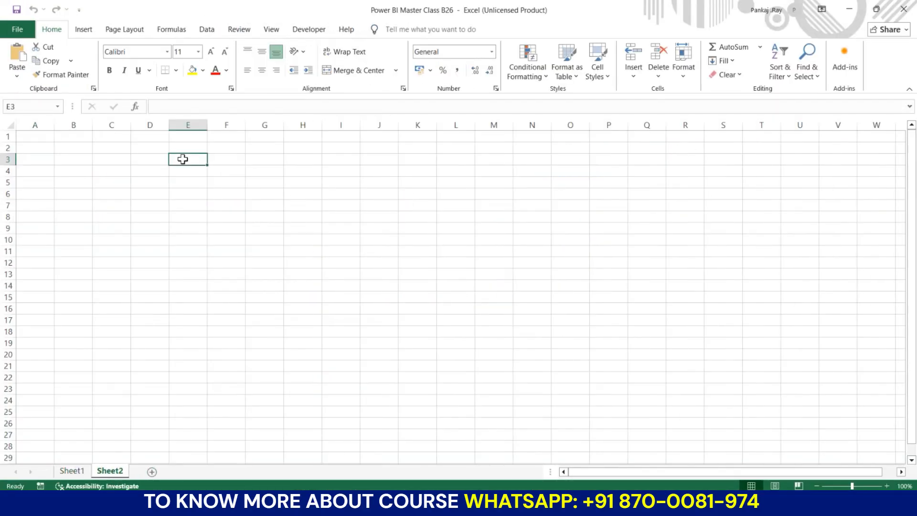
pyautogui.hotkey('ctrl', 'v')
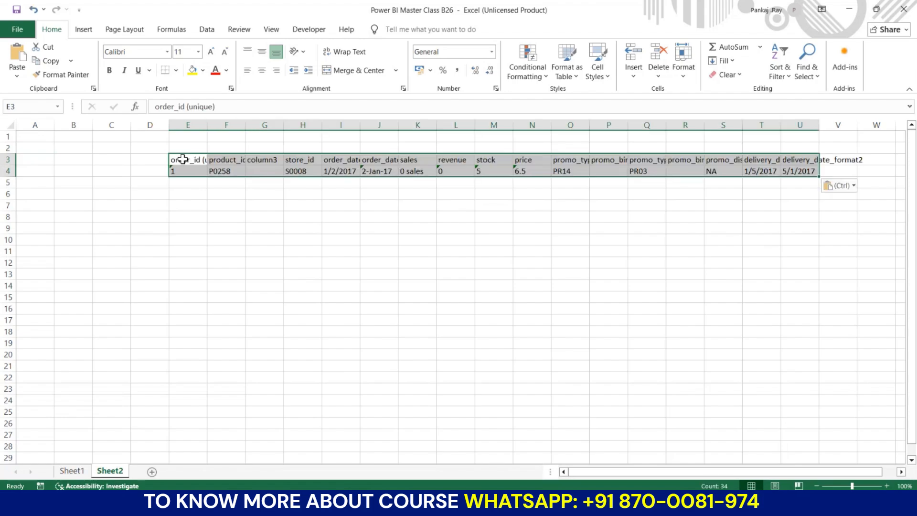
pyautogui.click(347, 198)
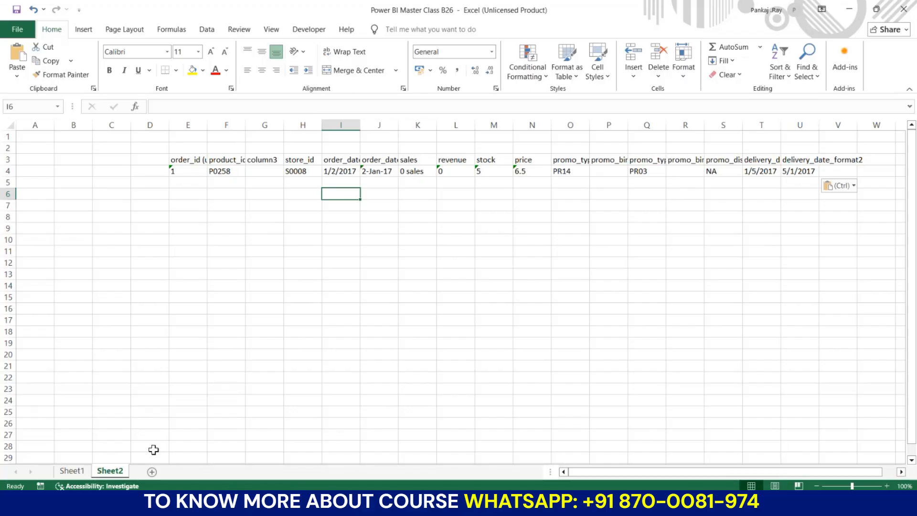
# Permanently delete Sheet2 from the Excel workbook
pyautogui.rightClick(116, 472)
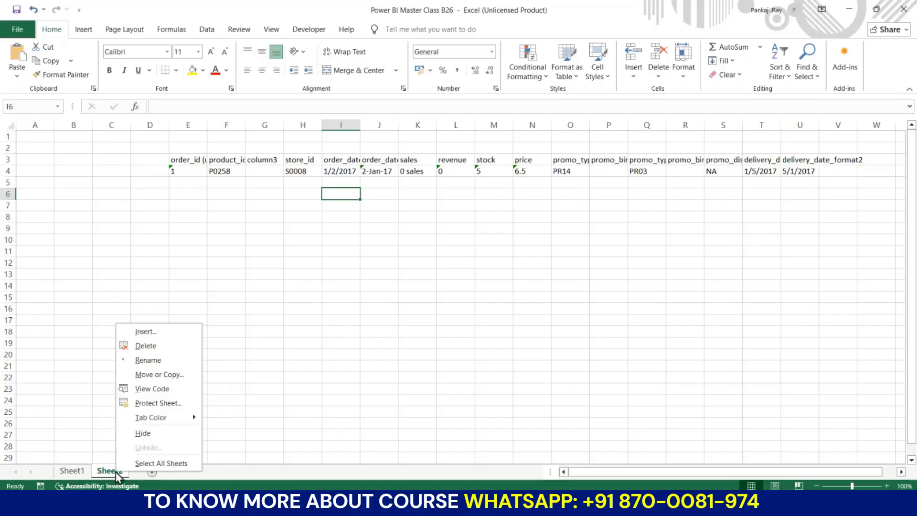
pyautogui.click(155, 345)
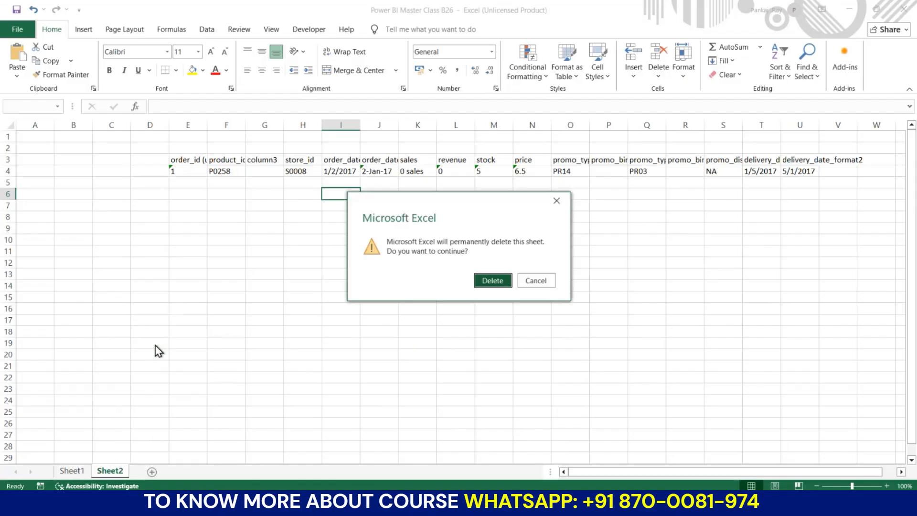
pyautogui.click(494, 285)
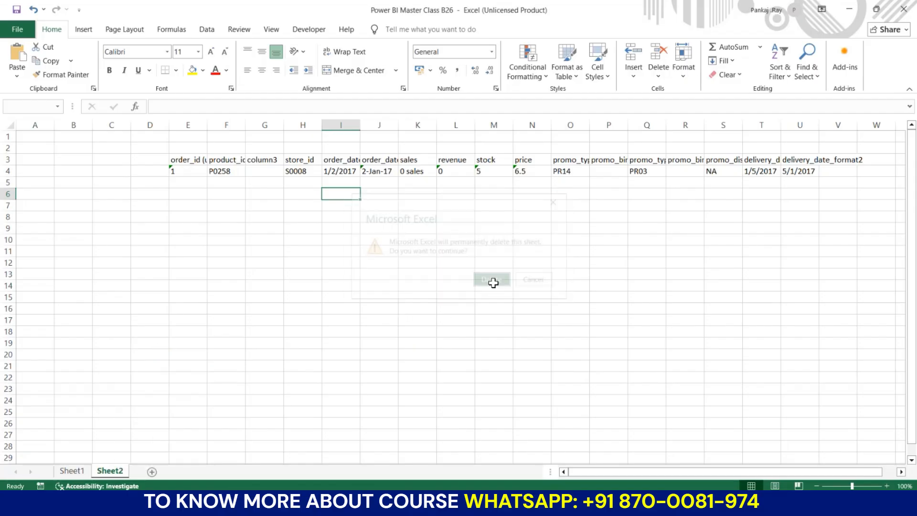
# Switch back to the Power Query Editor and delete the Kept First Rows step from sales2017_raw
pyautogui.moveTo(425, 507)
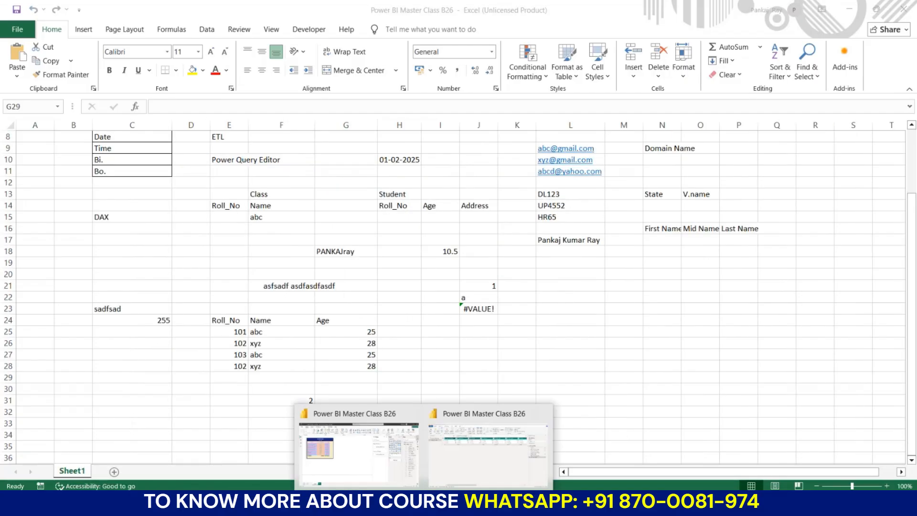
pyautogui.click(458, 461)
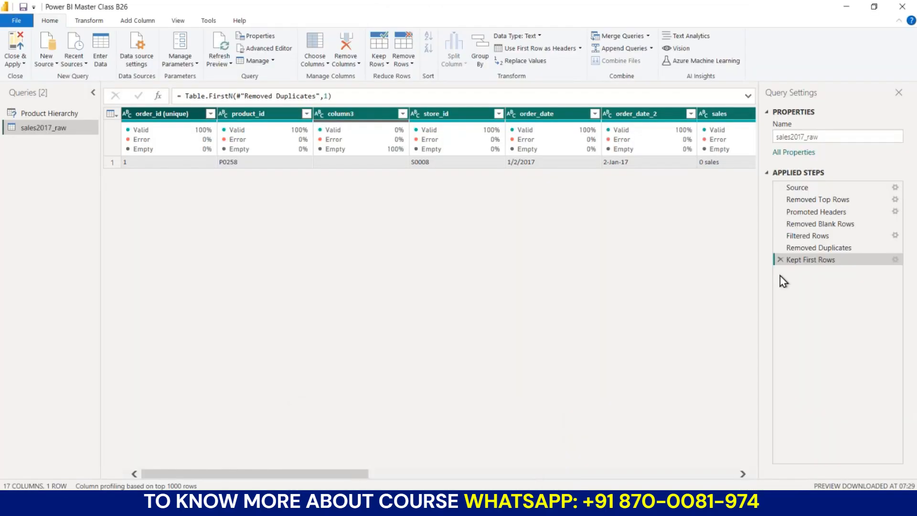
pyautogui.click(779, 260)
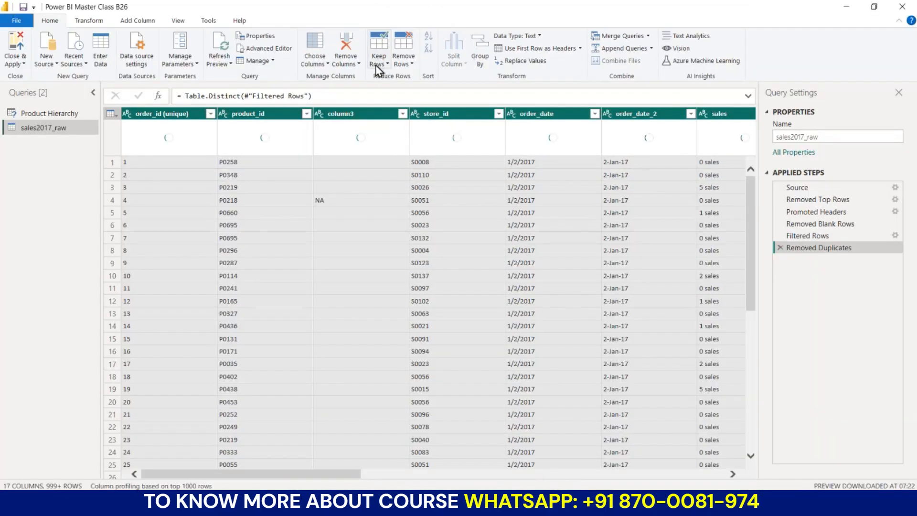
# Review the first row and number of rows settings for keeping a range of rows without applying them, plus the other keep options
pyautogui.click(379, 58)
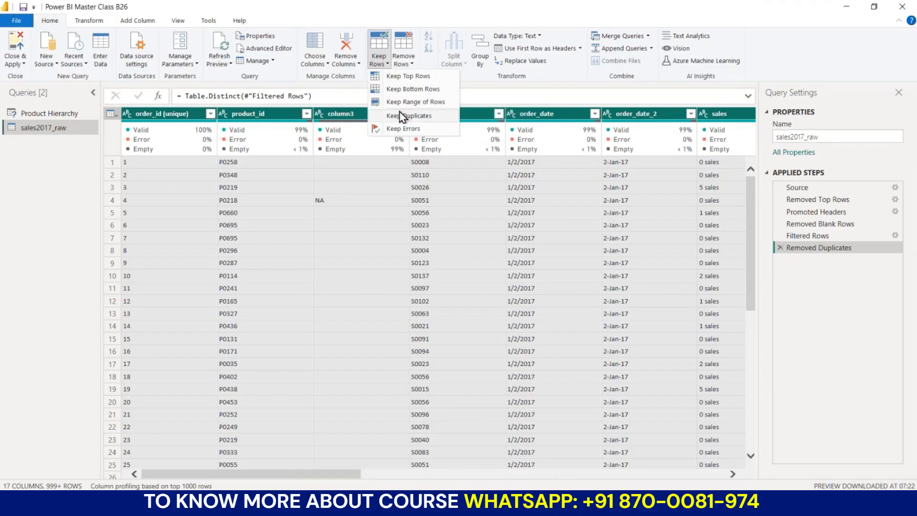
pyautogui.click(429, 101)
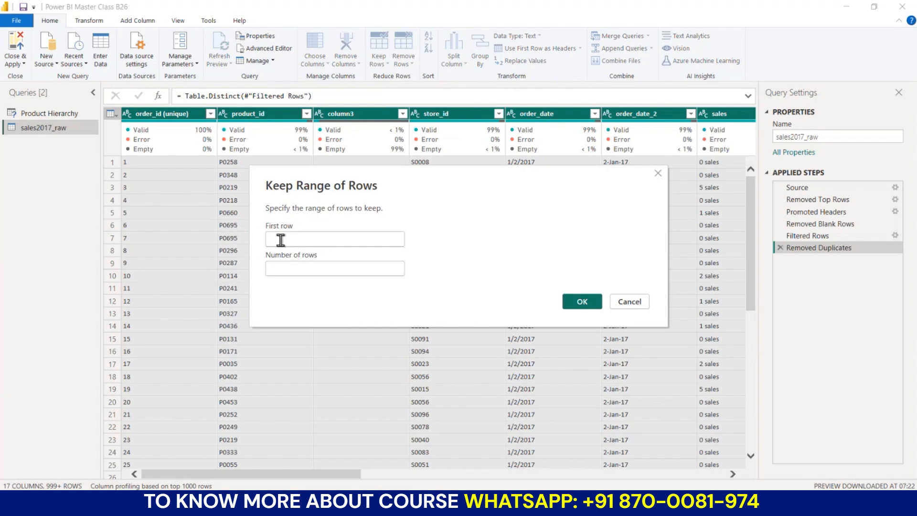
pyautogui.click(301, 267)
pyautogui.click(621, 302)
pyautogui.click(378, 60)
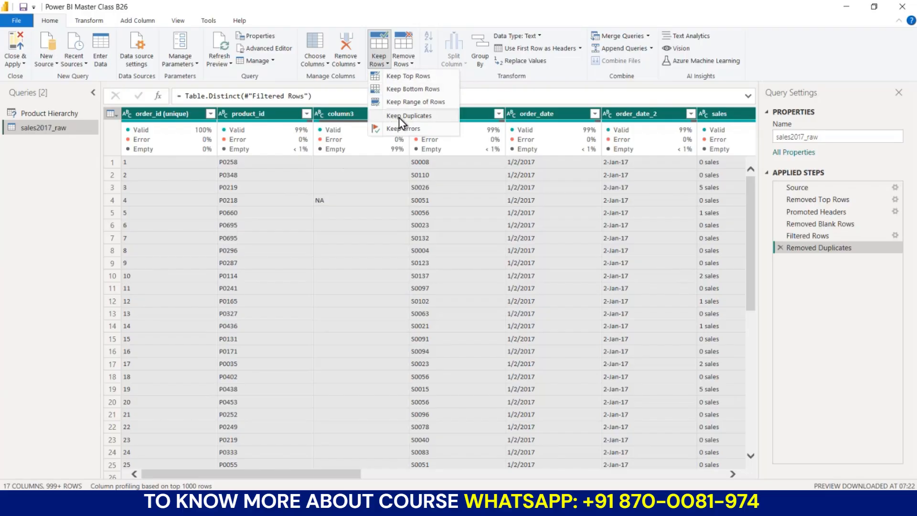
pyautogui.click(651, 266)
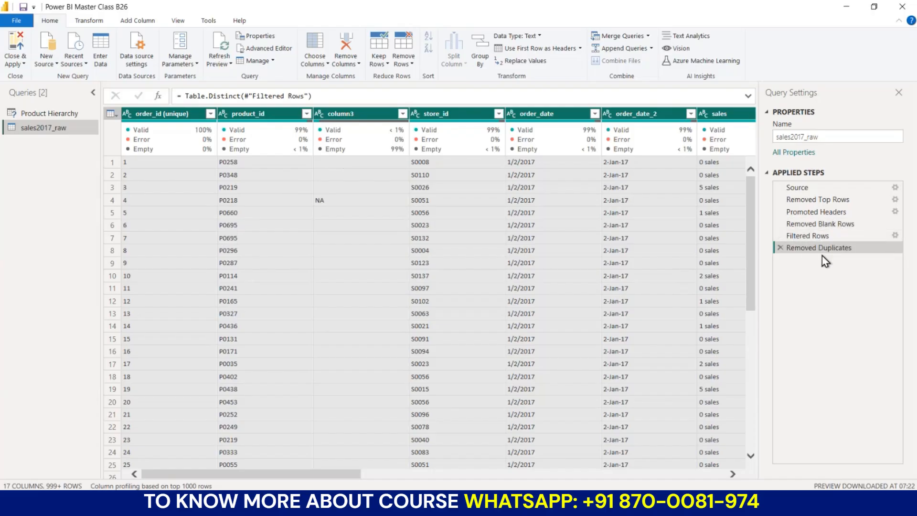
# Insert a step after Filtered Rows that keeps only the rows with duplicate values in order_id (unique)
pyautogui.click(817, 234)
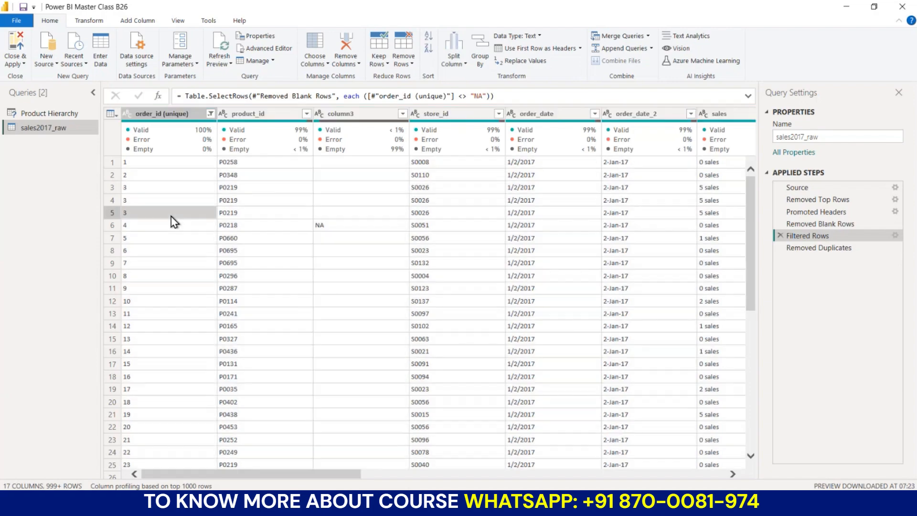
pyautogui.click(173, 213)
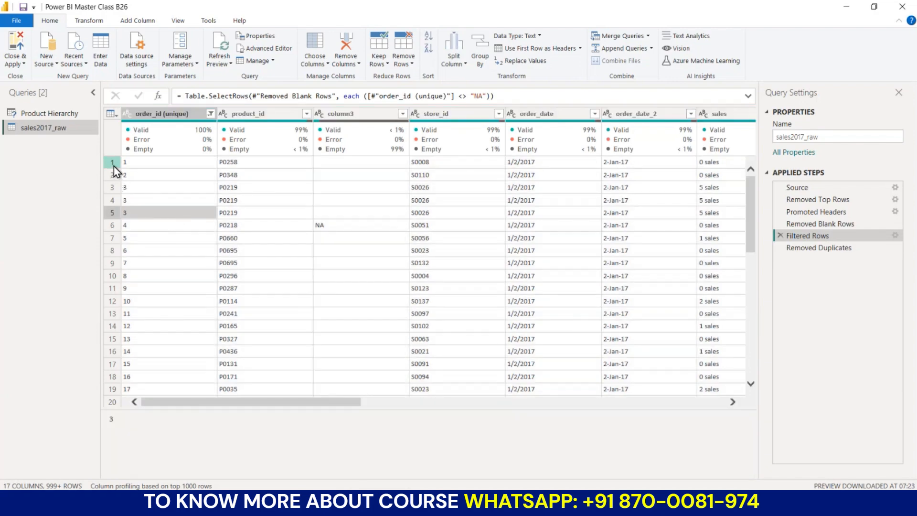
pyautogui.click(113, 163)
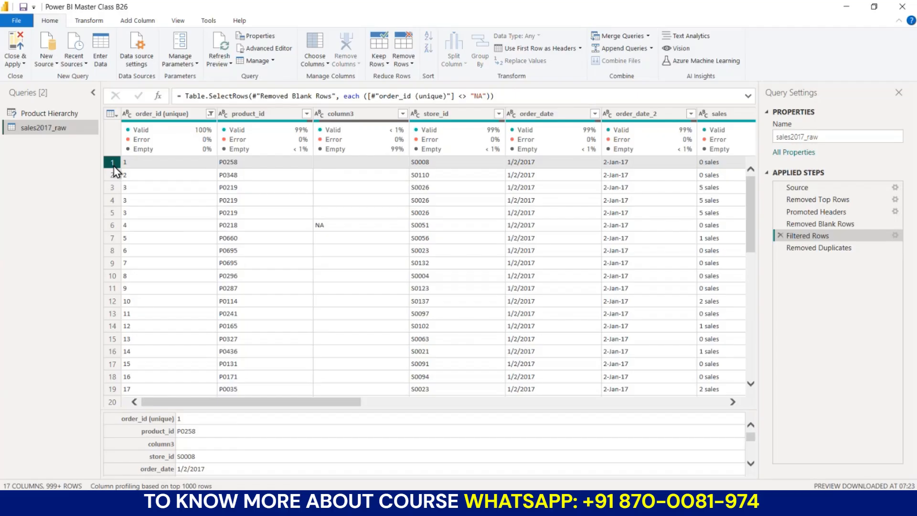
pyautogui.click(184, 119)
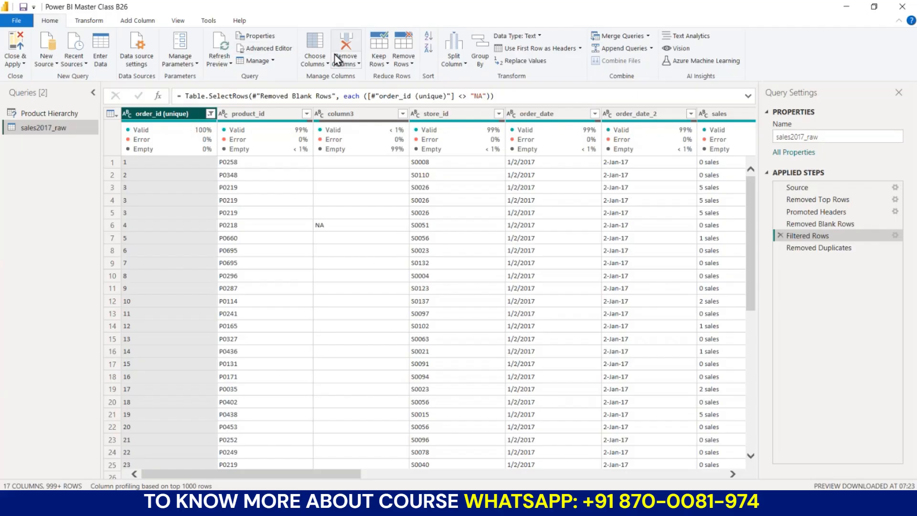
pyautogui.click(382, 61)
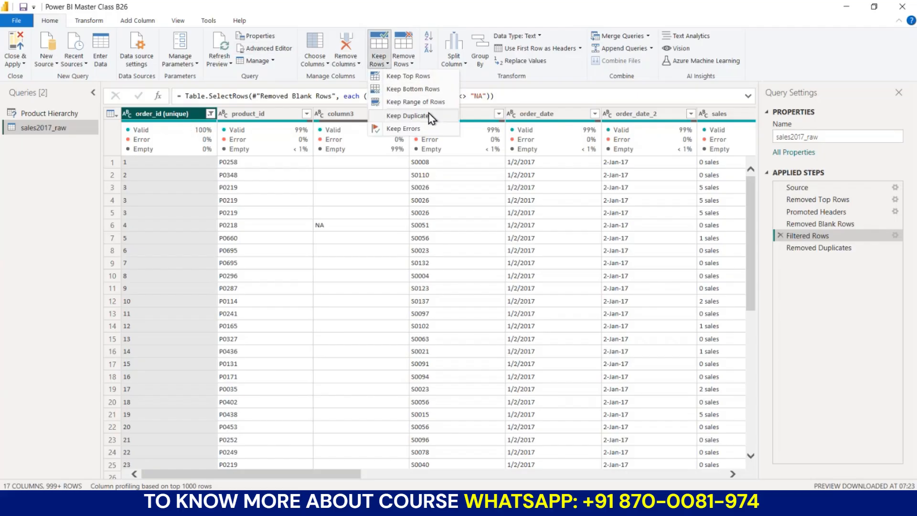
pyautogui.click(415, 117)
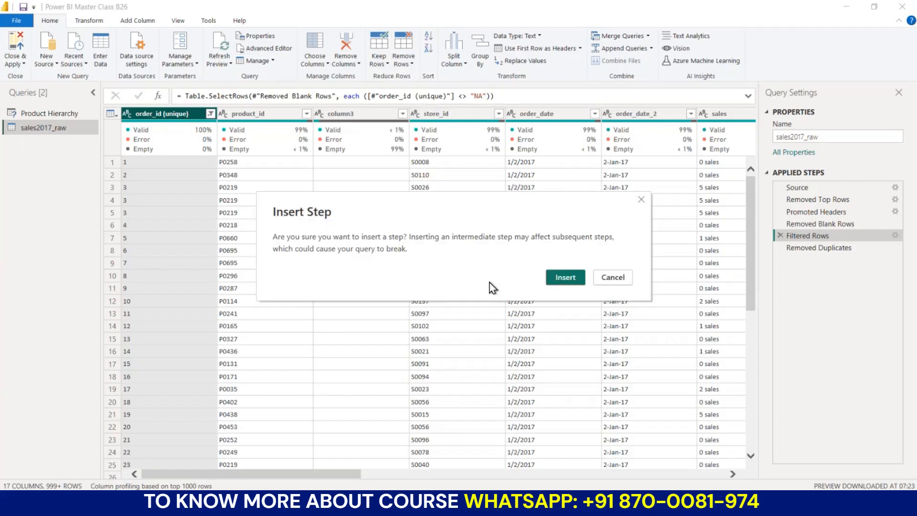
pyautogui.click(566, 279)
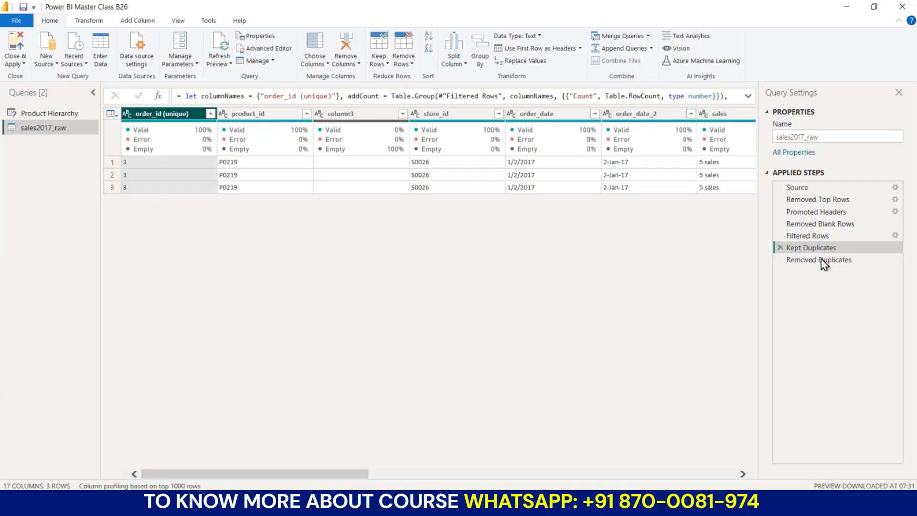
# Delete the Kept Duplicates step from sales2017_raw and review the options for keeping rows
pyautogui.click(779, 248)
pyautogui.click(565, 277)
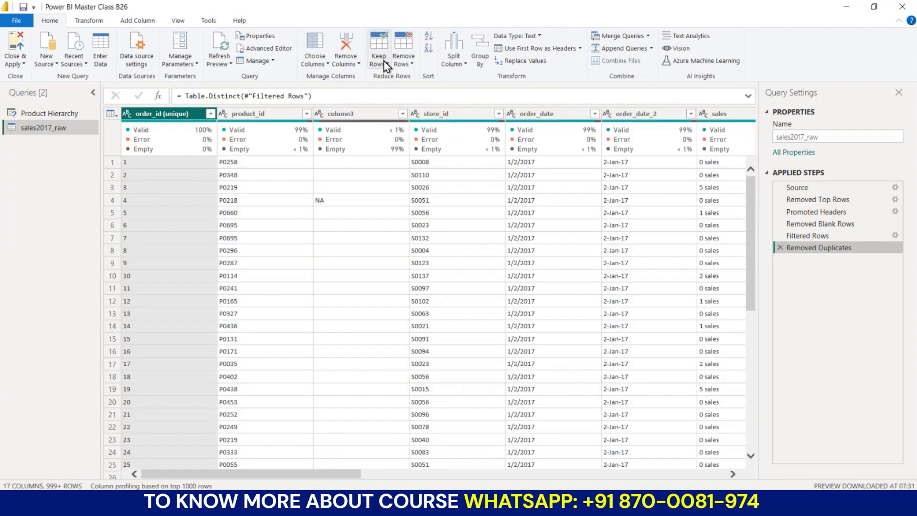
pyautogui.click(385, 63)
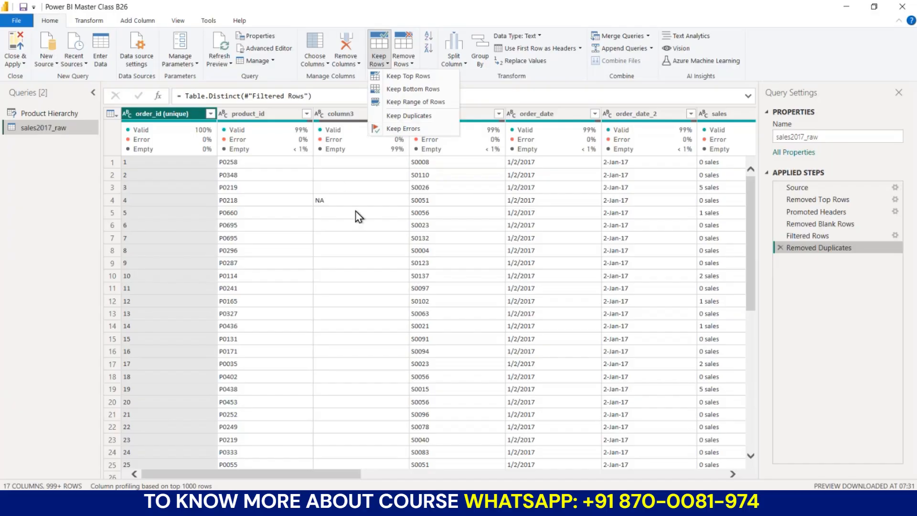
pyautogui.click(356, 289)
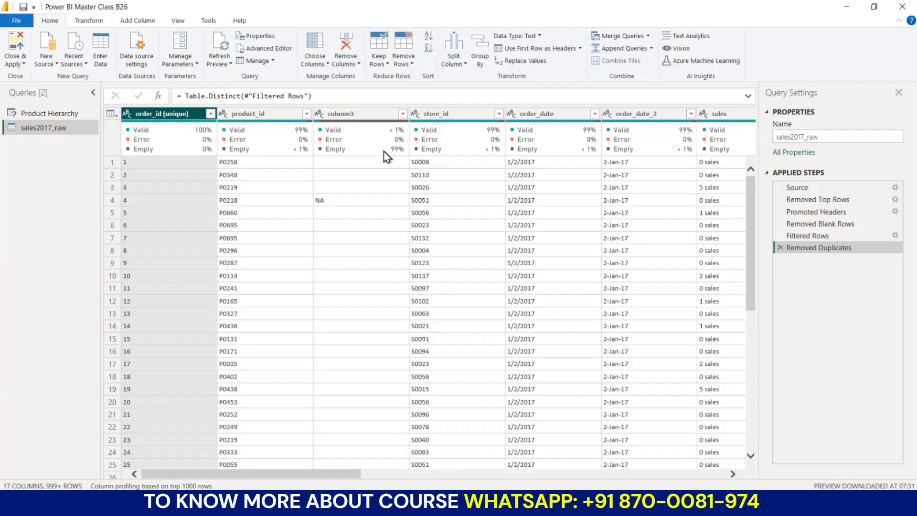
# Keep only the rows with errors in order_id (unique), and delete the resulting Kept Errors step
pyautogui.click(379, 59)
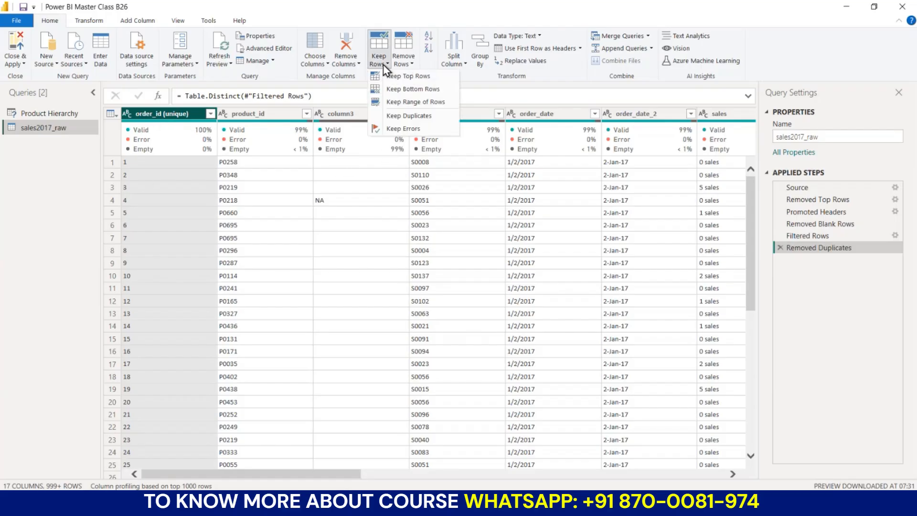
pyautogui.click(405, 131)
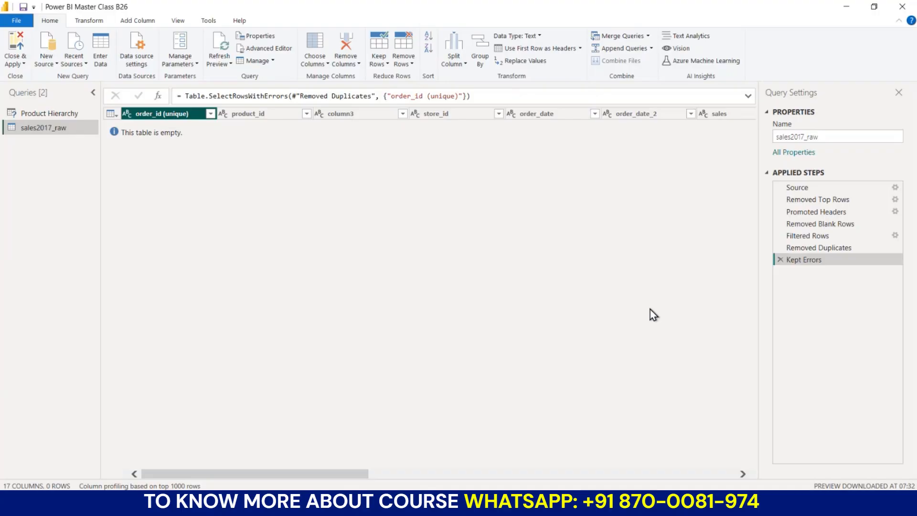
pyautogui.click(780, 260)
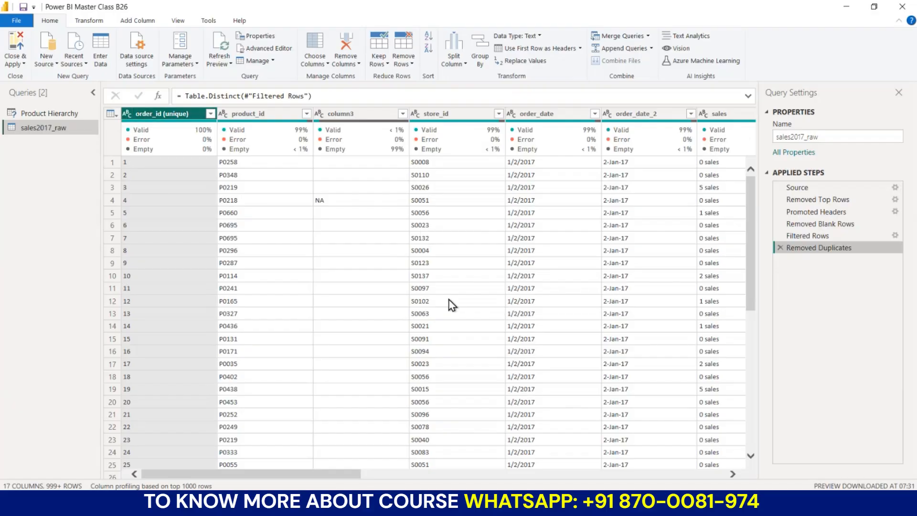
# Circle the table options icon beside the order_id (unique) column header with the screen pen
pyautogui.click(112, 114)
pyautogui.moveTo(118, 105)
pyautogui.mouseDown()
pyautogui.moveTo(102, 111)
pyautogui.moveTo(123, 120)
pyautogui.moveTo(116, 100)
pyautogui.mouseUp()
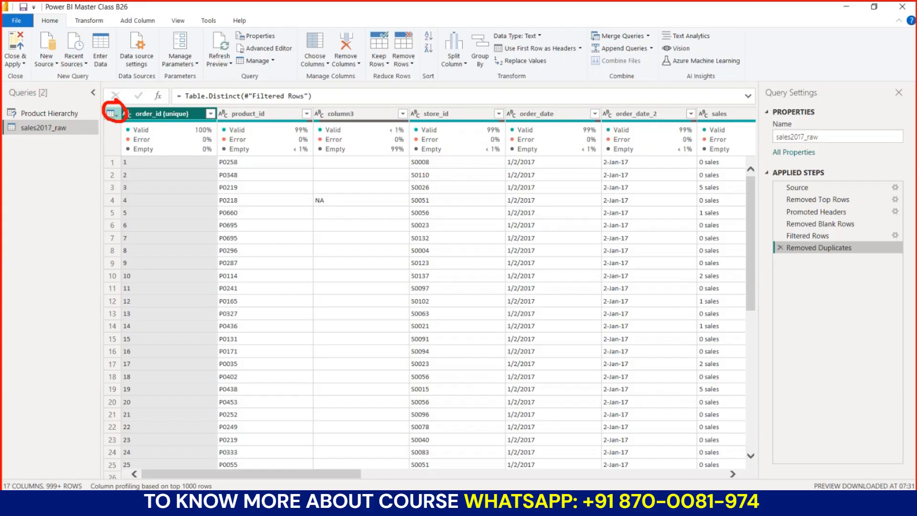
# Show the table options of sales2017_raw and underline the Keep Errors option with the screen pen
pyautogui.press('Escape')
pyautogui.click(111, 114)
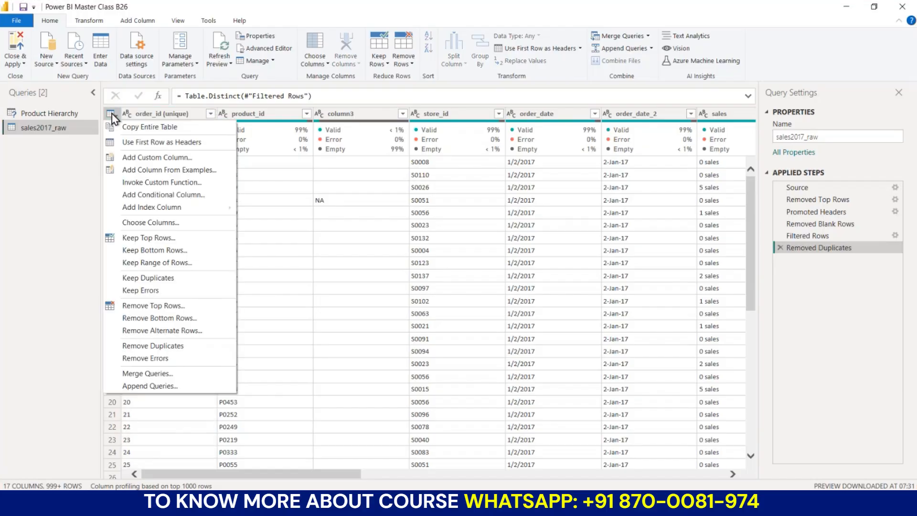
pyautogui.hotkey('ctrl', '2')
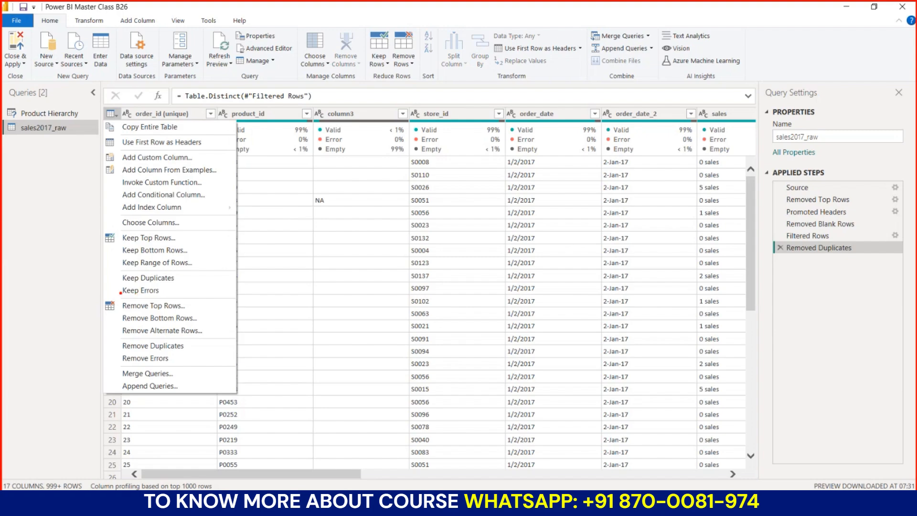
pyautogui.moveTo(118, 297); pyautogui.dragTo(159, 295)
pyautogui.press('Escape')
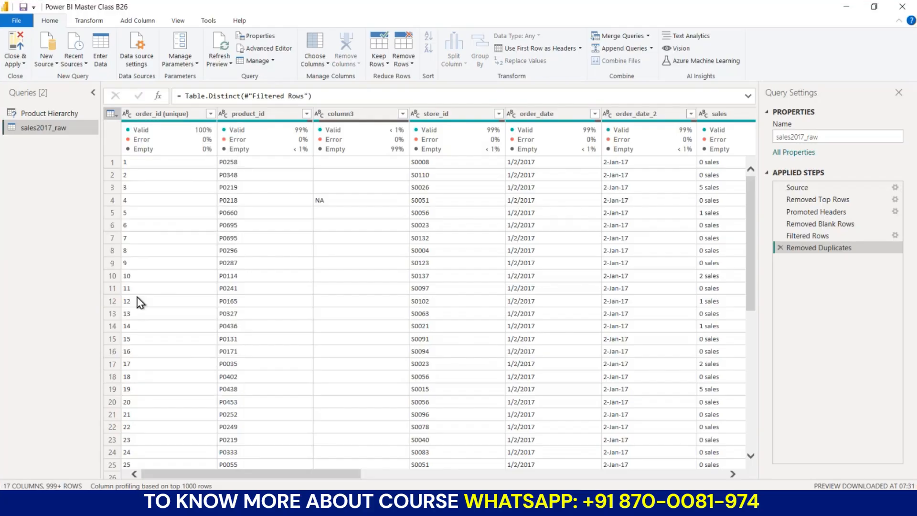
# Keep only the error rows through the table options, underline the empty-table message with the screen pen, and delete the Kept Errors step
pyautogui.click(112, 114)
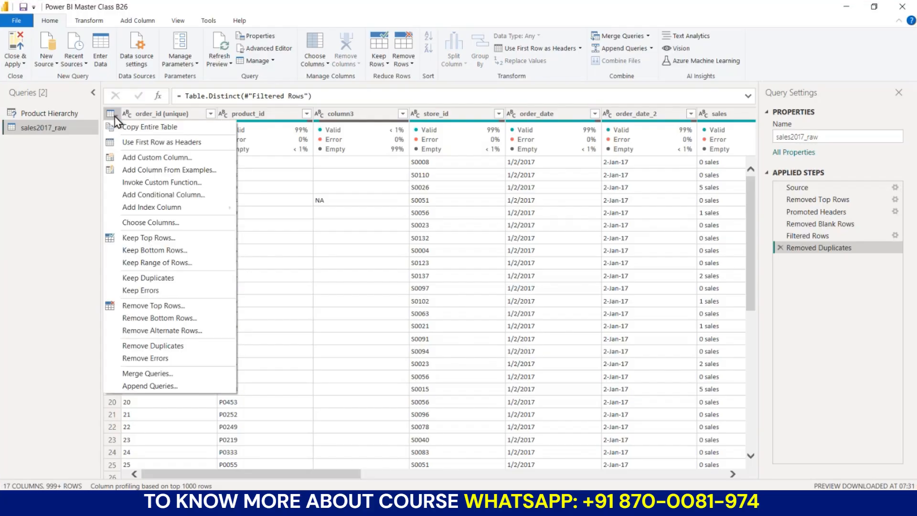
pyautogui.click(140, 291)
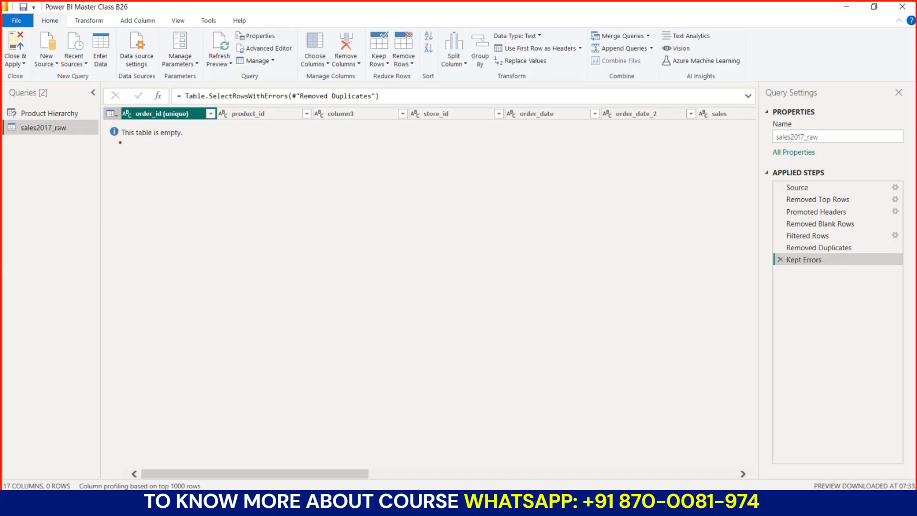
pyautogui.moveTo(120, 143); pyautogui.dragTo(180, 142)
pyautogui.press('Escape')
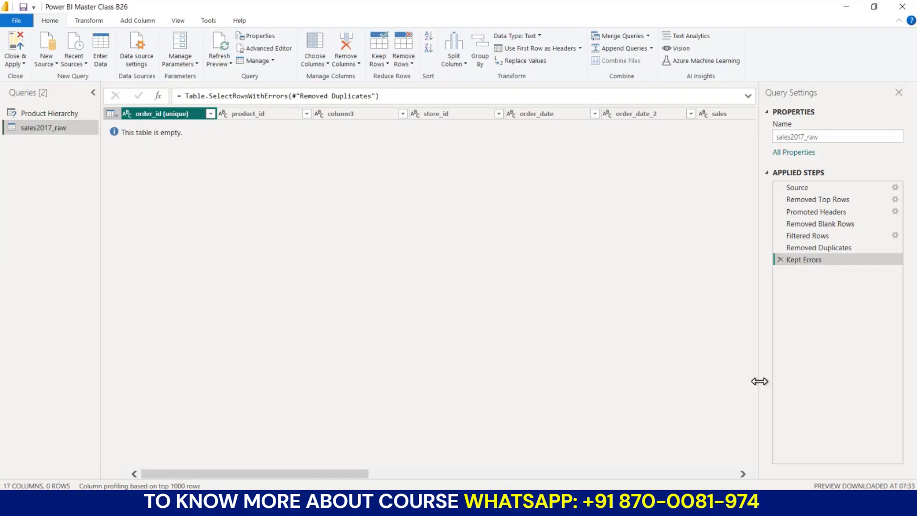
pyautogui.click(779, 260)
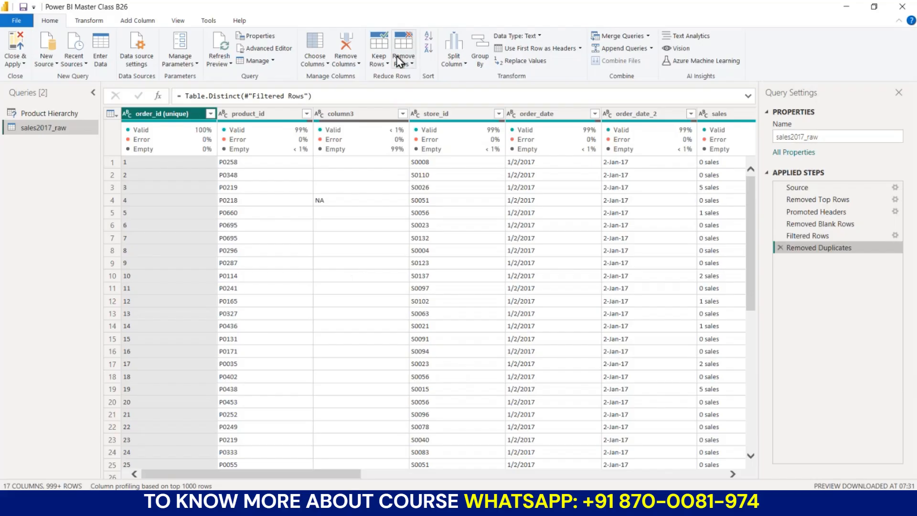
# Show the options for removing columns and mark Remove Columns and Remove Other Columns with the screen pen
pyautogui.click(356, 64)
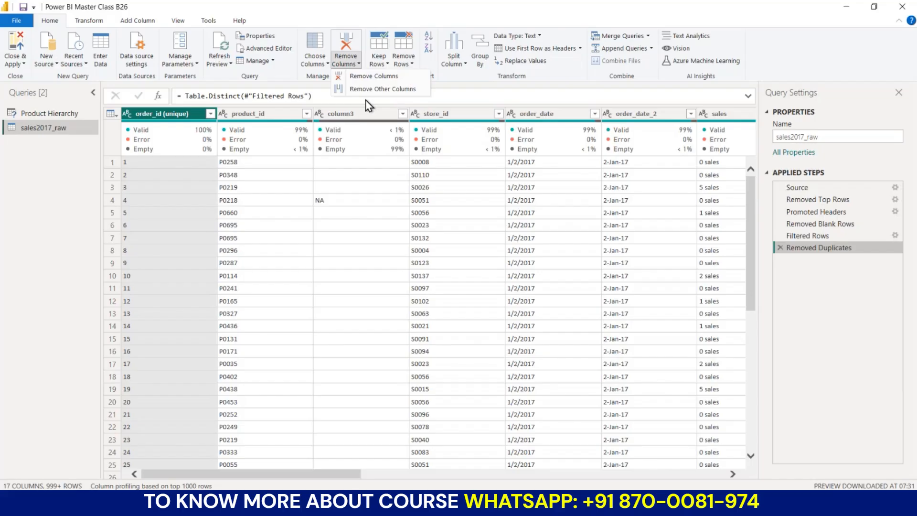
pyautogui.hotkey('ctrl', '2')
pyautogui.moveTo(394, 78)
pyautogui.mouseDown()
pyautogui.moveTo(409, 79)
pyautogui.moveTo(414, 93)
pyautogui.mouseUp()
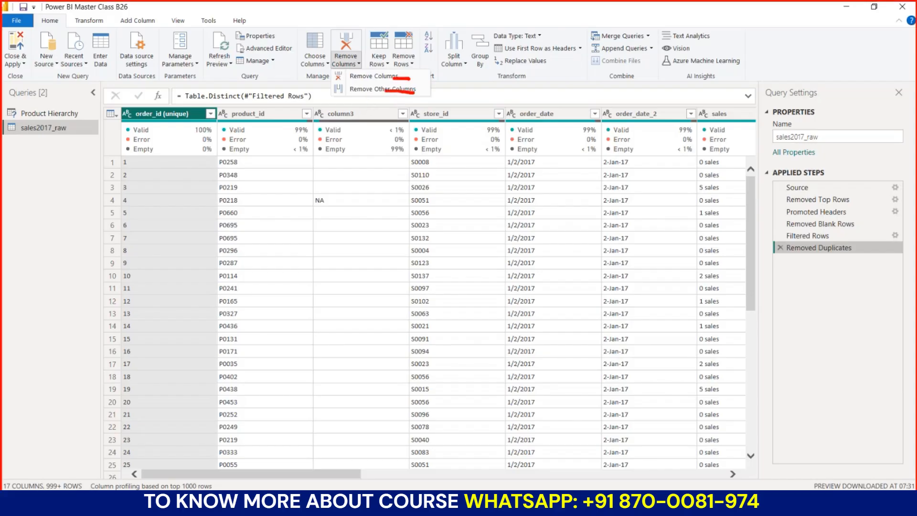
pyautogui.press('Escape')
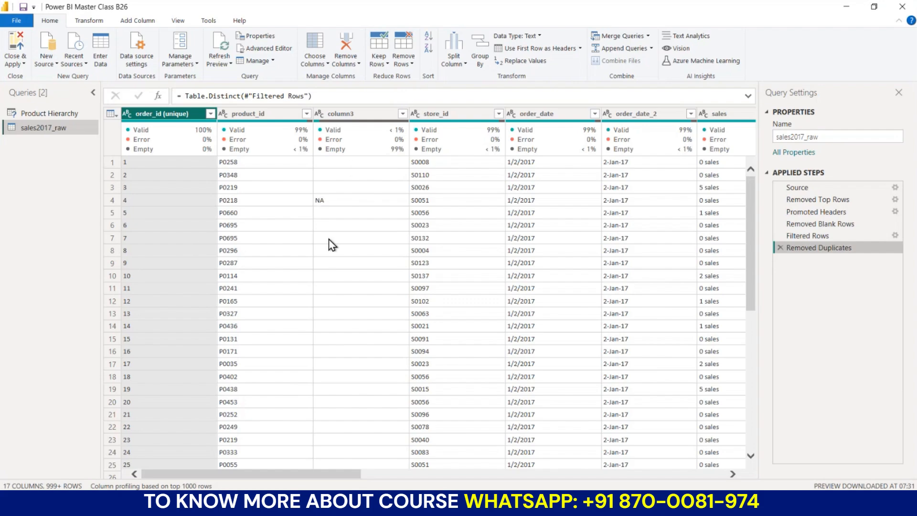
# Remove column3 from sales2017_raw with the Remove Columns command, and delete the resulting Removed Columns step
pyautogui.click(346, 114)
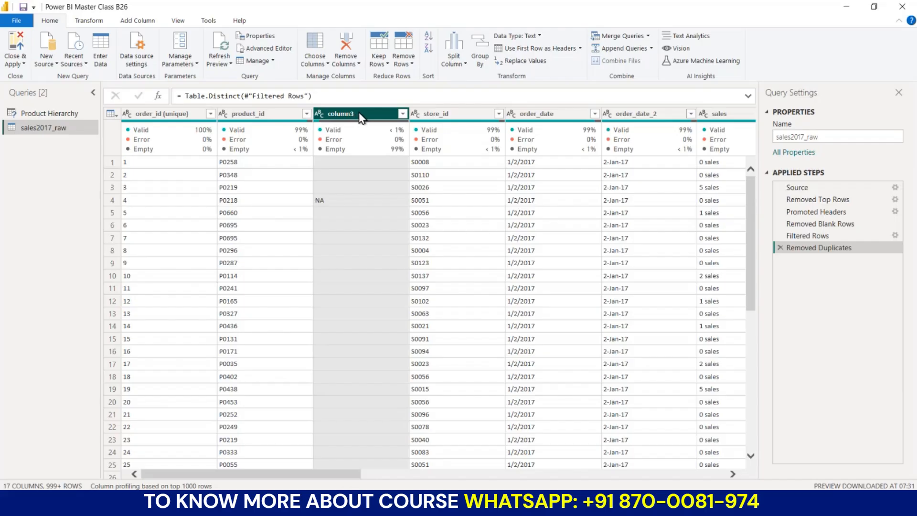
pyautogui.moveTo(356, 142)
pyautogui.click(354, 66)
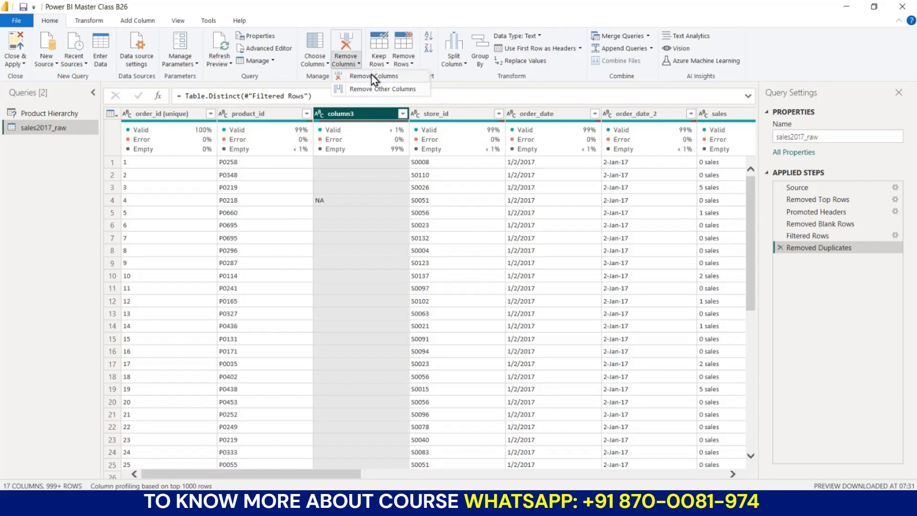
pyautogui.click(361, 77)
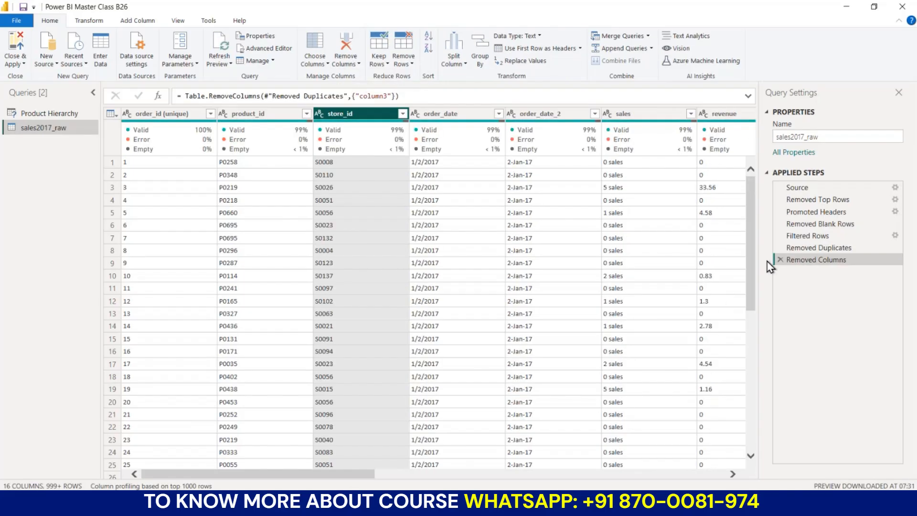
pyautogui.click(780, 259)
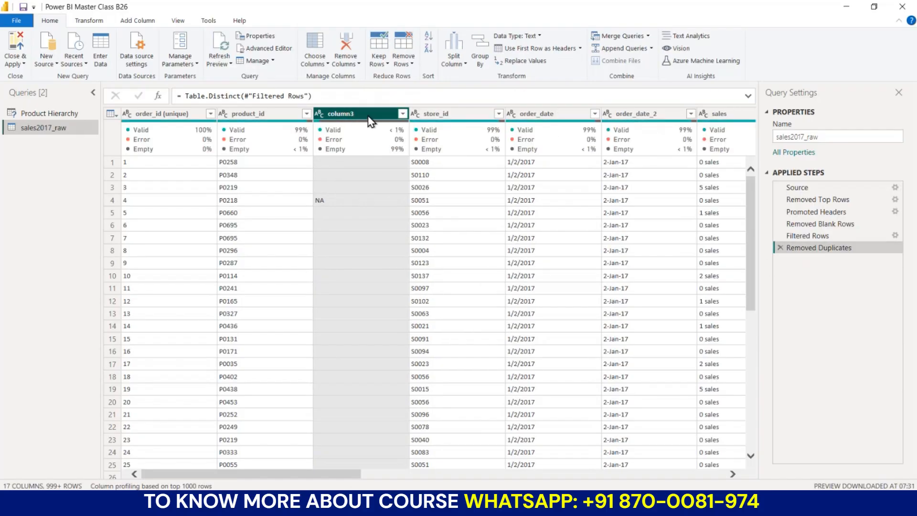
# Remove column3 again using the column's own Remove command, and delete the resulting step
pyautogui.rightClick(368, 117)
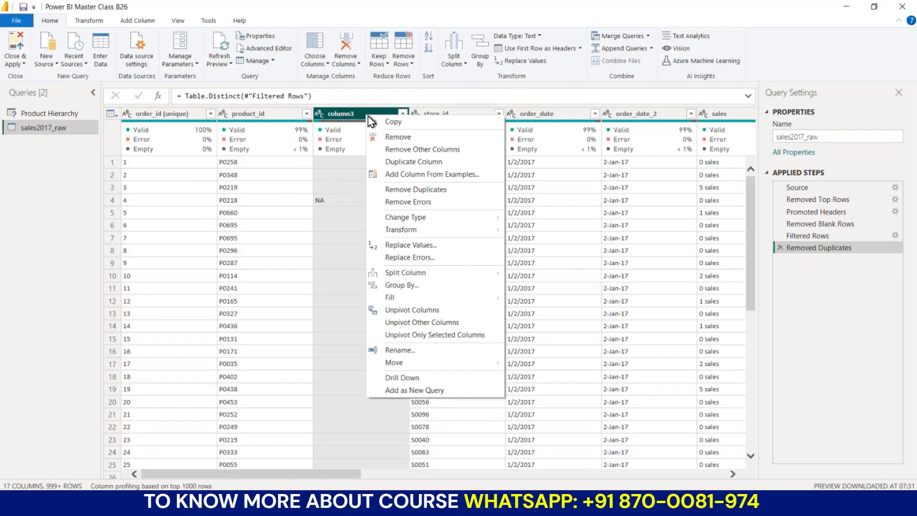
pyautogui.click(411, 139)
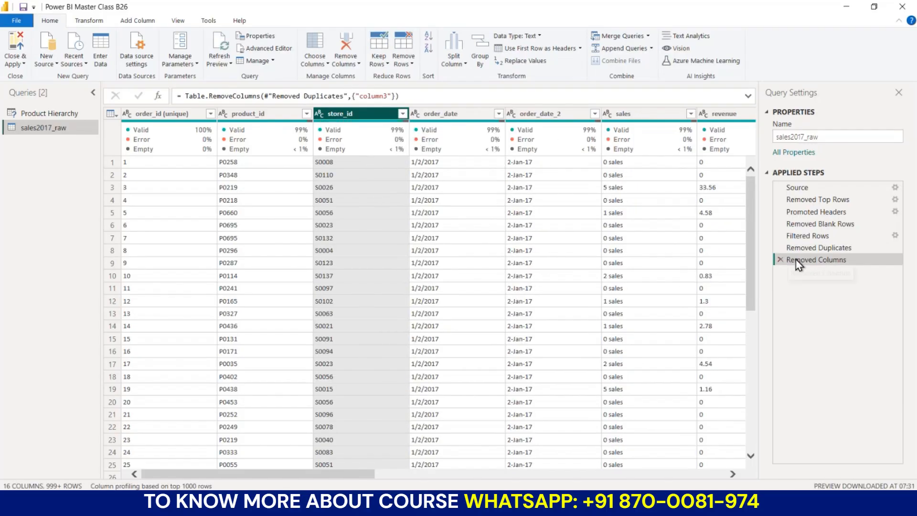
pyautogui.click(780, 260)
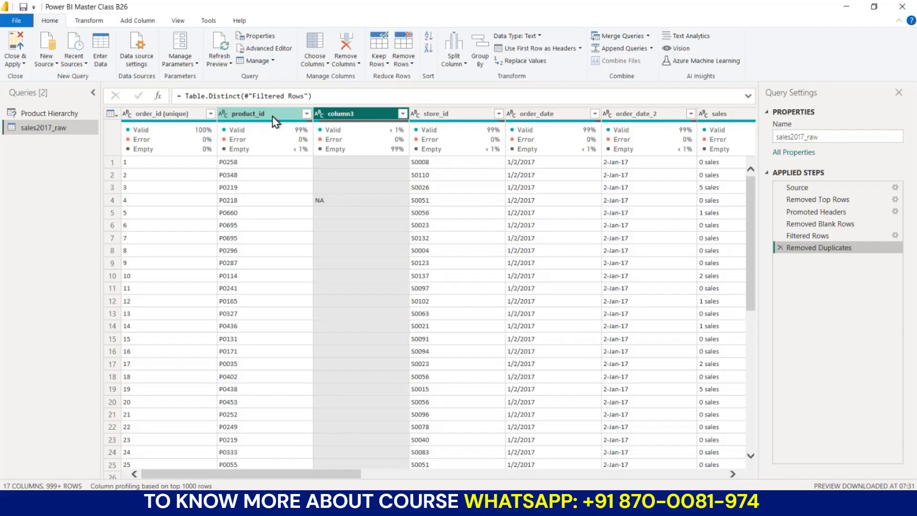
# Remove the columns order_id (unique), column3, order_date and order_date_2 together, and delete the resulting Removed Columns step
pyautogui.keyDown('ctrl'); pyautogui.click(529, 114); pyautogui.keyUp('ctrl')
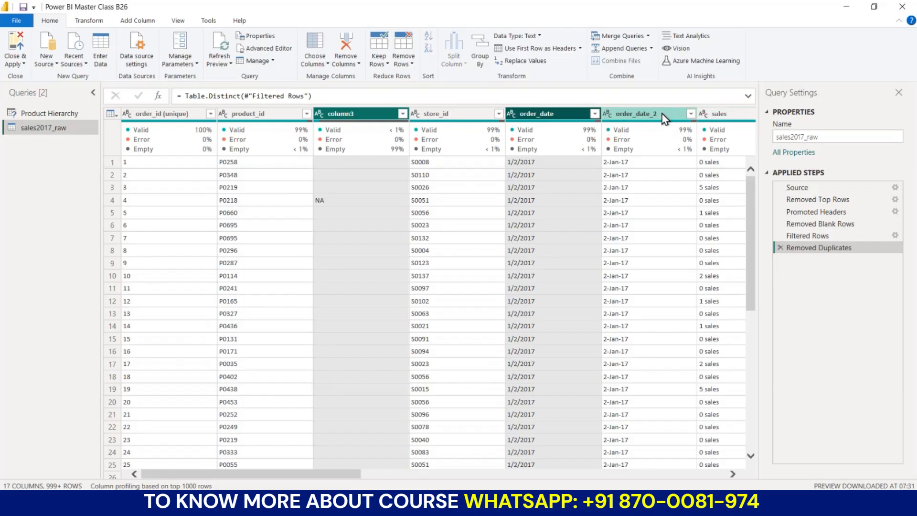
pyautogui.keyDown('ctrl'); pyautogui.click(663, 116); pyautogui.keyUp('ctrl')
pyautogui.keyDown('ctrl'); pyautogui.click(183, 119); pyautogui.keyUp('ctrl')
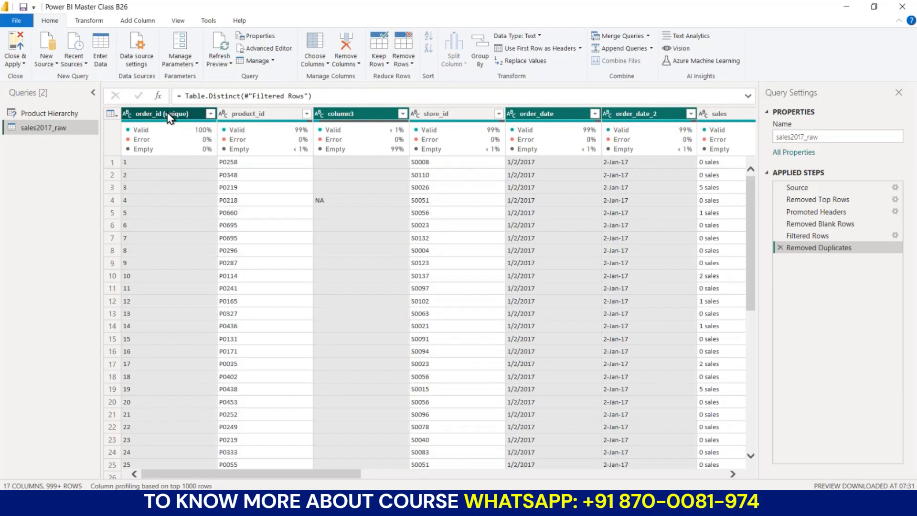
pyautogui.rightClick(168, 117)
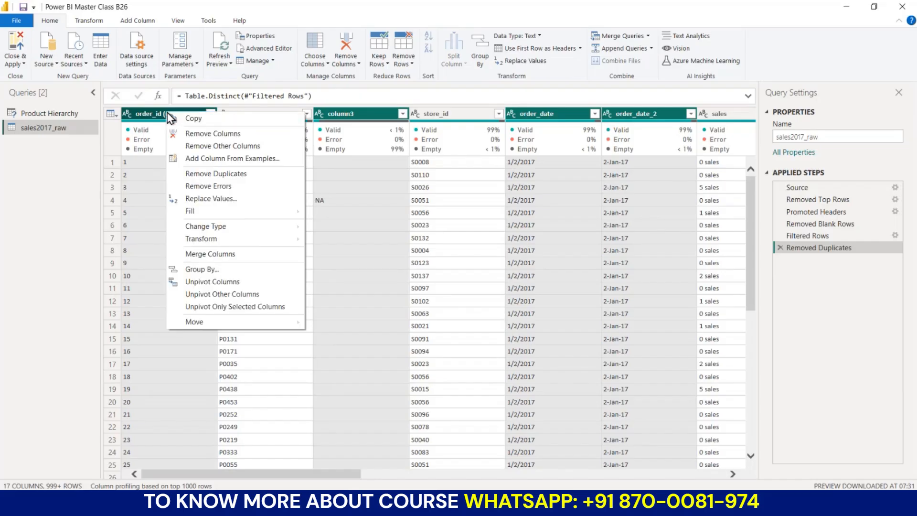
pyautogui.click(211, 136)
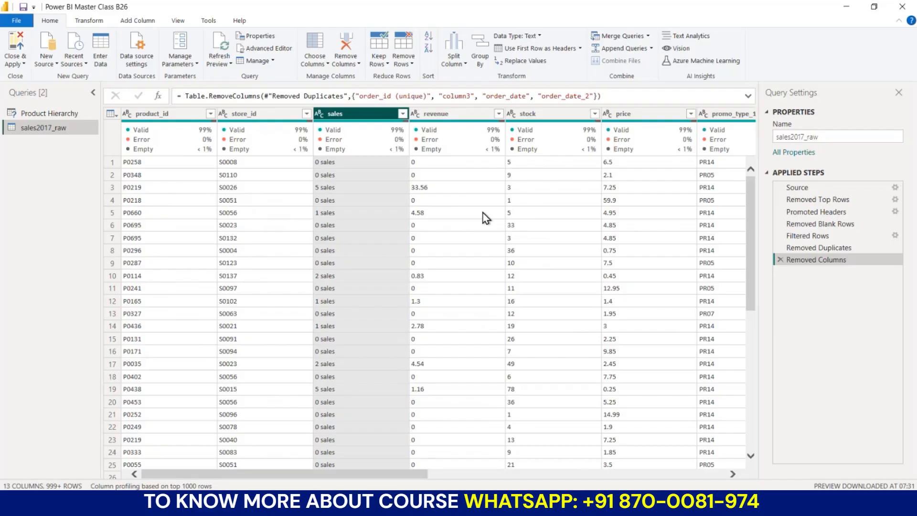
pyautogui.click(779, 260)
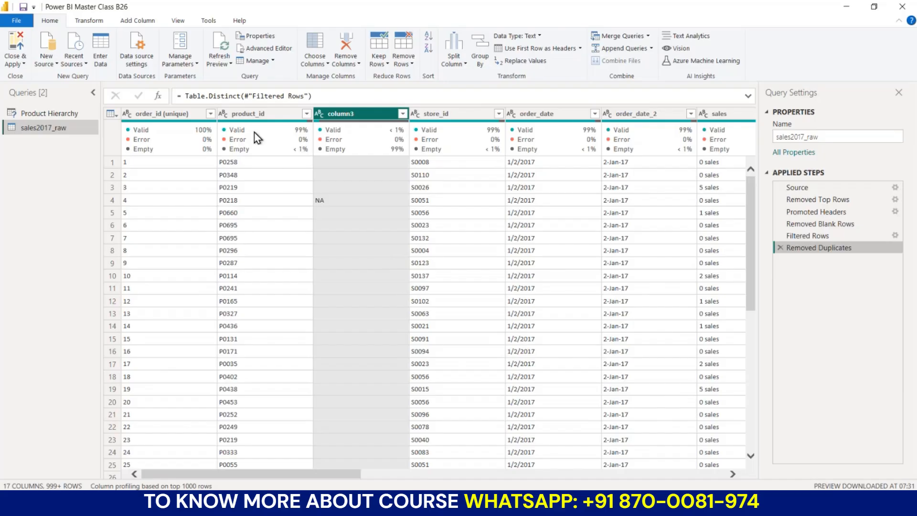
# Select the columns product_id, store_id and order_date and mark their Remove Other Columns option with the screen pen
pyautogui.click(245, 116)
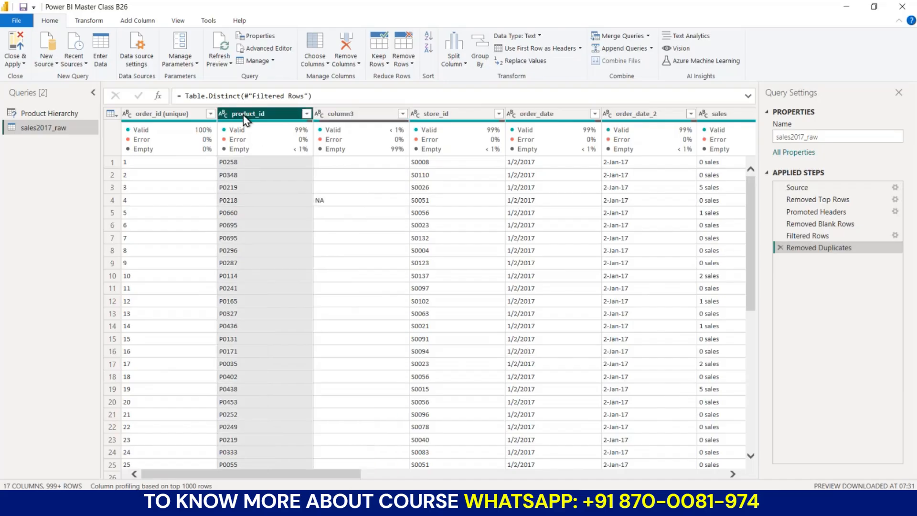
pyautogui.keyDown('ctrl'); pyautogui.click(435, 114); pyautogui.keyUp('ctrl')
pyautogui.keyDown('ctrl'); pyautogui.click(531, 117); pyautogui.keyUp('ctrl')
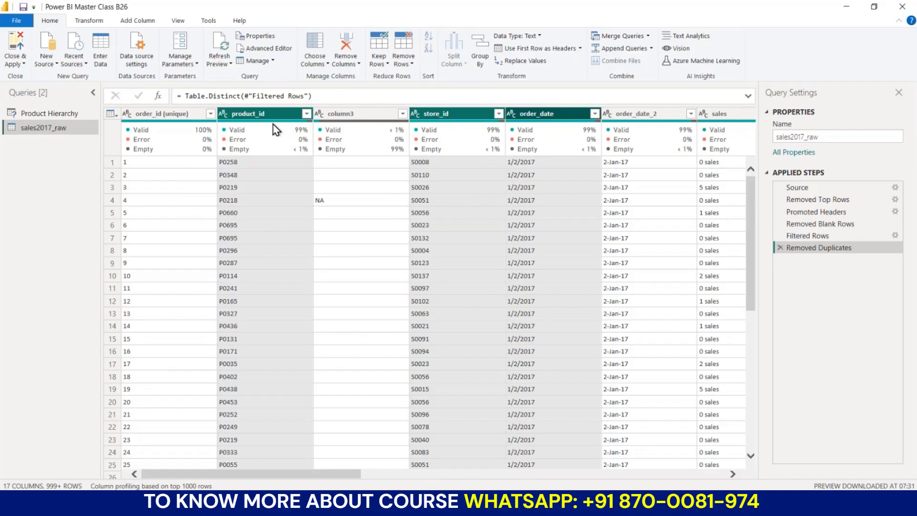
pyautogui.rightClick(465, 116)
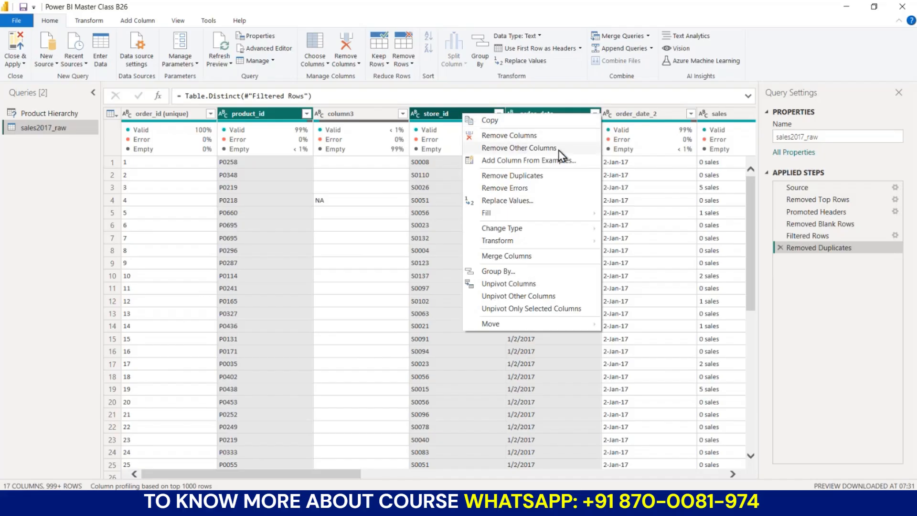
pyautogui.hotkey('ctrl', '2')
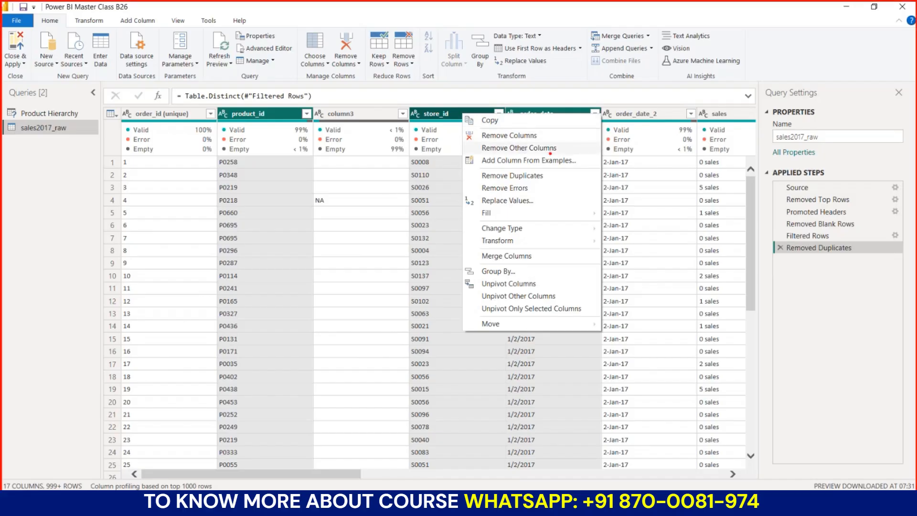
pyautogui.moveTo(550, 154); pyautogui.dragTo(573, 145)
pyautogui.press('Escape')
# Remove all columns other than product_id, store_id and order_date, and delete the resulting Removed Other Columns step
pyautogui.rightClick(451, 113)
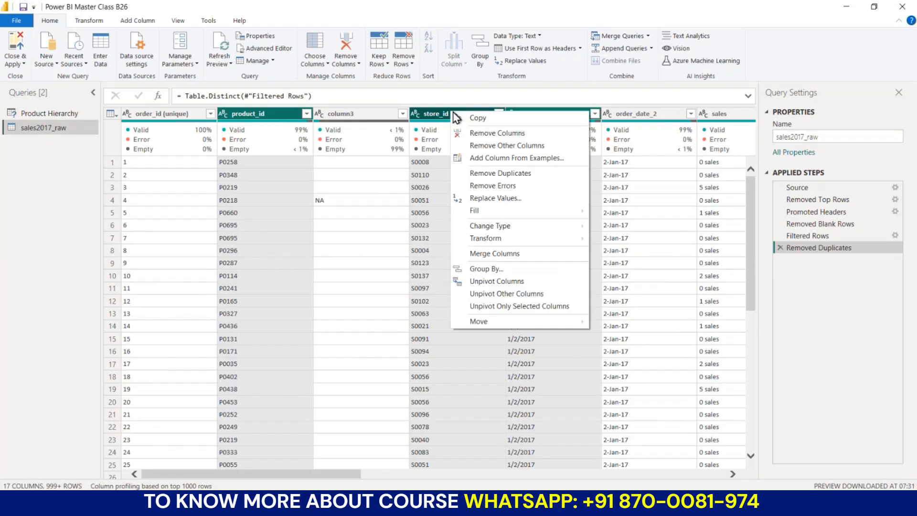
pyautogui.click(505, 152)
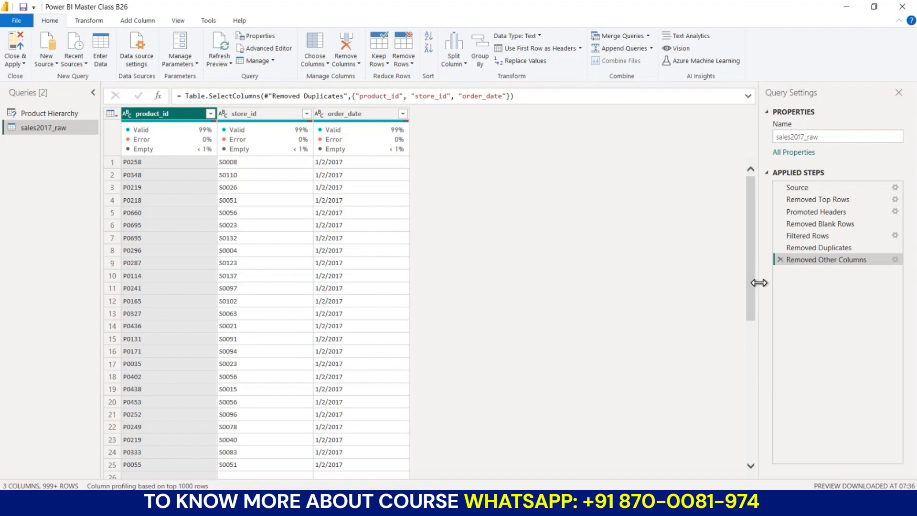
pyautogui.click(779, 259)
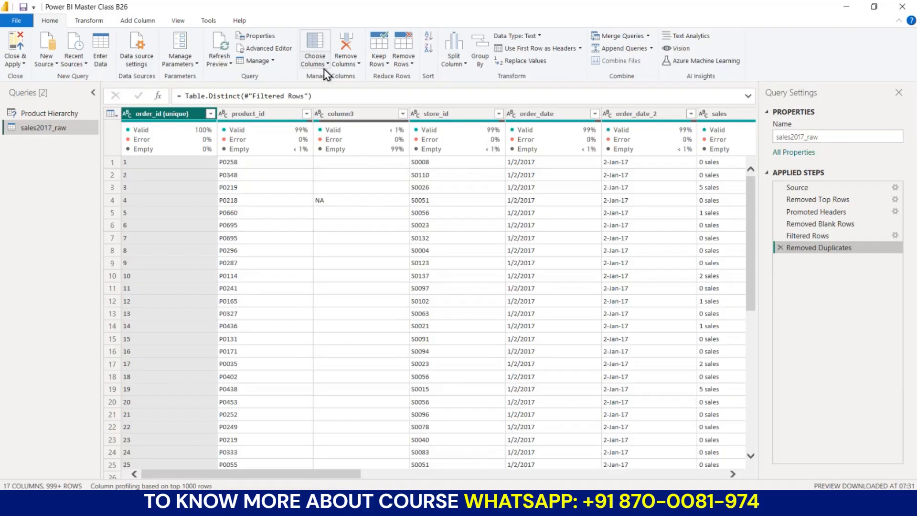
# Review the Choose Columns and Go to Column options, and look across all the columns of sales2017_raw
pyautogui.click(325, 64)
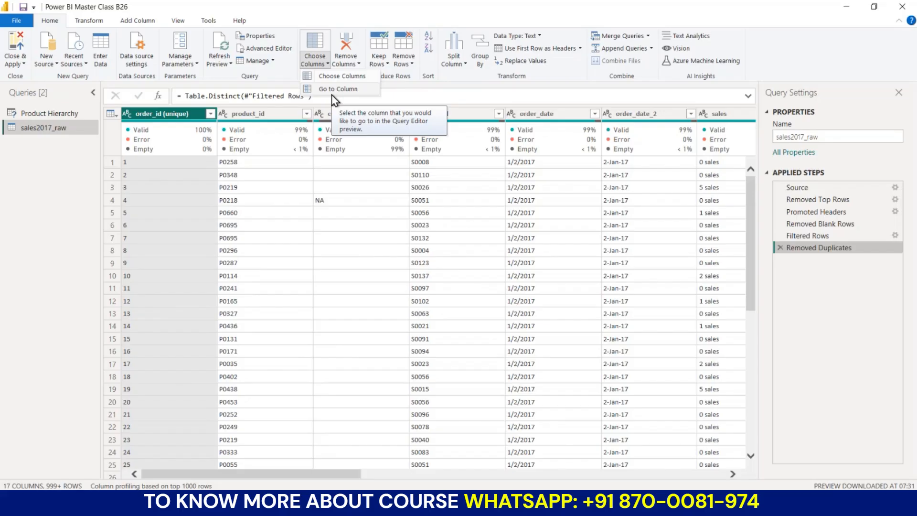
pyautogui.click(382, 379)
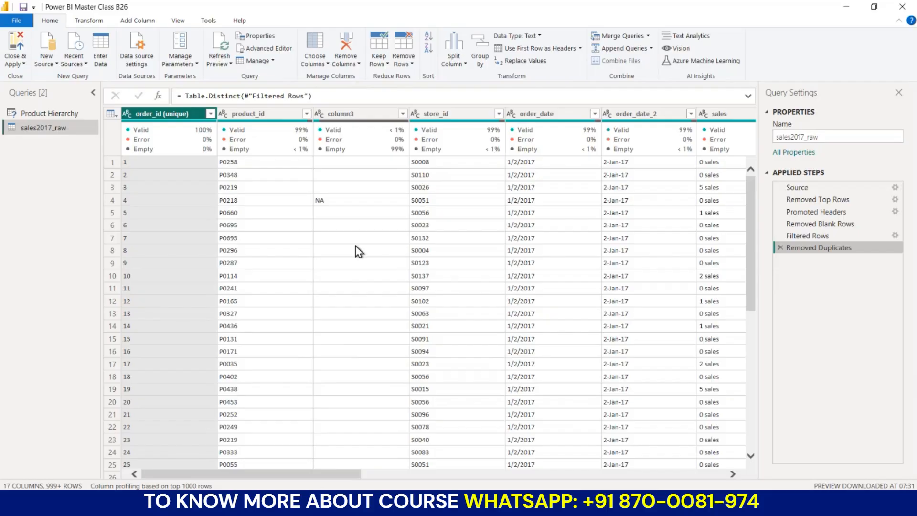
pyautogui.hscroll(5, 359, 250)
pyautogui.hscroll(-5, 359, 251)
pyautogui.hscroll(5, 410, 289)
pyautogui.hscroll(-5, 410, 290)
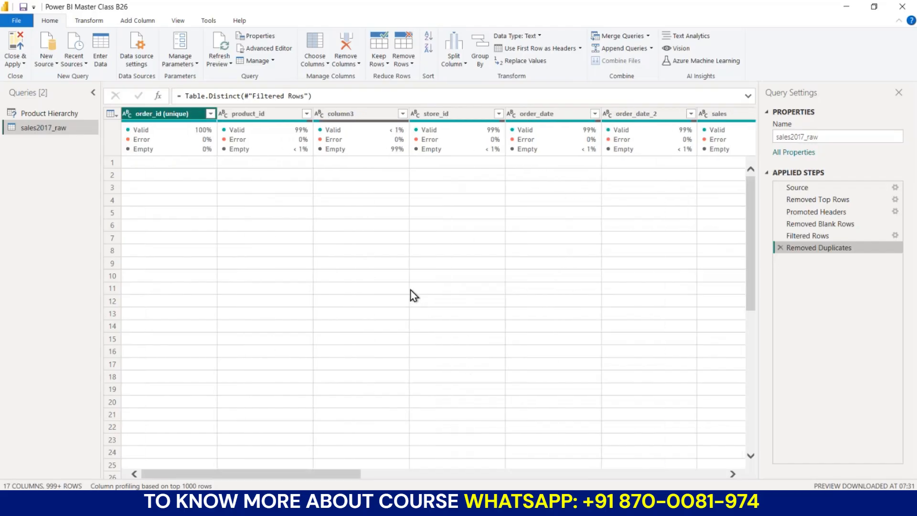
pyautogui.hscroll(5, 414, 295)
pyautogui.hscroll(-5, 413, 295)
pyautogui.hscroll(5, 413, 295)
pyautogui.hscroll(-5, 413, 295)
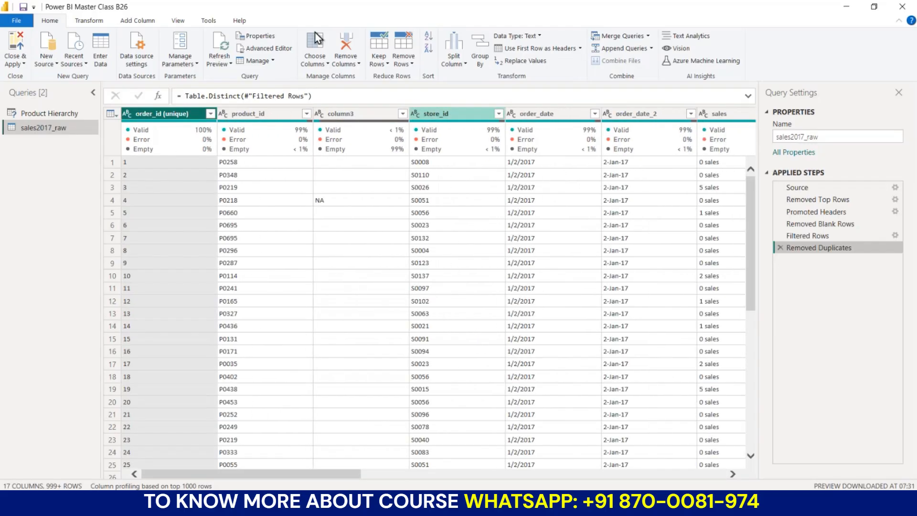
# Choose only the columns order_id (unique), order_date, stock and price to keep, and delete the resulting Removed Other Columns step
pyautogui.click(317, 64)
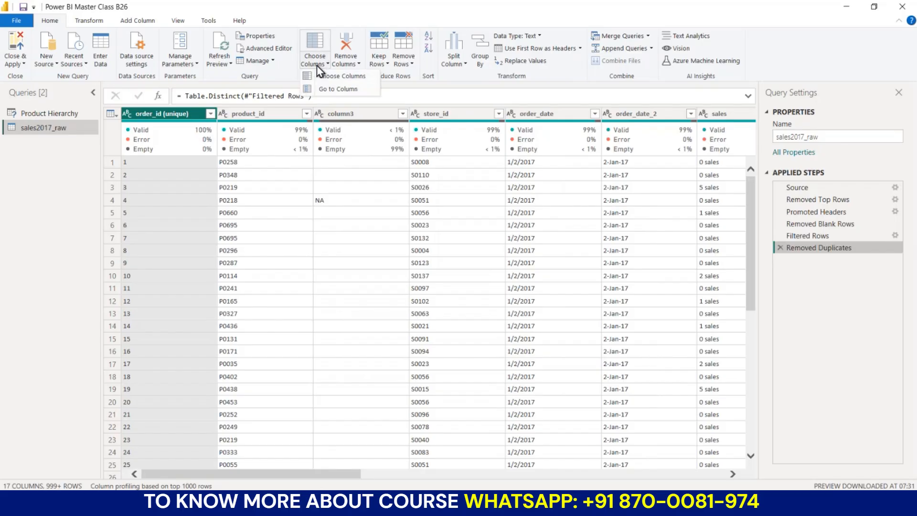
pyautogui.click(345, 78)
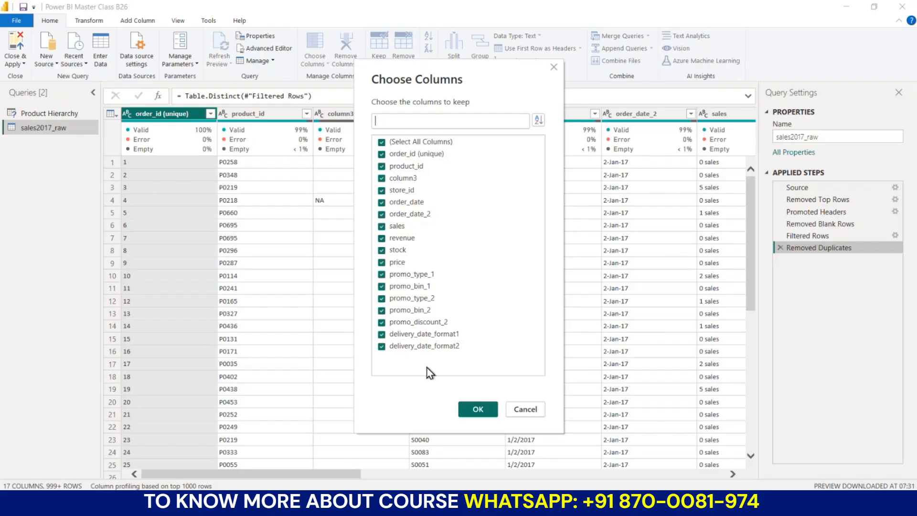
pyautogui.click(381, 142)
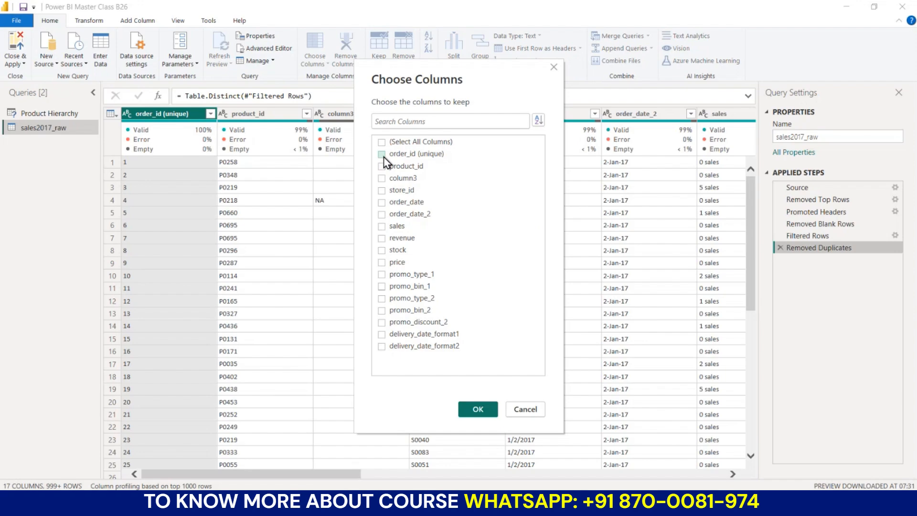
pyautogui.click(381, 154)
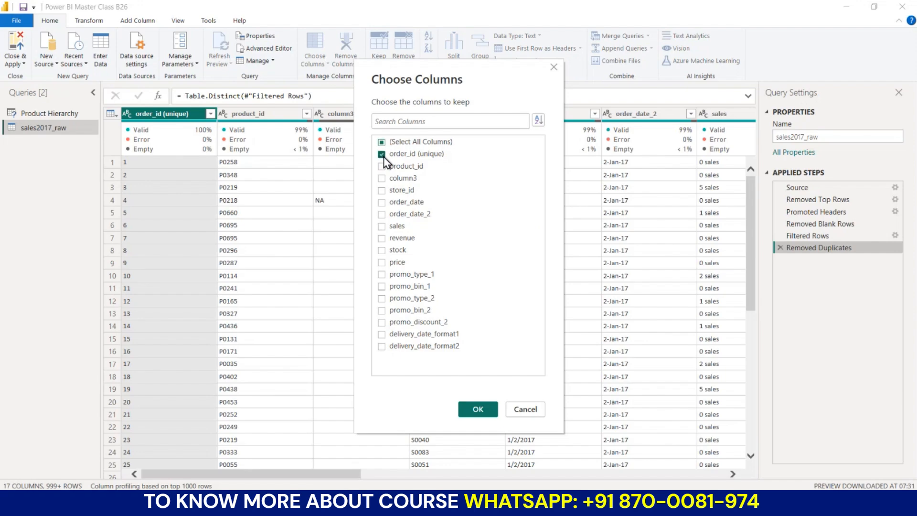
pyautogui.click(381, 202)
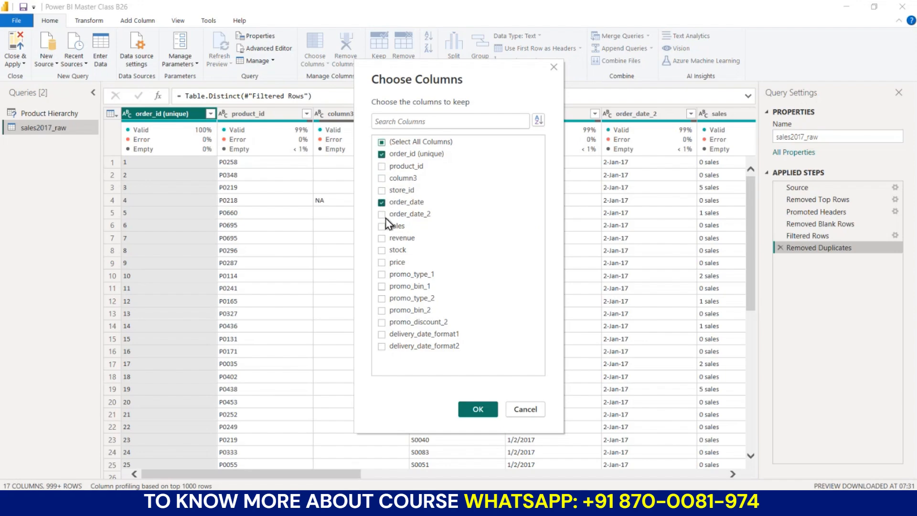
pyautogui.click(382, 251)
pyautogui.click(382, 263)
pyautogui.click(461, 410)
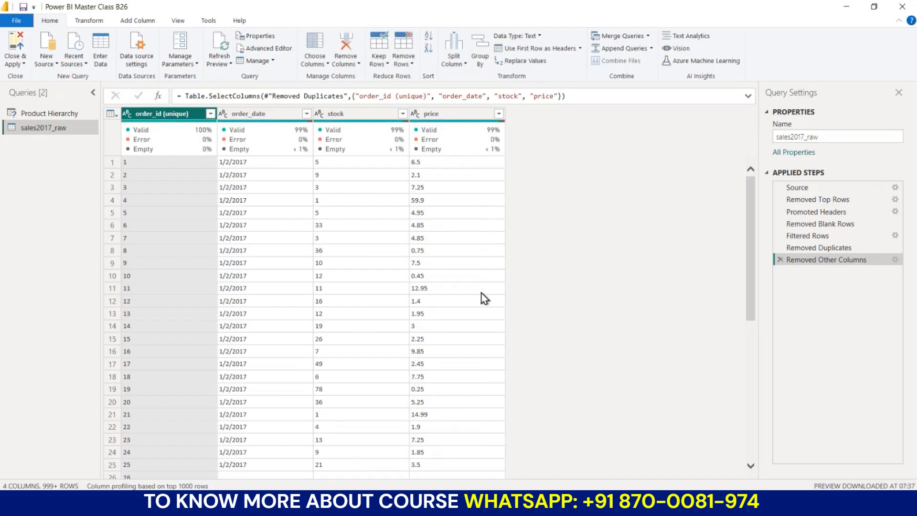
pyautogui.click(780, 259)
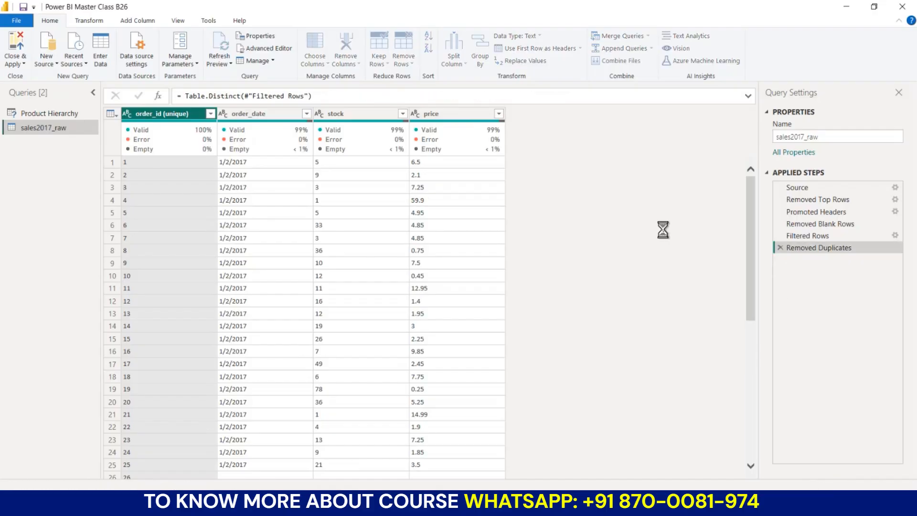
# Search the Choose Columns list for "sale" and close it without applying a selection
pyautogui.click(324, 67)
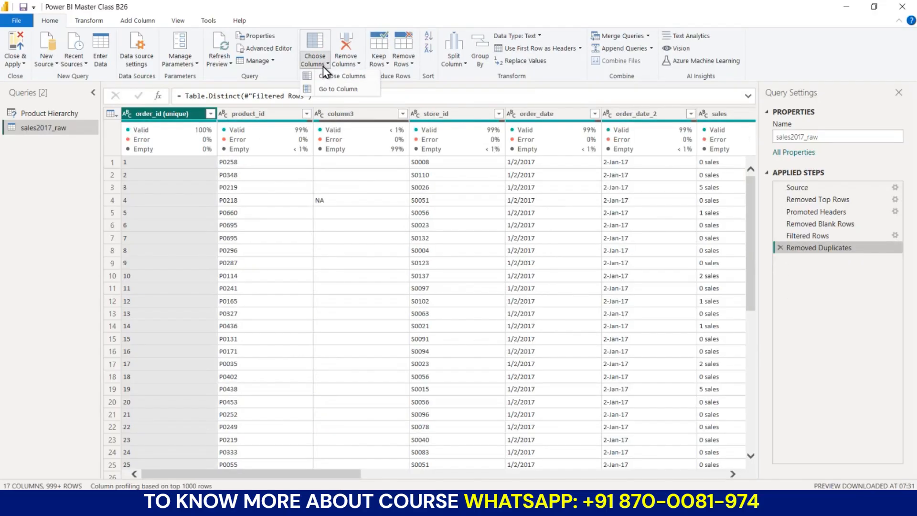
pyautogui.click(340, 77)
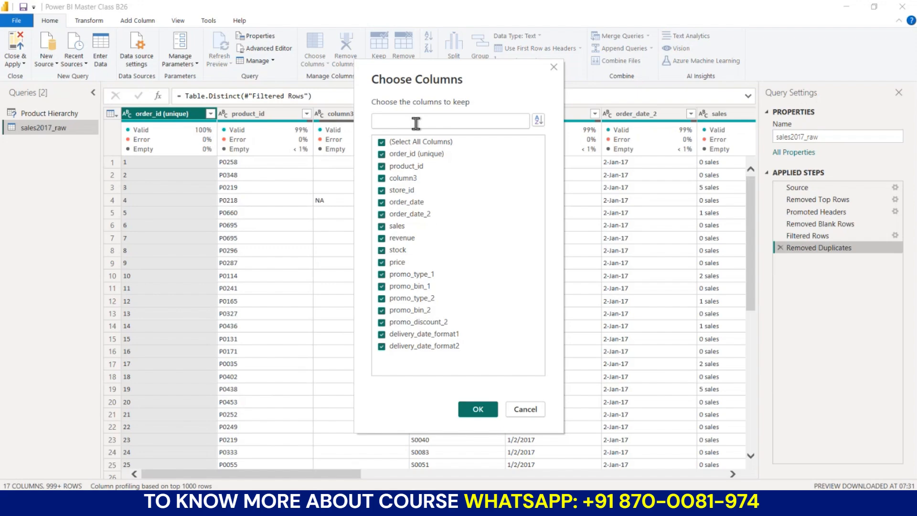
pyautogui.write('sale')
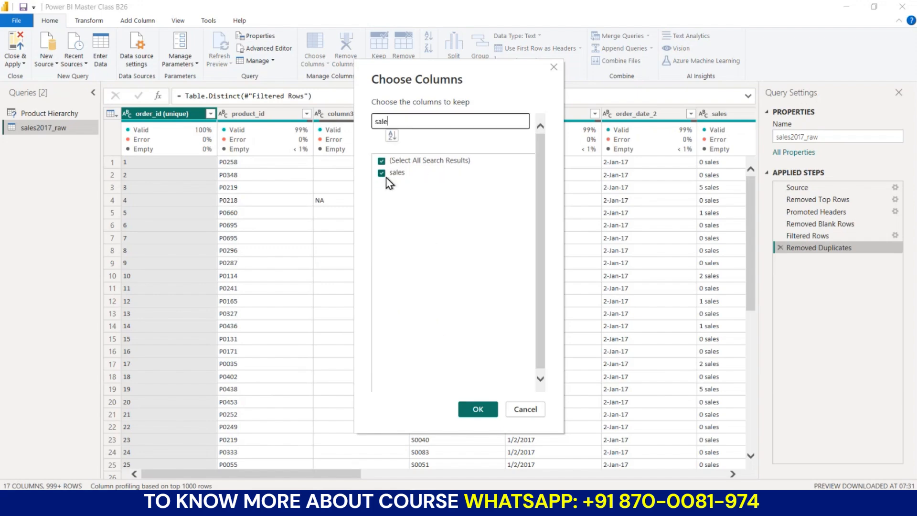
pyautogui.click(525, 410)
# Look through the column names in the Go to Column list and dismiss it without picking one
pyautogui.click(317, 64)
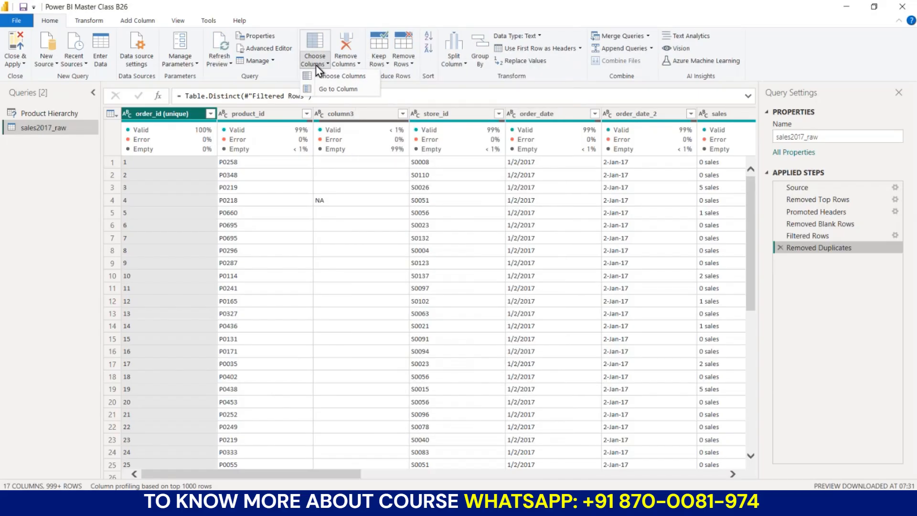
pyautogui.click(340, 90)
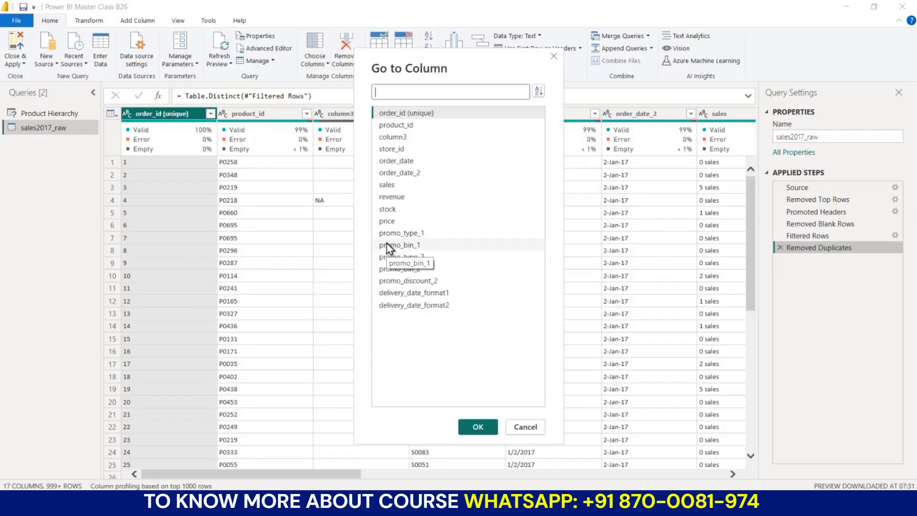
pyautogui.click(524, 426)
pyautogui.hscroll(5, 575, 406)
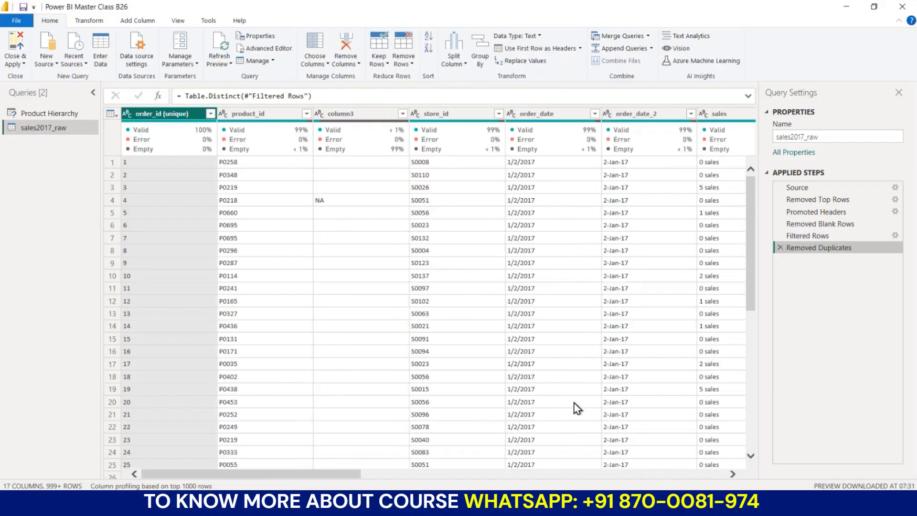
# Jump to the price column of sales2017_raw using Go to Column
pyautogui.click(323, 63)
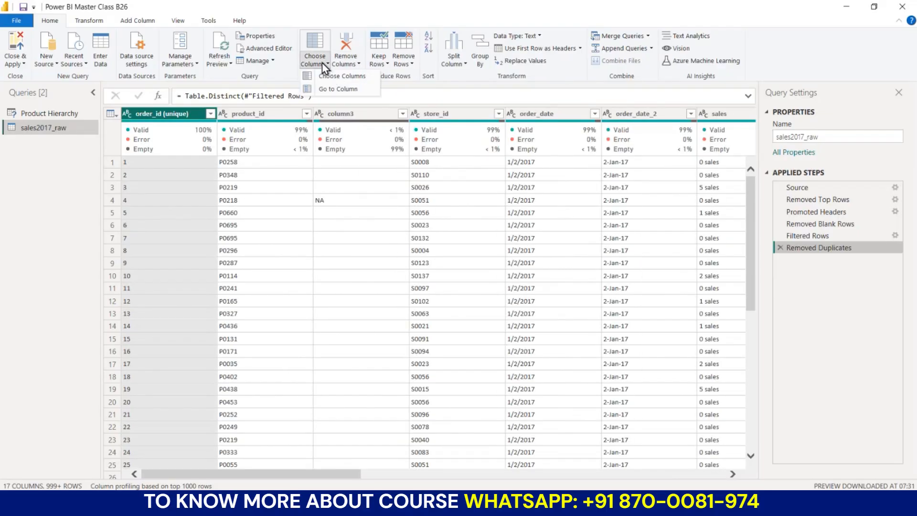
pyautogui.click(330, 90)
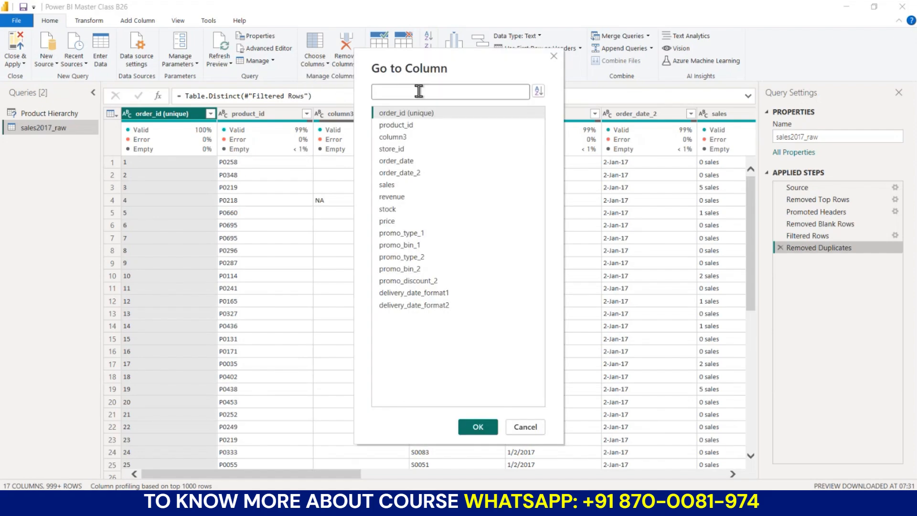
pyautogui.write('asd')
pyautogui.press('BackSpace')
pyautogui.press('BackSpace')
pyautogui.press('BackSpace')
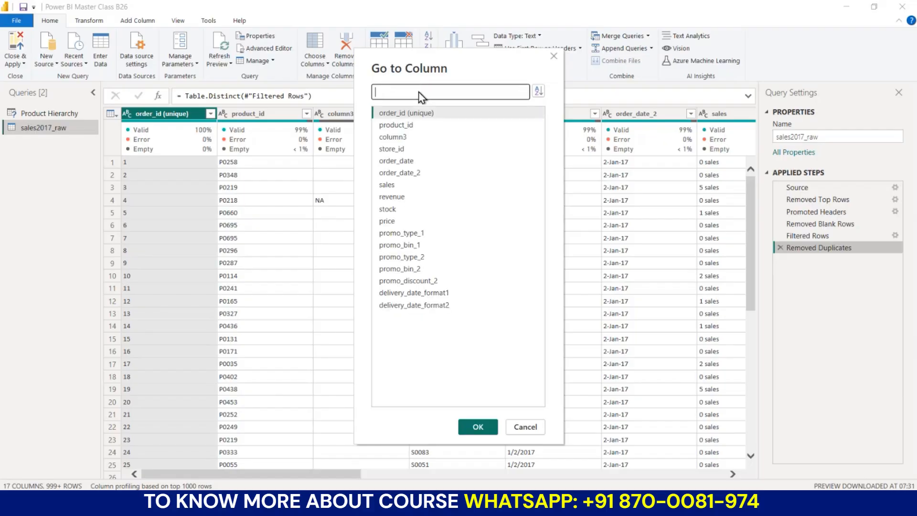
pyautogui.click(396, 221)
pyautogui.click(477, 426)
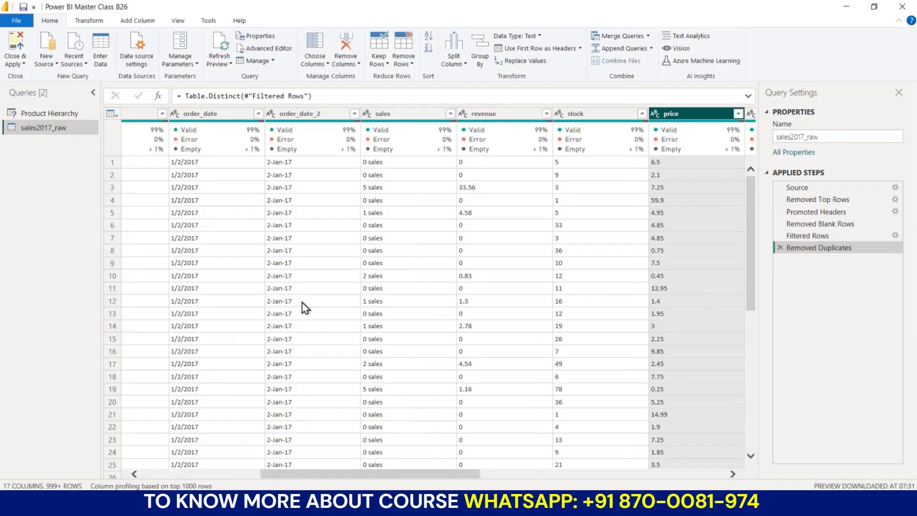
# Remove the columns column3, promo_bin_1, promo_type_2, promo_bin_2 and promo_discount_2 together from sales2017_raw
pyautogui.hscroll(-7, 302, 308)
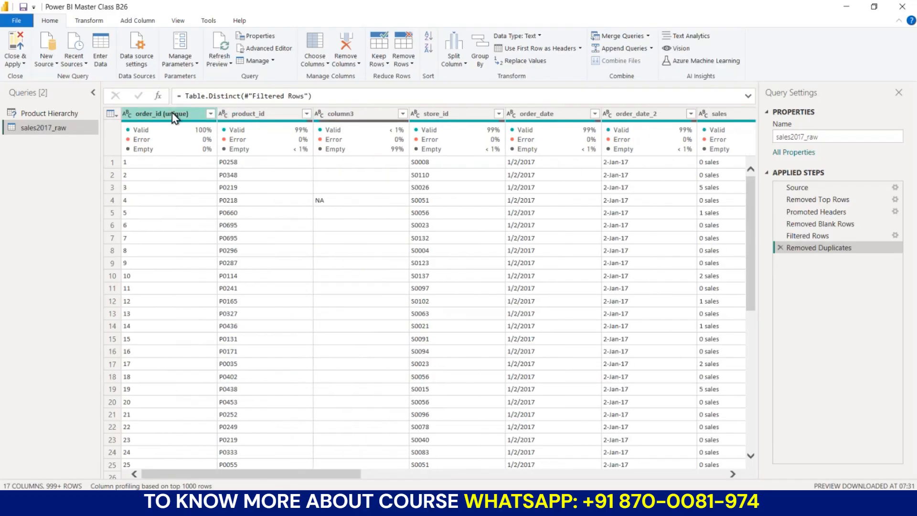
pyautogui.click(174, 115)
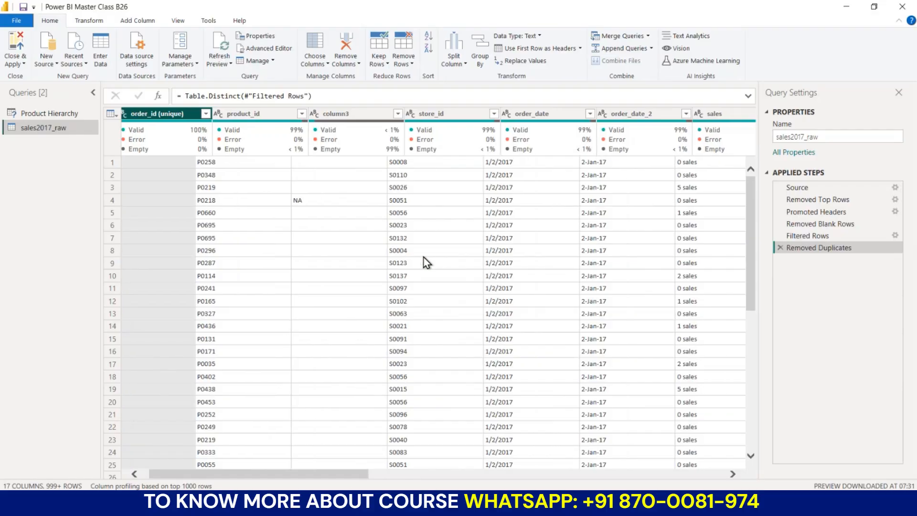
pyautogui.click(350, 115)
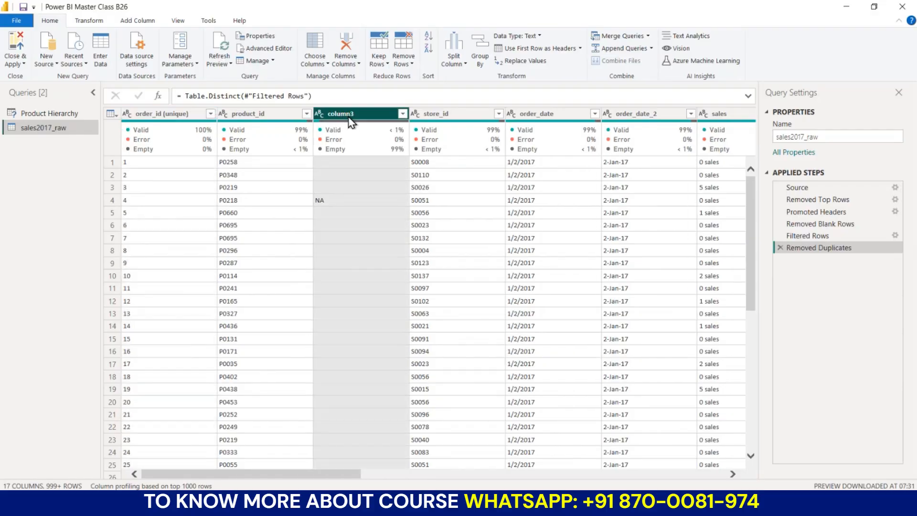
pyautogui.hscroll(3, 396, 243)
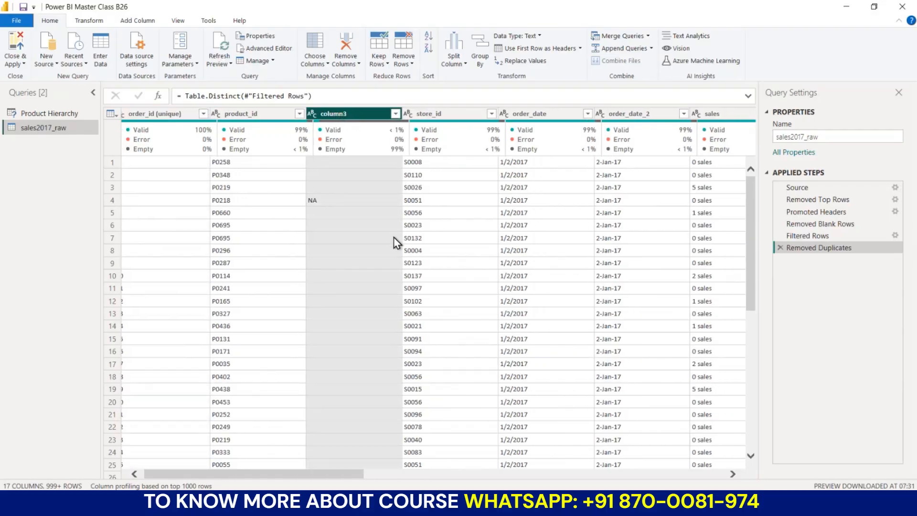
pyautogui.hscroll(3, 553, 281)
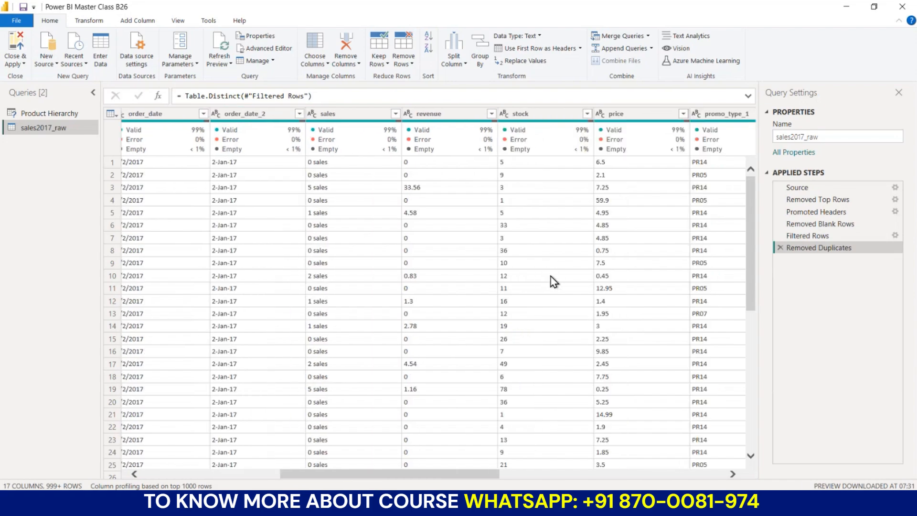
pyautogui.hscroll(4, 549, 261)
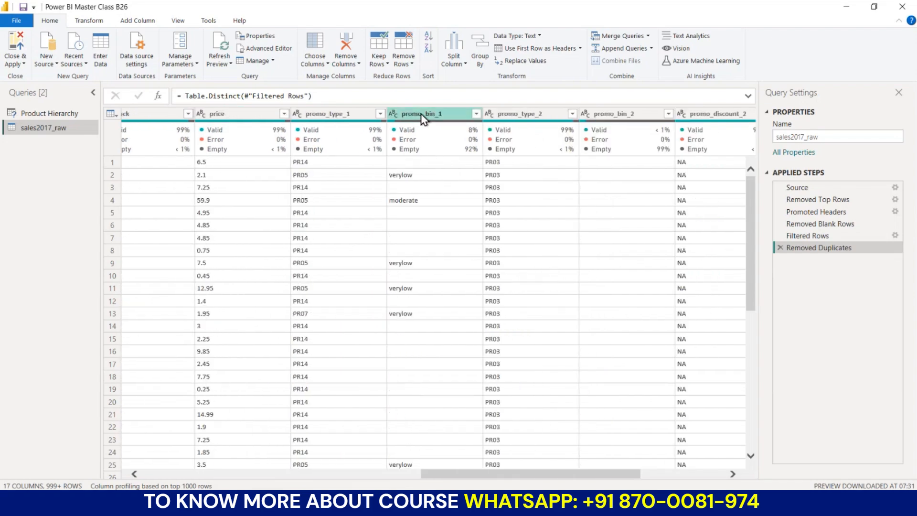
pyautogui.click(427, 110)
pyautogui.hscroll(3, 553, 210)
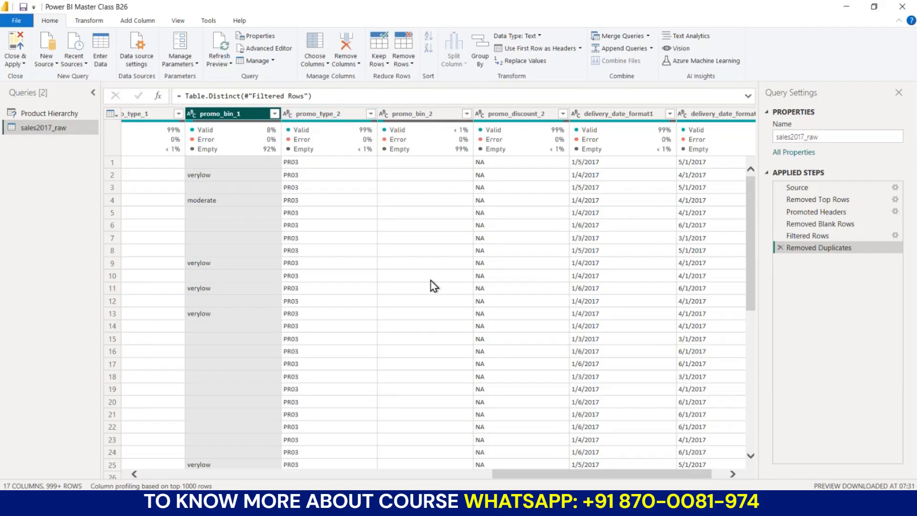
pyautogui.hscroll(1, 434, 286)
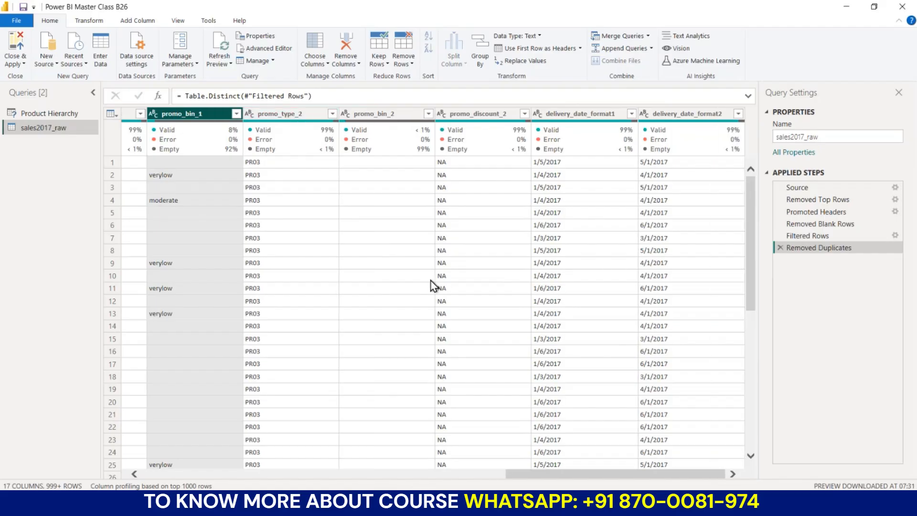
pyautogui.hscroll(-5, 434, 285)
pyautogui.hscroll(3, 433, 286)
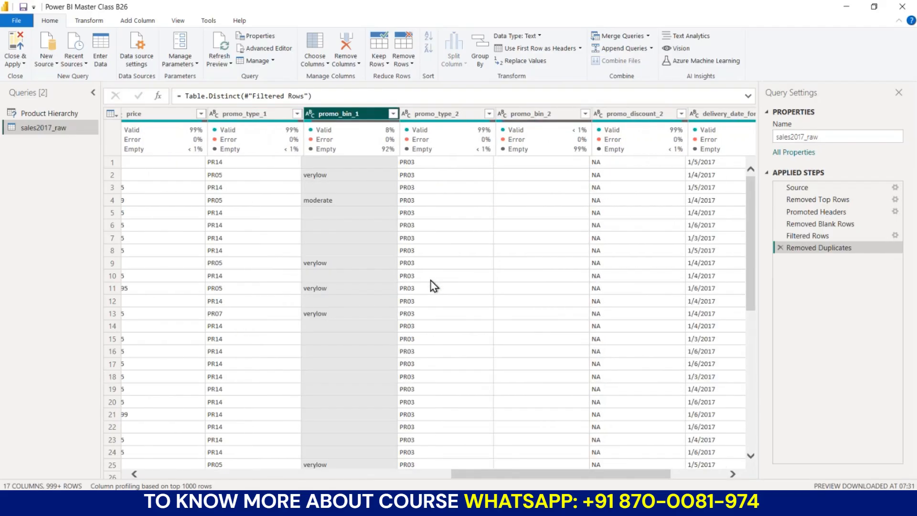
pyautogui.keyDown('ctrl'); pyautogui.click(435, 114); pyautogui.keyUp('ctrl')
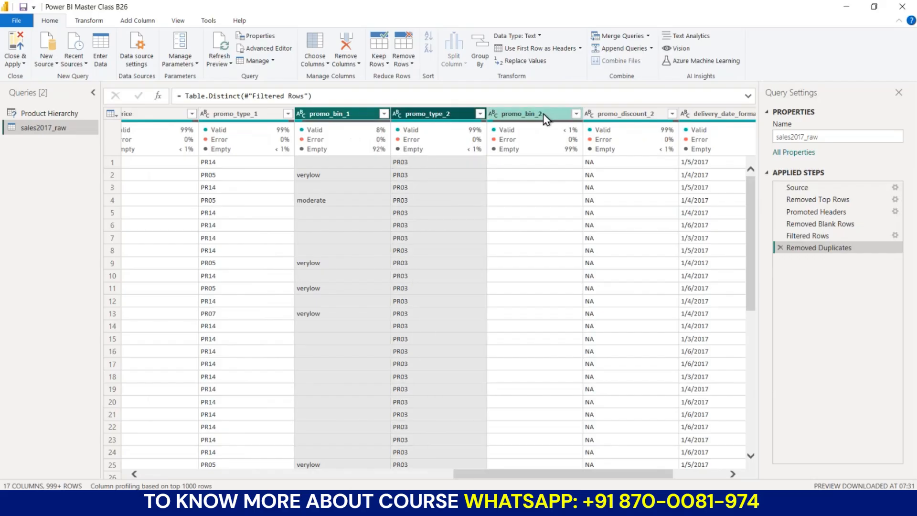
pyautogui.keyDown('ctrl'); pyautogui.click(545, 117); pyautogui.keyUp('ctrl')
pyautogui.keyDown('ctrl'); pyautogui.click(622, 115); pyautogui.keyUp('ctrl')
pyautogui.hscroll(4, 592, 243)
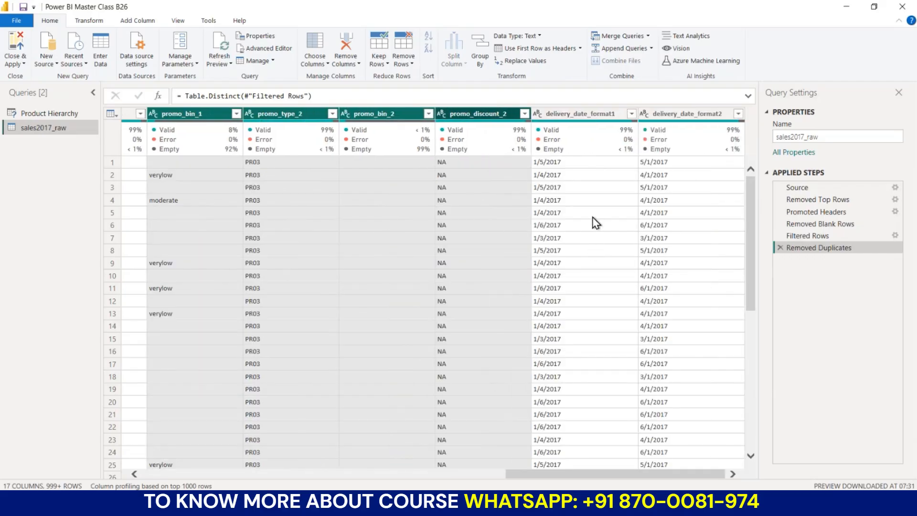
pyautogui.hscroll(-15, 308, 253)
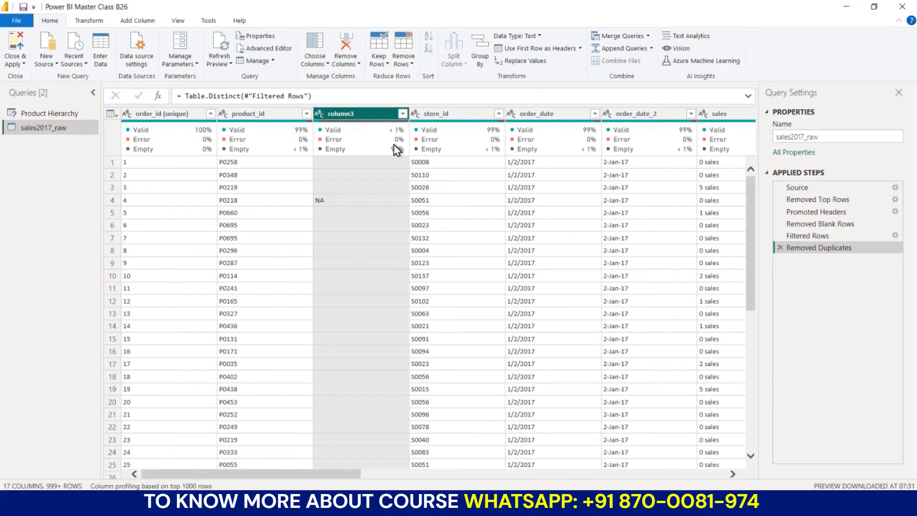
pyautogui.rightClick(363, 119)
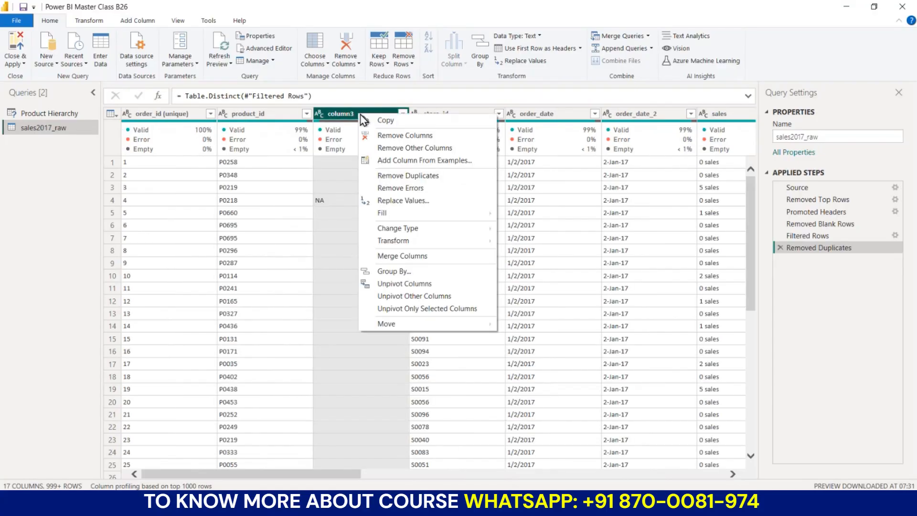
pyautogui.click(400, 133)
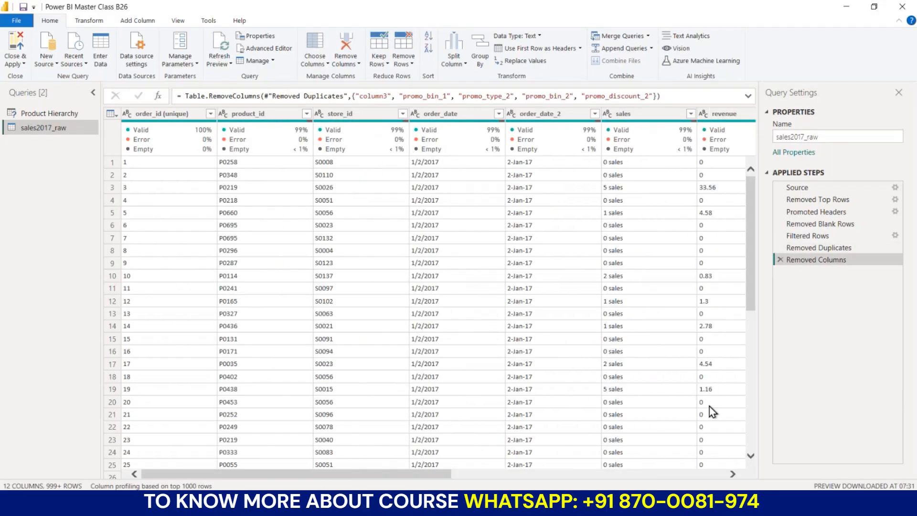
# View the table at the Removed Duplicates step, select the order_id (unique) column and display the Transform commands
pyautogui.click(803, 248)
pyautogui.hotkey('ctrl', '2')
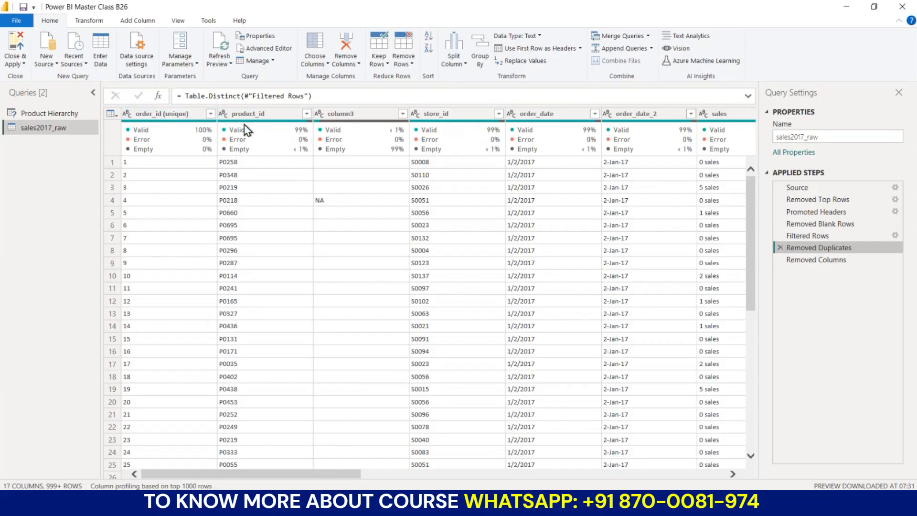
pyautogui.click(177, 119)
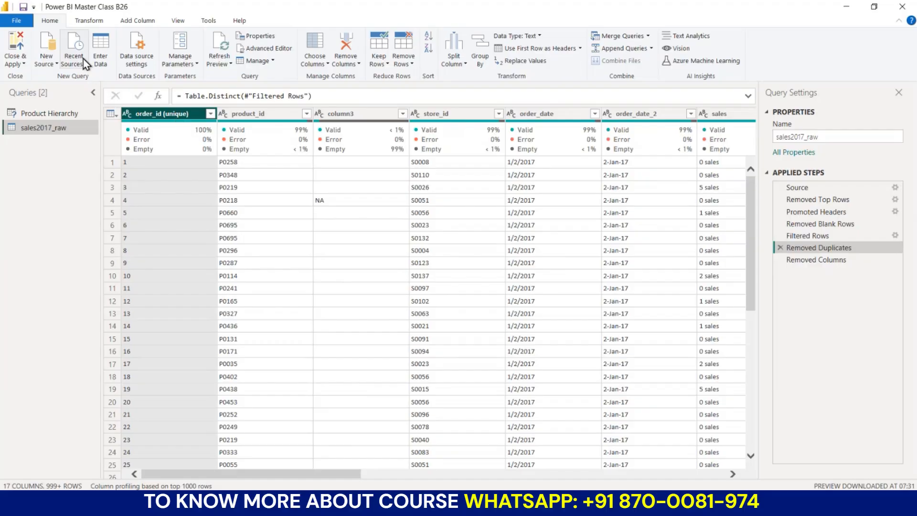
pyautogui.click(85, 23)
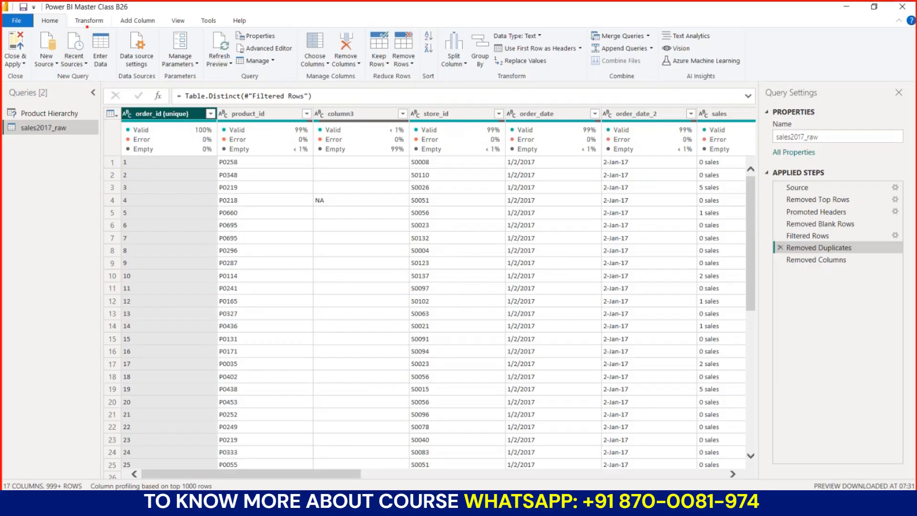
pyautogui.click(99, 22)
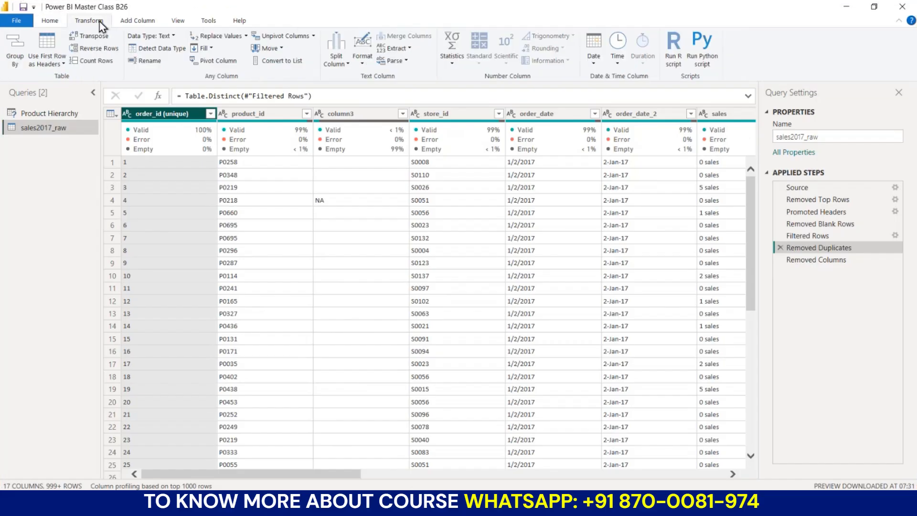
# Count the rows of sales2017_raw in a step inserted after Removed Duplicates, and delete that Counted Rows step
pyautogui.hotkey('ctrl', '2')
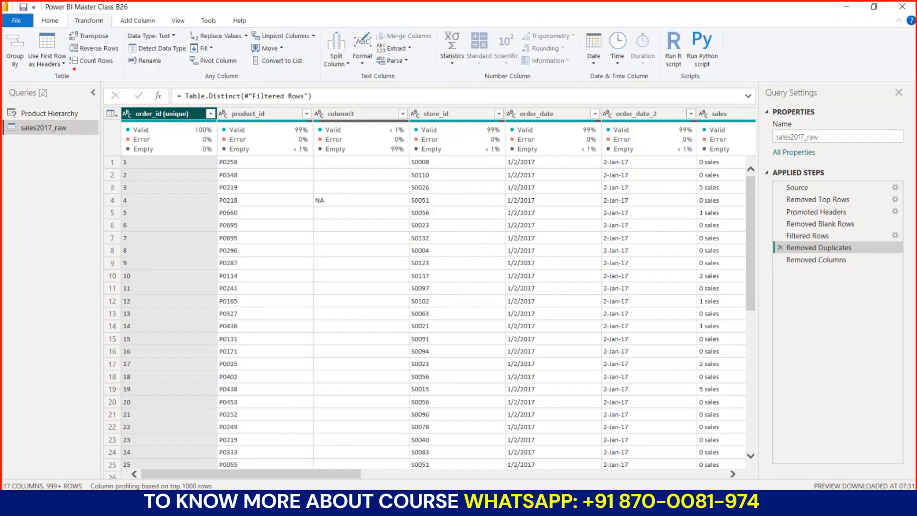
pyautogui.moveTo(73, 69)
pyautogui.mouseDown()
pyautogui.moveTo(117, 69)
pyautogui.moveTo(118, 60)
pyautogui.moveTo(67, 53)
pyautogui.moveTo(63, 69)
pyautogui.moveTo(79, 73)
pyautogui.mouseUp()
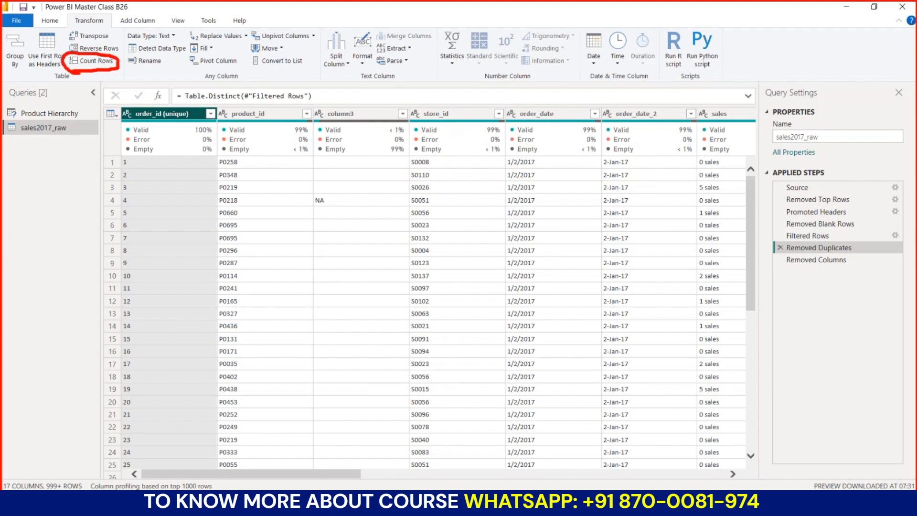
pyautogui.press('Escape')
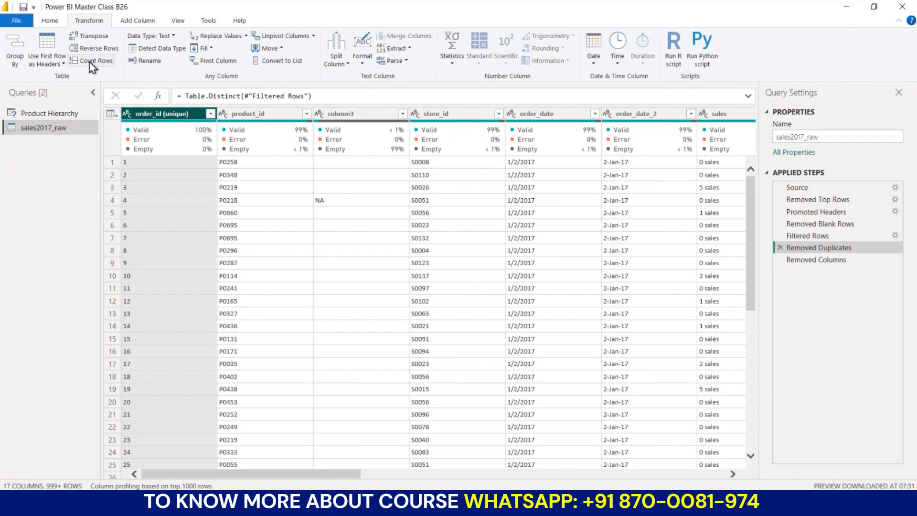
pyautogui.click(91, 61)
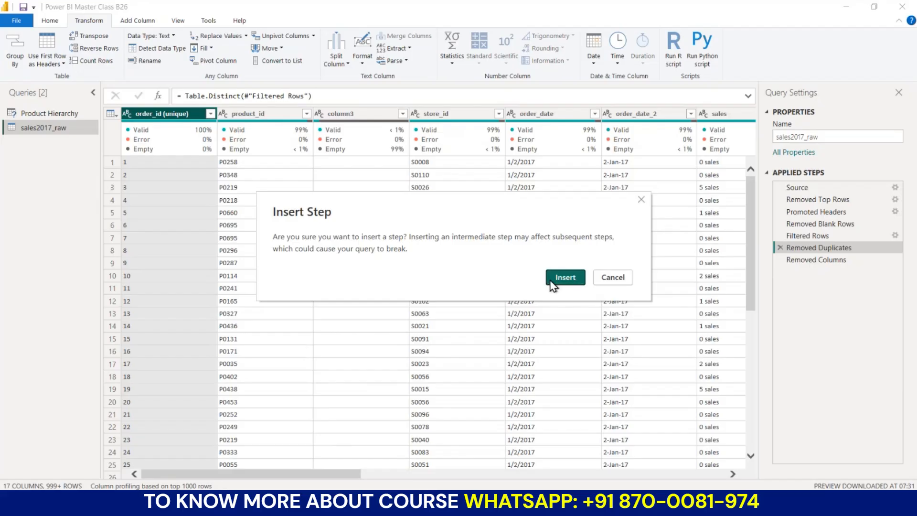
pyautogui.click(564, 277)
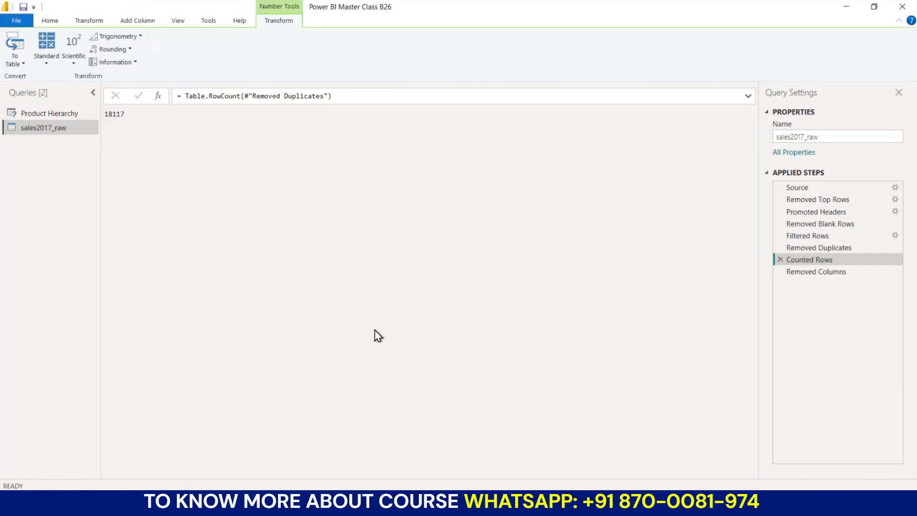
pyautogui.hotkey('ctrl', '2')
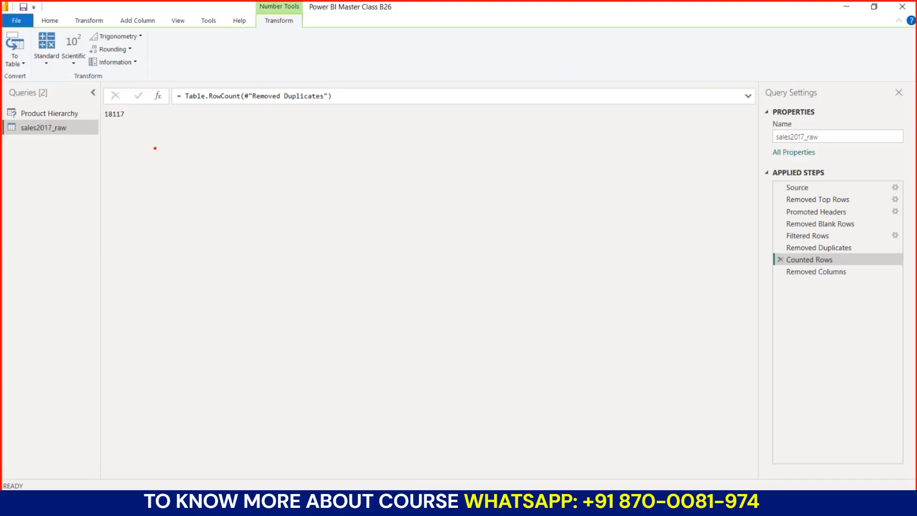
pyautogui.moveTo(106, 122); pyautogui.dragTo(143, 122)
pyautogui.press('Escape')
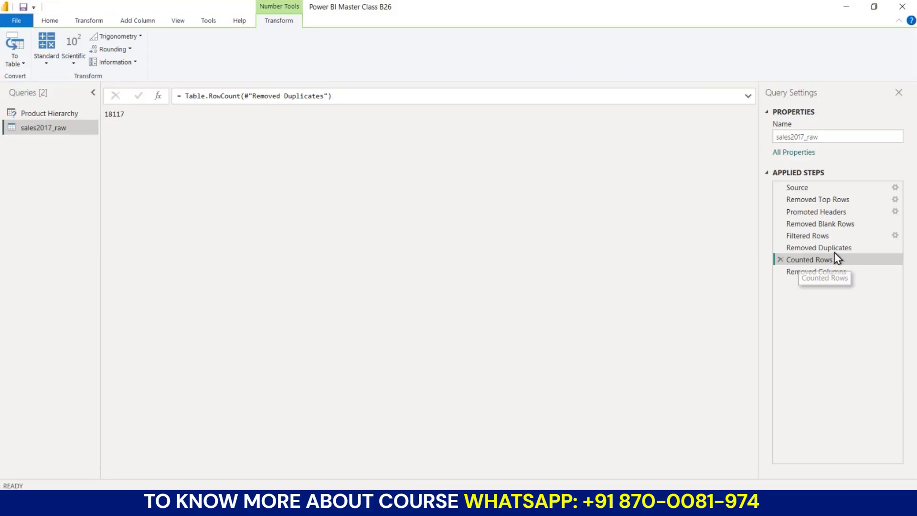
pyautogui.click(780, 259)
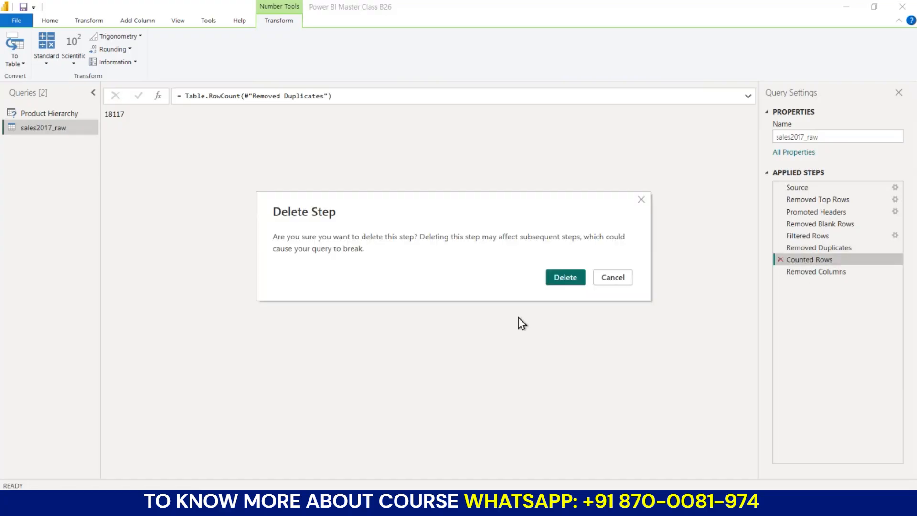
pyautogui.click(568, 278)
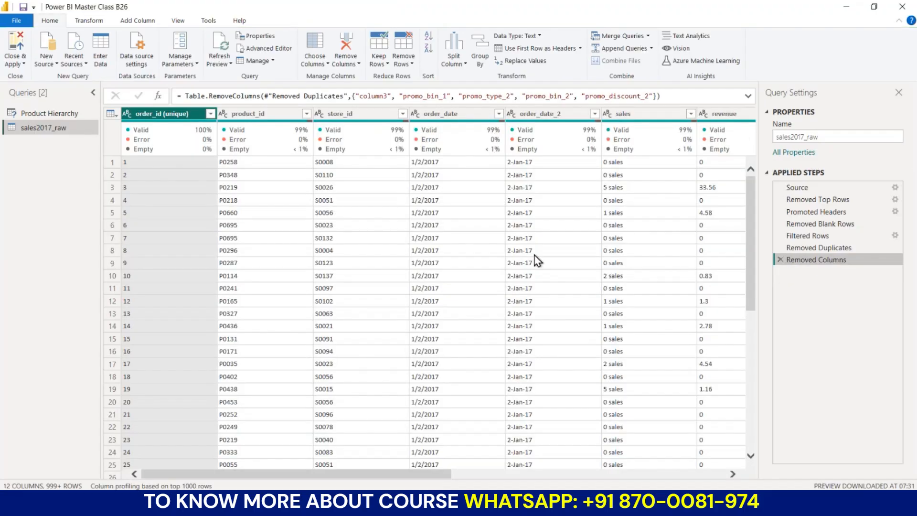
# Select the sales column of sales2017_raw
pyautogui.hscroll(3, 537, 261)
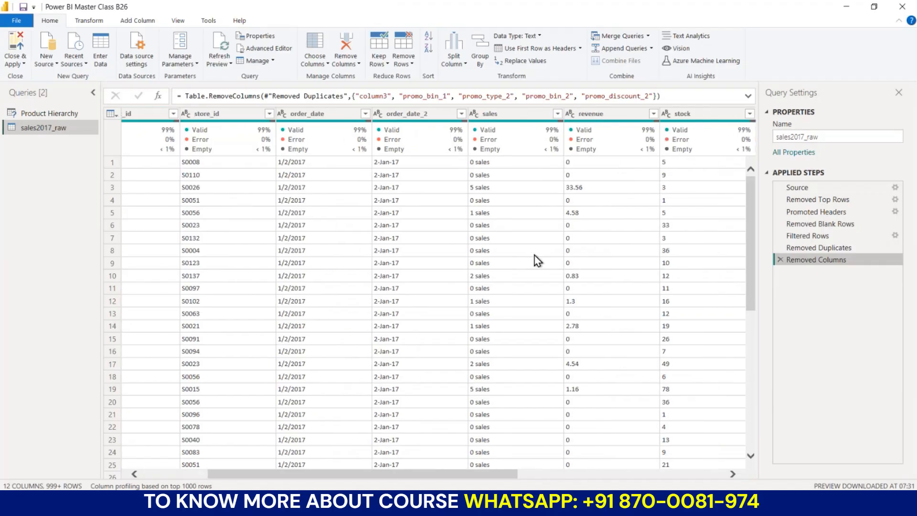
pyautogui.hscroll(3, 537, 260)
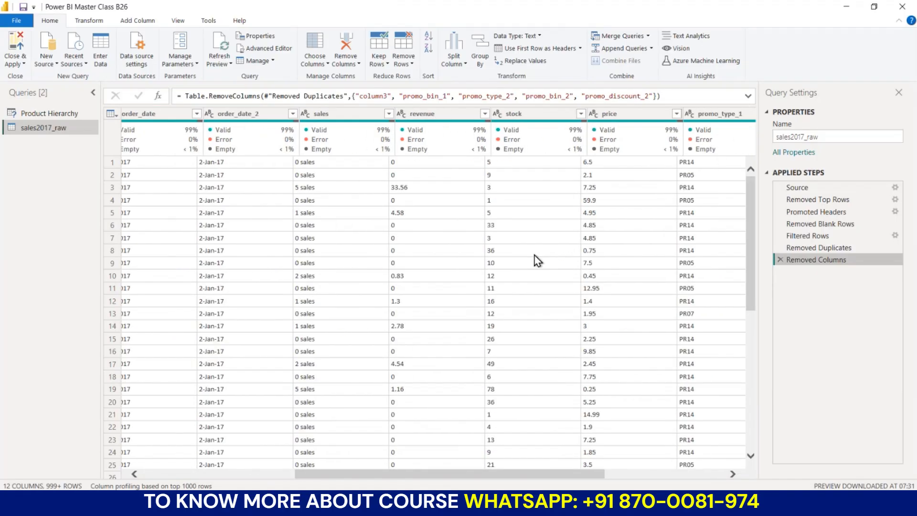
pyautogui.click(329, 123)
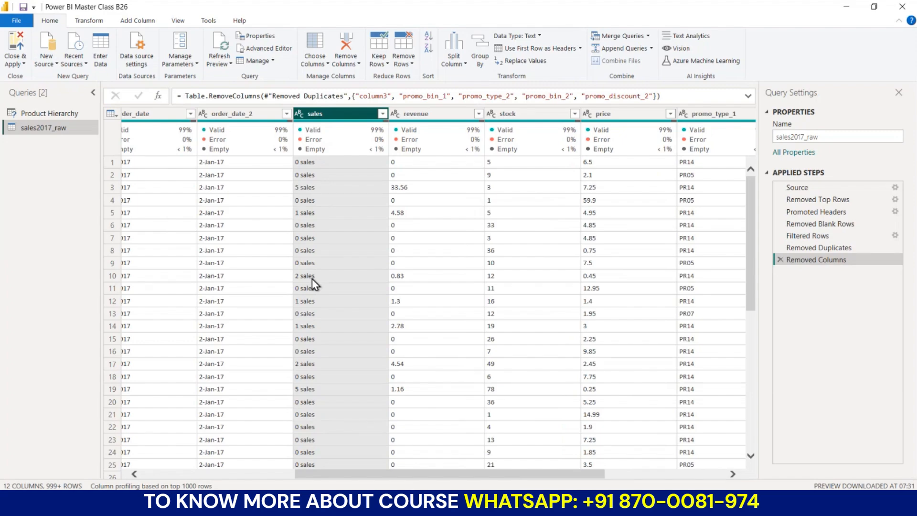
# Examine how the values in the sales column are written, along with the neighbouring columns
pyautogui.hotkey('ctrl', '2')
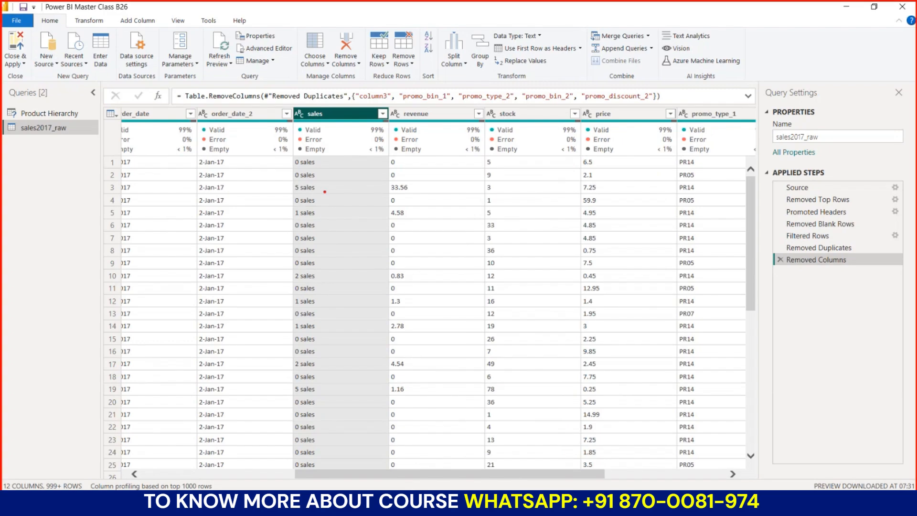
pyautogui.moveTo(320, 155)
pyautogui.mouseDown()
pyautogui.moveTo(318, 245)
pyautogui.moveTo(307, 245)
pyautogui.moveTo(303, 156)
pyautogui.mouseUp()
pyautogui.press('Escape')
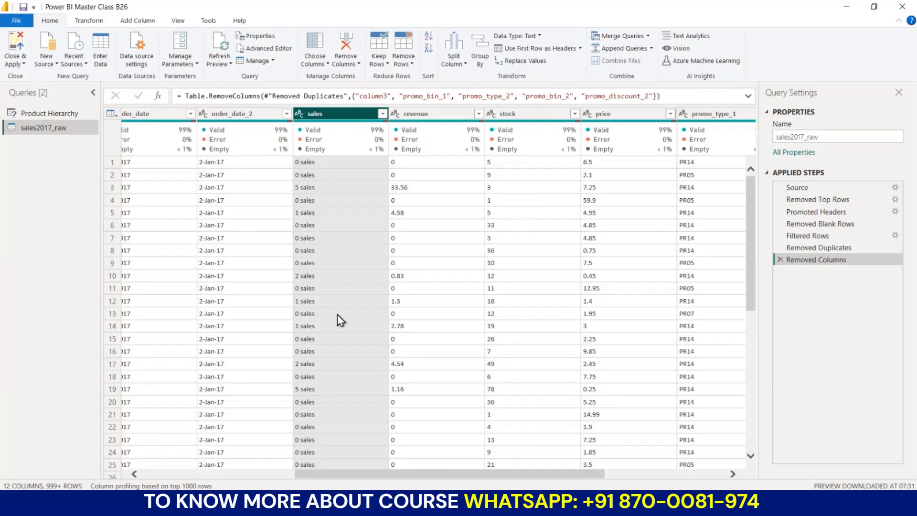
pyautogui.hscroll(-1, 337, 315)
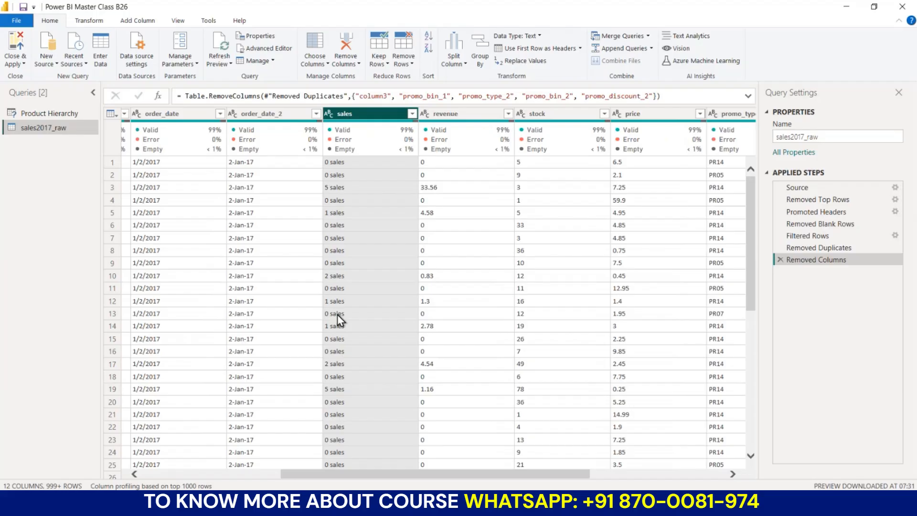
pyautogui.hscroll(-3, 337, 314)
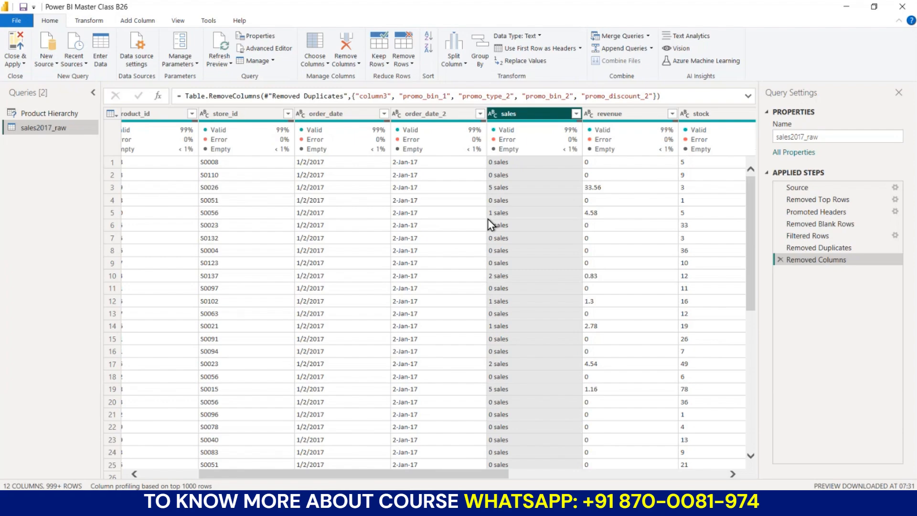
pyautogui.hotkey('ctrl', '2')
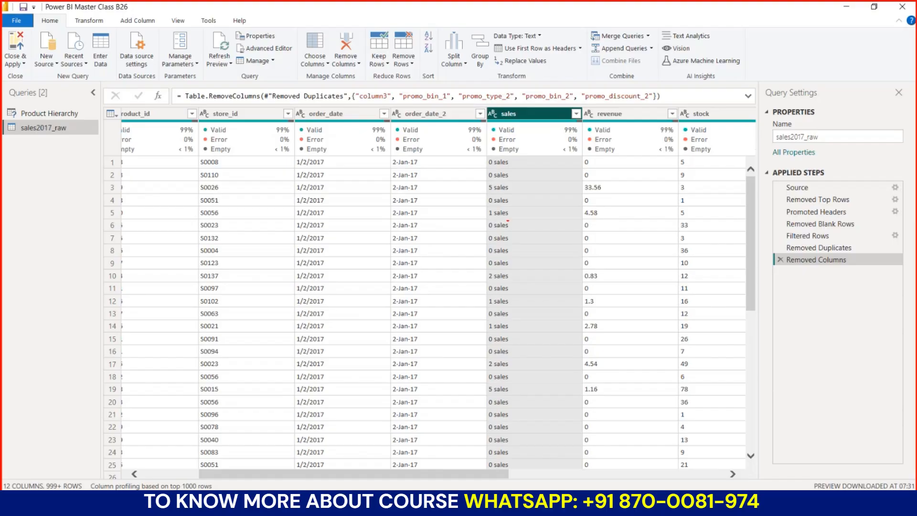
pyautogui.moveTo(491, 121); pyautogui.dragTo(526, 119)
pyautogui.moveTo(485, 160); pyautogui.dragTo(484, 261)
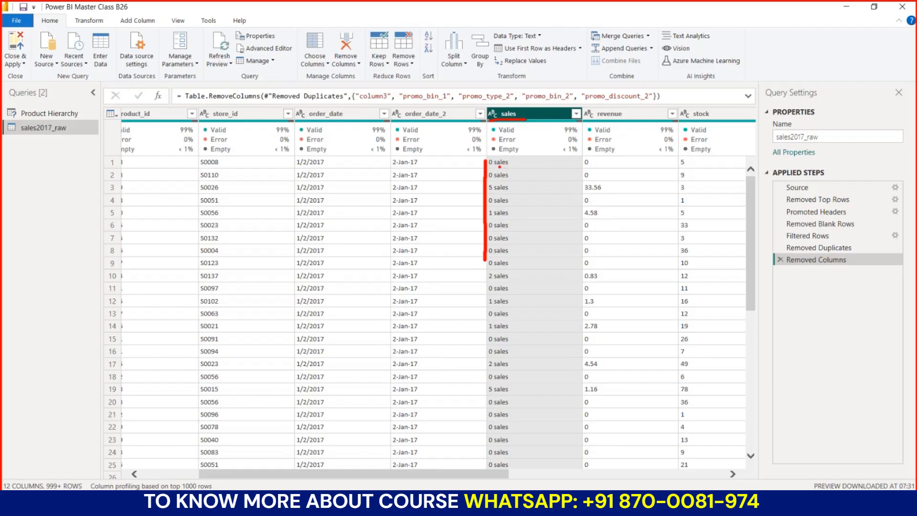
pyautogui.moveTo(498, 167)
pyautogui.mouseDown()
pyautogui.moveTo(519, 159)
pyautogui.moveTo(515, 178)
pyautogui.moveTo(511, 156)
pyautogui.moveTo(514, 244)
pyautogui.moveTo(497, 240)
pyautogui.moveTo(497, 170)
pyautogui.moveTo(511, 153)
pyautogui.mouseUp()
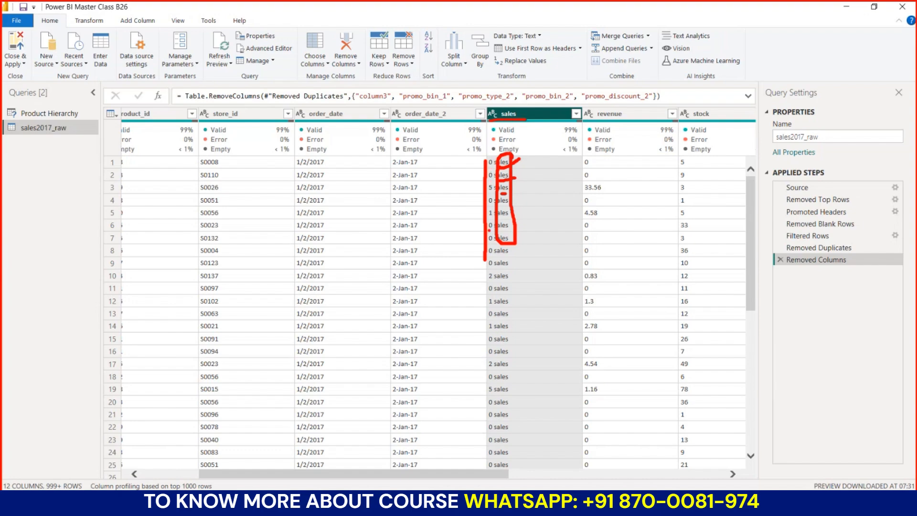
pyautogui.press('Escape')
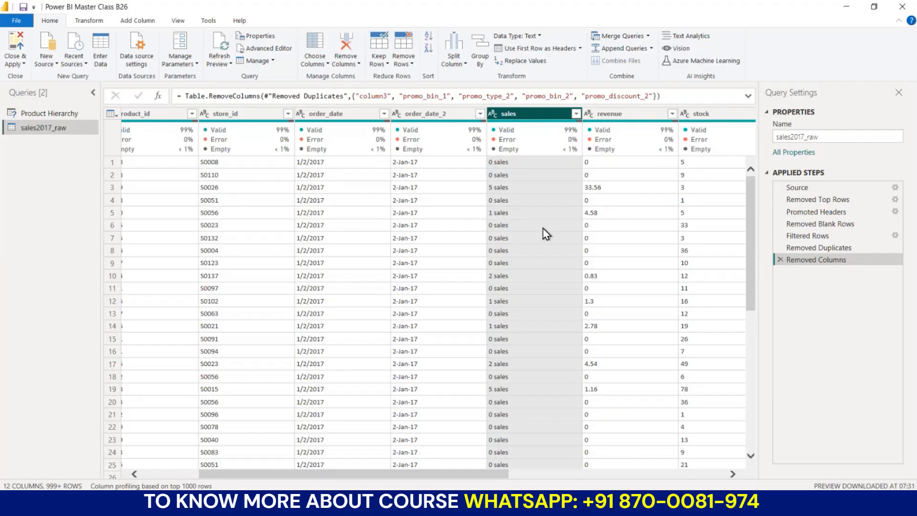
# Extract the text before the space delimiter in the sales column so only the numbers are kept
pyautogui.click(87, 22)
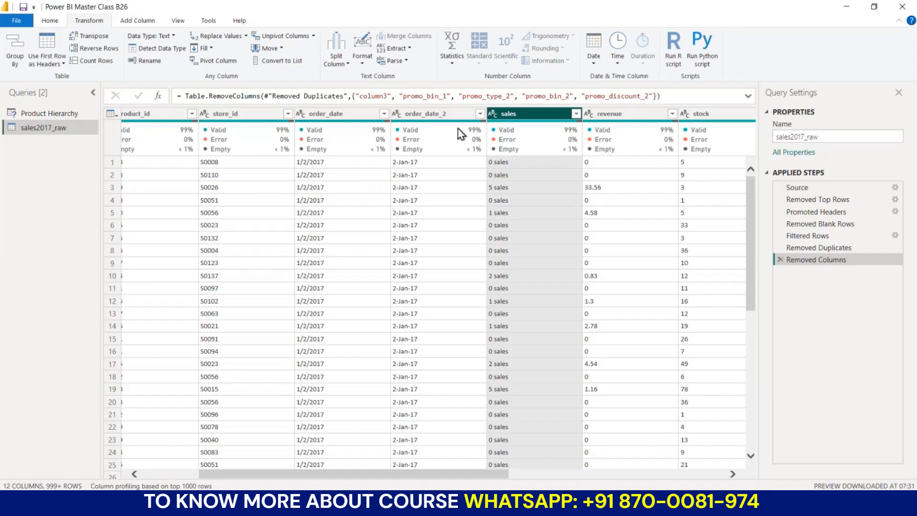
pyautogui.click(409, 49)
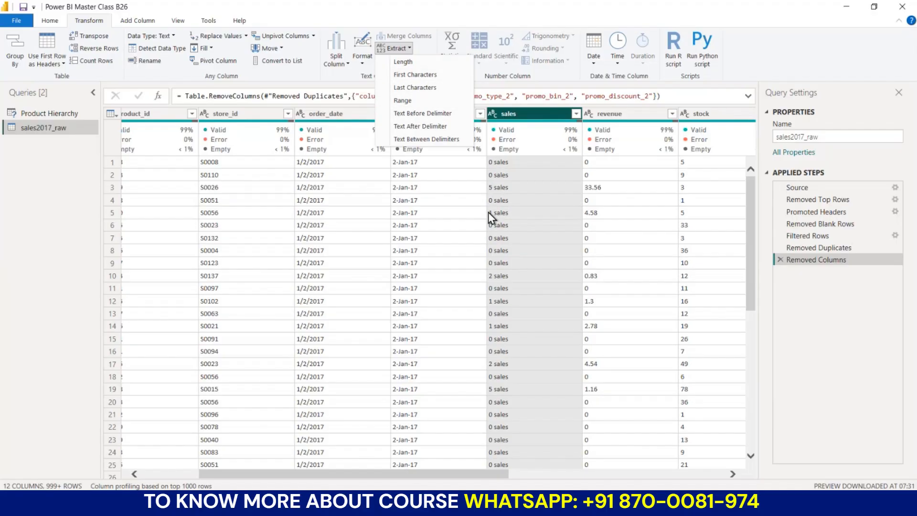
pyautogui.click(420, 117)
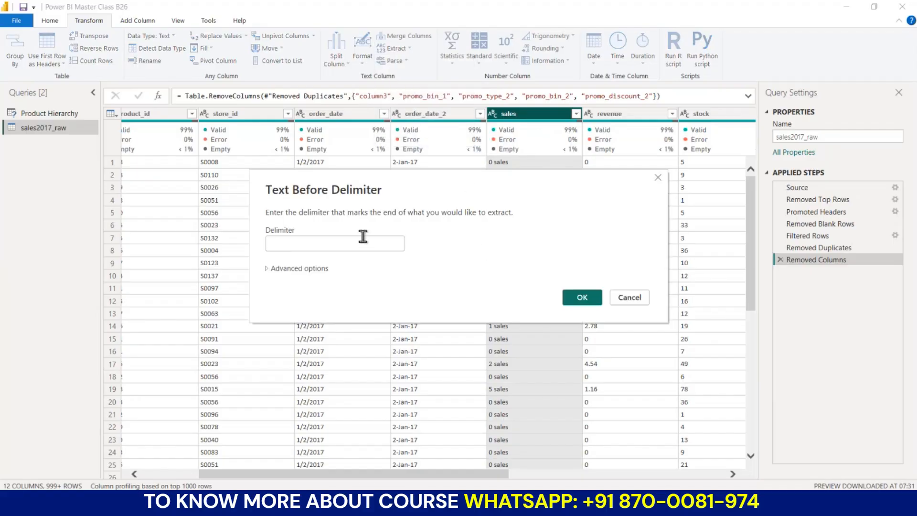
pyautogui.click(363, 237)
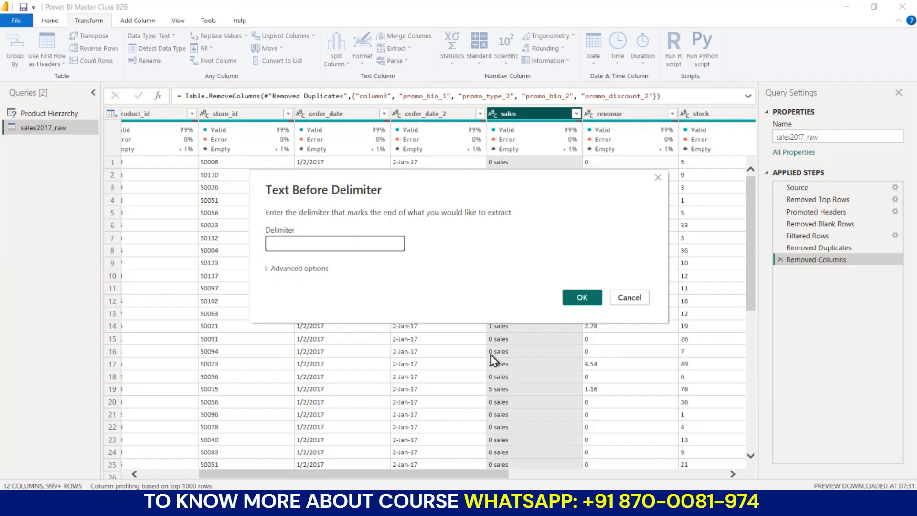
pyautogui.click(582, 298)
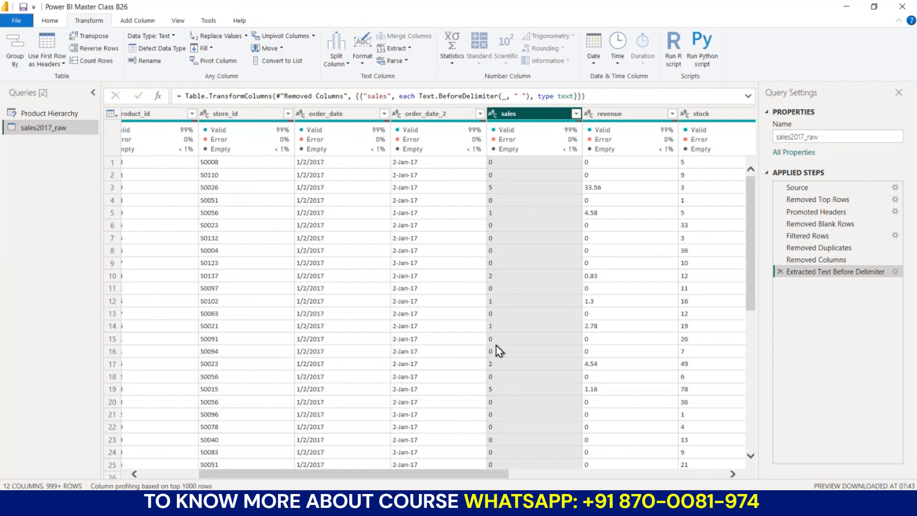
# Review all columns of sales2017_raw and the data types offered for order_id (unique), closing the list without choosing one
pyautogui.hscroll(-2, 497, 345)
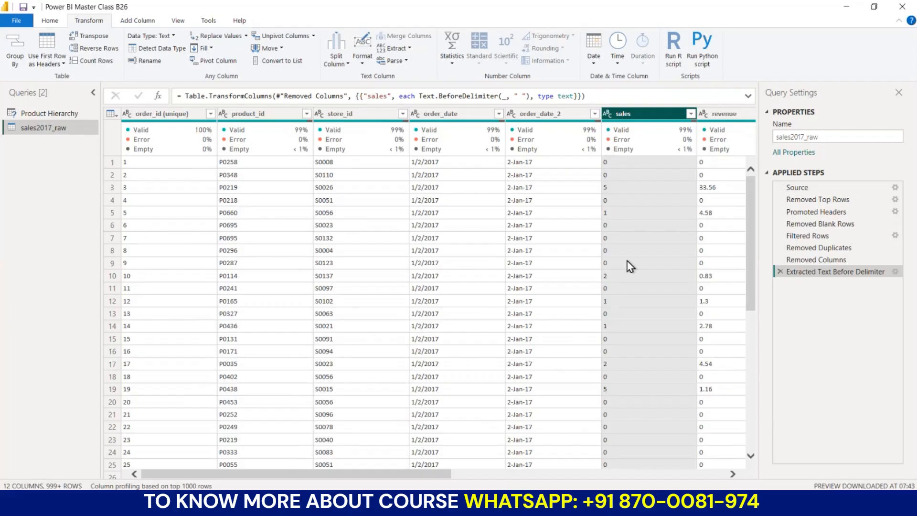
pyautogui.hscroll(5, 630, 266)
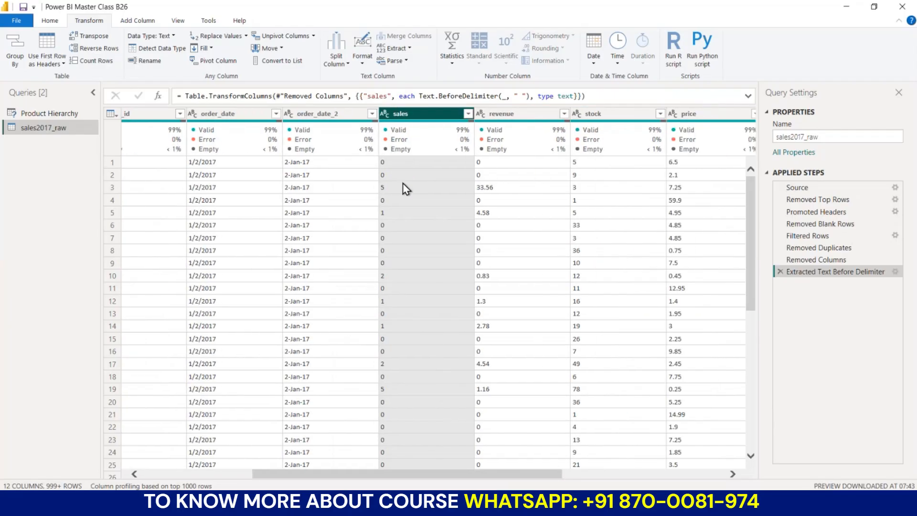
pyautogui.hscroll(-5, 405, 192)
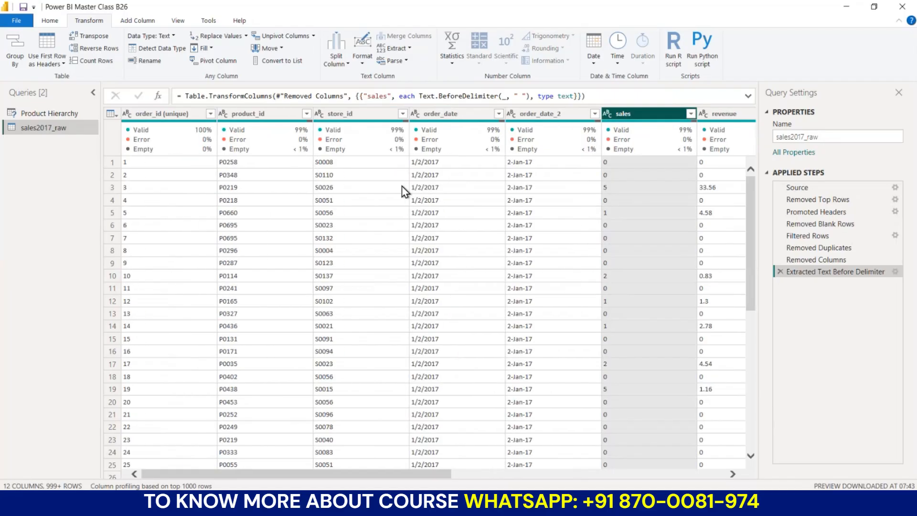
pyautogui.hscroll(10, 405, 192)
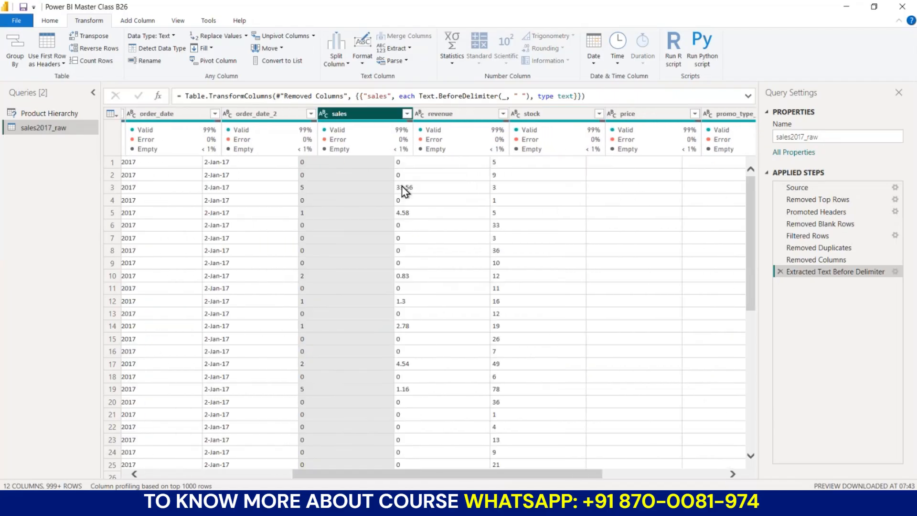
pyautogui.hscroll(1, 405, 192)
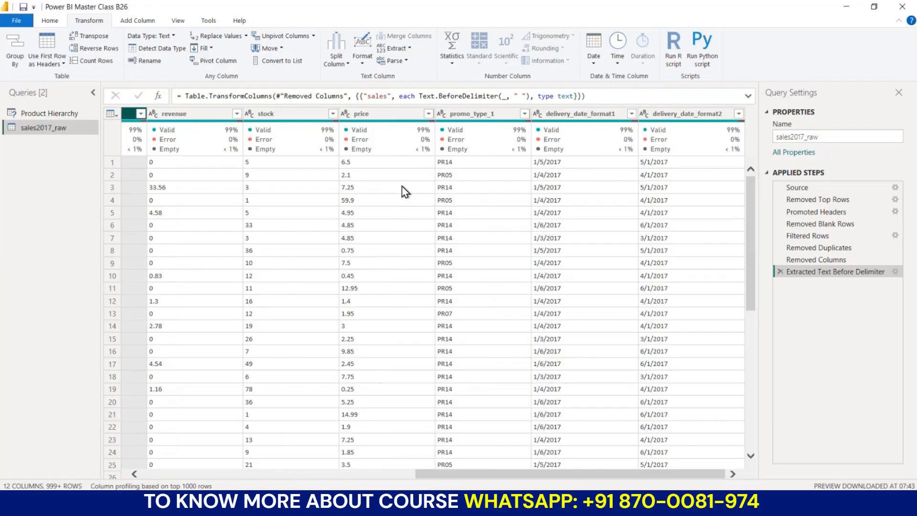
pyautogui.hscroll(-11, 405, 192)
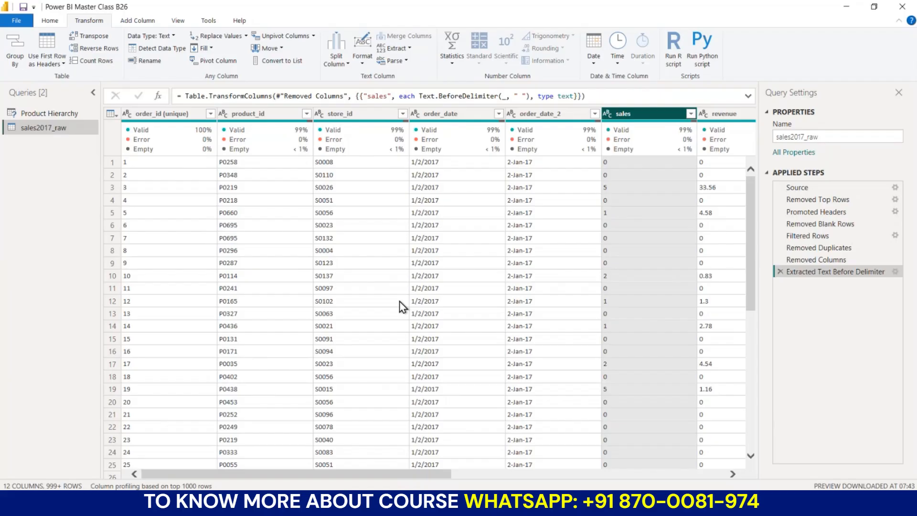
pyautogui.click(127, 114)
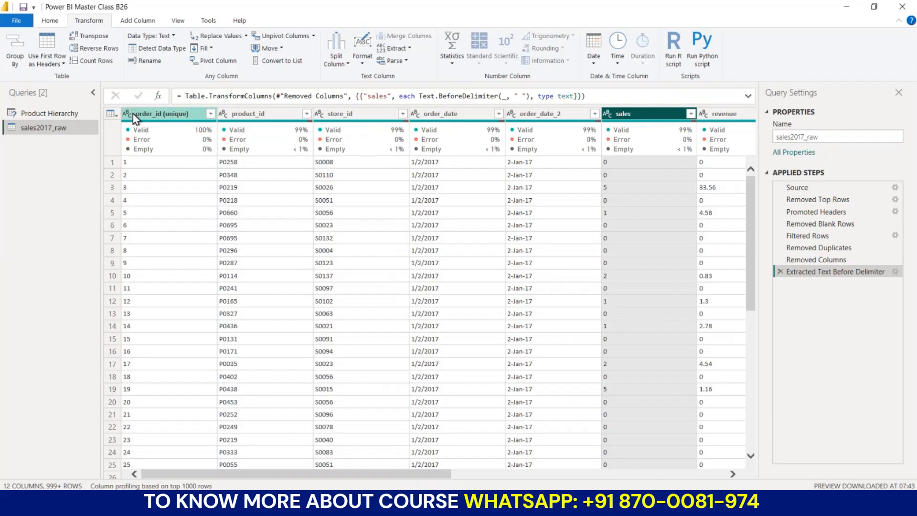
pyautogui.click(163, 116)
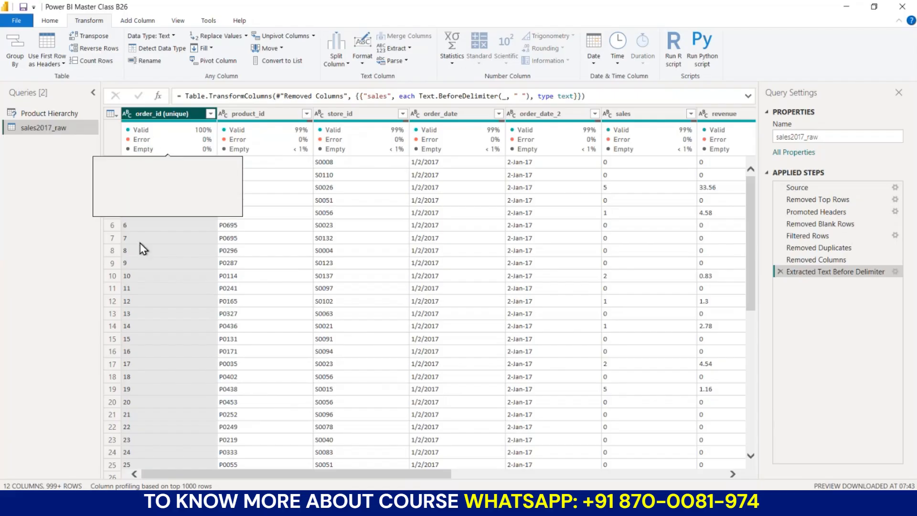
pyautogui.click(127, 114)
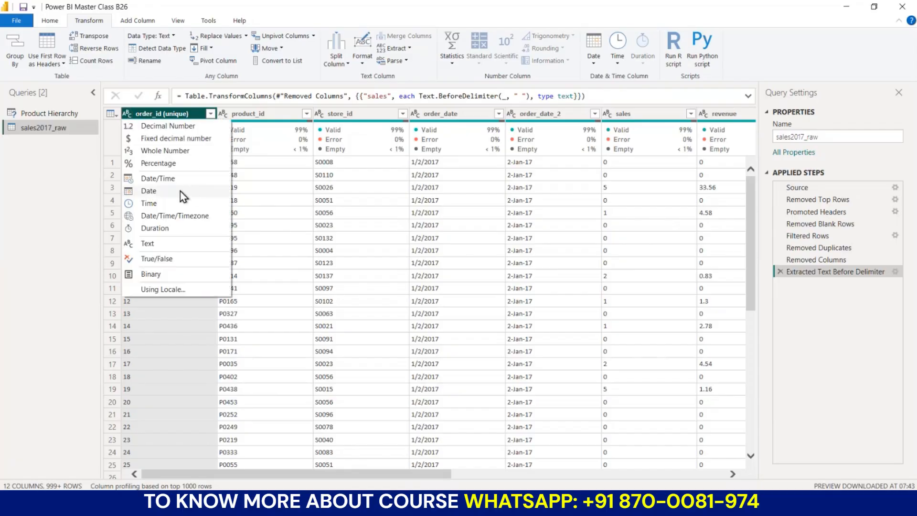
pyautogui.click(176, 307)
pyautogui.click(177, 306)
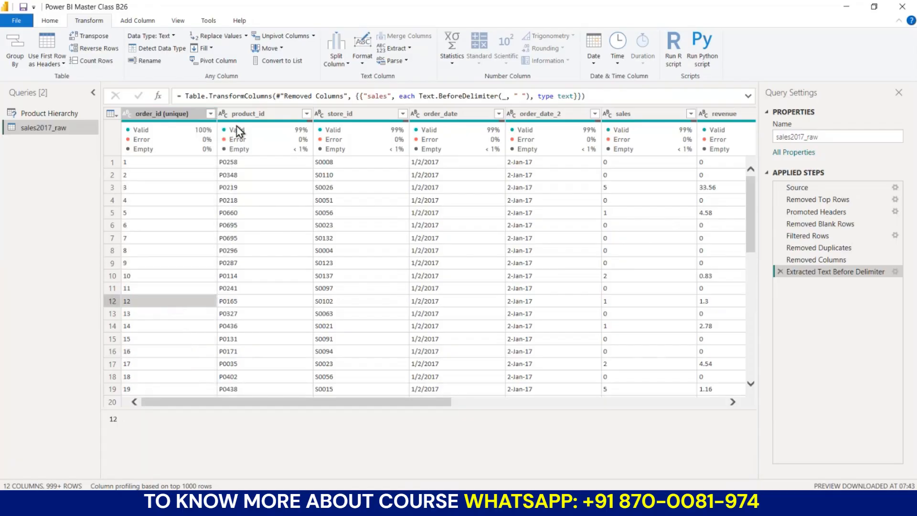
# Inspect the values of order_id (unique) in its filter list and set the column's data type to Whole Number
pyautogui.click(211, 114)
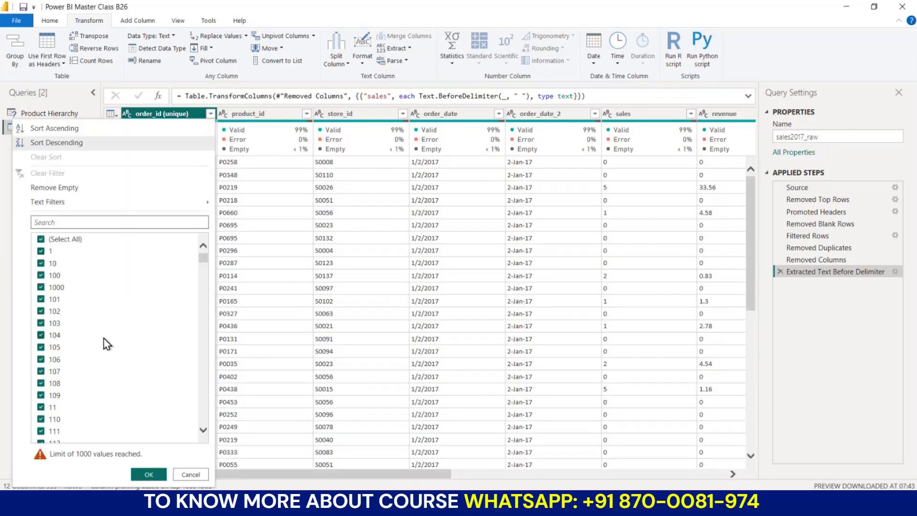
pyautogui.scroll(-5, 104, 338)
pyautogui.click(324, 213)
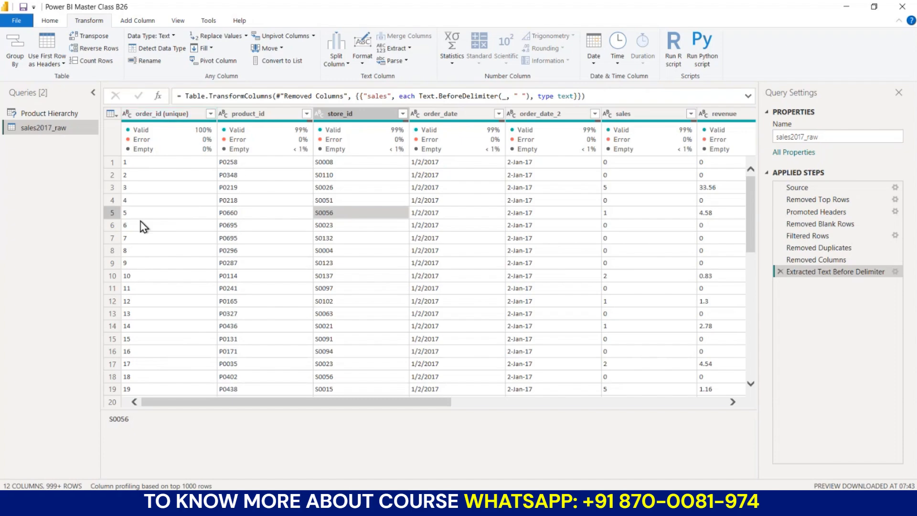
pyautogui.click(127, 116)
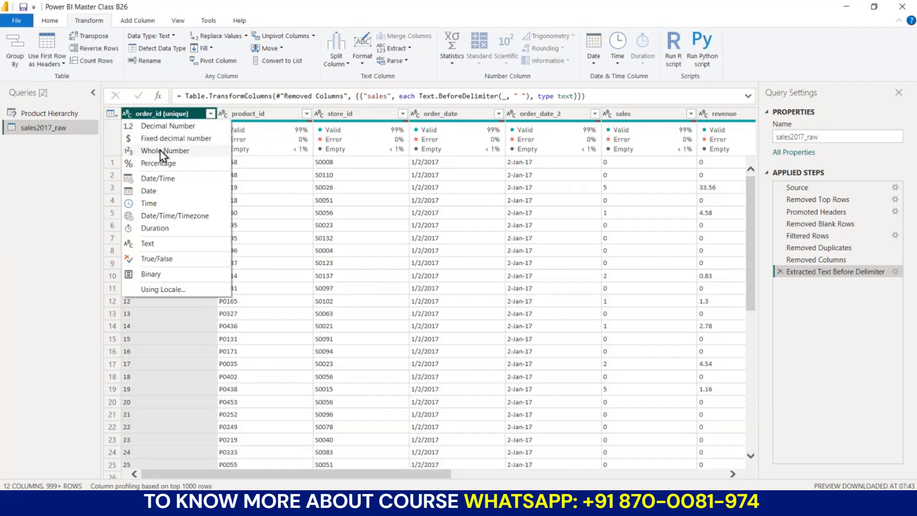
pyautogui.click(159, 150)
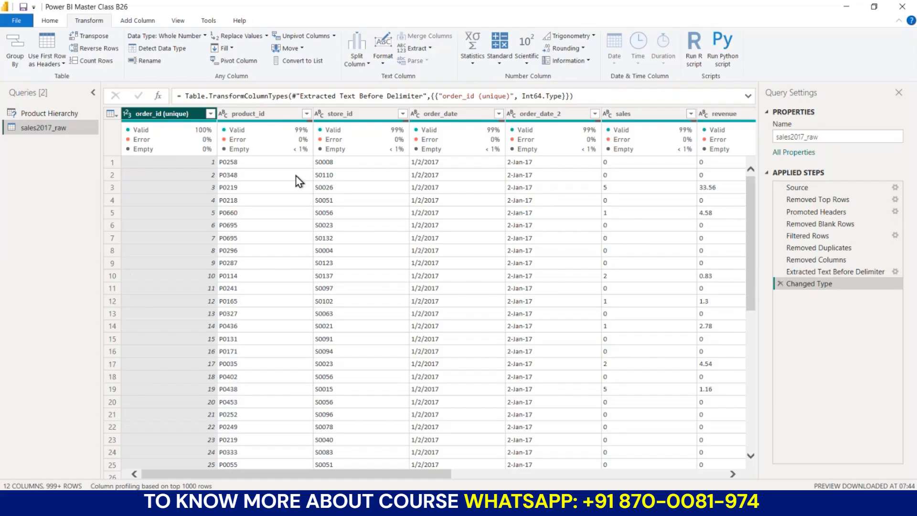
# Review the ways to change the data types of product_id and order_id (unique), closing each list without choosing a type
pyautogui.click(261, 115)
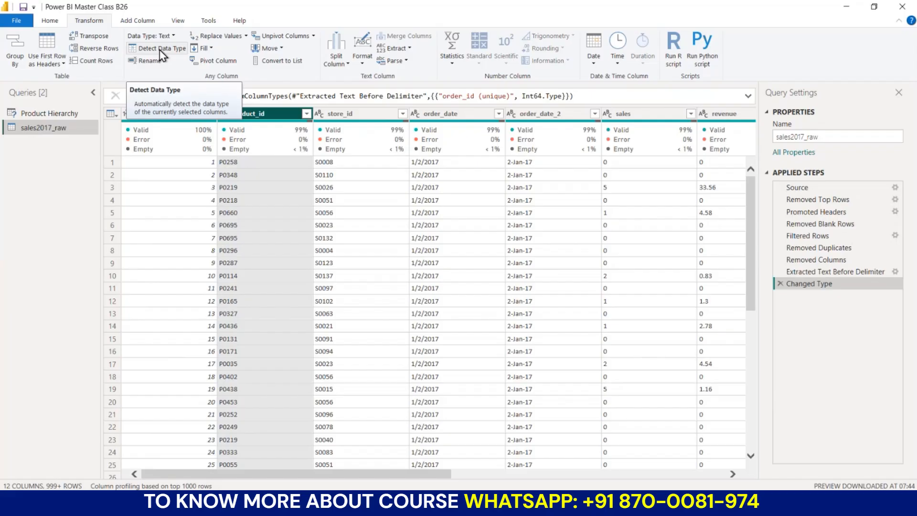
pyautogui.click(377, 213)
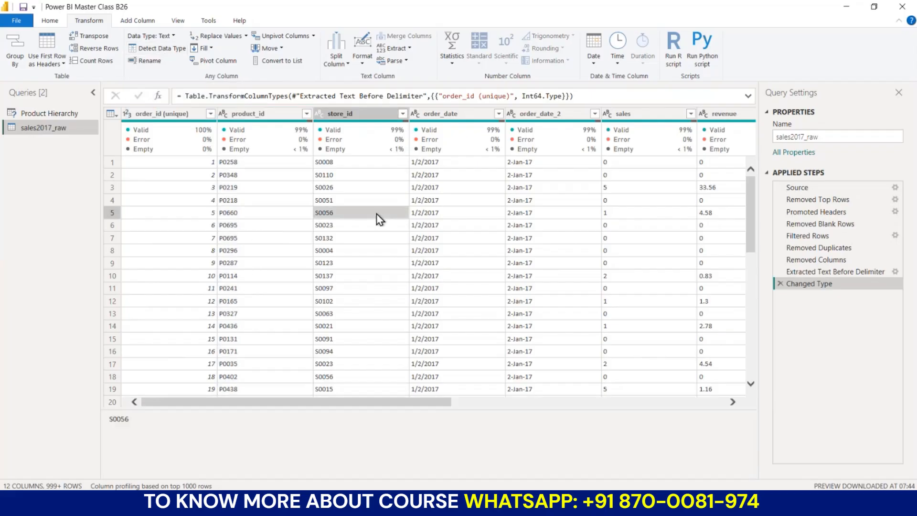
pyautogui.click(173, 119)
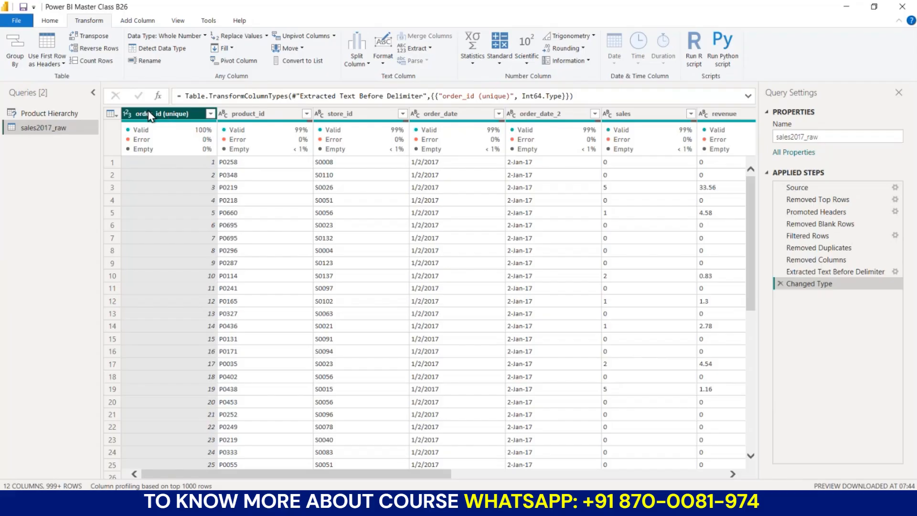
pyautogui.rightClick(149, 115)
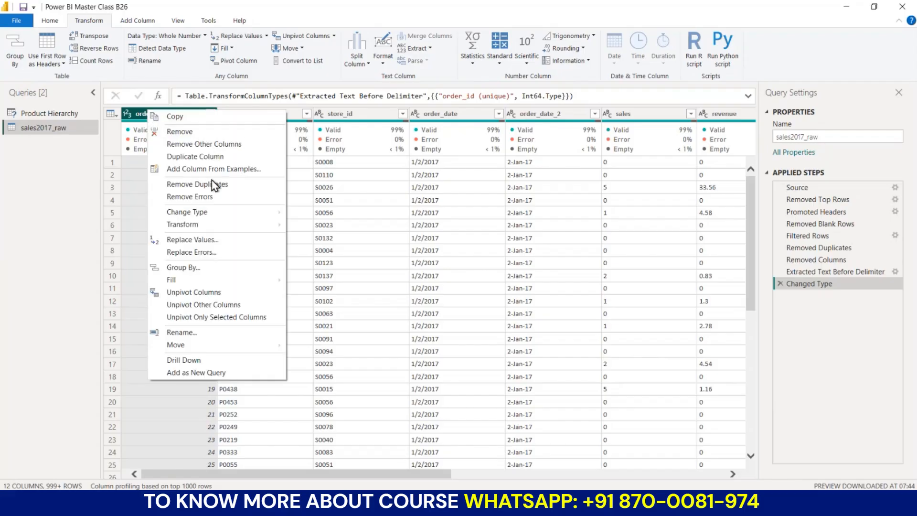
pyautogui.moveTo(199, 214)
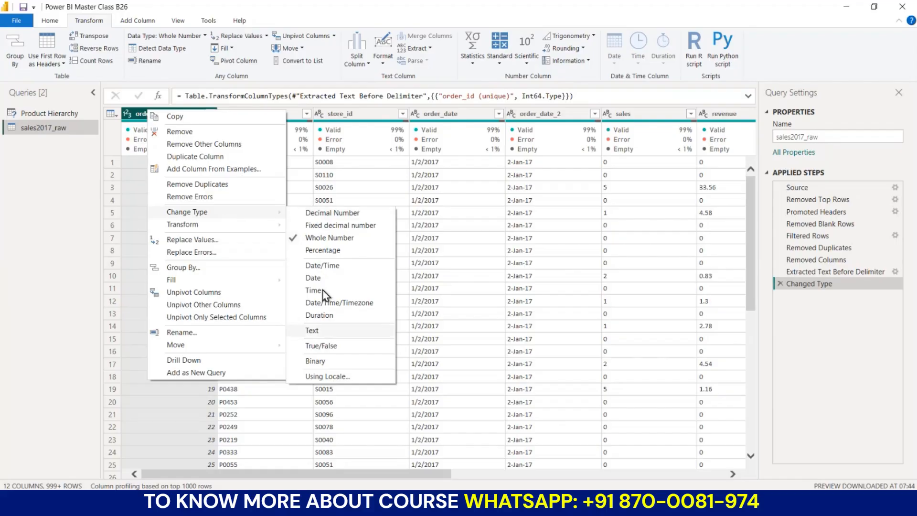
pyautogui.click(329, 156)
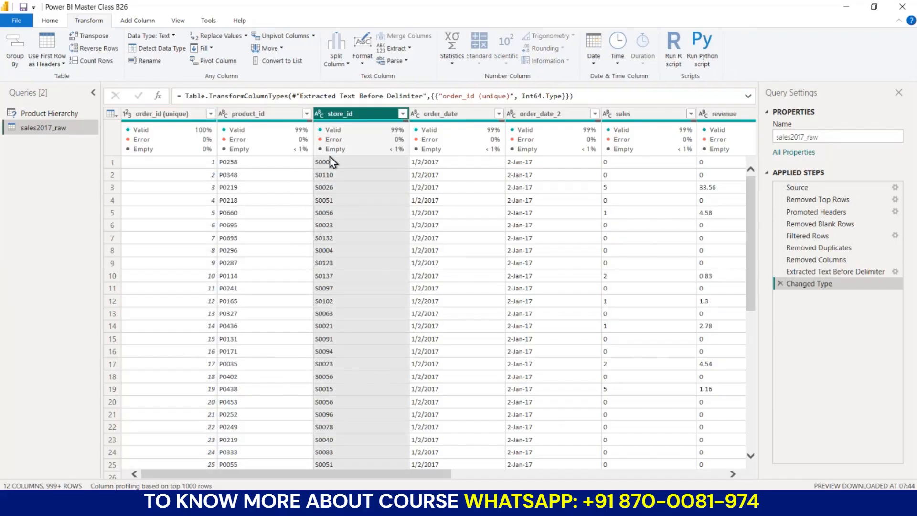
pyautogui.rightClick(259, 118)
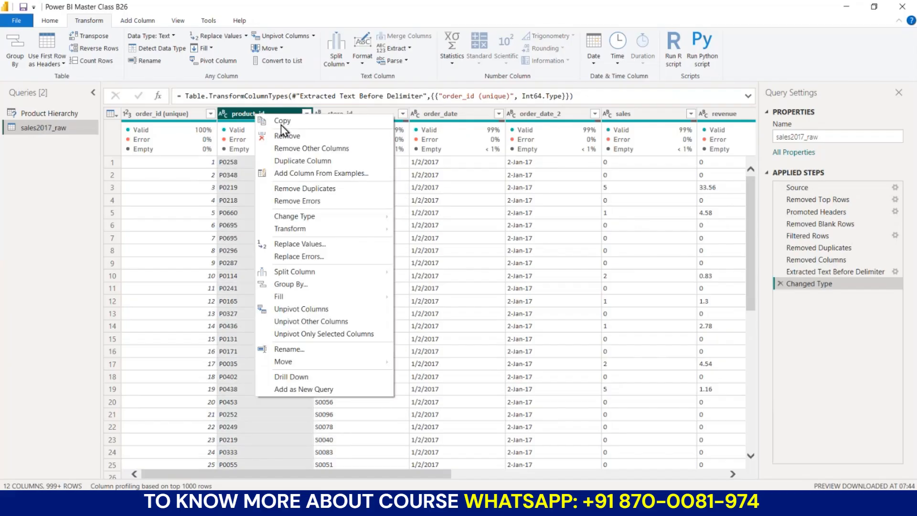
pyautogui.moveTo(308, 218)
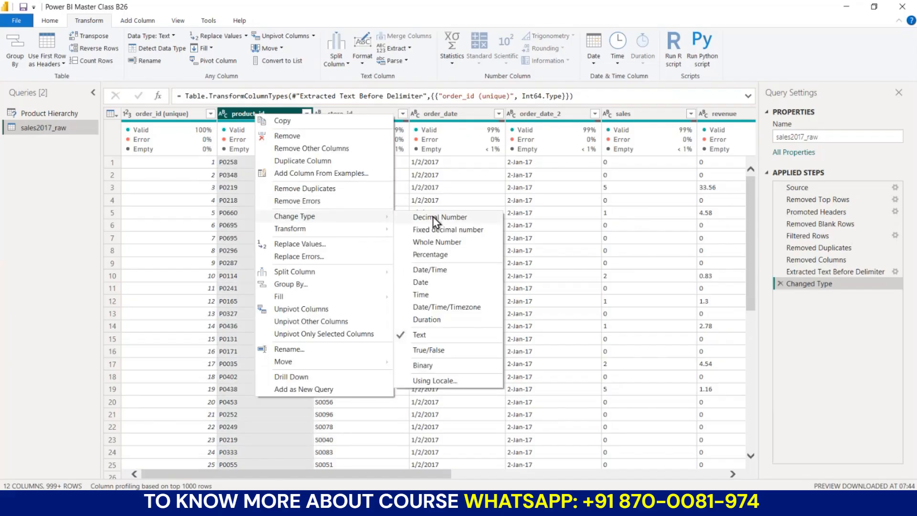
pyautogui.click(218, 208)
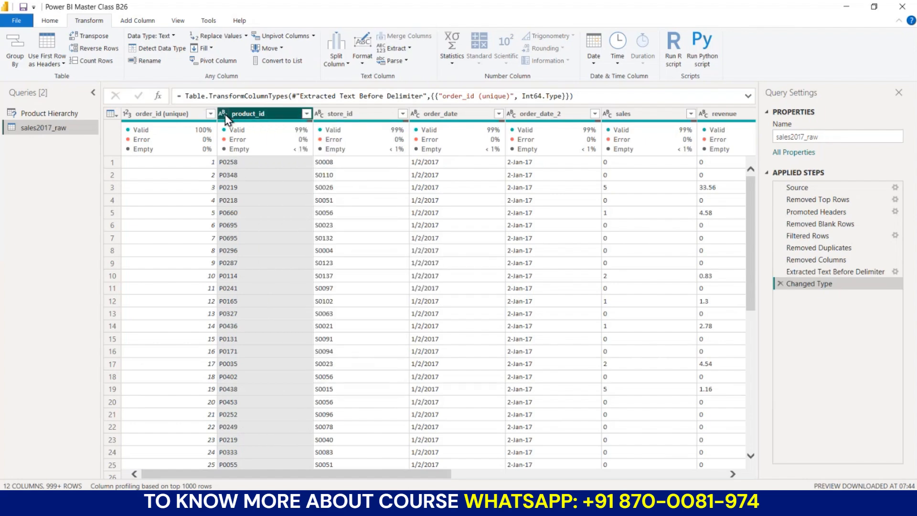
pyautogui.moveTo(227, 101)
pyautogui.mouseDown()
pyautogui.moveTo(216, 121)
pyautogui.moveTo(228, 123)
pyautogui.moveTo(230, 102)
pyautogui.mouseUp()
pyautogui.press('Escape')
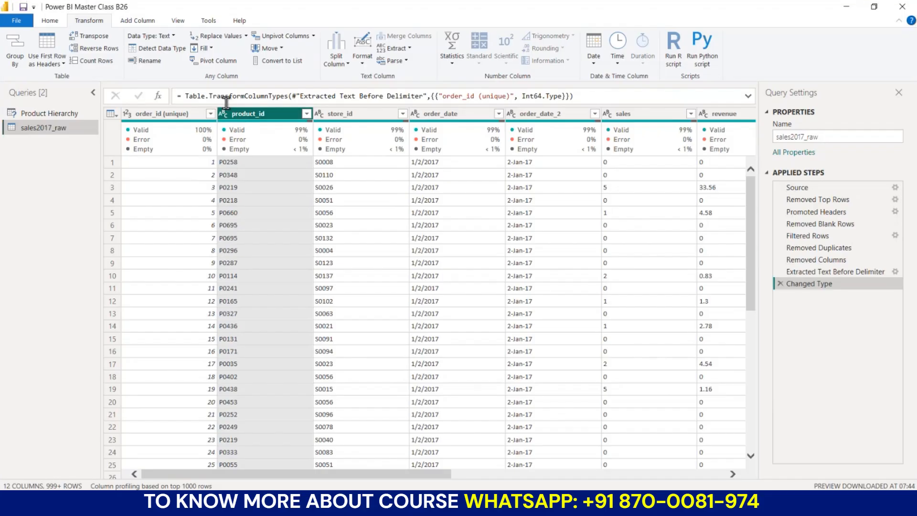
pyautogui.click(222, 114)
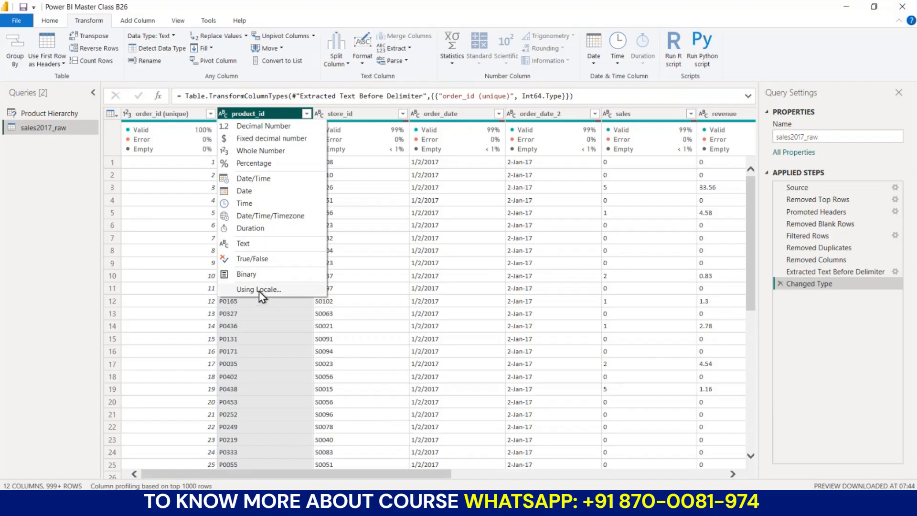
pyautogui.click(370, 239)
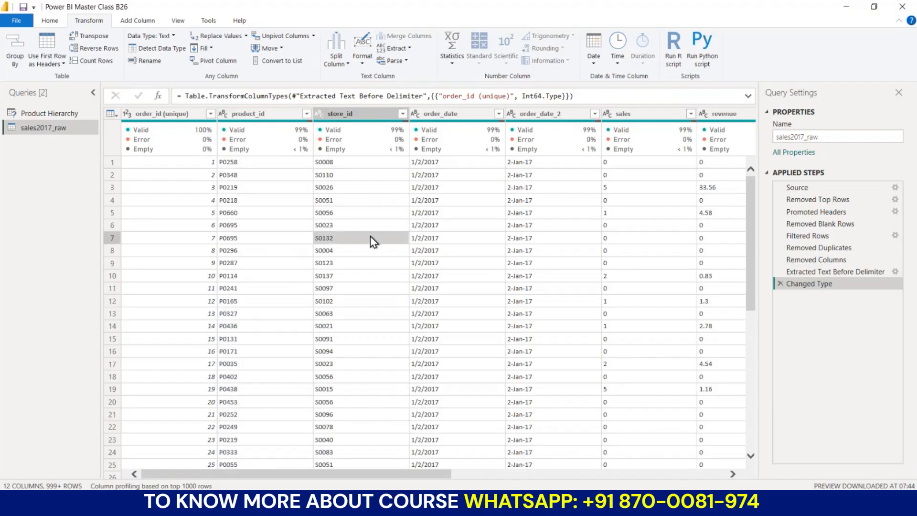
# Delete the Changed Type step of sales2017_raw, keeping the order_id (unique) column selected
pyautogui.click(155, 115)
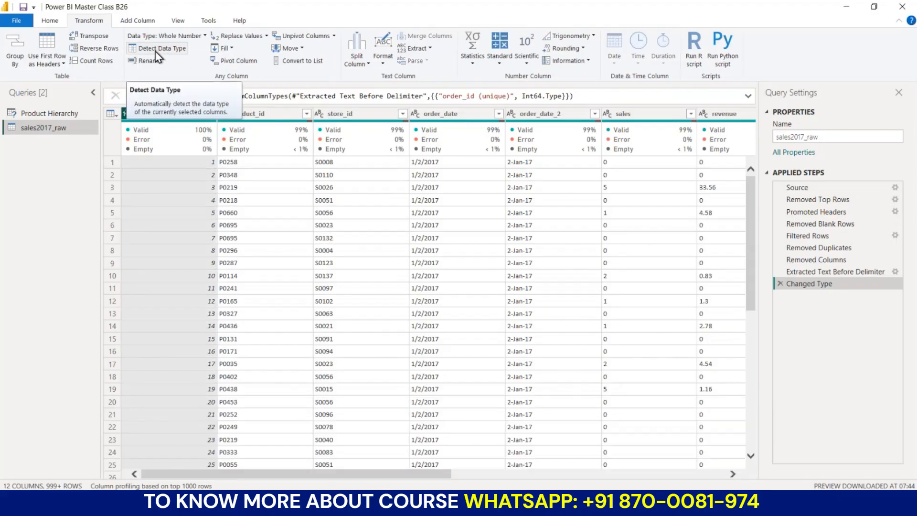
pyautogui.click(779, 283)
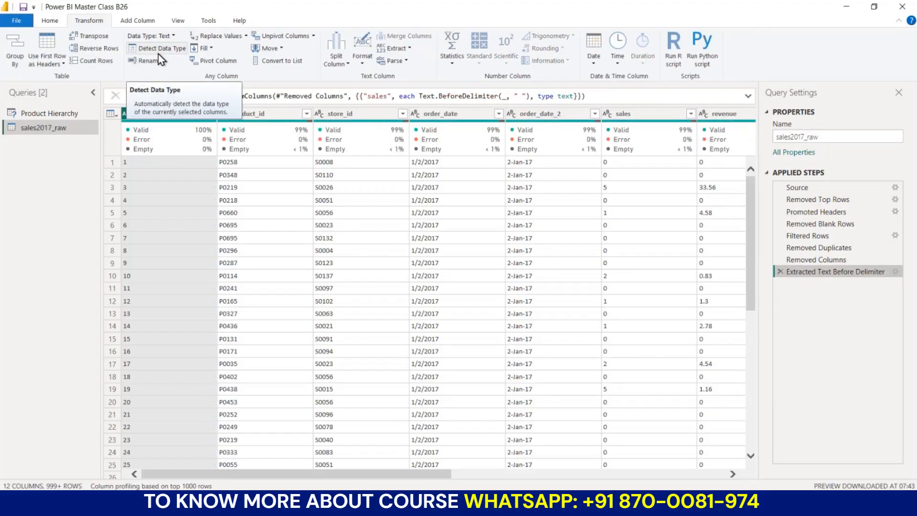
# Apply automatic data type detection to the order_id (unique) column
pyautogui.hotkey('ctrl', '2')
pyautogui.moveTo(81, 26); pyautogui.dragTo(108, 24)
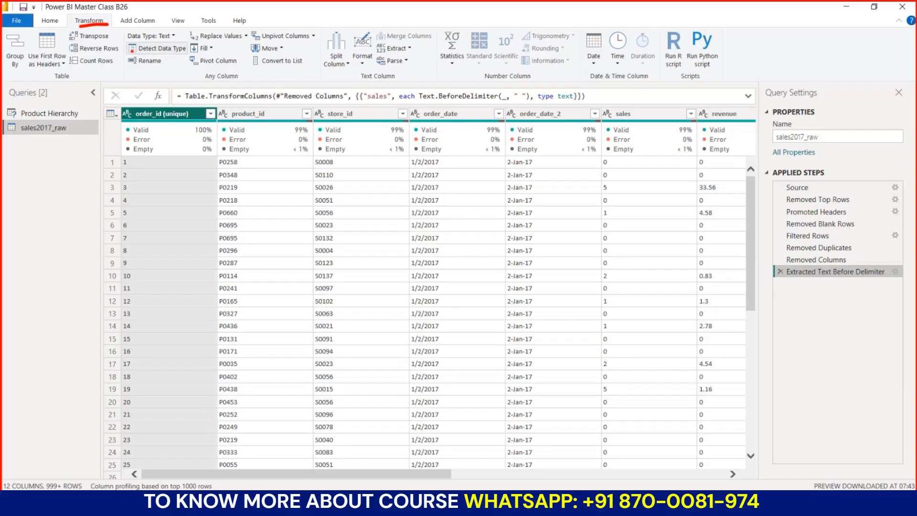
pyautogui.moveTo(131, 55); pyautogui.dragTo(185, 56)
pyautogui.press('Escape')
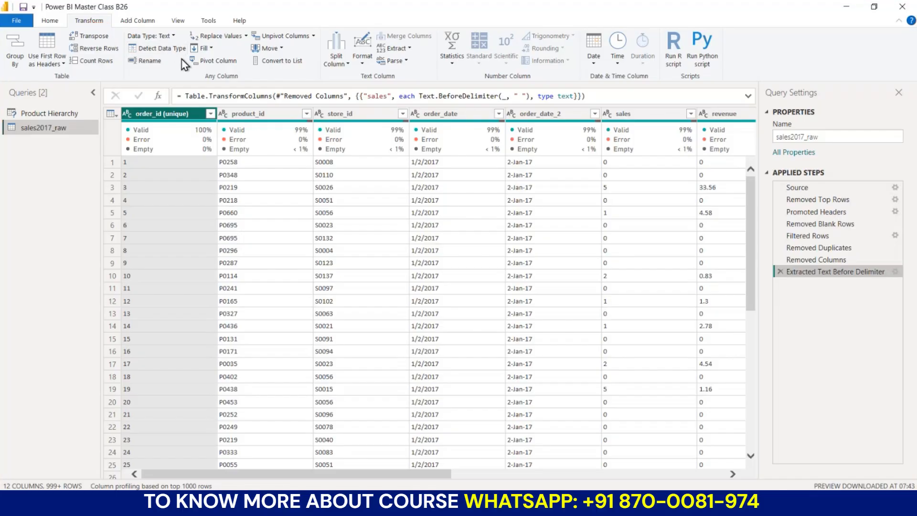
pyautogui.click(163, 50)
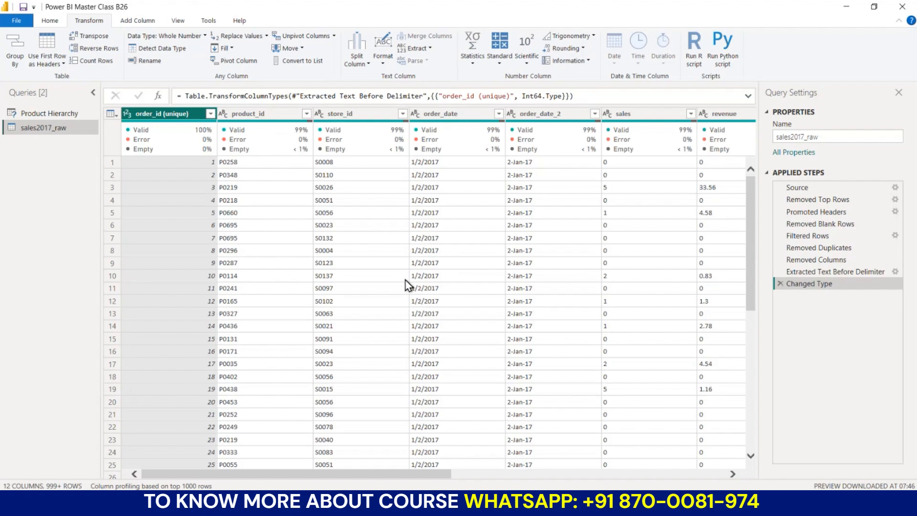
# Delete the Changed Type step from the applied steps of the sales2017_raw query
pyautogui.hscroll(5, 406, 285)
pyautogui.hscroll(-5, 407, 285)
pyautogui.click(780, 283)
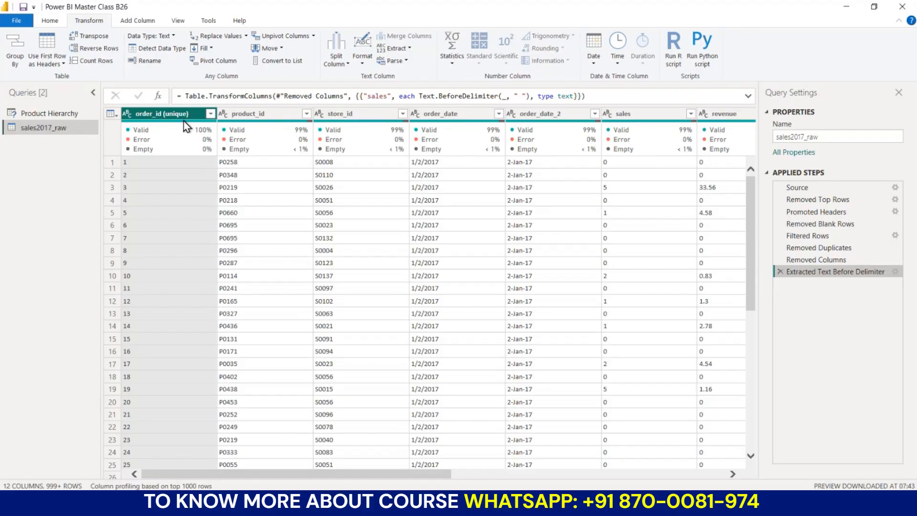
# Try automatic data type detection on all sales2017_raw columns, review the column types, and delete the added type-change step
pyautogui.hotkey('ctrl', 'a')
pyautogui.hscroll(5, 454, 254)
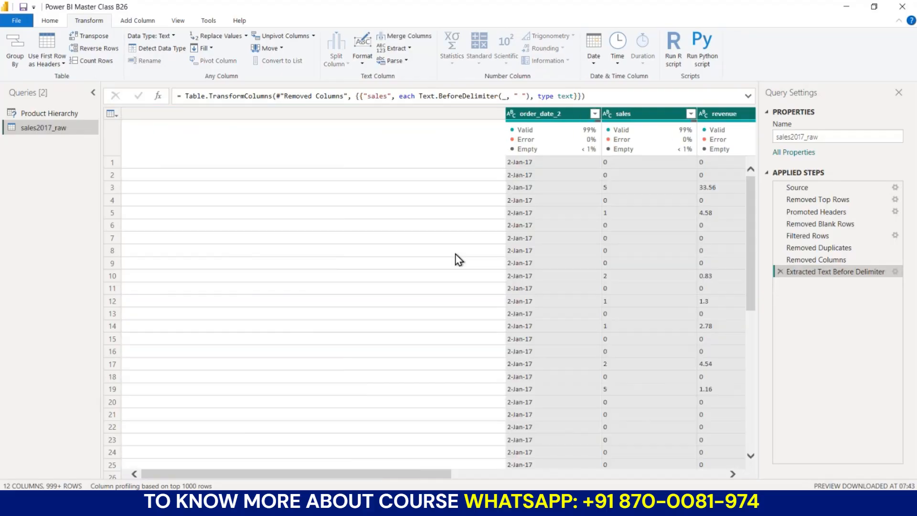
pyautogui.hscroll(-5, 454, 253)
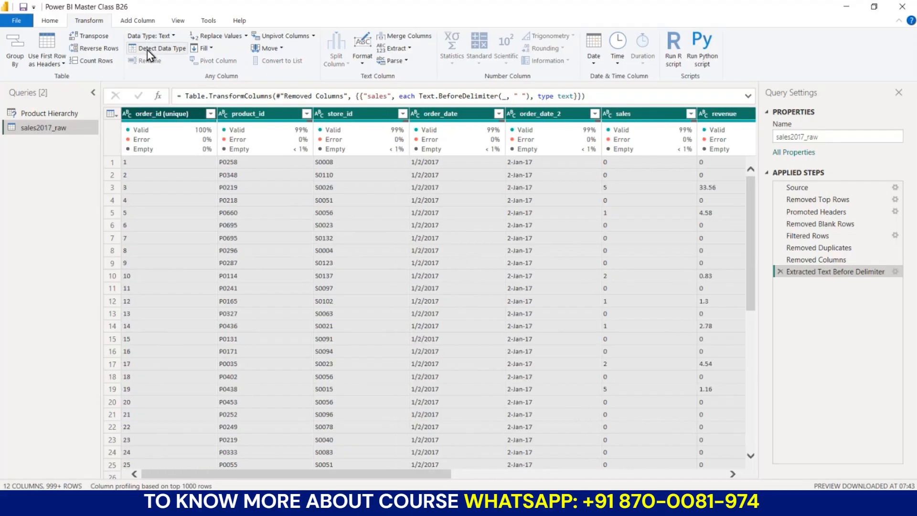
pyautogui.click(147, 49)
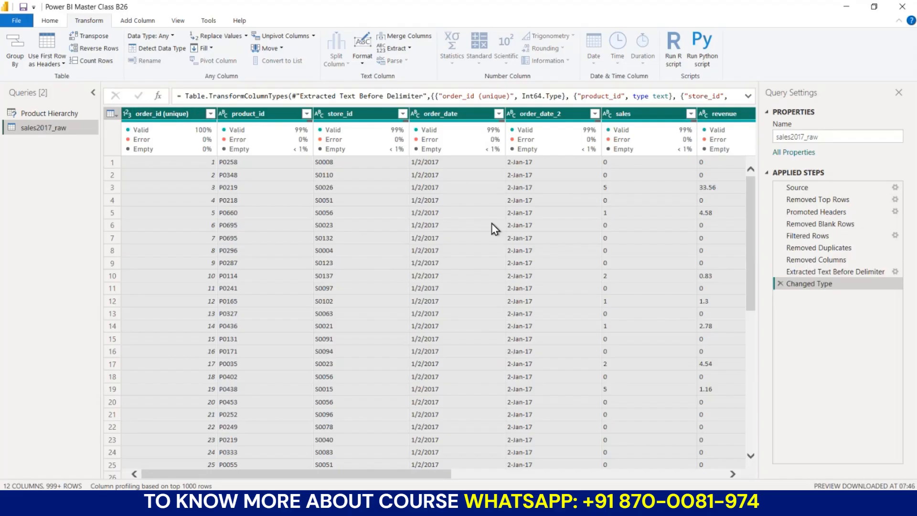
pyautogui.hscroll(3, 494, 229)
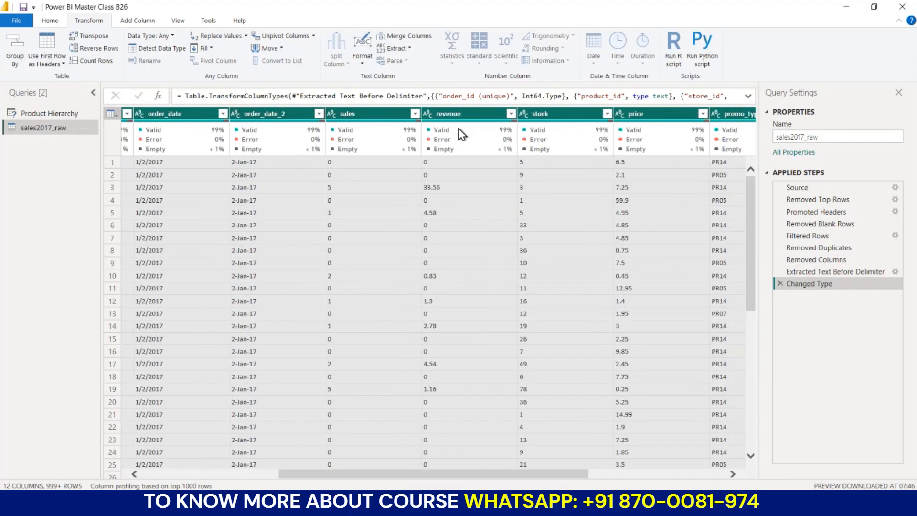
pyautogui.moveTo(462, 135)
pyautogui.hscroll(3, 563, 162)
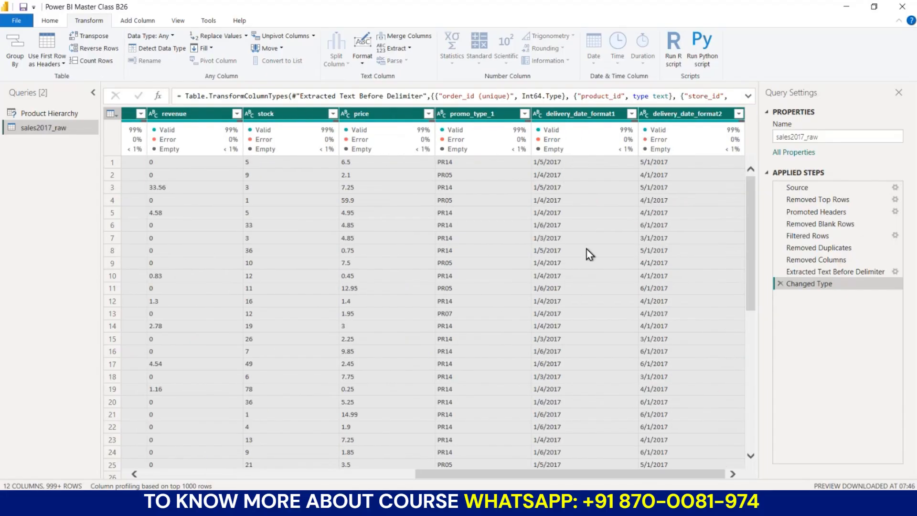
pyautogui.hscroll(-5, 588, 254)
pyautogui.click(308, 186)
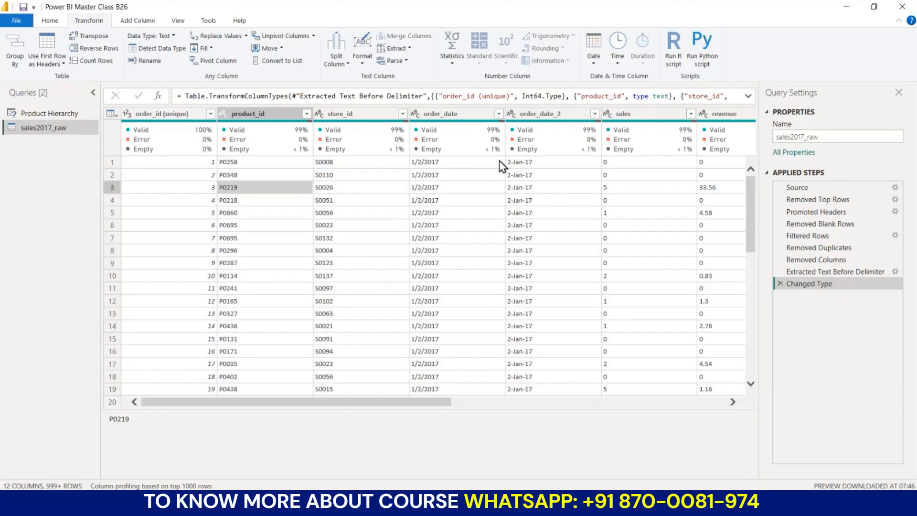
pyautogui.click(779, 284)
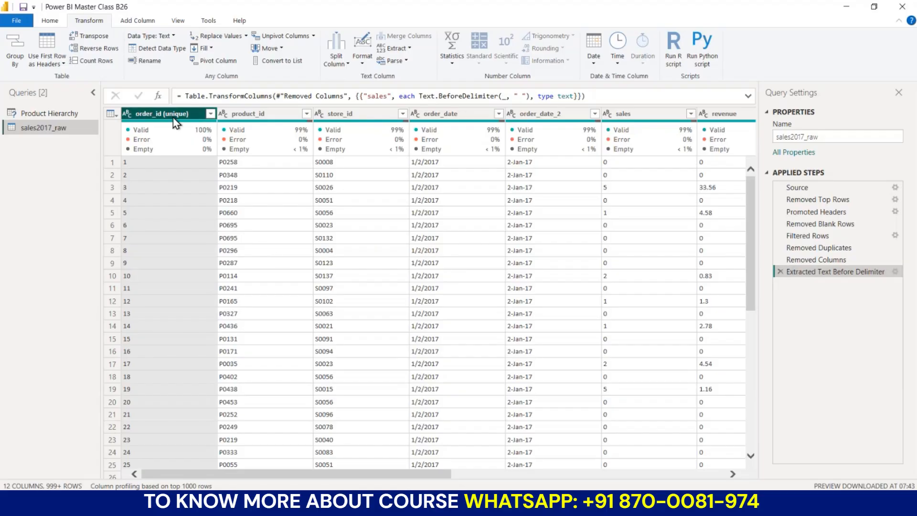
# Change the data type of the order_id (unique) column to Whole Number
pyautogui.click(253, 117)
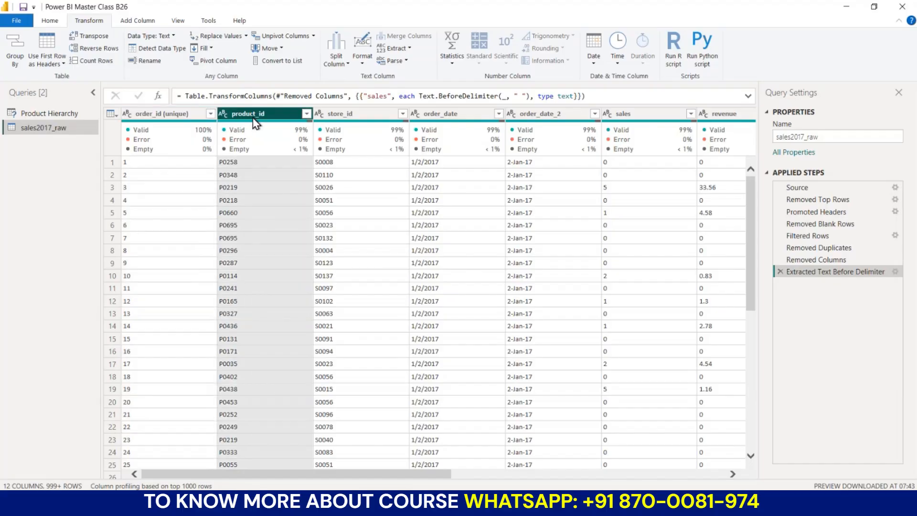
pyautogui.hotkey('ctrl', 'a')
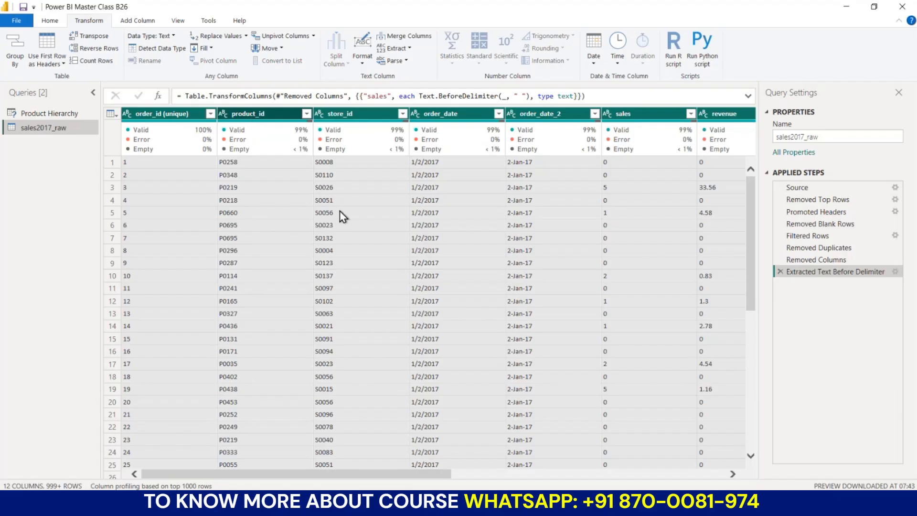
pyautogui.click(337, 249)
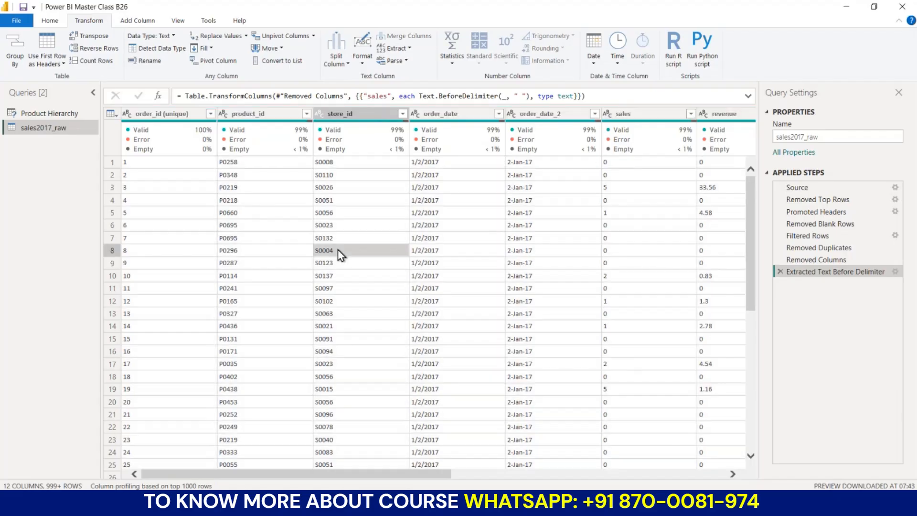
pyautogui.click(238, 116)
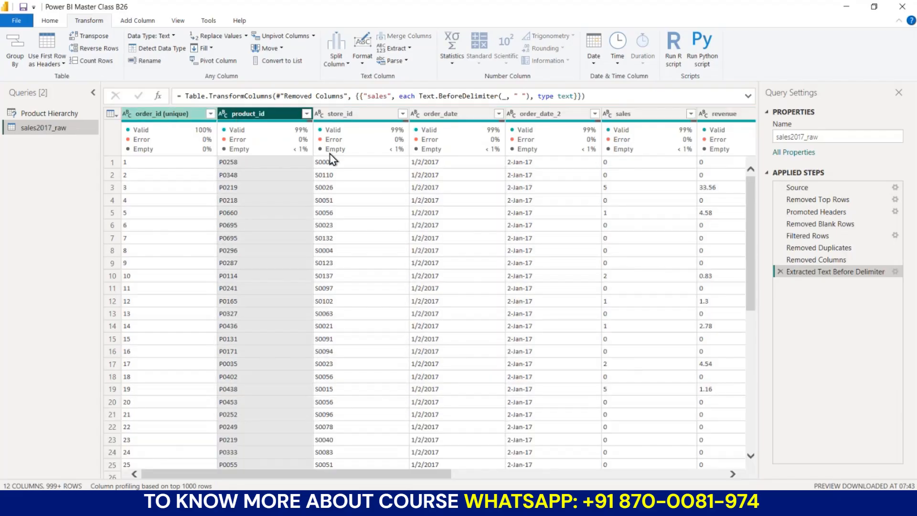
pyautogui.click(131, 116)
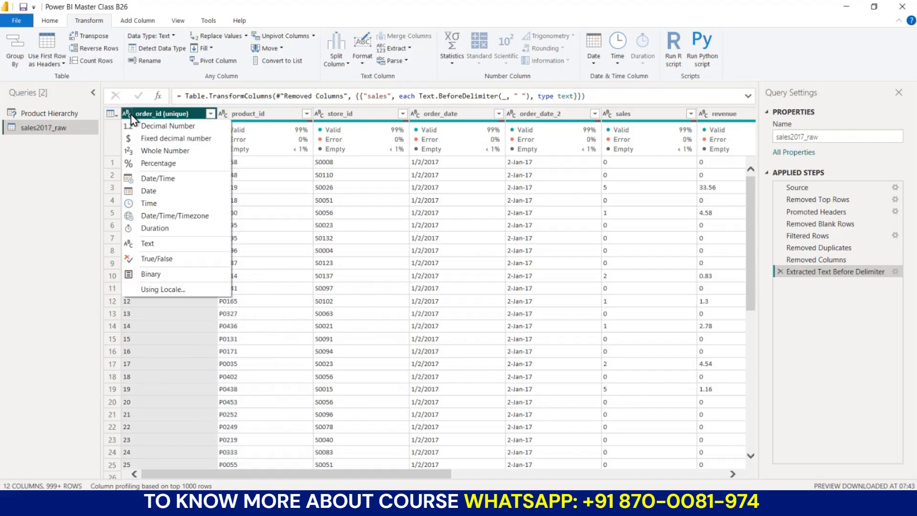
pyautogui.click(176, 152)
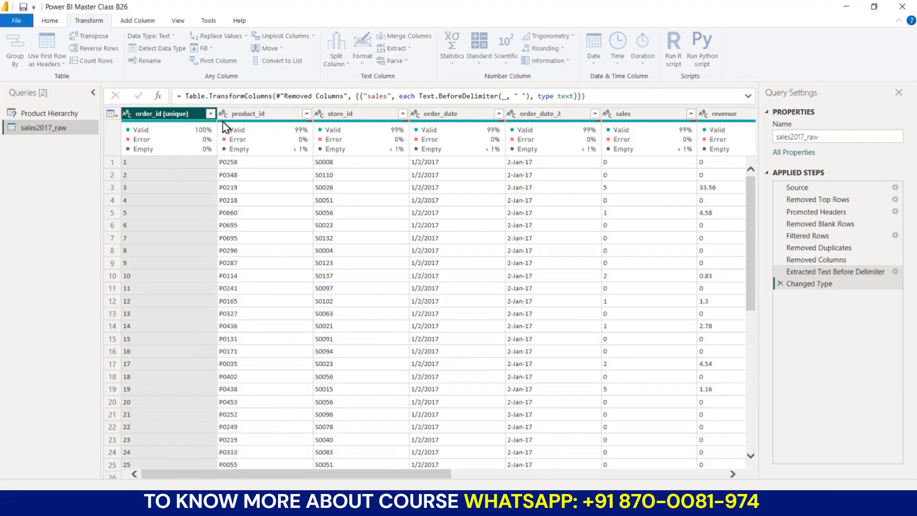
# Change the data type of the order_date column to Date
pyautogui.hscroll(1, 309, 217)
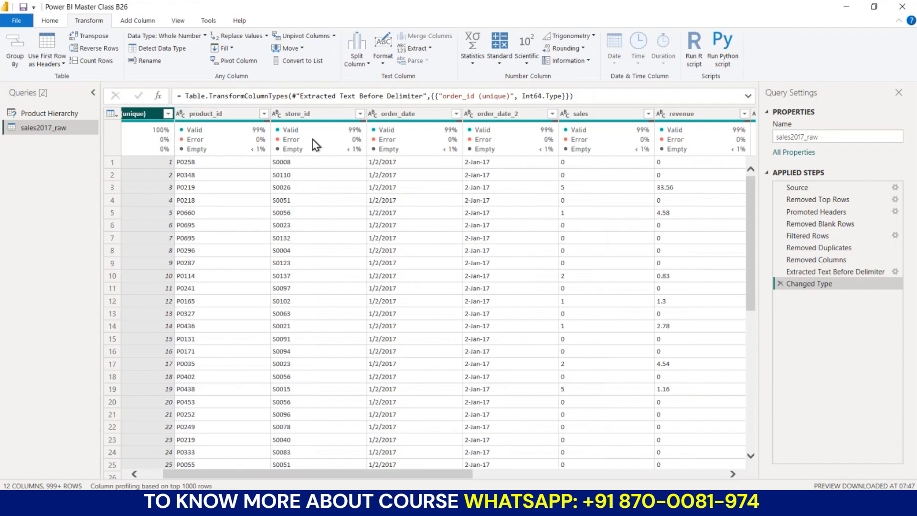
pyautogui.hscroll(2, 299, 289)
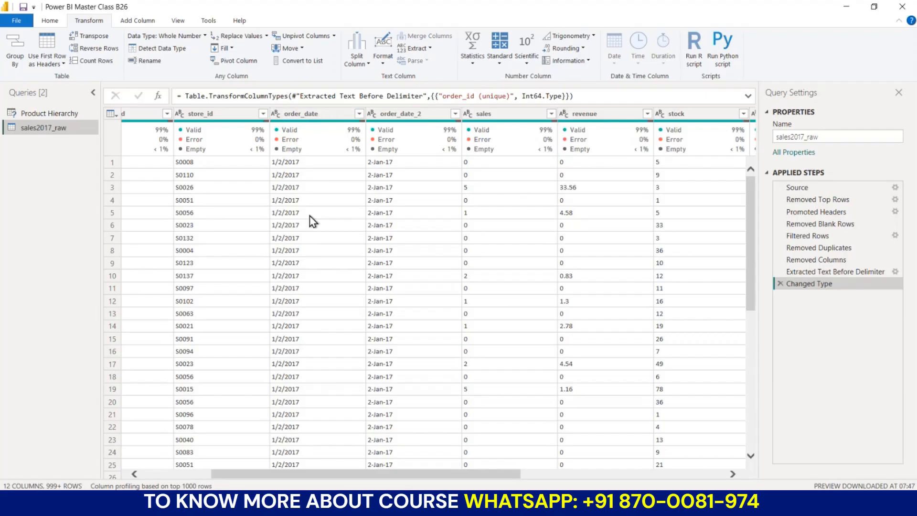
pyautogui.click(281, 163)
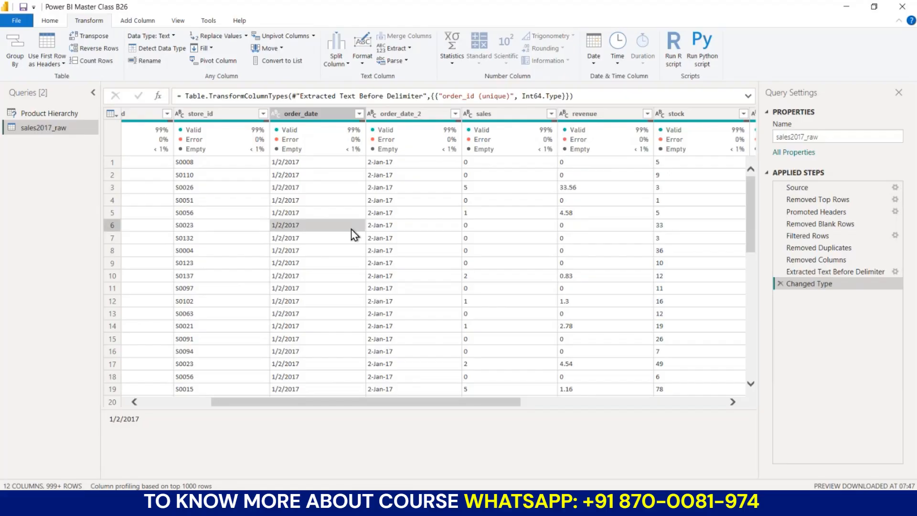
pyautogui.click(311, 115)
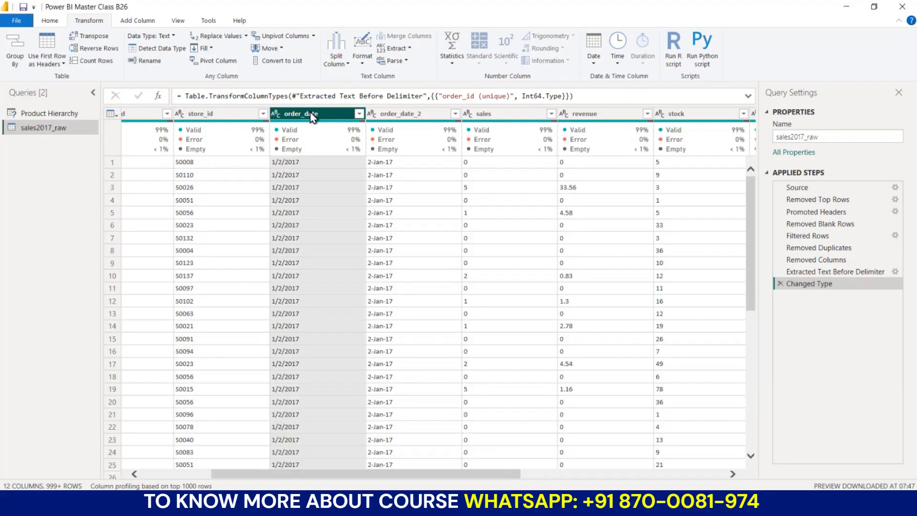
pyautogui.click(276, 114)
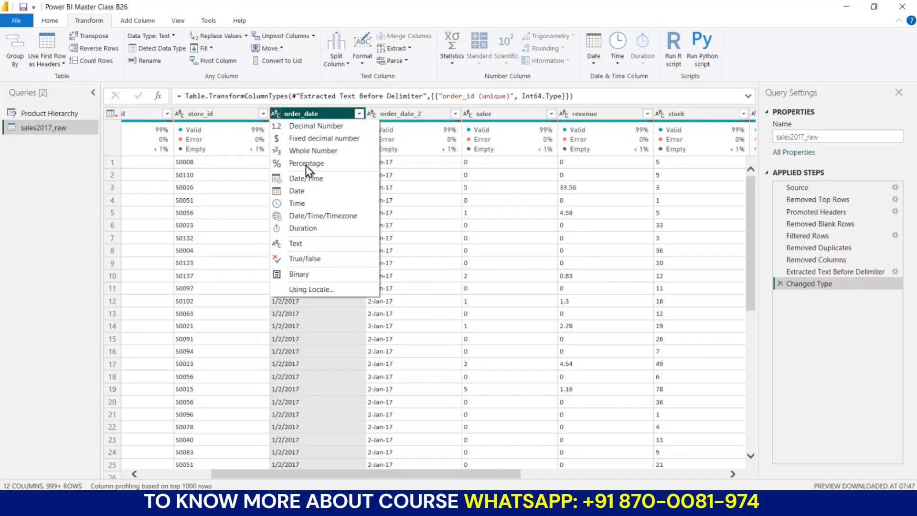
pyautogui.click(296, 191)
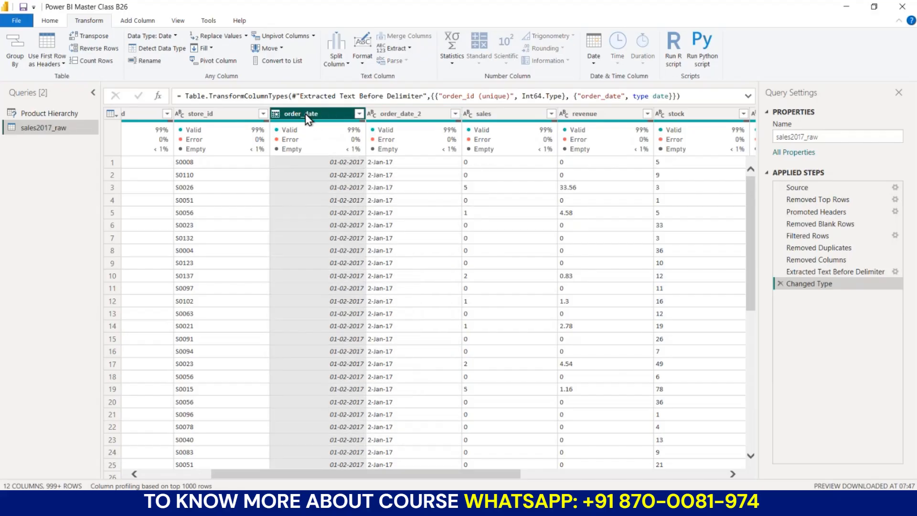
# Open the Product Hierarchy query and retry loading its data preview
pyautogui.click(55, 114)
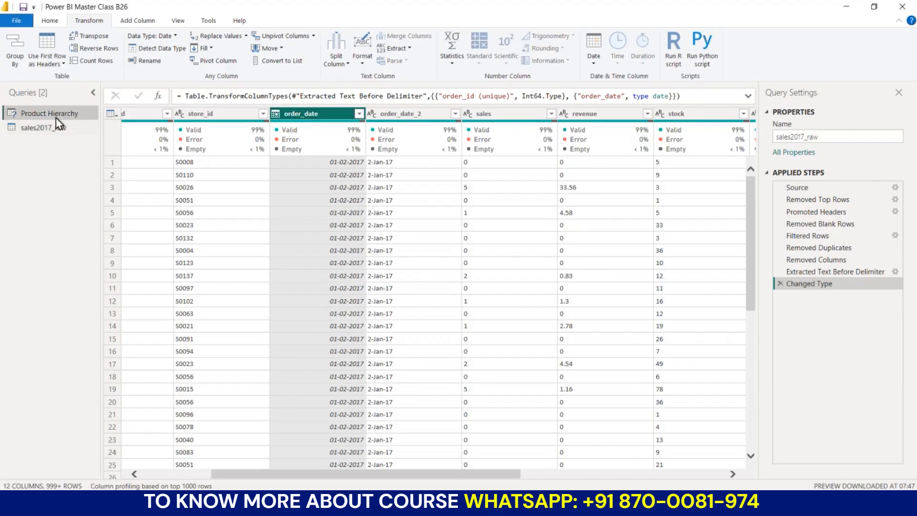
pyautogui.click(53, 129)
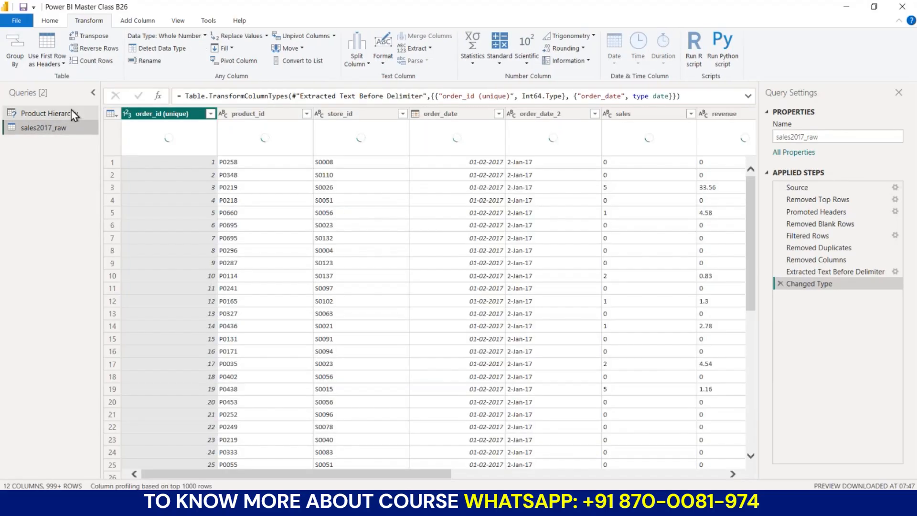
pyautogui.click(64, 115)
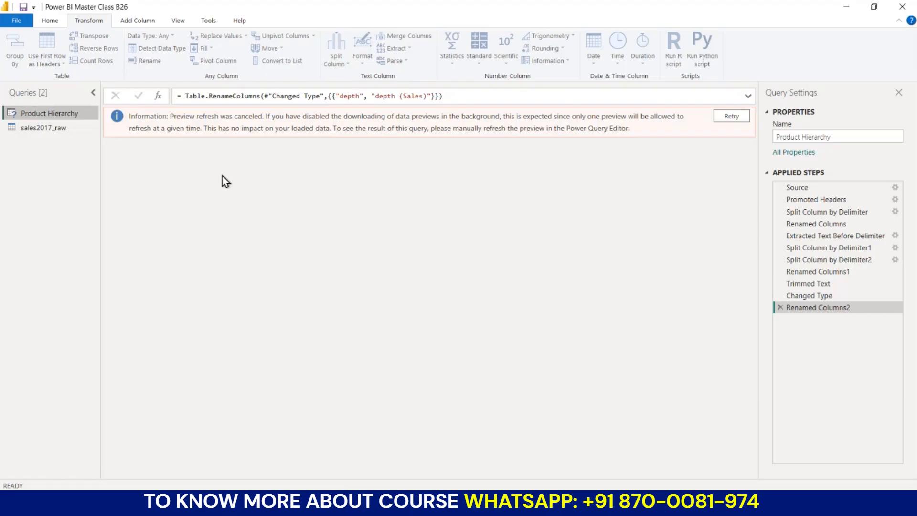
pyautogui.hotkey('ctrl', '2')
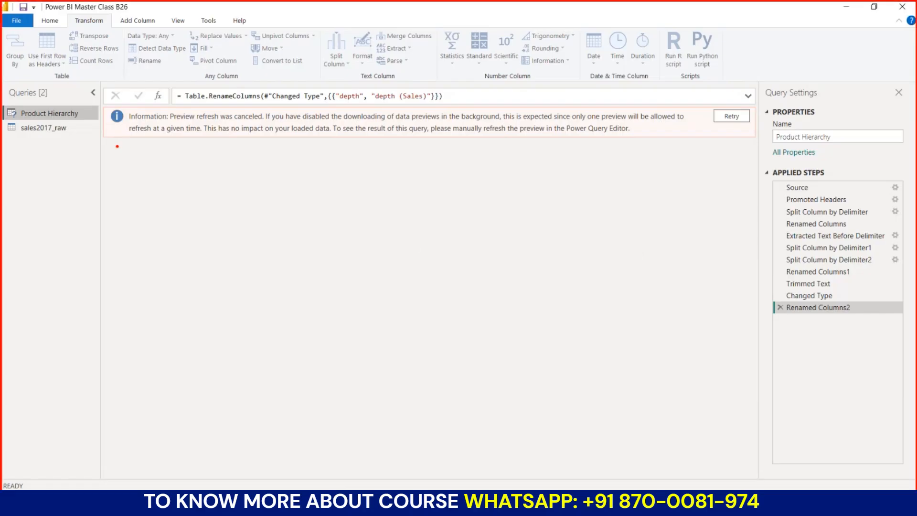
pyautogui.moveTo(117, 146); pyautogui.dragTo(344, 149)
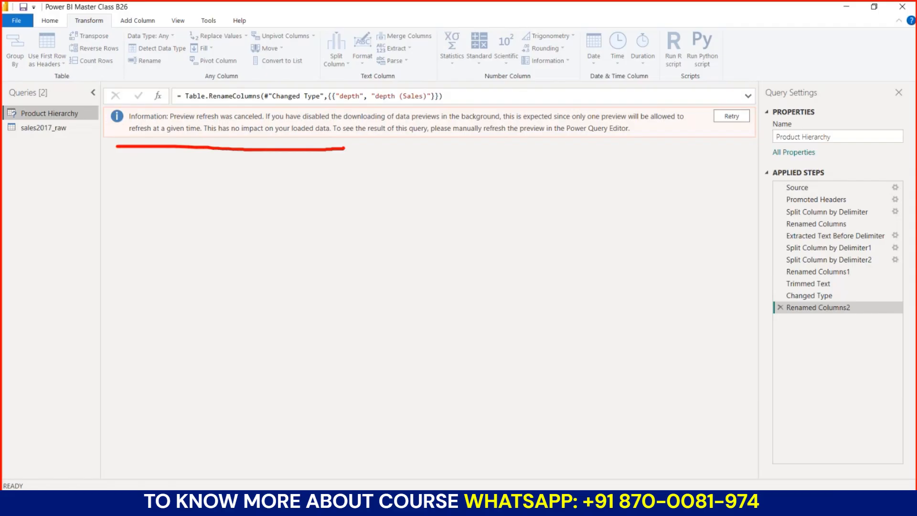
pyautogui.press('Escape')
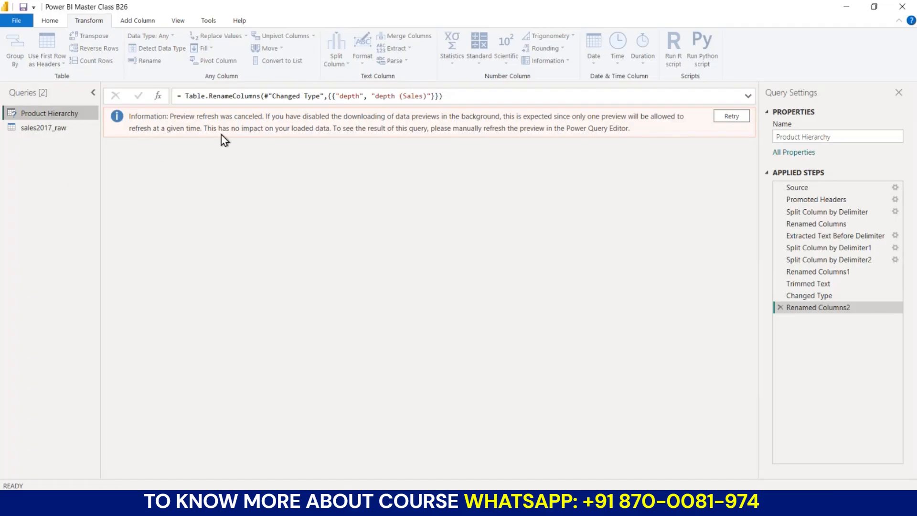
pyautogui.click(736, 116)
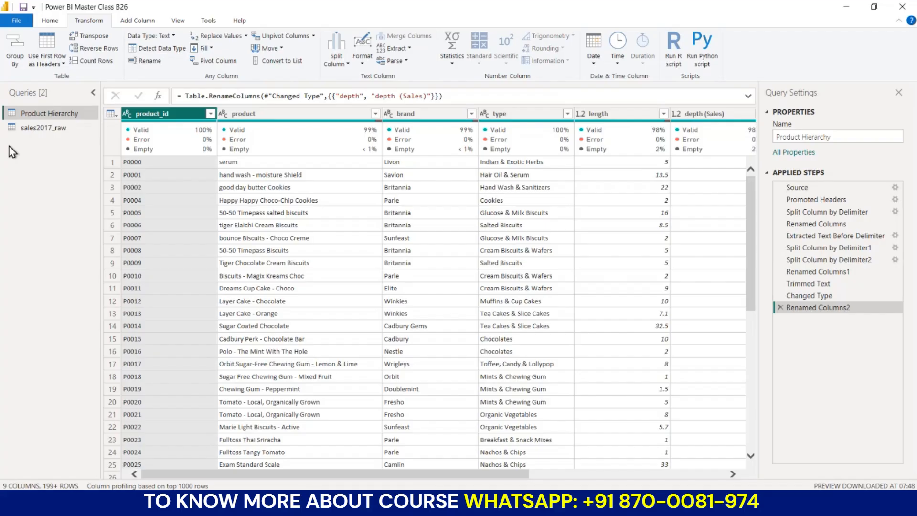
pyautogui.hotkey('ctrl', '2')
pyautogui.moveTo(19, 137)
pyautogui.mouseDown()
pyautogui.moveTo(63, 136)
pyautogui.moveTo(74, 156)
pyautogui.mouseUp()
pyautogui.moveTo(22, 168); pyautogui.dragTo(92, 171)
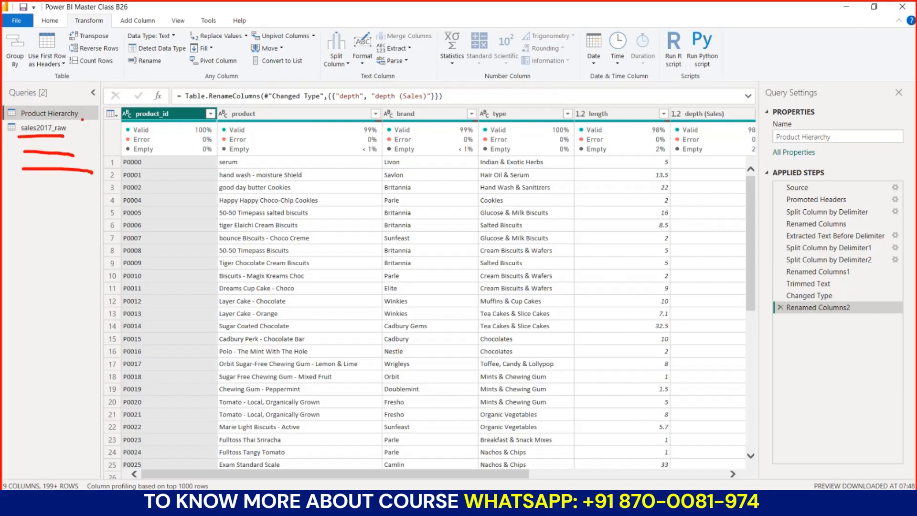
pyautogui.moveTo(82, 119)
pyautogui.mouseDown()
pyautogui.moveTo(100, 114)
pyautogui.moveTo(102, 150)
pyautogui.mouseUp()
pyautogui.moveTo(9, 212); pyautogui.dragTo(119, 201)
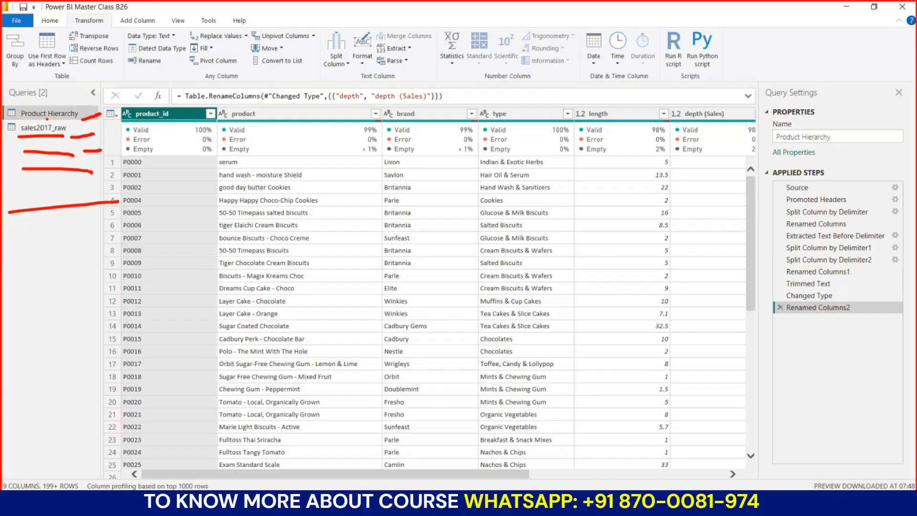
pyautogui.moveTo(46, 119); pyautogui.dragTo(83, 110)
pyautogui.press('Escape')
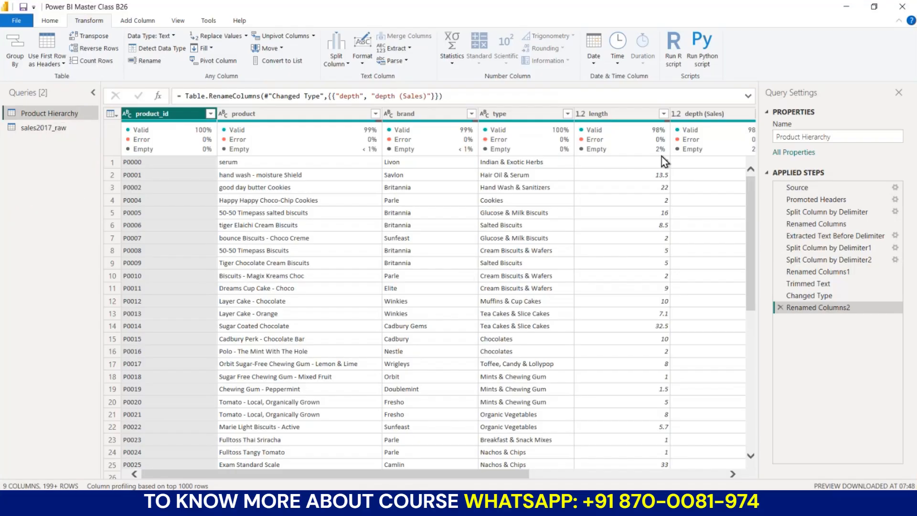
# Examine the preview refresh options for the Product Hierarchy query, comparing Refresh Preview with Refresh All
pyautogui.moveTo(715, 152)
pyautogui.click(50, 21)
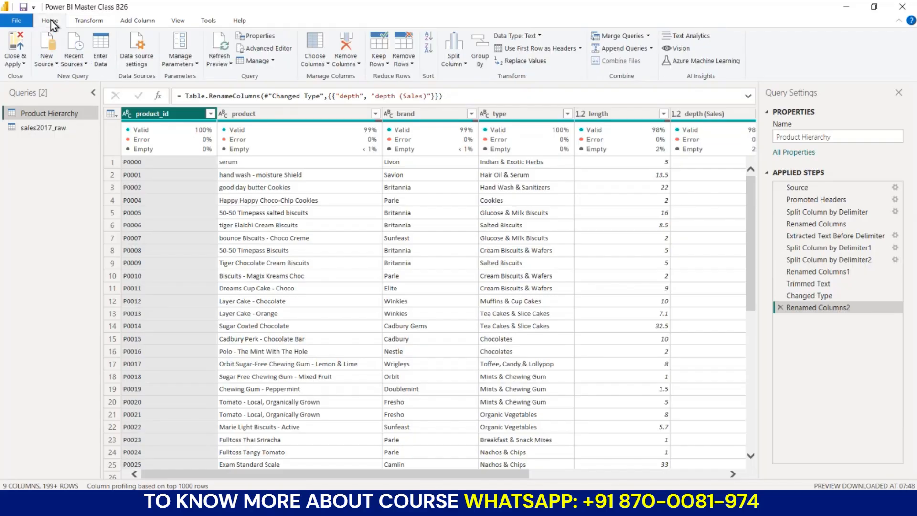
pyautogui.hotkey('ctrl', '2')
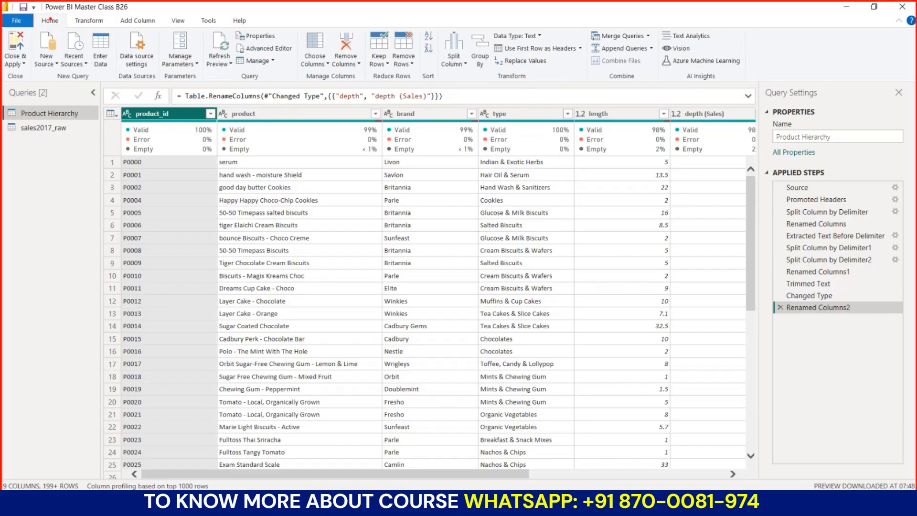
pyautogui.moveTo(46, 27); pyautogui.dragTo(60, 26)
pyautogui.moveTo(212, 73)
pyautogui.mouseDown()
pyautogui.moveTo(228, 73)
pyautogui.moveTo(238, 46)
pyautogui.moveTo(211, 24)
pyautogui.moveTo(210, 75)
pyautogui.moveTo(225, 78)
pyautogui.mouseUp()
pyautogui.press('Escape')
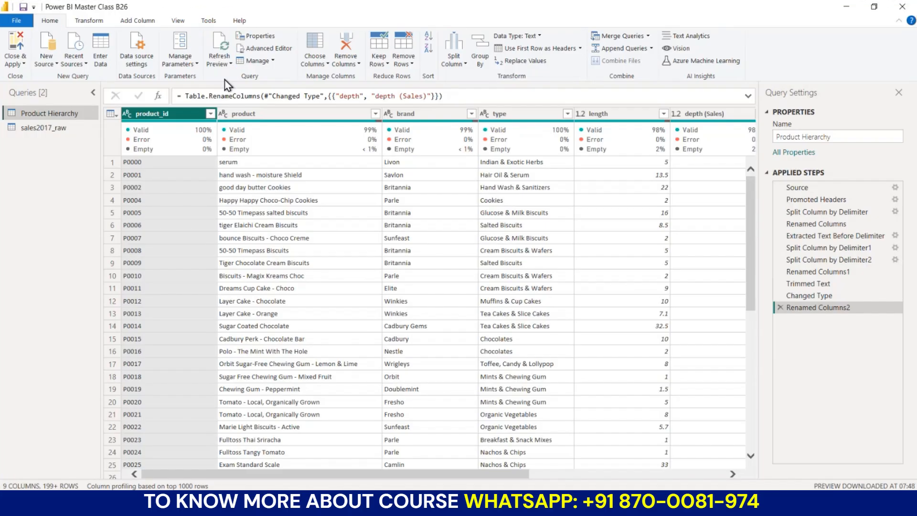
pyautogui.click(231, 64)
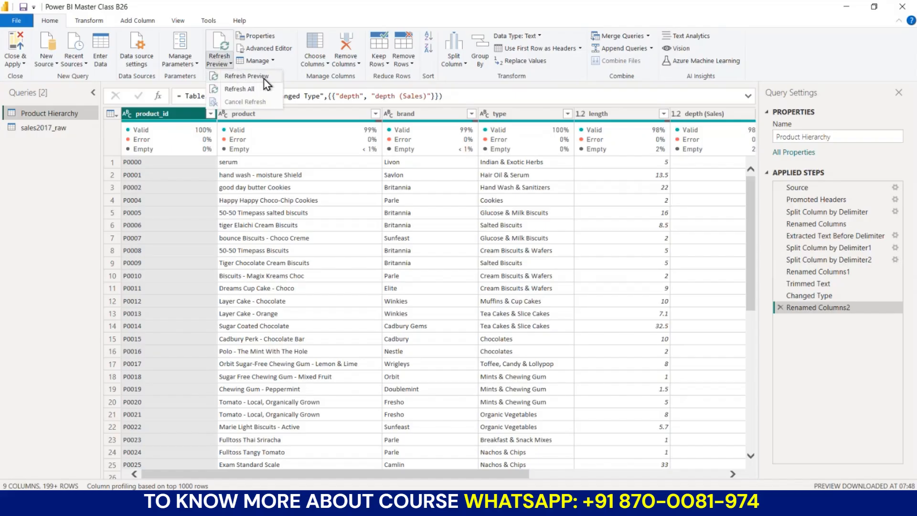
pyautogui.hotkey('ctrl', '2')
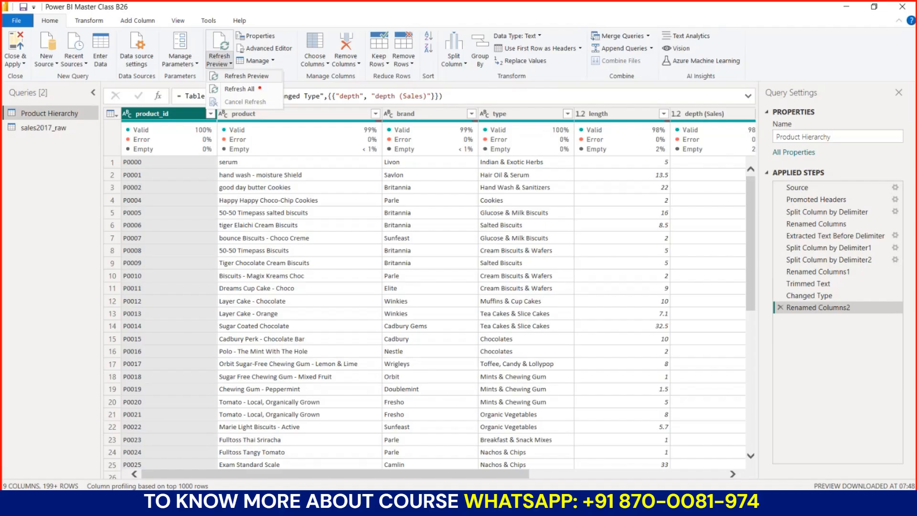
pyautogui.moveTo(274, 79); pyautogui.dragTo(299, 72)
pyautogui.moveTo(48, 121); pyautogui.dragTo(76, 119)
pyautogui.moveTo(223, 95); pyautogui.dragTo(264, 95)
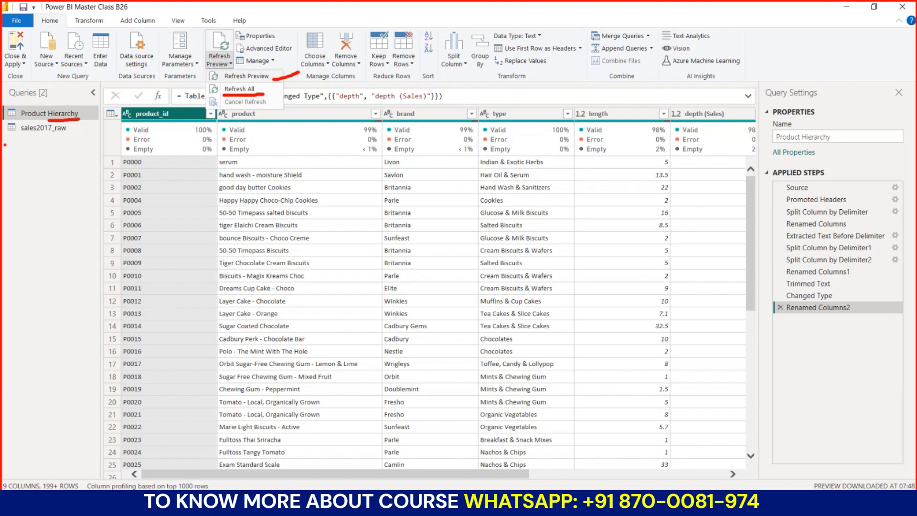
pyautogui.moveTo(5, 145); pyautogui.dragTo(78, 142)
pyautogui.moveTo(20, 156); pyautogui.dragTo(87, 171)
pyautogui.moveTo(2, 190); pyautogui.dragTo(112, 194)
pyautogui.moveTo(26, 211); pyautogui.dragTo(80, 210)
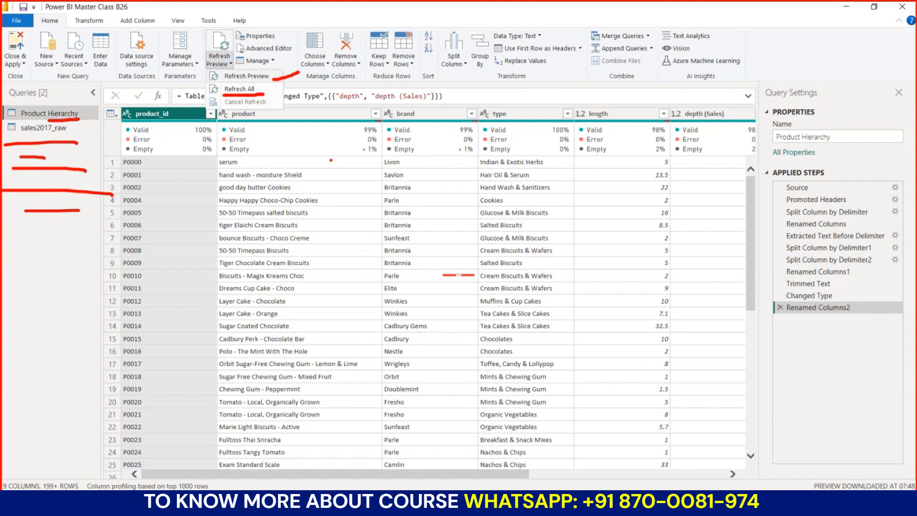
pyautogui.moveTo(65, 143)
pyautogui.mouseDown()
pyautogui.moveTo(340, 148)
pyautogui.moveTo(267, 306)
pyautogui.moveTo(315, 205)
pyautogui.mouseUp()
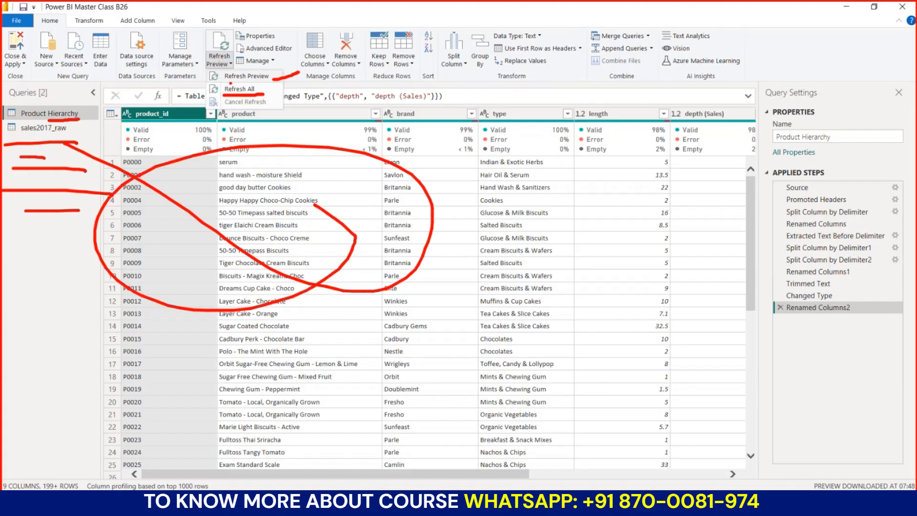
pyautogui.moveTo(231, 84); pyautogui.dragTo(271, 81)
pyautogui.press('Escape')
# Open the sales2017_raw query and check the column quality figures of the order_date column
pyautogui.click(48, 128)
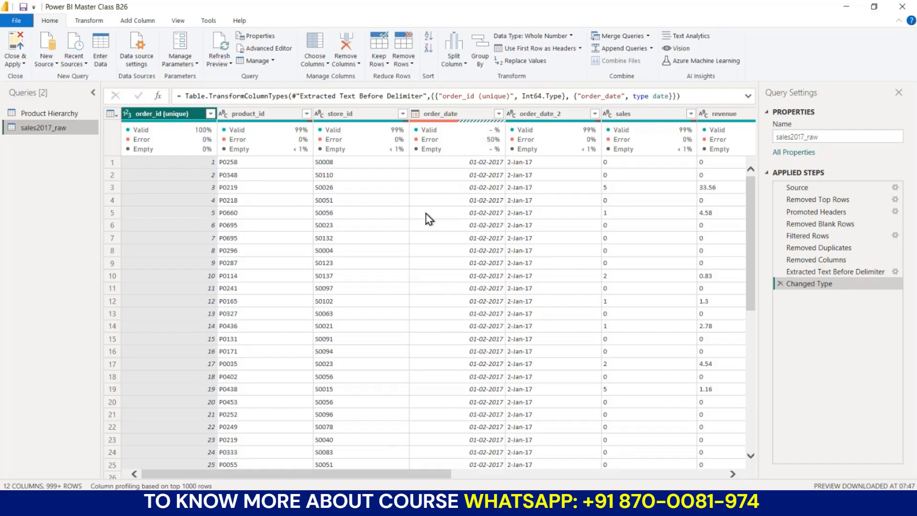
pyautogui.hotkey('ctrl', '2')
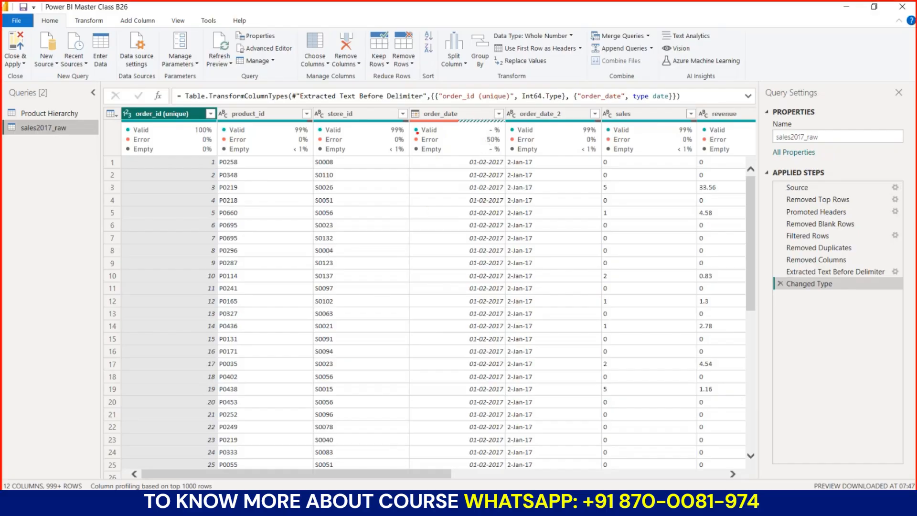
pyautogui.moveTo(481, 144); pyautogui.dragTo(502, 143)
pyautogui.moveTo(412, 118); pyautogui.dragTo(492, 142)
pyautogui.press('Escape')
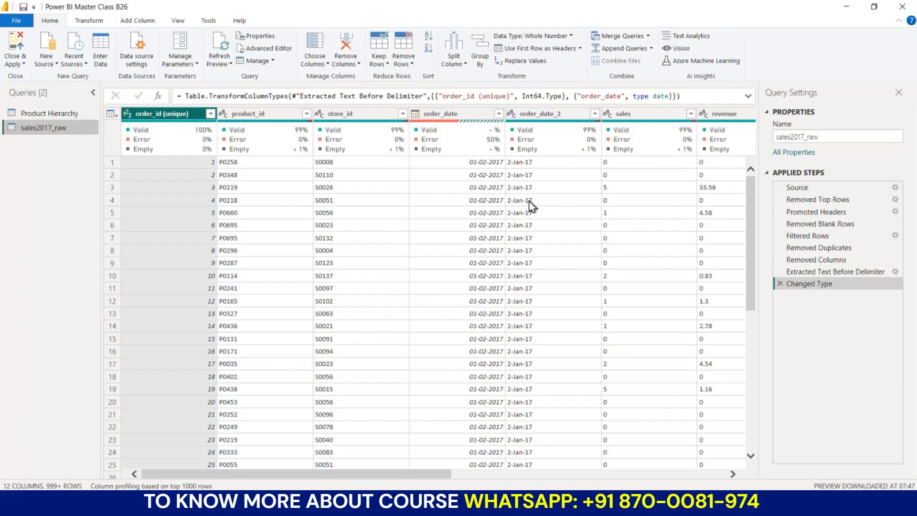
# Change the data type of the order_date_2 column to Date and switch between the two queries to reload its column quality
pyautogui.click(511, 115)
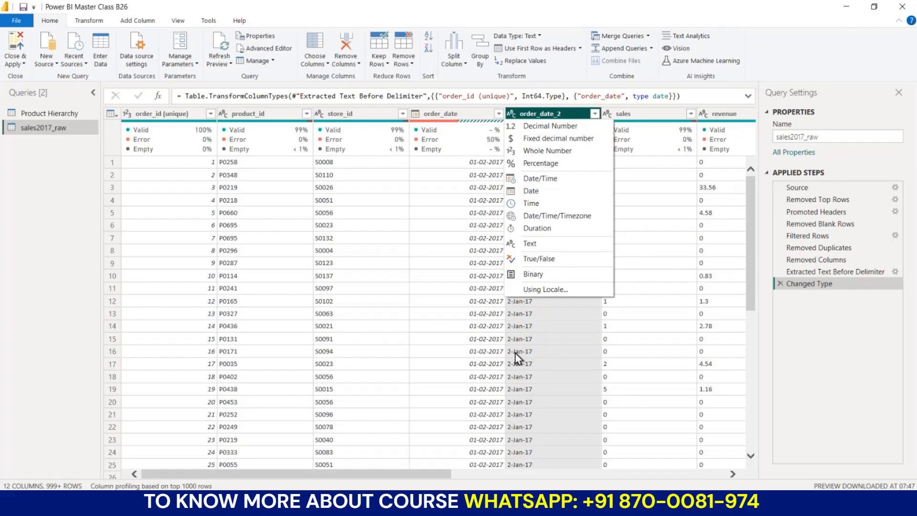
pyautogui.click(531, 195)
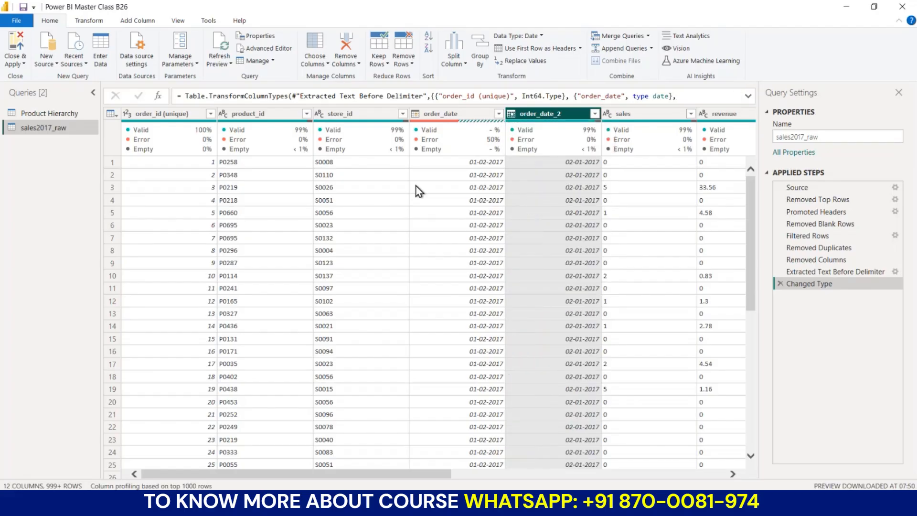
pyautogui.click(52, 113)
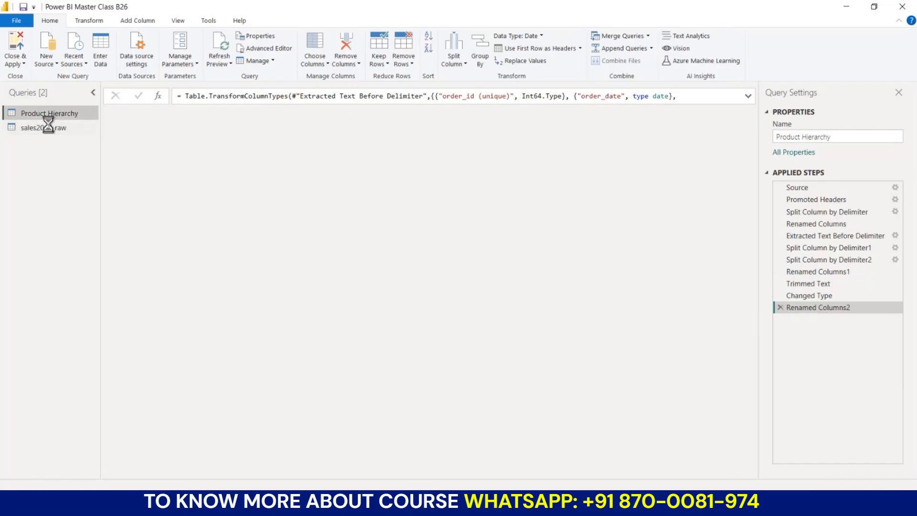
pyautogui.click(50, 128)
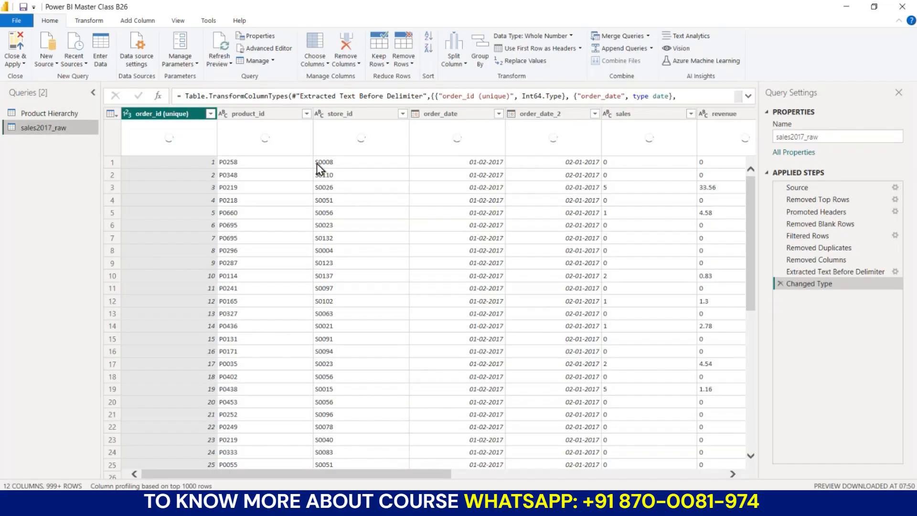
pyautogui.click(37, 113)
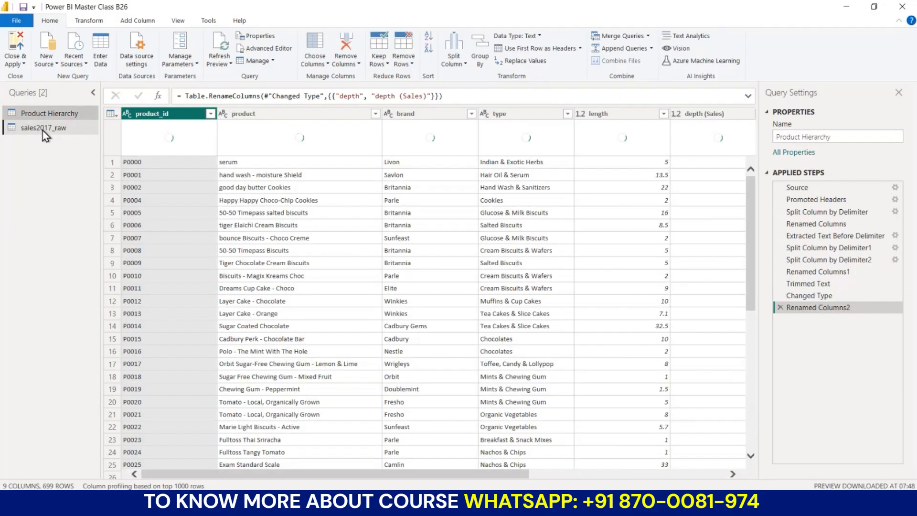
pyautogui.click(43, 128)
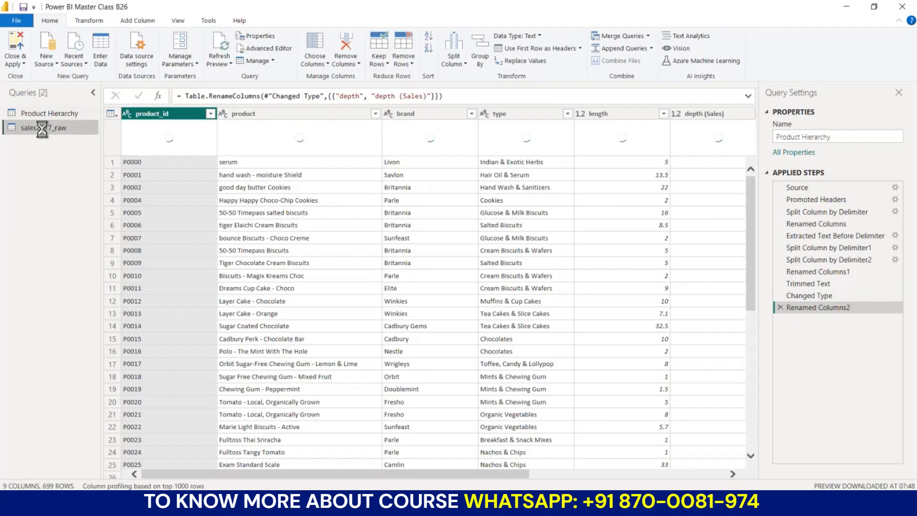
# Compare the column quality of order_date and order_date_2, and review the other sales2017_raw columns
pyautogui.hscroll(1, 454, 198)
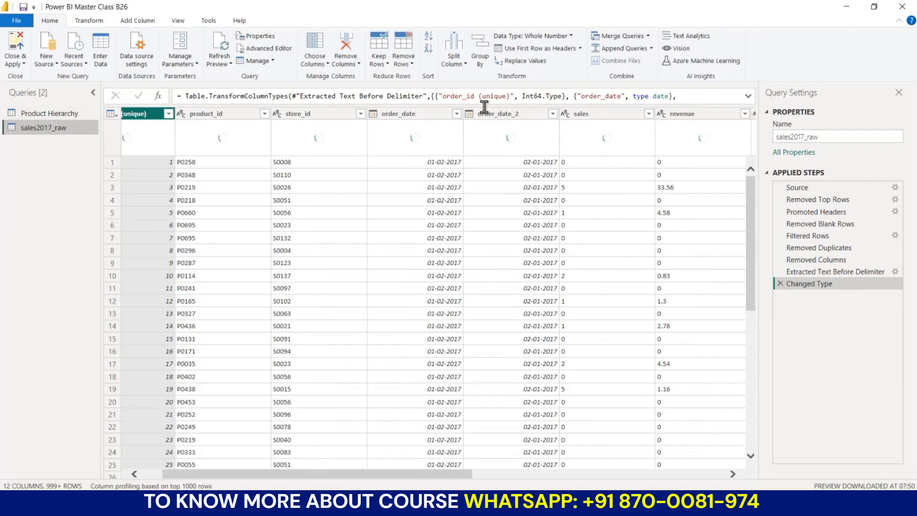
pyautogui.moveTo(507, 151)
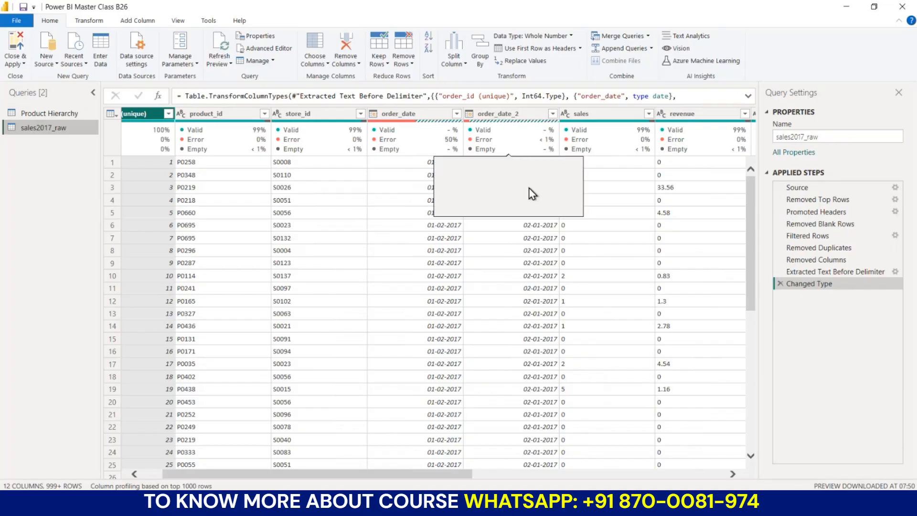
pyautogui.click(508, 117)
pyautogui.moveTo(520, 142)
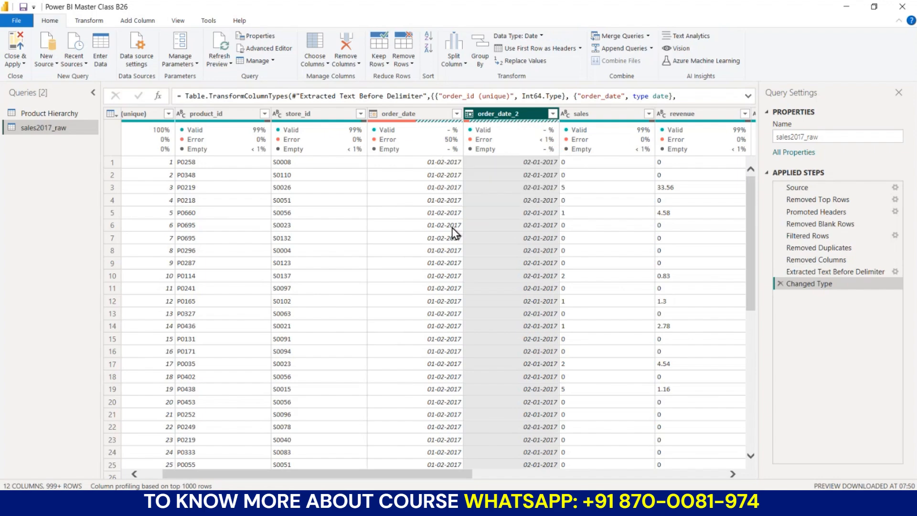
pyautogui.click(411, 115)
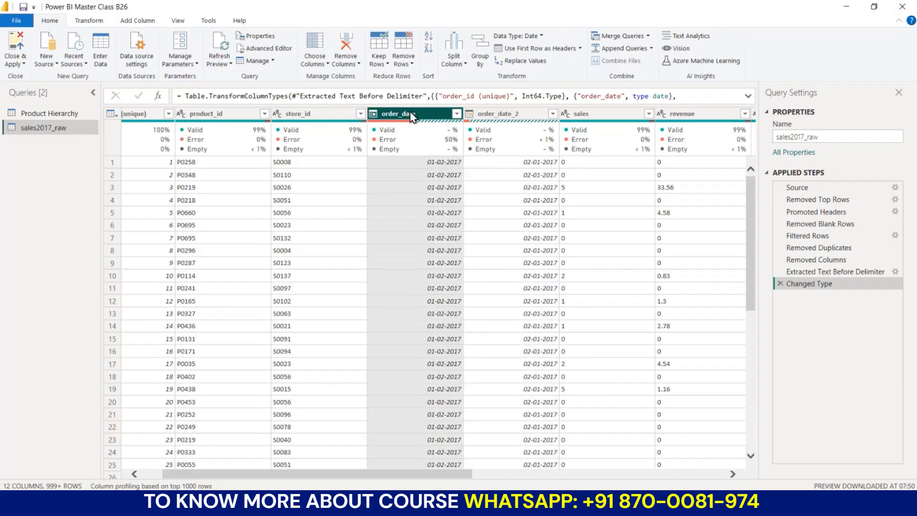
pyautogui.click(509, 115)
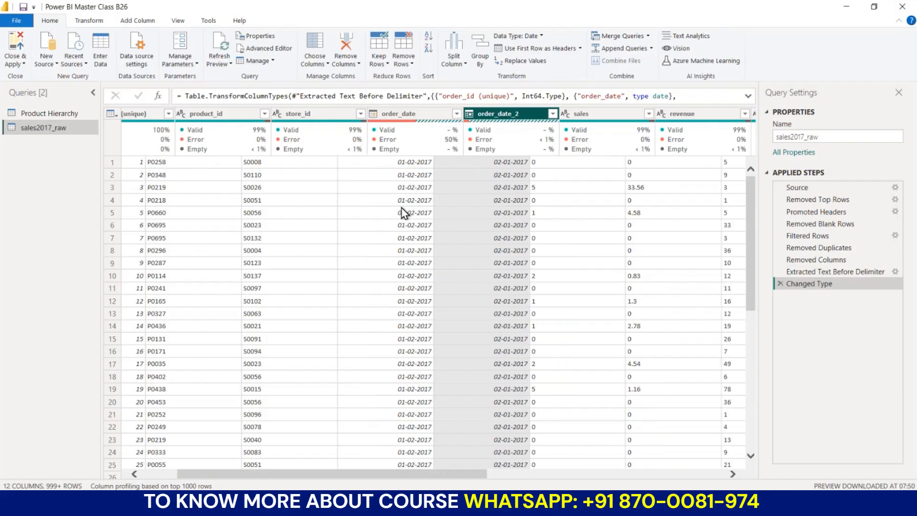
pyautogui.hscroll(5, 403, 212)
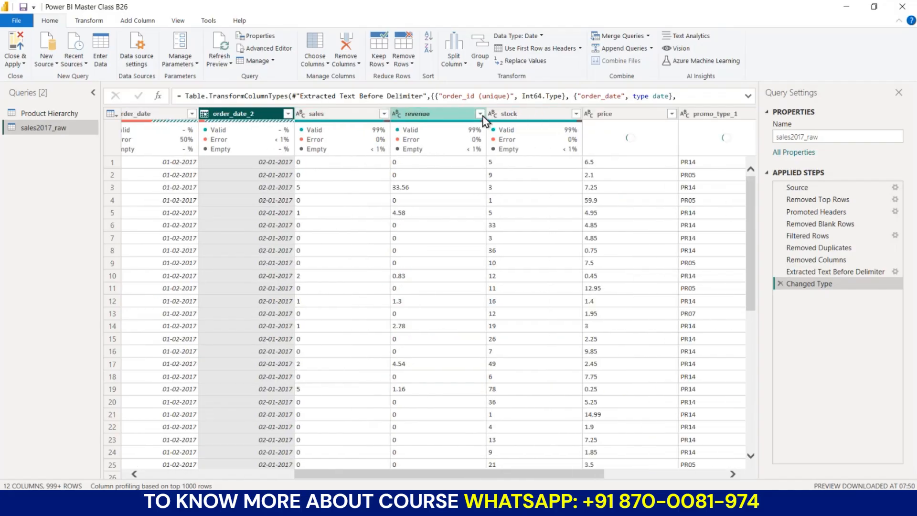
pyautogui.hscroll(-1, 262, 260)
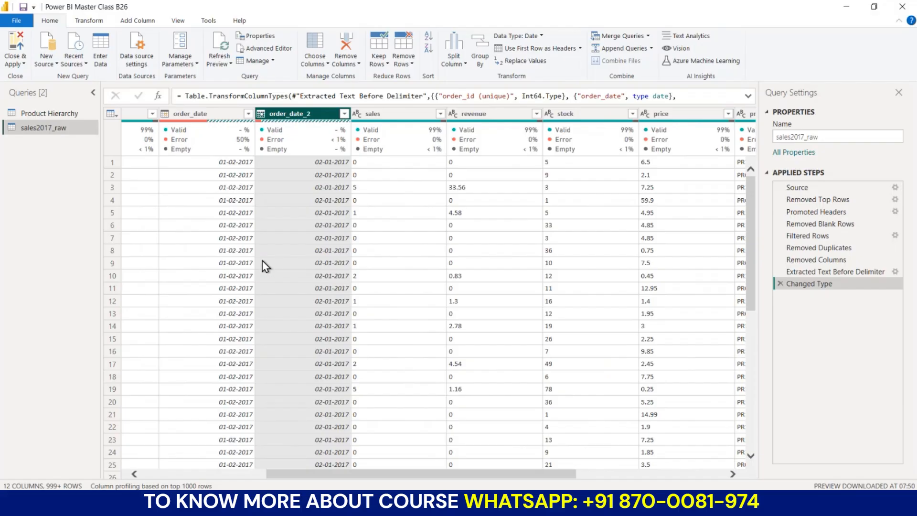
pyautogui.hscroll(-4, 396, 266)
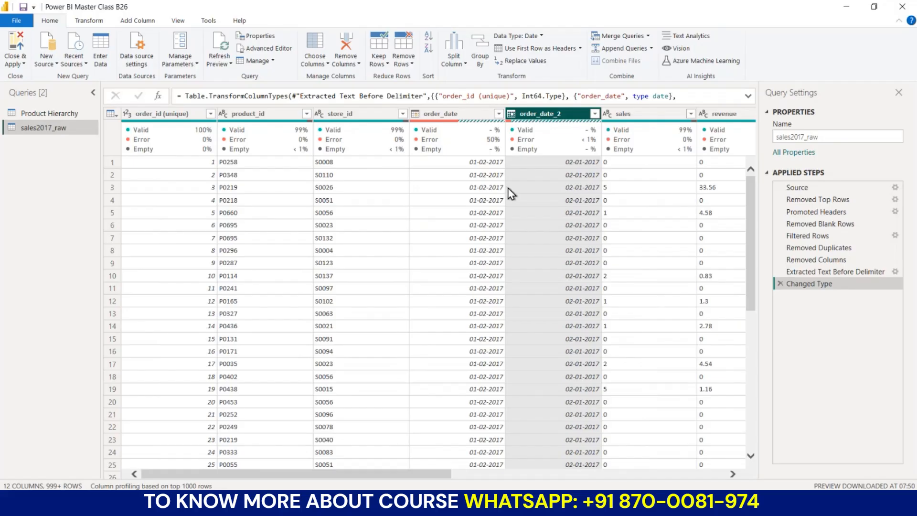
pyautogui.hscroll(2, 492, 222)
pyautogui.hscroll(2, 492, 222)
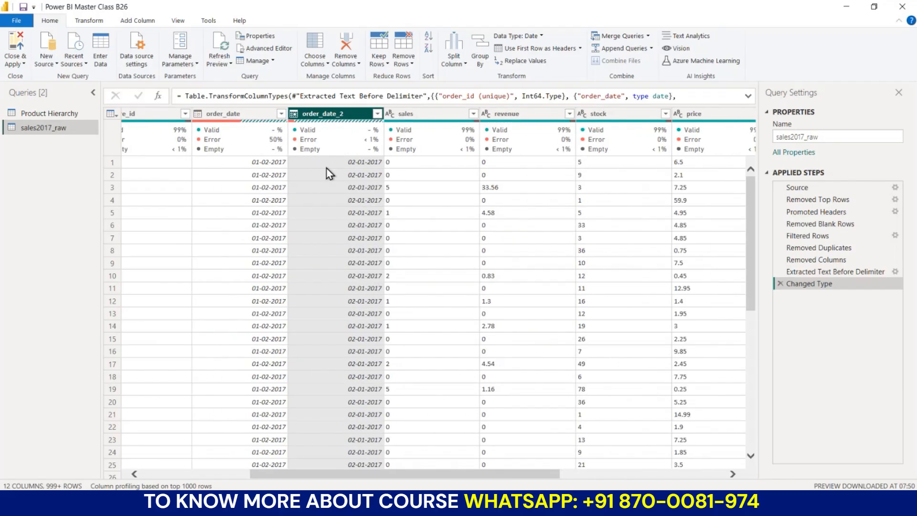
# Find an Error cell in the order_date_2 column, inspect its error details, and delete the navigation step this adds
pyautogui.moveTo(375, 137)
pyautogui.scroll(-10, 333, 253)
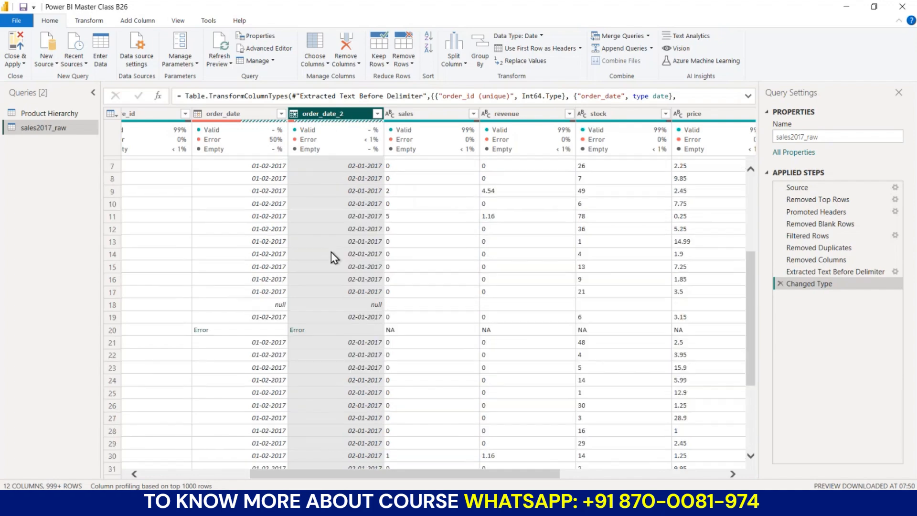
pyautogui.scroll(5, 333, 258)
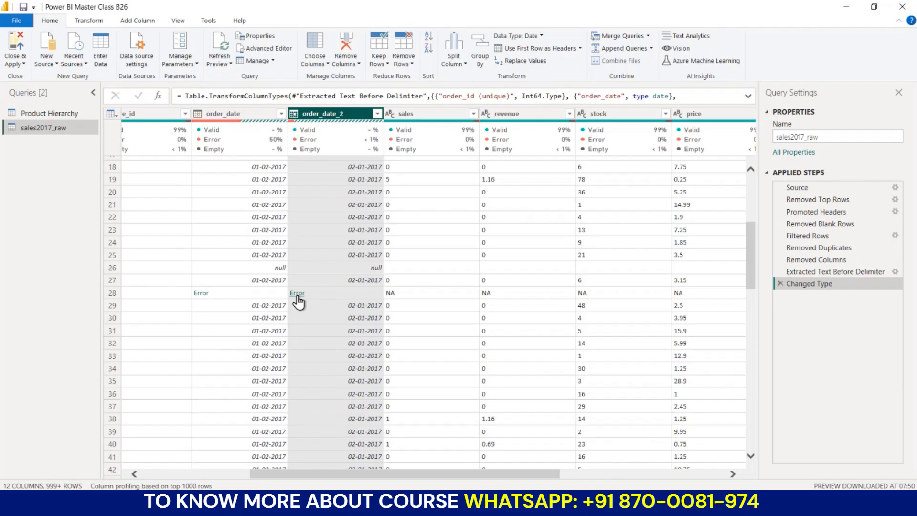
pyautogui.click(297, 294)
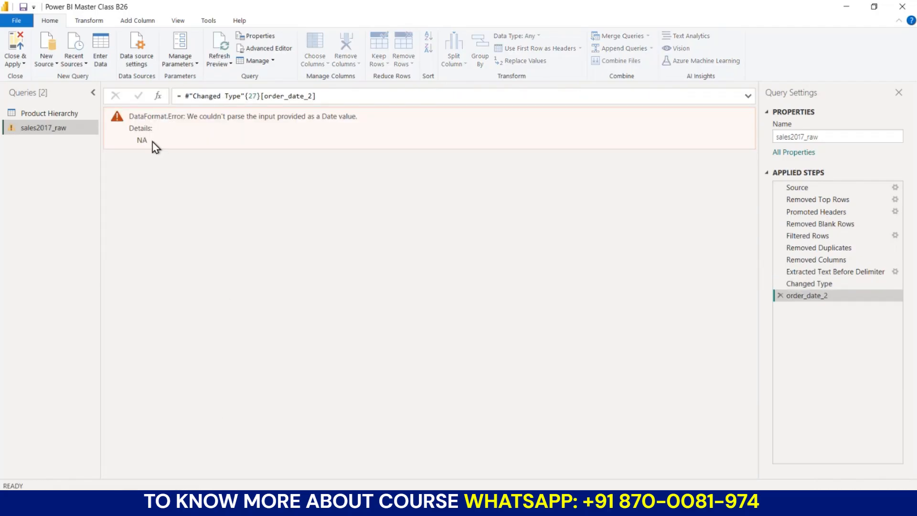
pyautogui.hotkey('ctrl', '2')
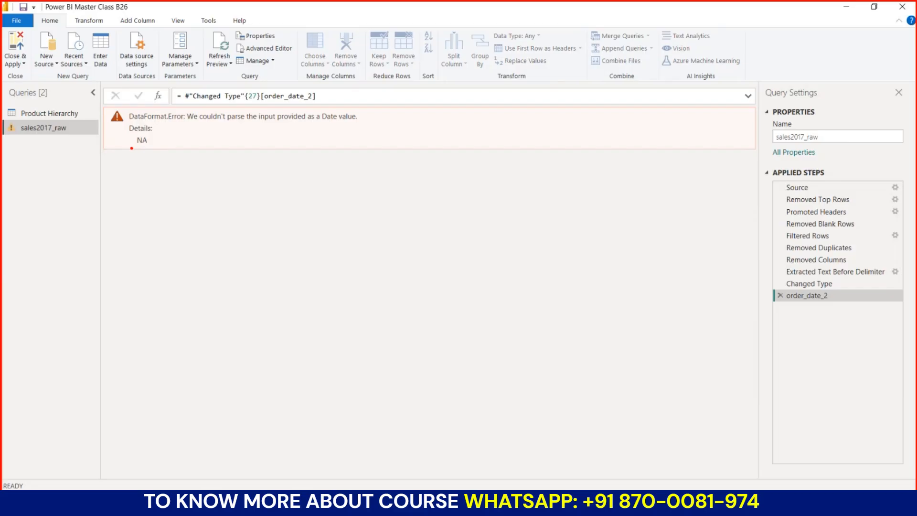
pyautogui.moveTo(132, 148)
pyautogui.mouseDown()
pyautogui.moveTo(149, 149)
pyautogui.moveTo(152, 134)
pyautogui.moveTo(136, 129)
pyautogui.moveTo(128, 146)
pyautogui.mouseUp()
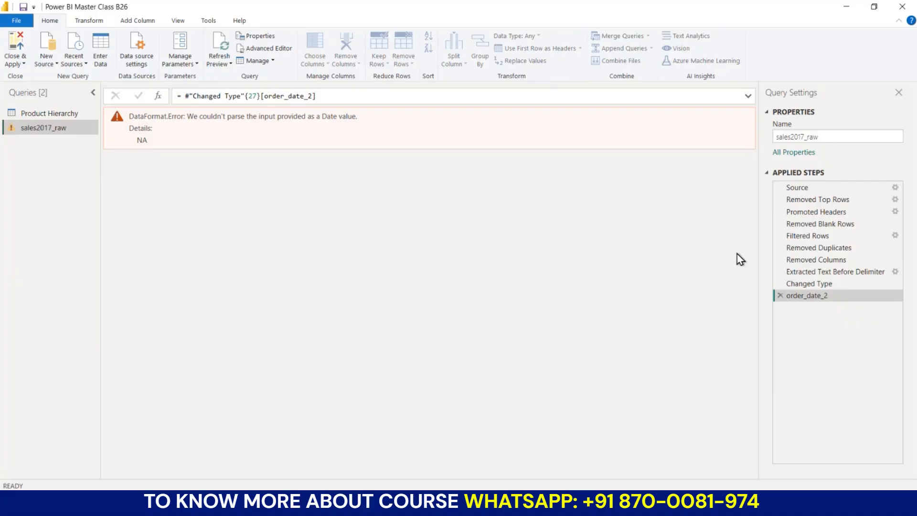
pyautogui.click(779, 296)
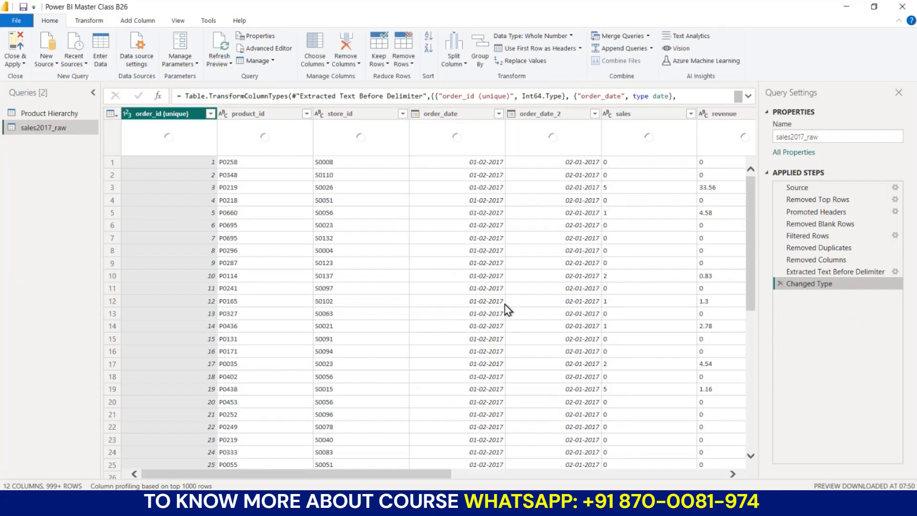
# Go back to the Extracted Text Before Delimiter step and search the order_date_2 filter values for "na", then close the filter without applying it
pyautogui.hscroll(5, 375, 317)
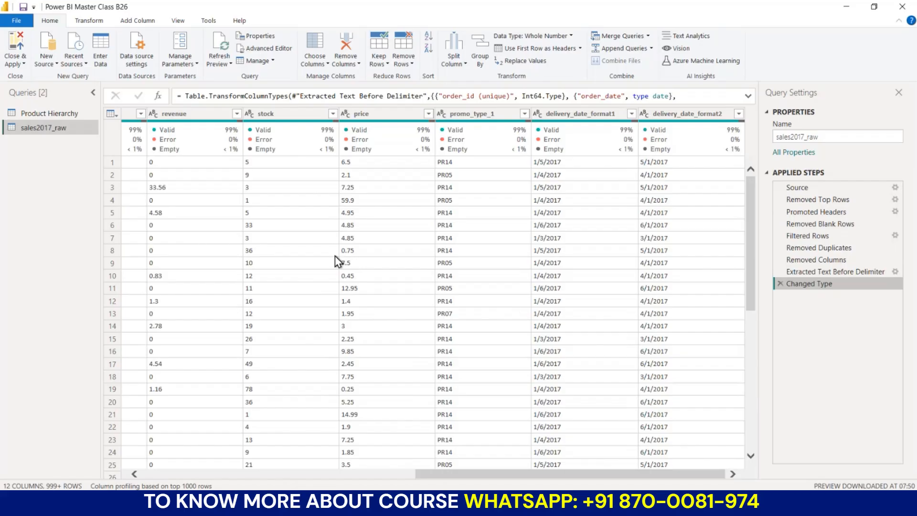
pyautogui.hscroll(-10, 338, 262)
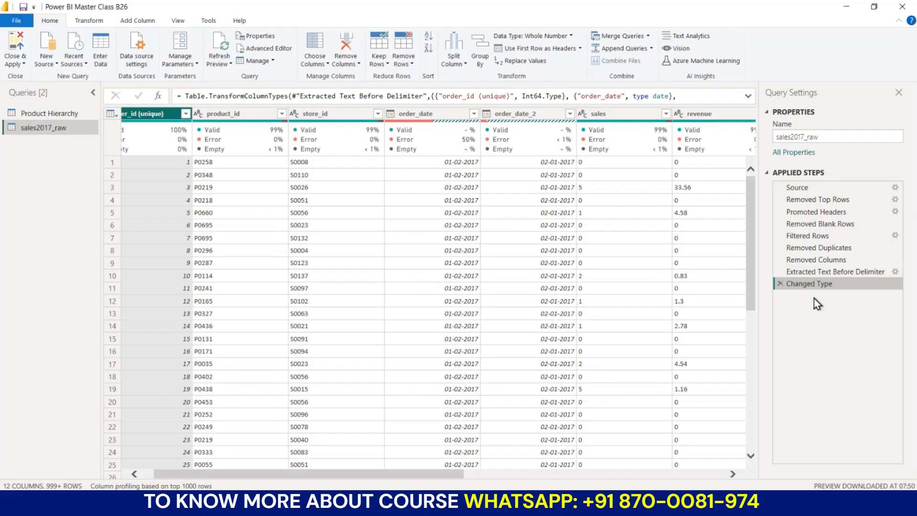
pyautogui.click(810, 272)
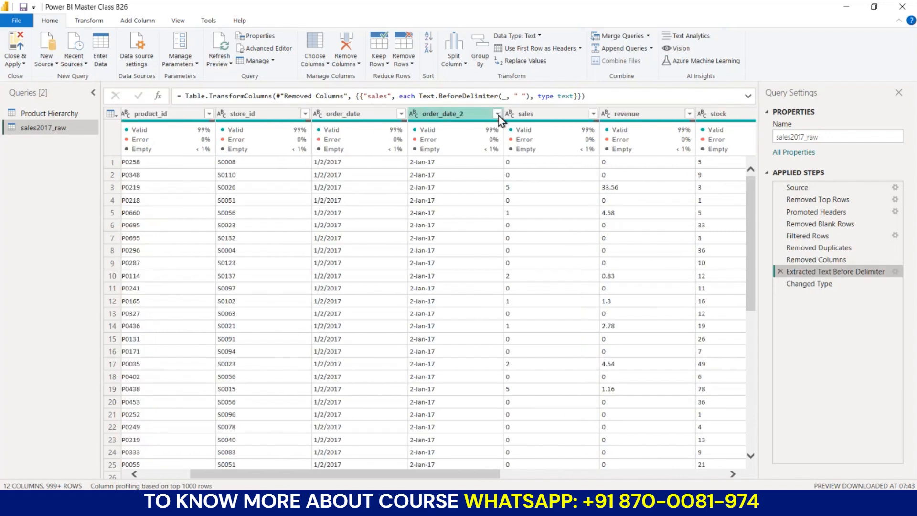
pyautogui.click(497, 114)
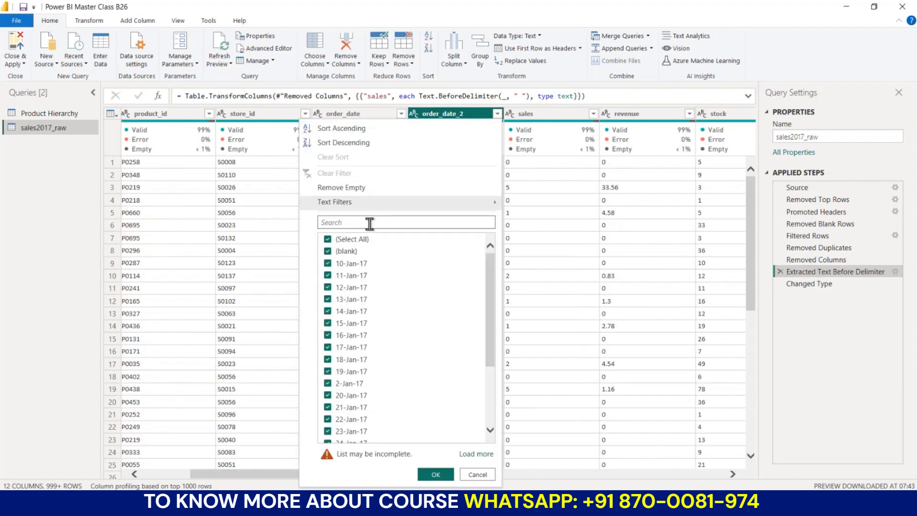
pyautogui.click(369, 222)
pyautogui.write('na')
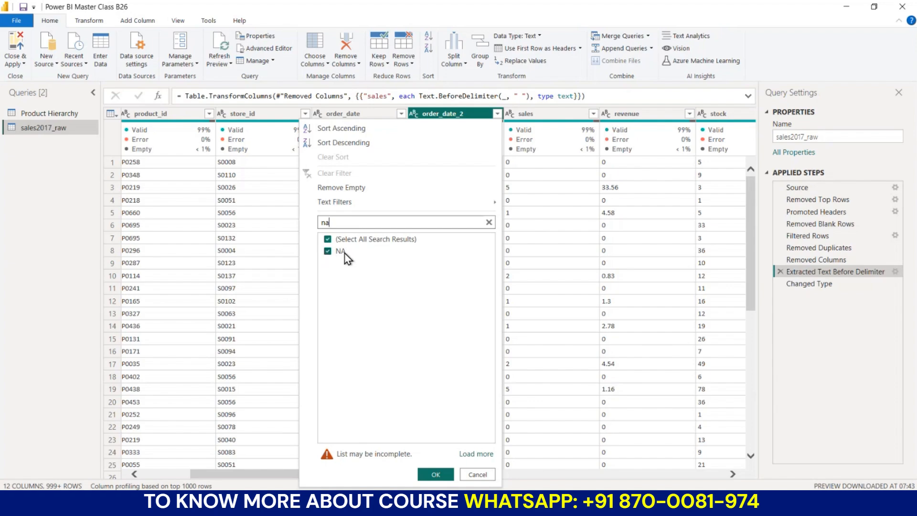
pyautogui.click(477, 474)
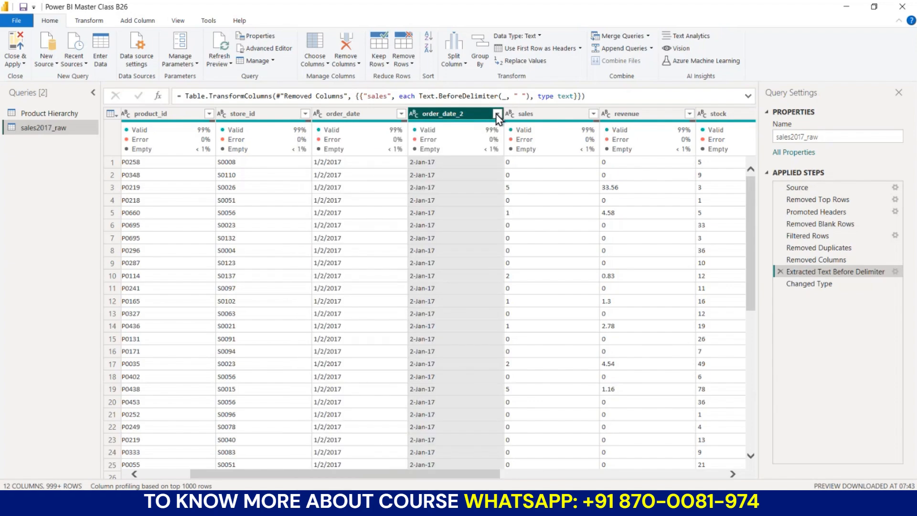
# Insert a Replace Values step on order_date_2 before Changed Type, replacing NA with an empty value
pyautogui.rightClick(452, 117)
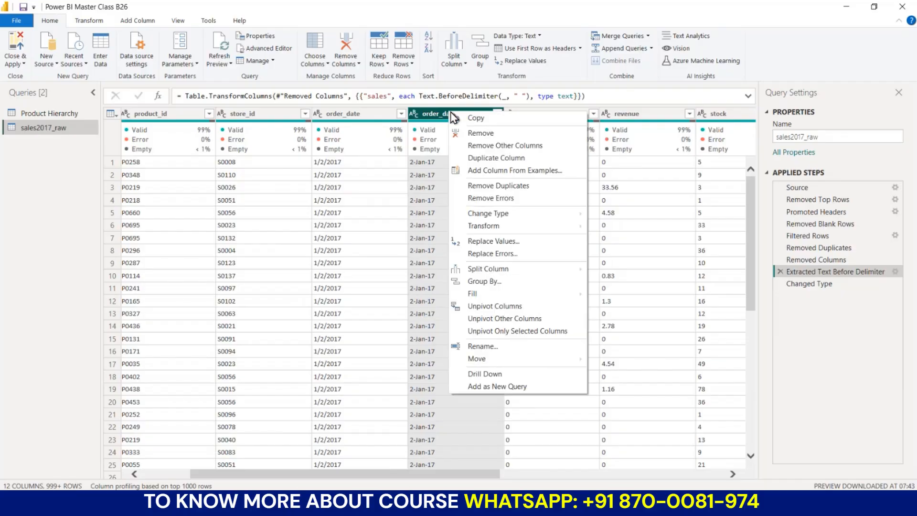
pyautogui.click(521, 243)
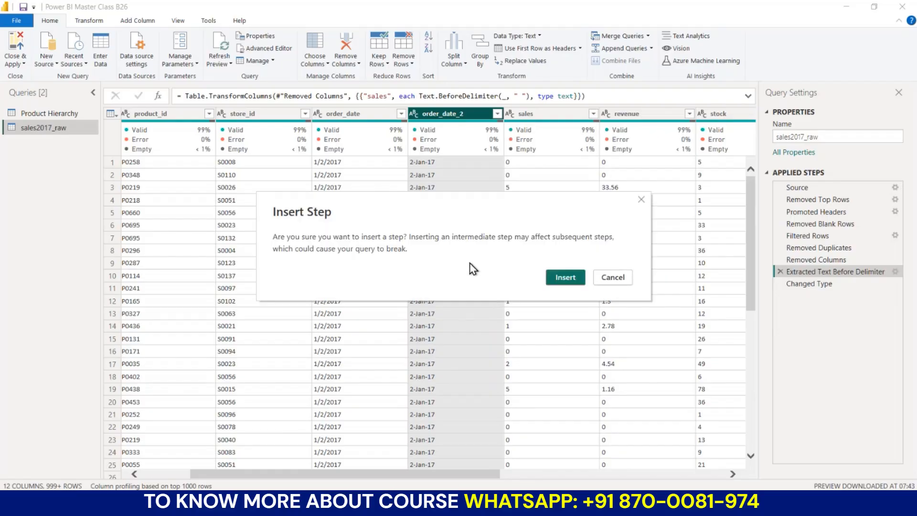
pyautogui.click(571, 279)
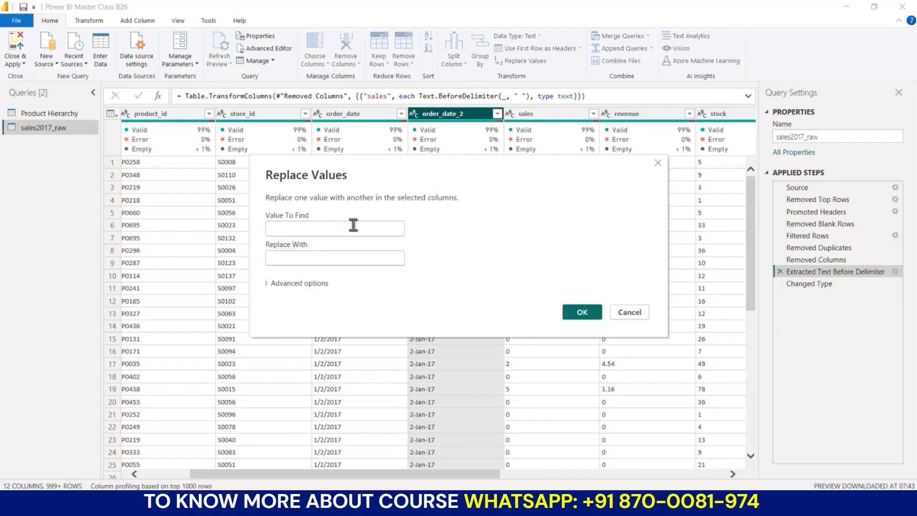
pyautogui.click(354, 225)
pyautogui.write('NA')
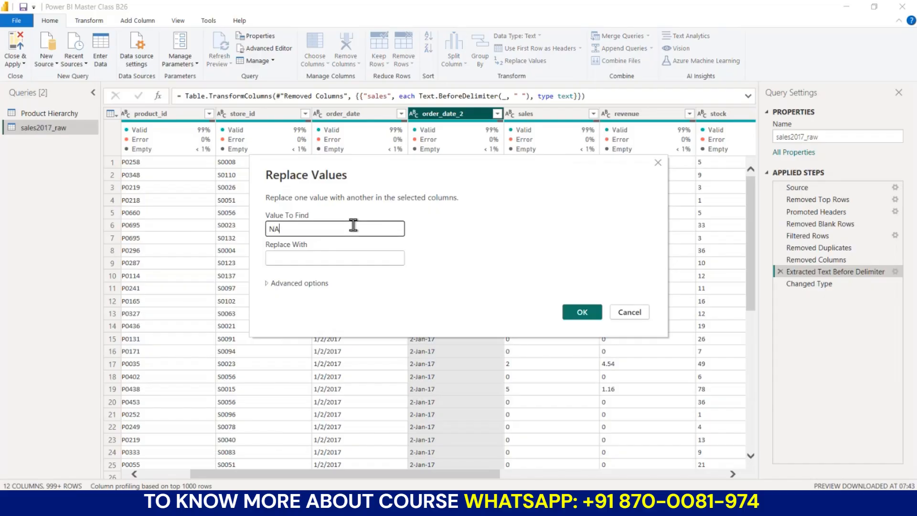
pyautogui.click(306, 262)
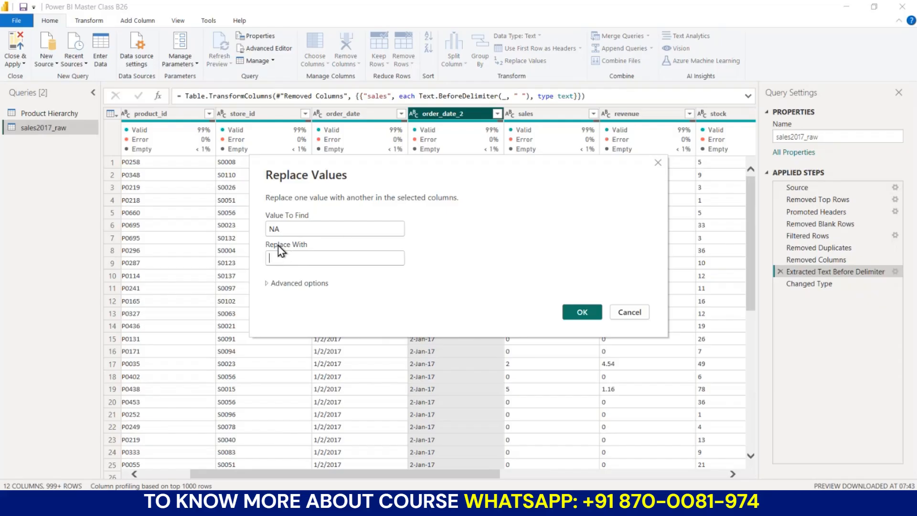
pyautogui.click(582, 313)
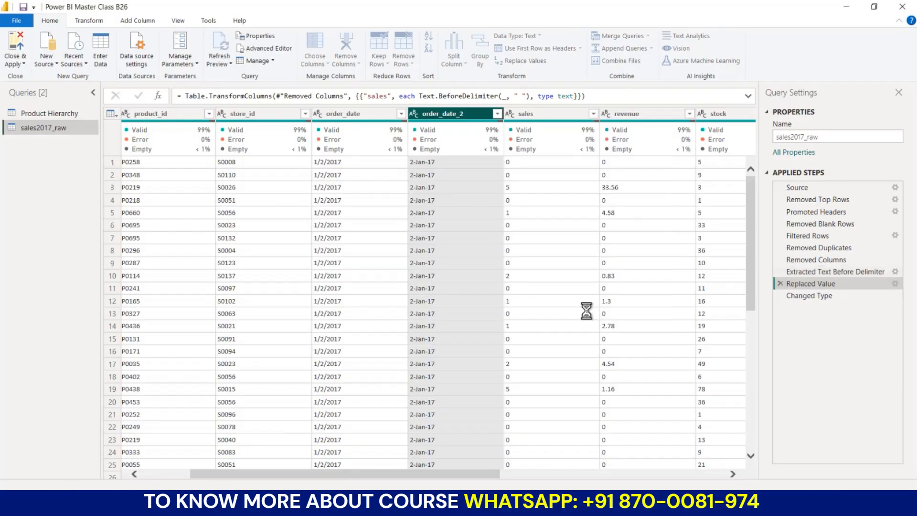
# Return to the Changed Type step and check the order_date_2 column quality and its cell in row 28
pyautogui.click(811, 300)
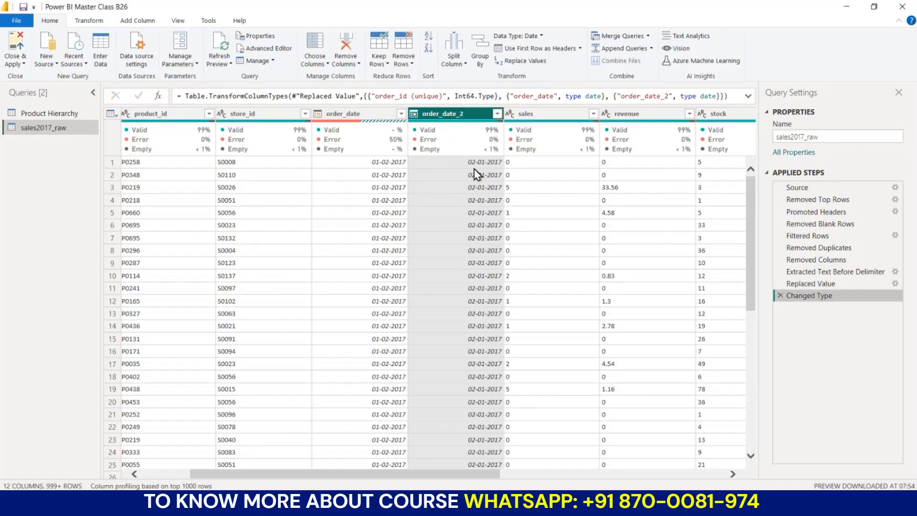
pyautogui.moveTo(482, 142)
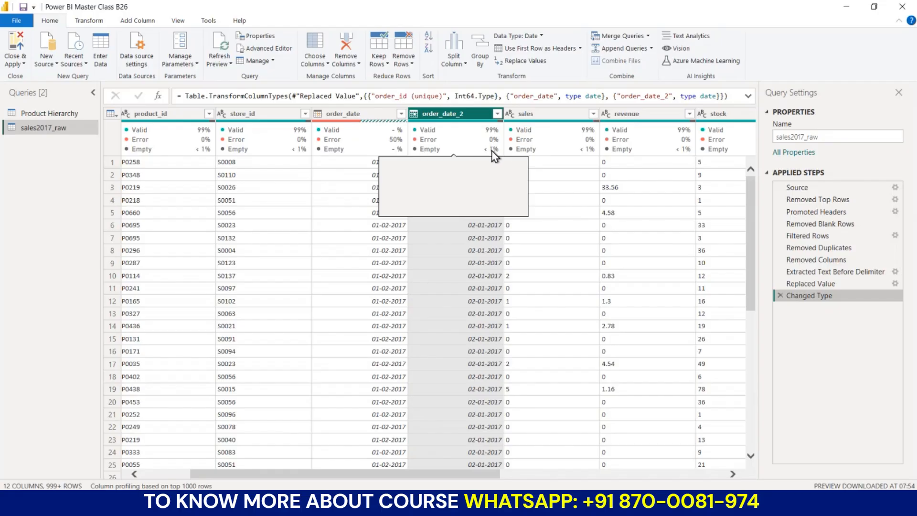
pyautogui.click(455, 316)
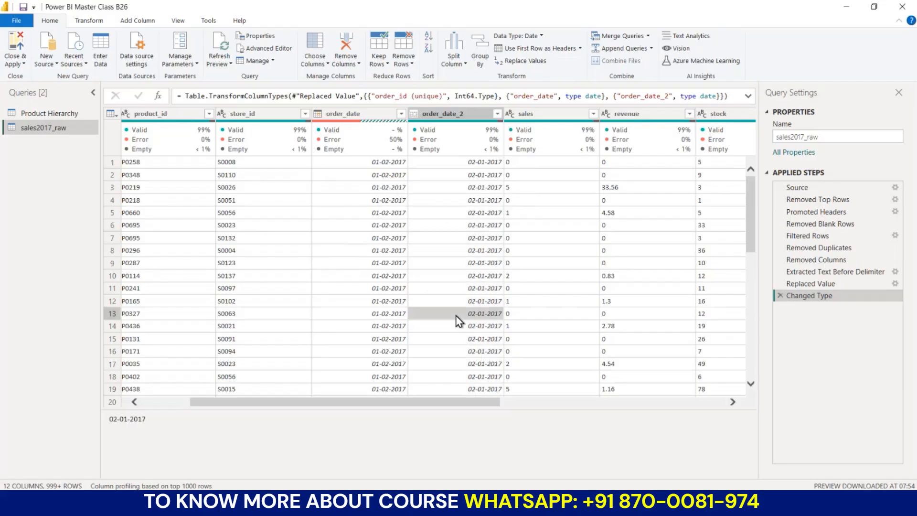
pyautogui.scroll(-5, 455, 315)
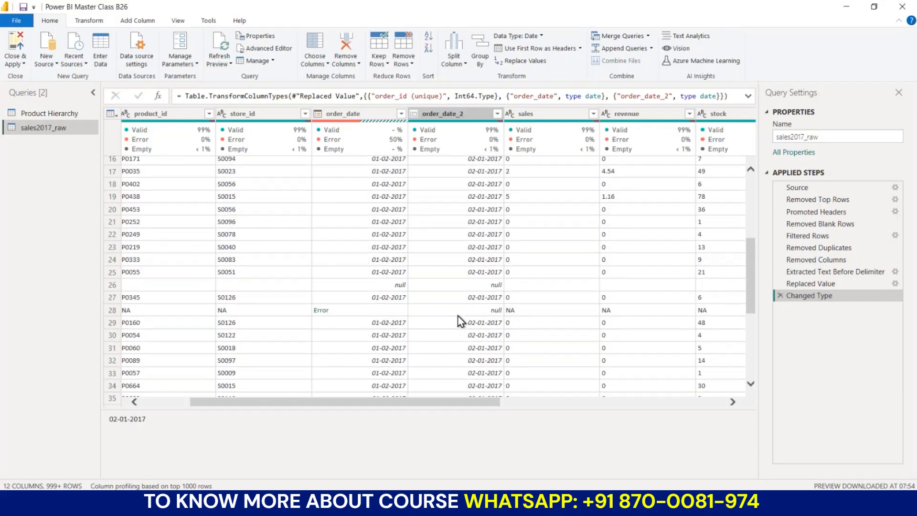
pyautogui.click(457, 310)
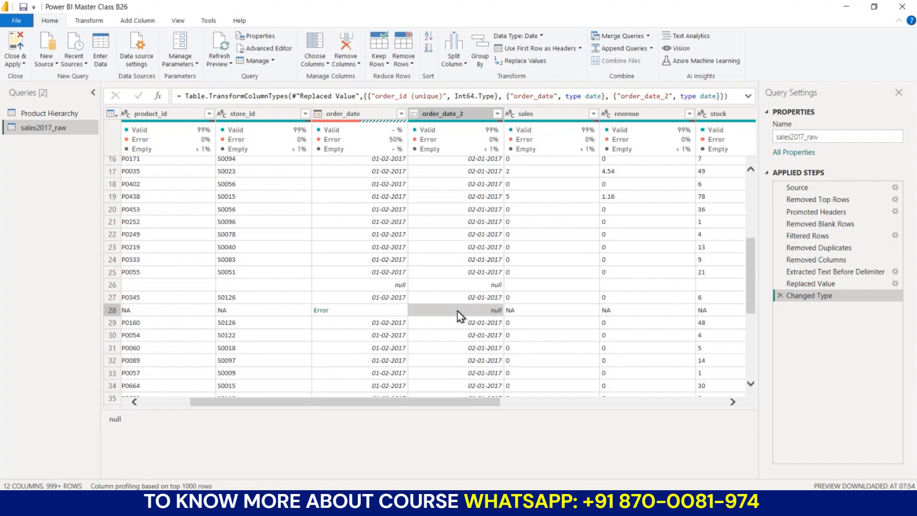
pyautogui.scroll(5, 459, 315)
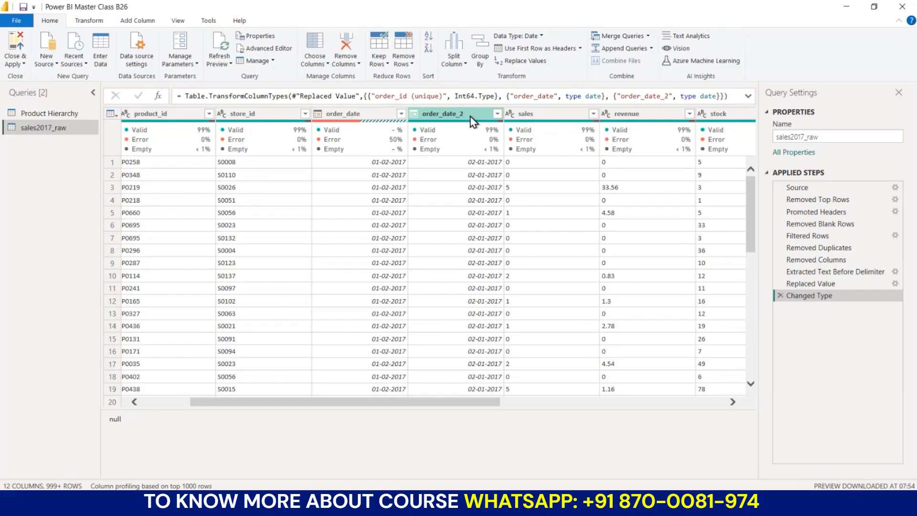
# Check the error figure of the order_date column and look at its first date values
pyautogui.click(354, 114)
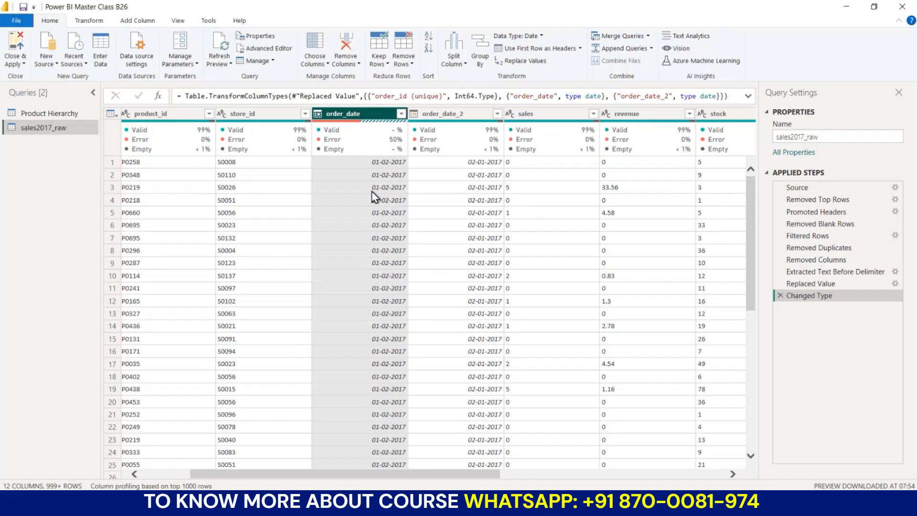
pyautogui.moveTo(394, 143)
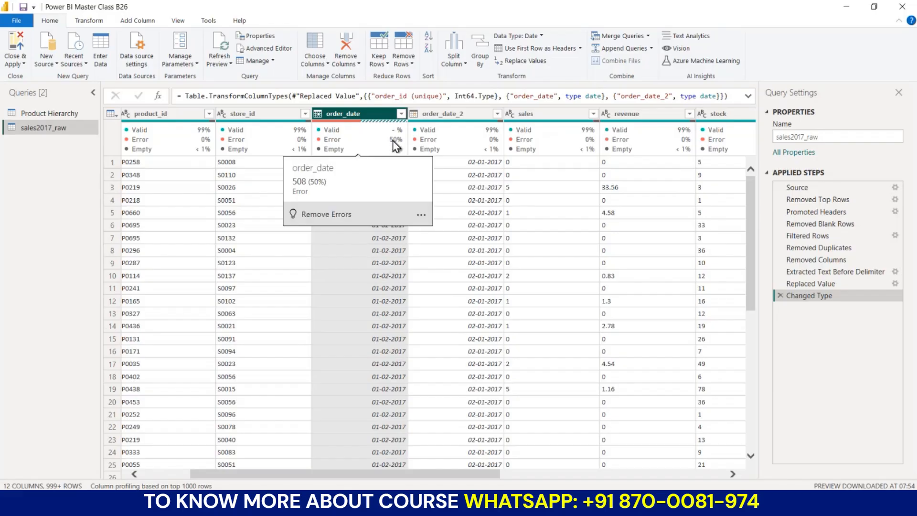
pyautogui.click(341, 288)
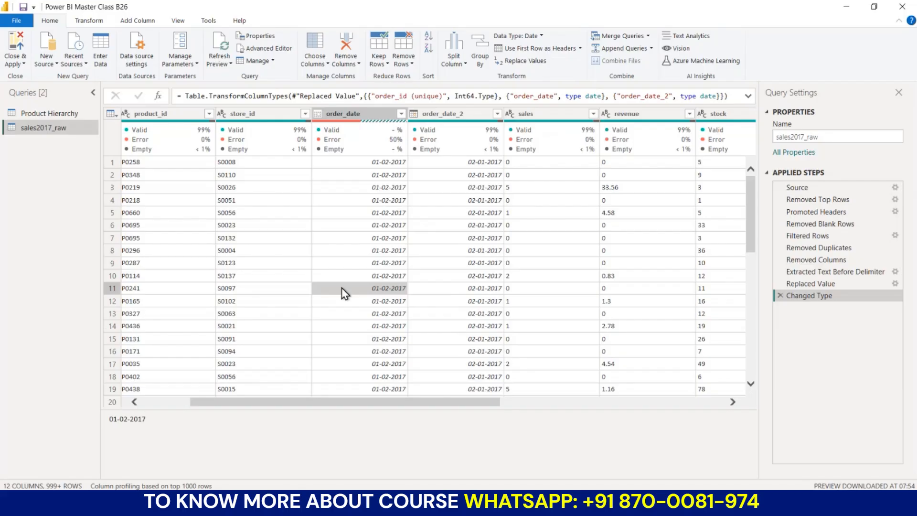
pyautogui.click(377, 249)
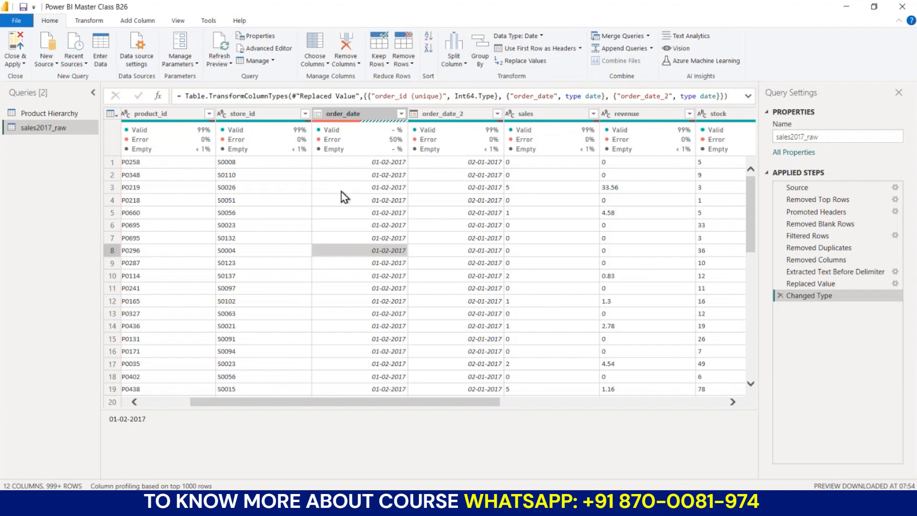
# Look through the rows of the order_date column to find where the conversion errors start
pyautogui.scroll(-10, 374, 176)
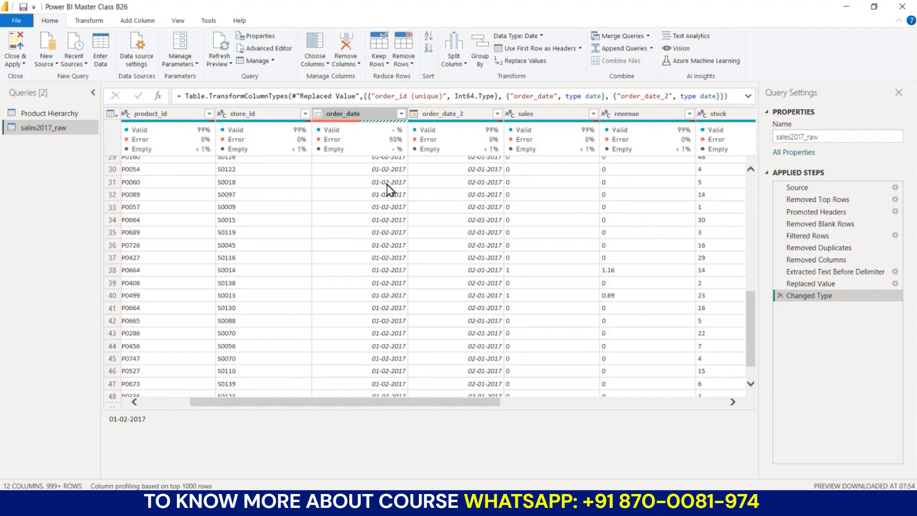
pyautogui.scroll(-1, 388, 216)
pyautogui.scroll(-20, 389, 216)
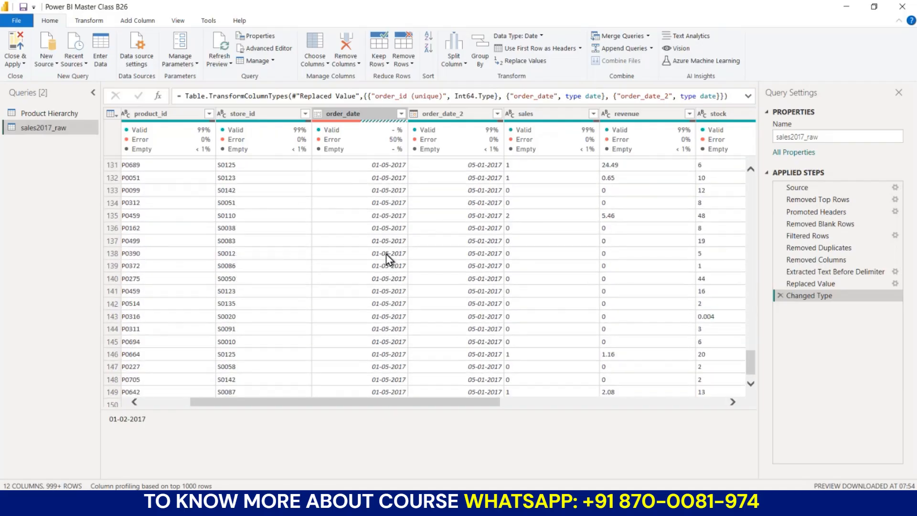
pyautogui.scroll(-16, 386, 254)
pyautogui.scroll(-20, 385, 254)
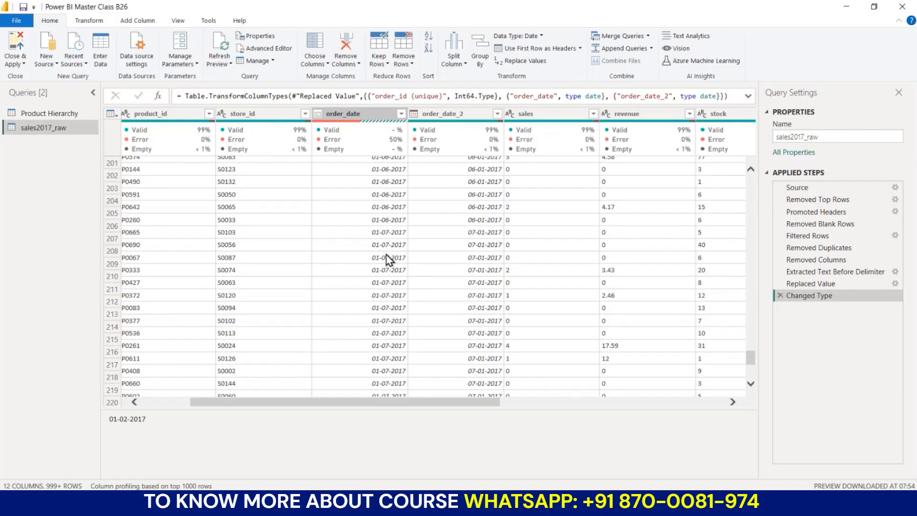
pyautogui.scroll(-20, 386, 254)
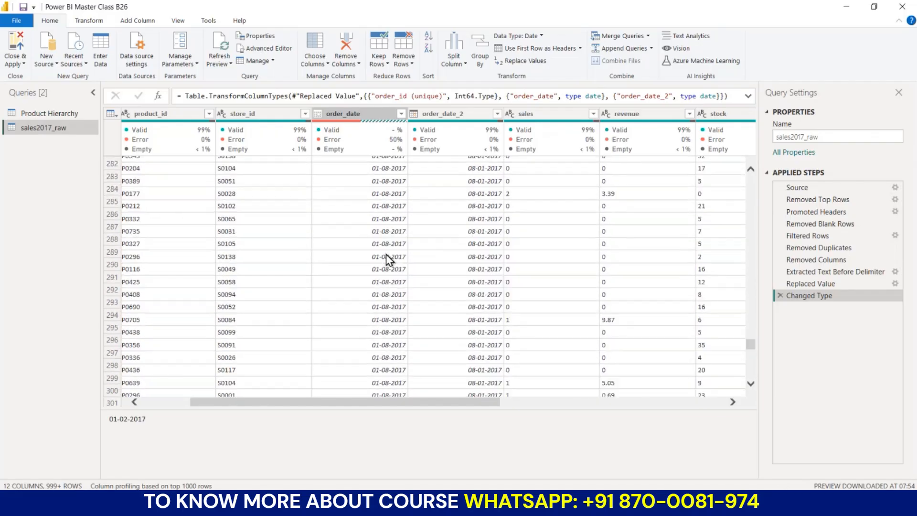
pyautogui.scroll(-20, 386, 254)
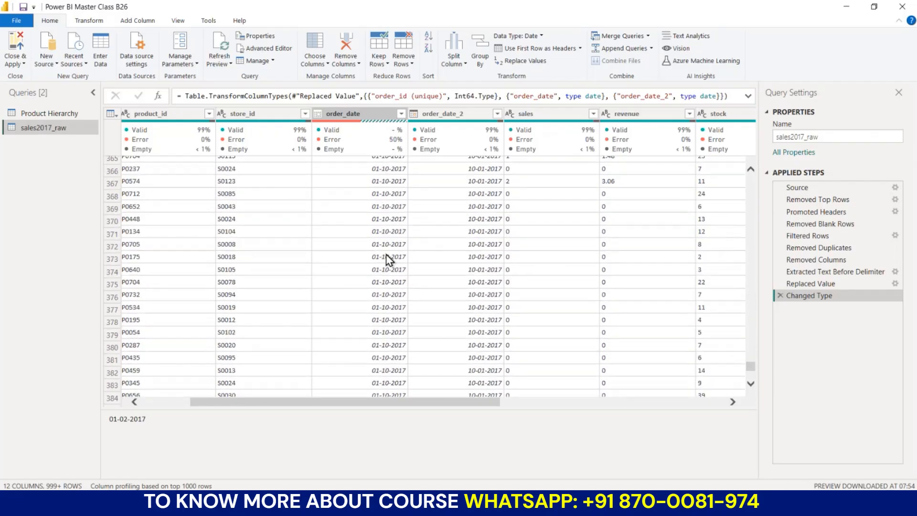
pyautogui.scroll(-10, 385, 254)
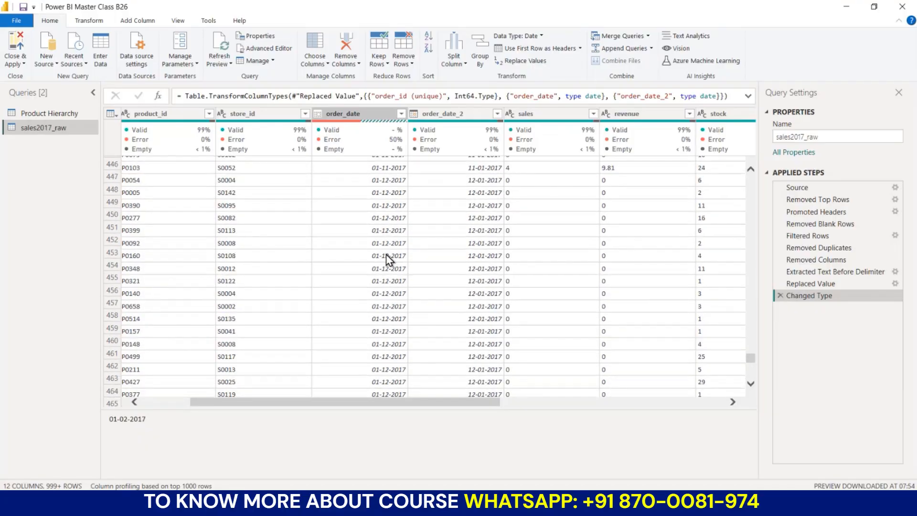
pyautogui.scroll(-6, 387, 259)
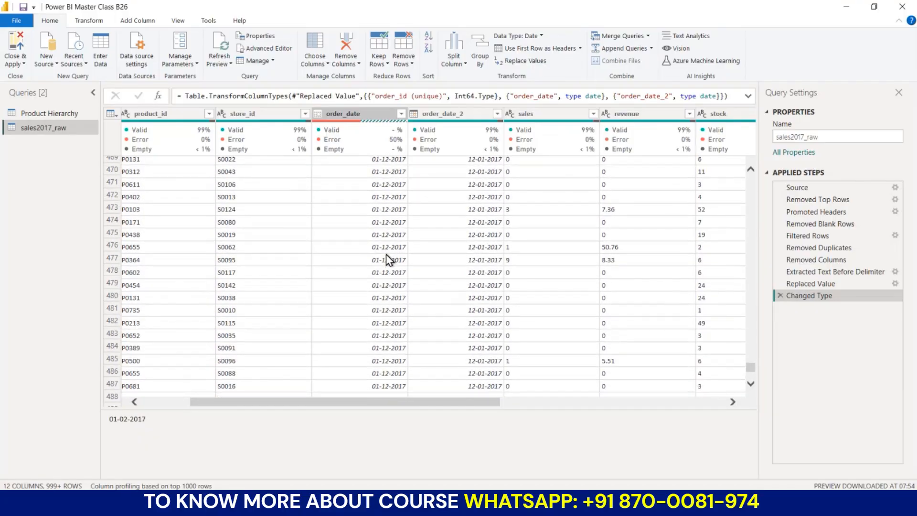
pyautogui.scroll(-1, 388, 247)
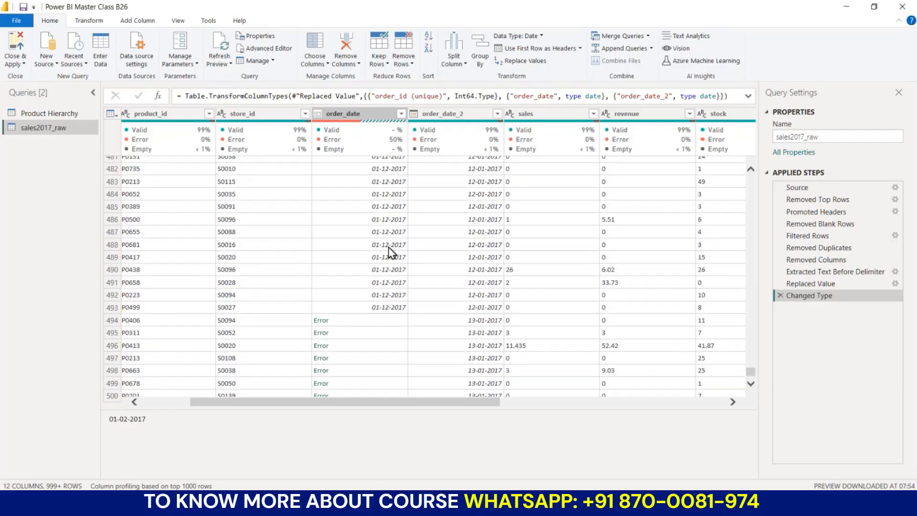
pyautogui.scroll(-1, 389, 327)
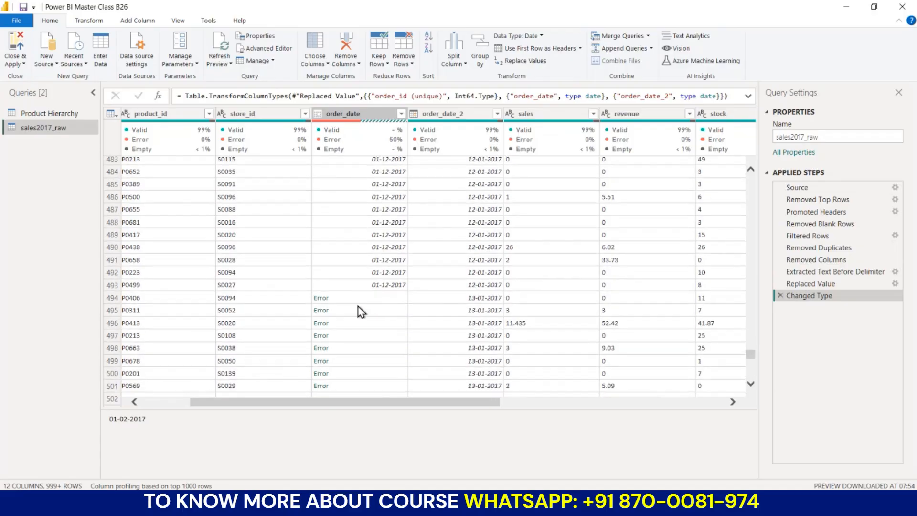
# Inspect the error details of the order_date cell in row 494 and delete the navigation step this adds
pyautogui.click(322, 301)
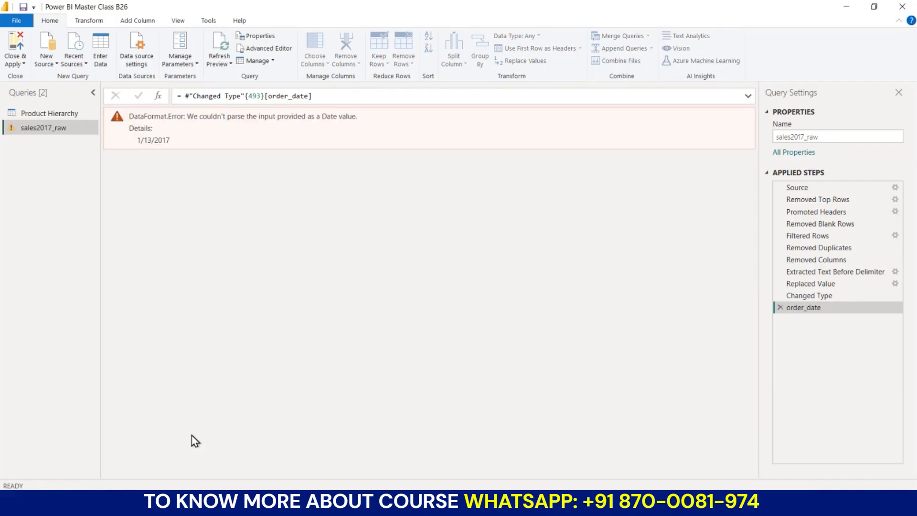
pyautogui.hotkey('ctrl', '2')
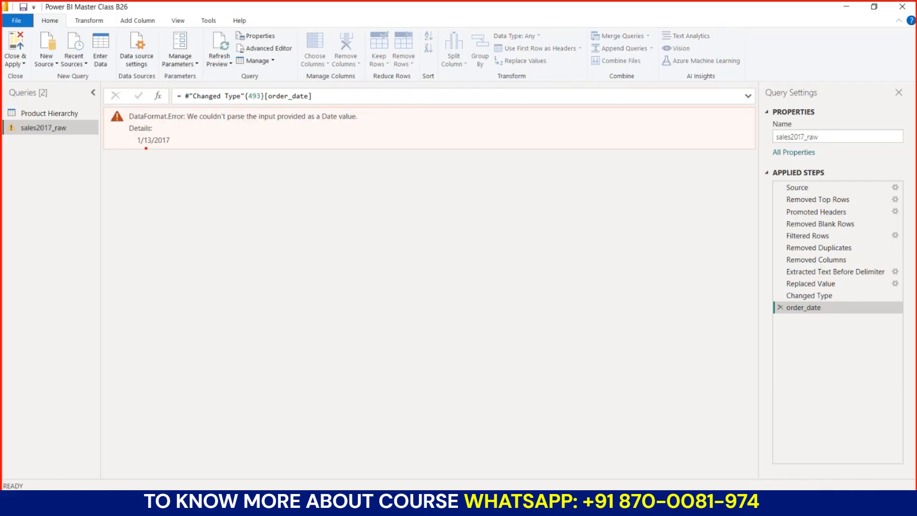
pyautogui.moveTo(162, 147); pyautogui.dragTo(170, 147)
pyautogui.moveTo(133, 145); pyautogui.dragTo(176, 147)
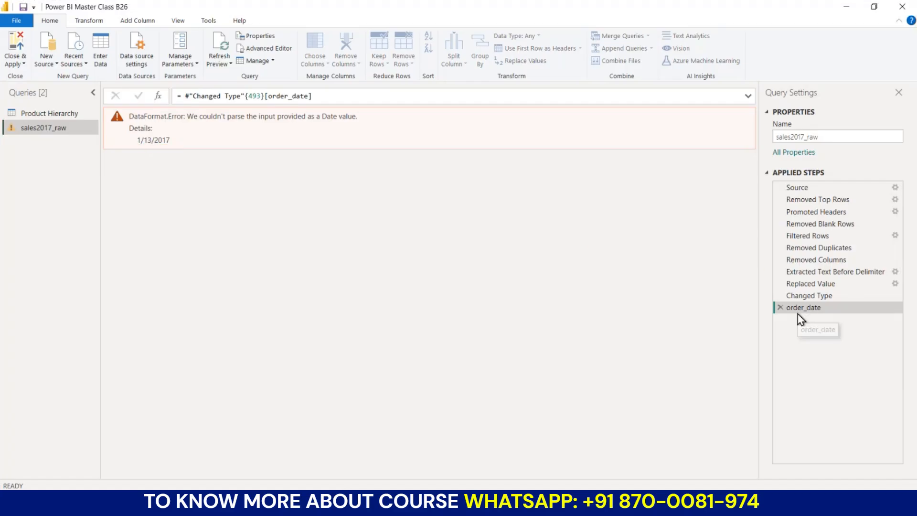
pyautogui.click(780, 308)
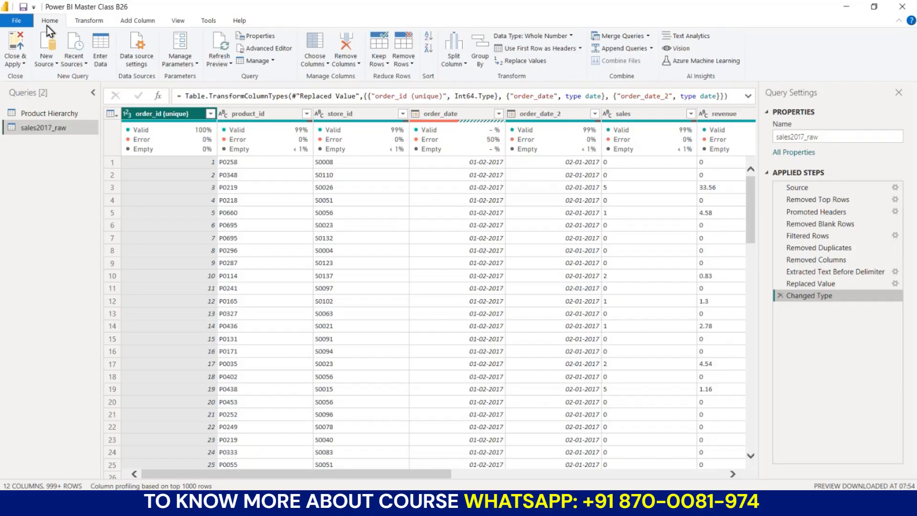
# Check the current file's regional settings for the import locale in the options, leaving them without changes
pyautogui.click(16, 25)
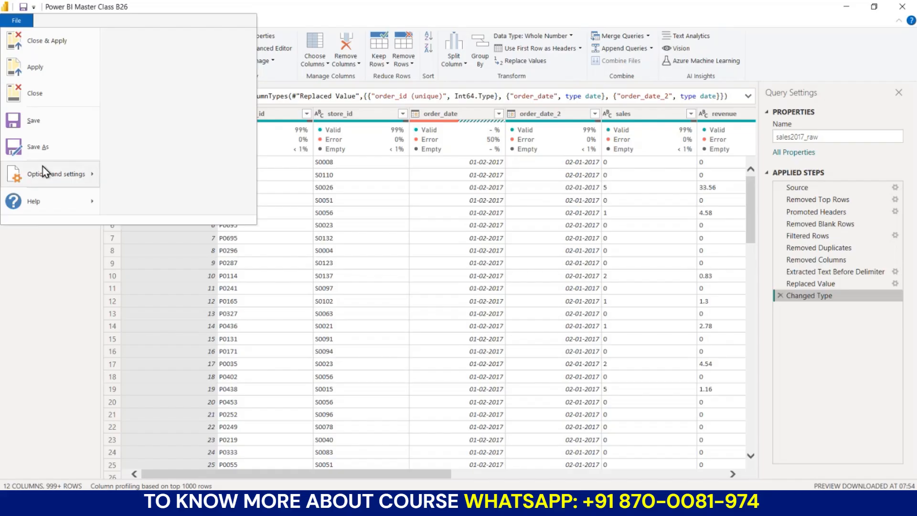
pyautogui.moveTo(63, 174)
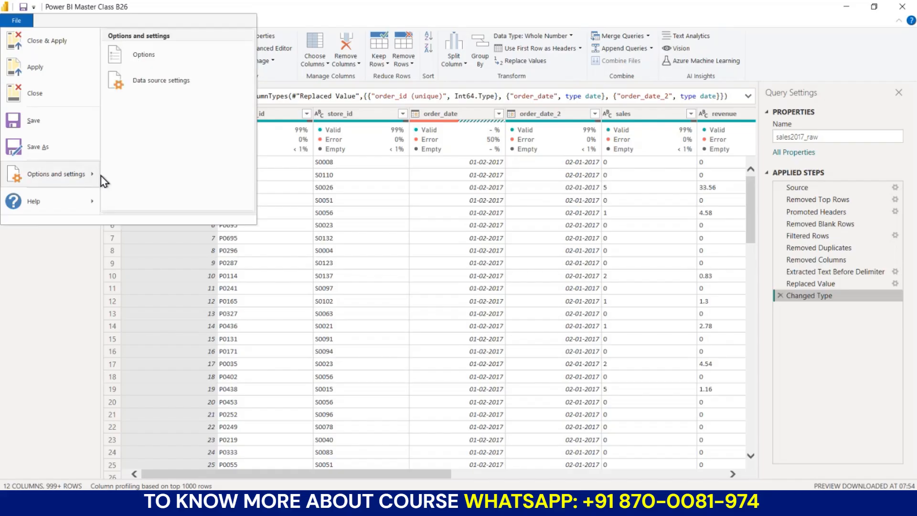
pyautogui.click(148, 59)
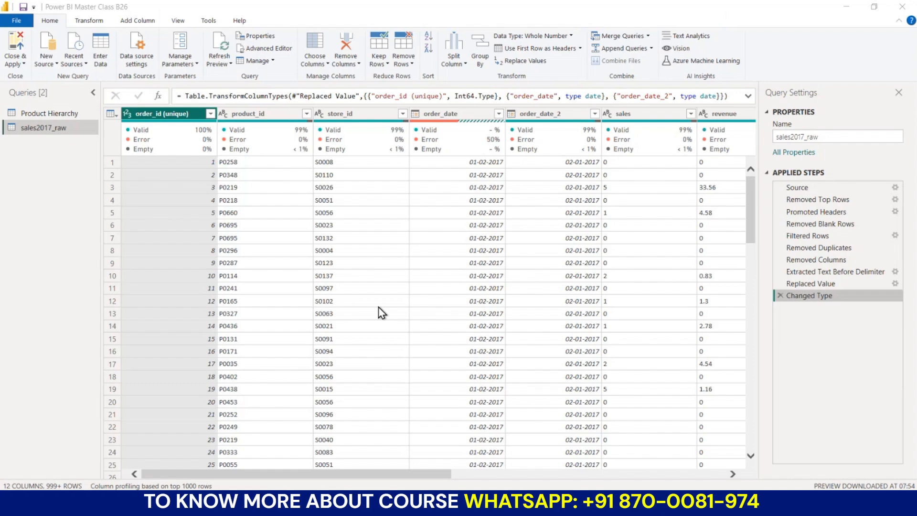
pyautogui.scroll(-5, 380, 312)
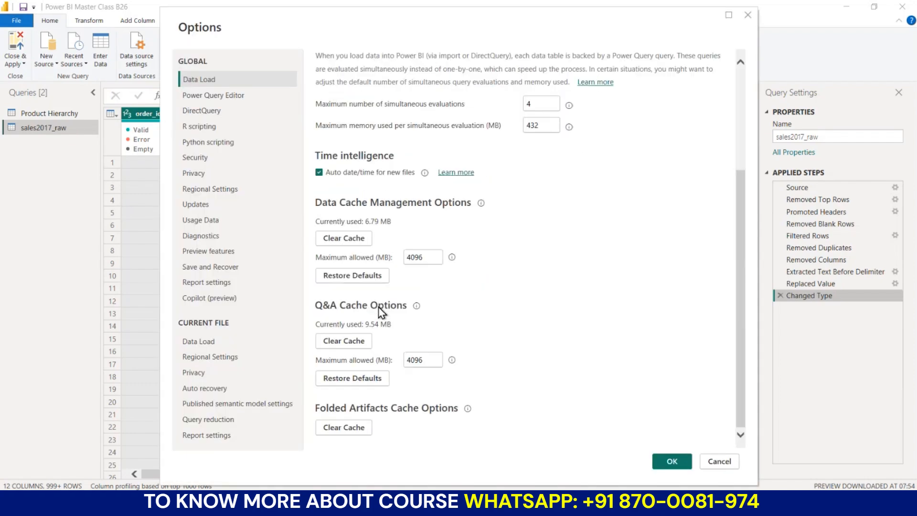
pyautogui.scroll(5, 380, 311)
pyautogui.scroll(-4, 380, 311)
pyautogui.scroll(4, 380, 311)
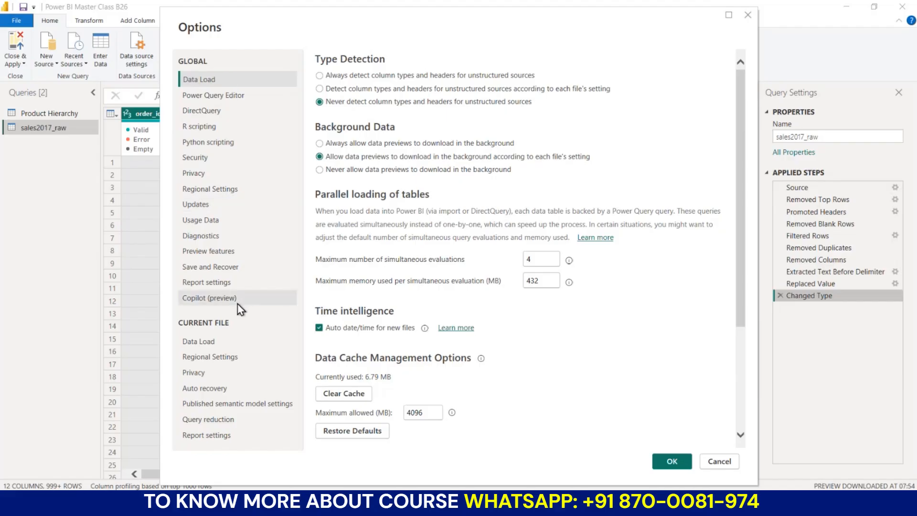
pyautogui.click(209, 358)
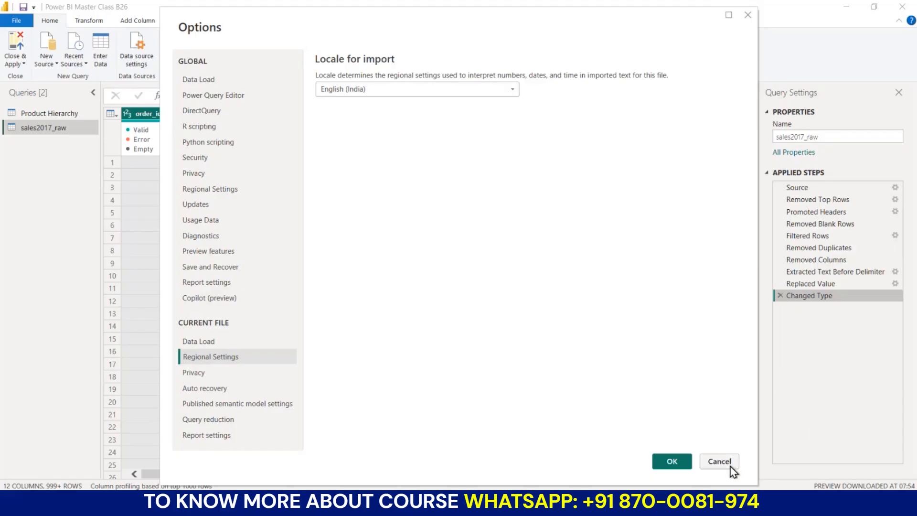
pyautogui.click(719, 461)
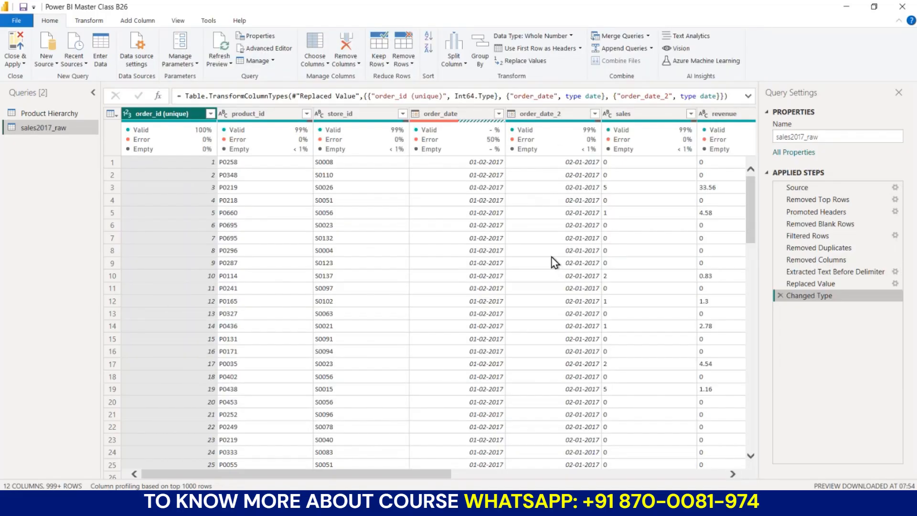
# Go back to the Replaced Value step to view the date columns as text before the type change
pyautogui.click(806, 284)
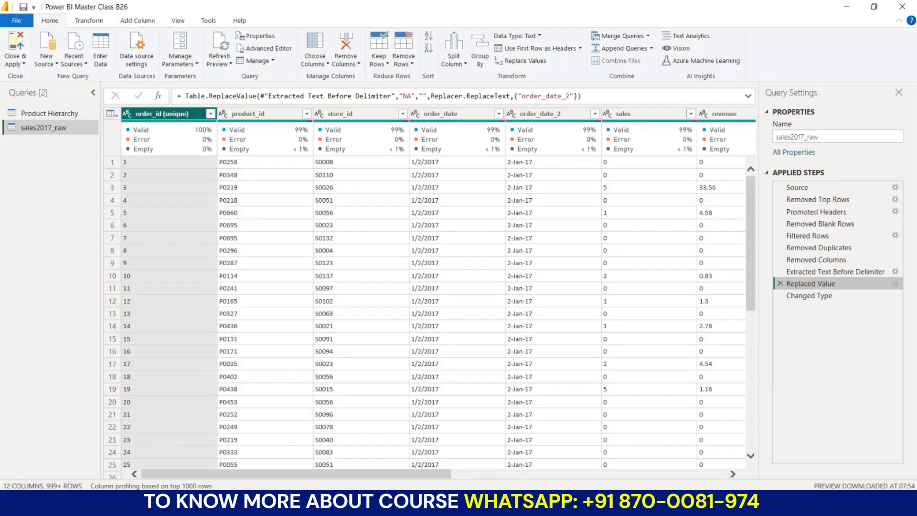
pyautogui.moveTo(424, 503)
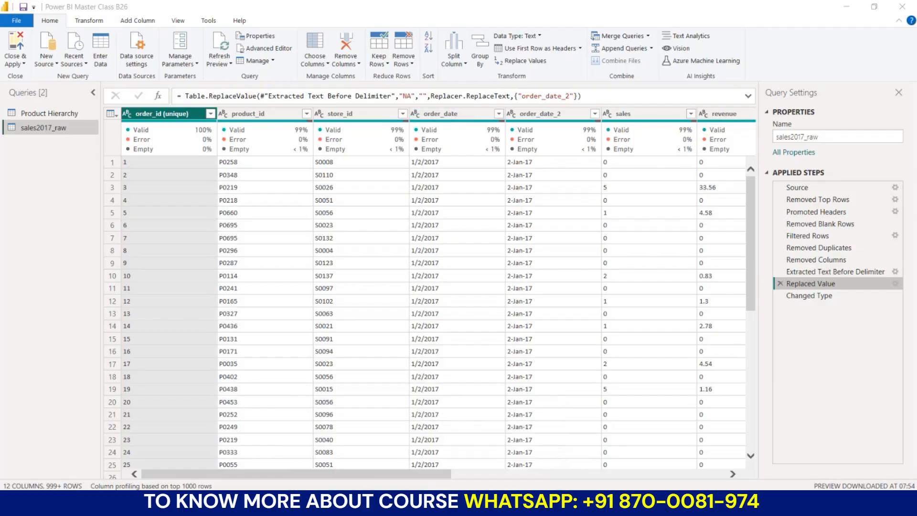
pyautogui.click(496, 454)
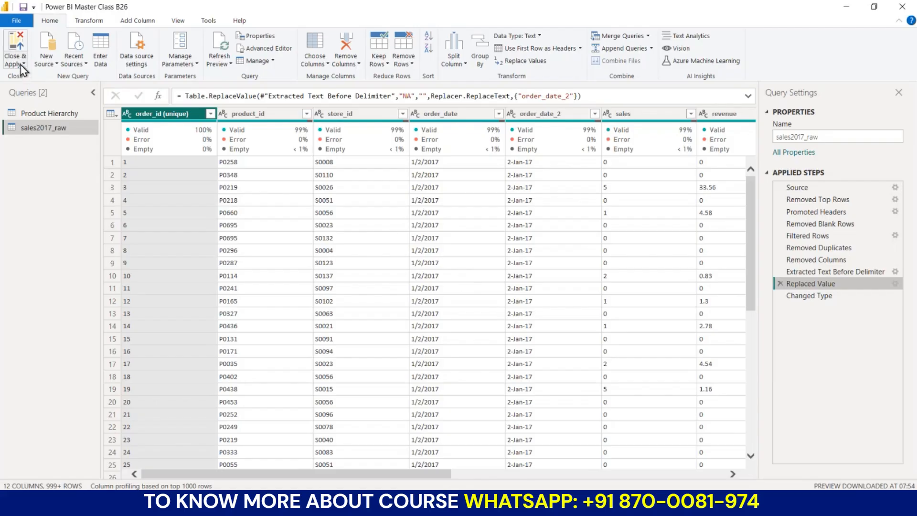
# Look through the locales offered in the current file's regional settings, leave without changes and return to the Power Query Editor
pyautogui.click(23, 23)
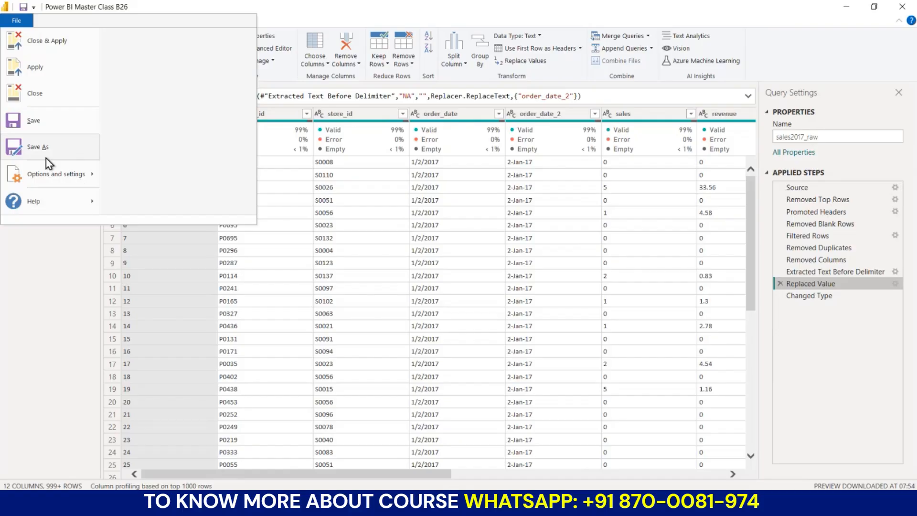
pyautogui.moveTo(53, 175)
pyautogui.click(156, 57)
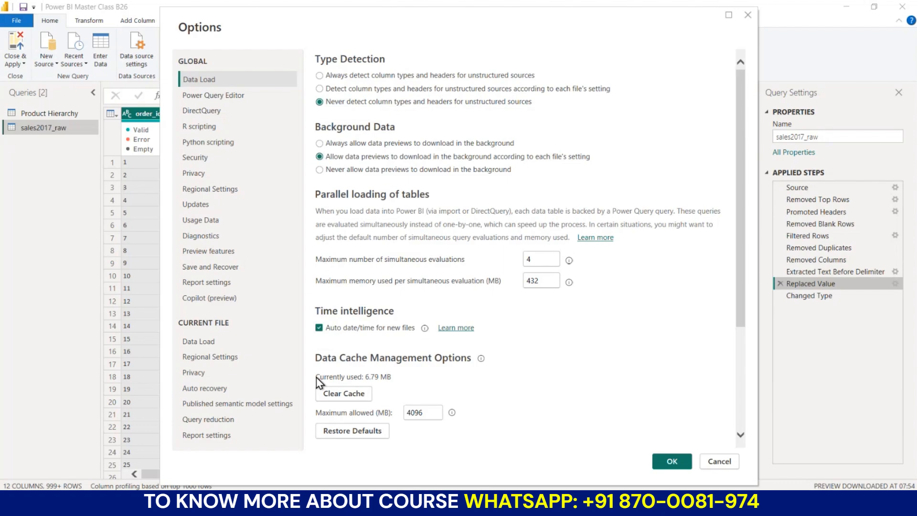
pyautogui.click(212, 363)
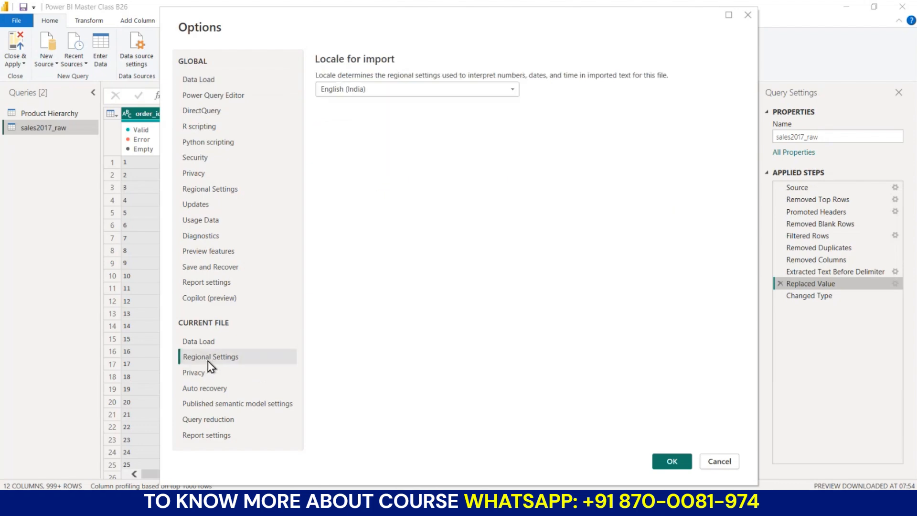
pyautogui.click(401, 92)
pyautogui.scroll(-2, 385, 240)
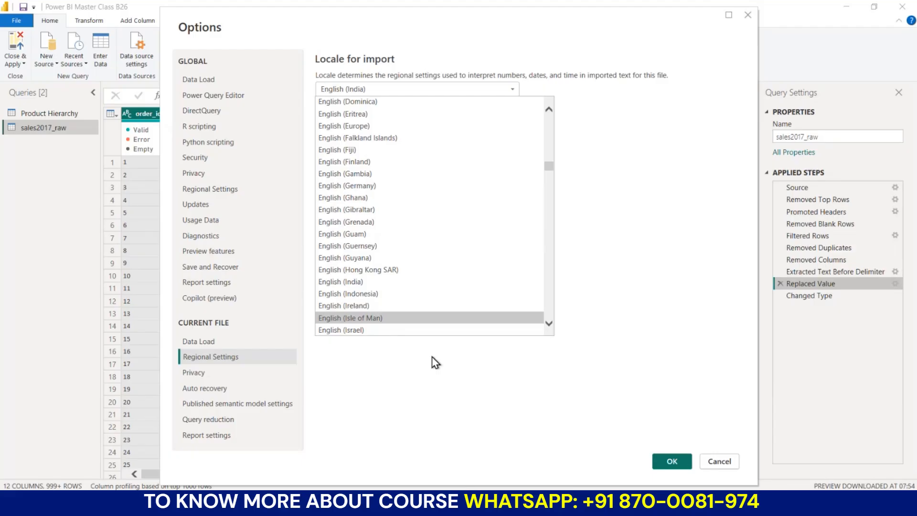
pyautogui.click(723, 465)
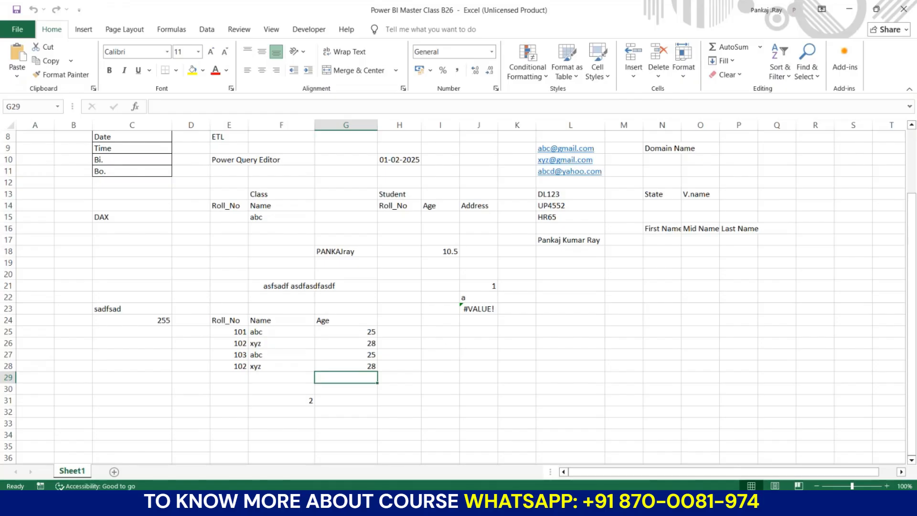
pyautogui.click(424, 504)
pyautogui.click(463, 475)
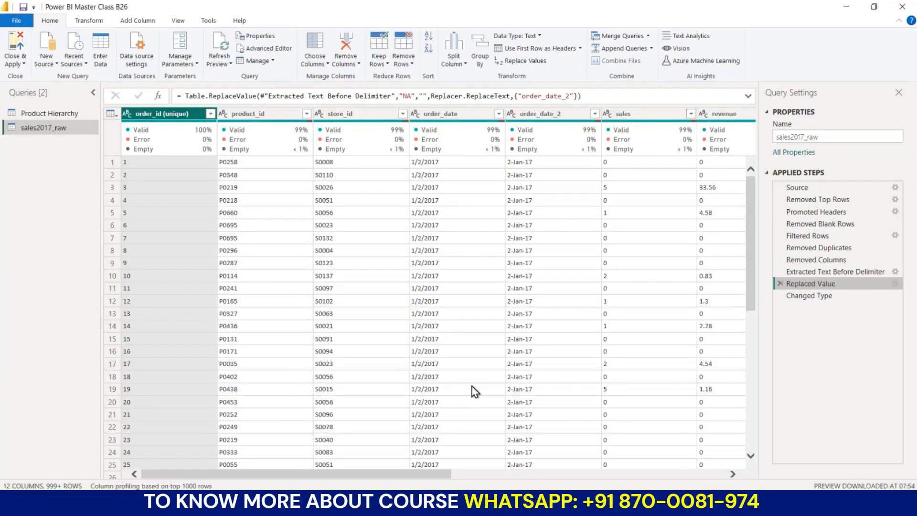
# Examine the type change choices for the order_date column, comparing plain Date with Using Locale
pyautogui.click(454, 114)
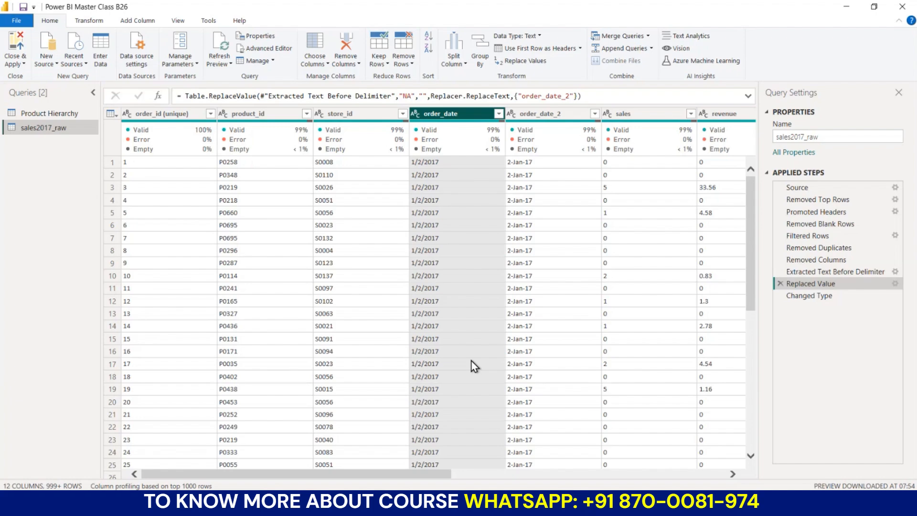
pyautogui.rightClick(451, 116)
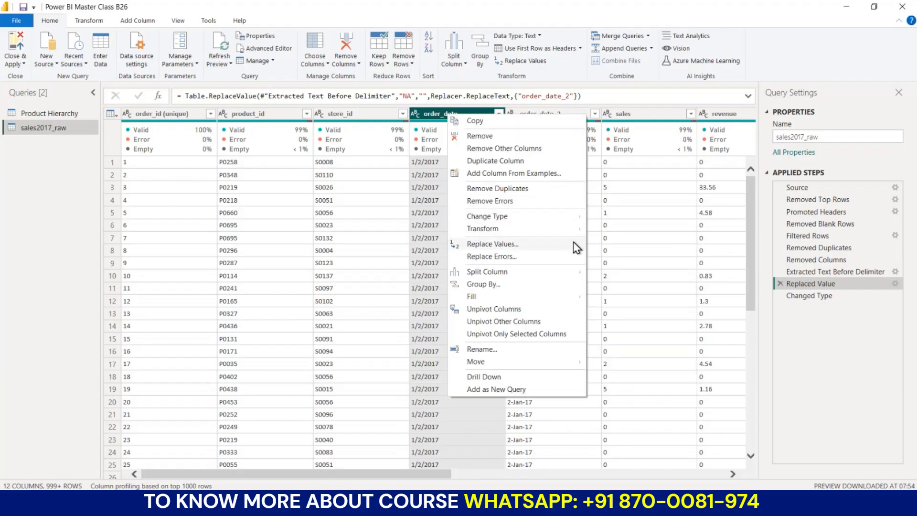
pyautogui.moveTo(553, 220)
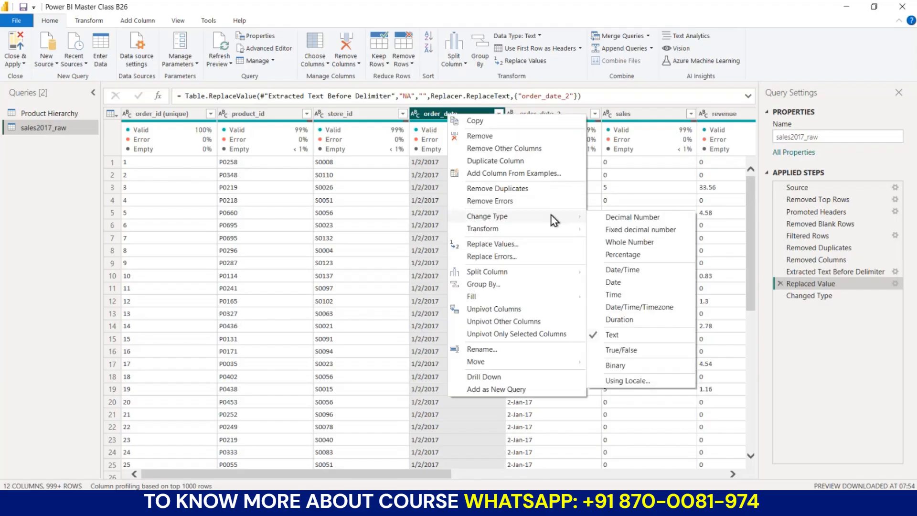
pyautogui.click(626, 386)
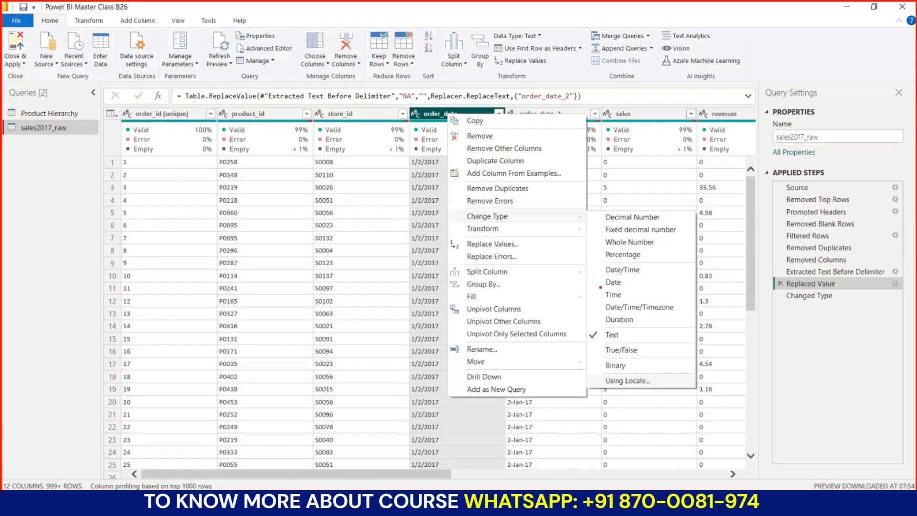
pyautogui.moveTo(629, 286)
pyautogui.mouseDown()
pyautogui.moveTo(603, 276)
pyautogui.moveTo(599, 287)
pyautogui.moveTo(651, 282)
pyautogui.moveTo(641, 285)
pyautogui.mouseUp()
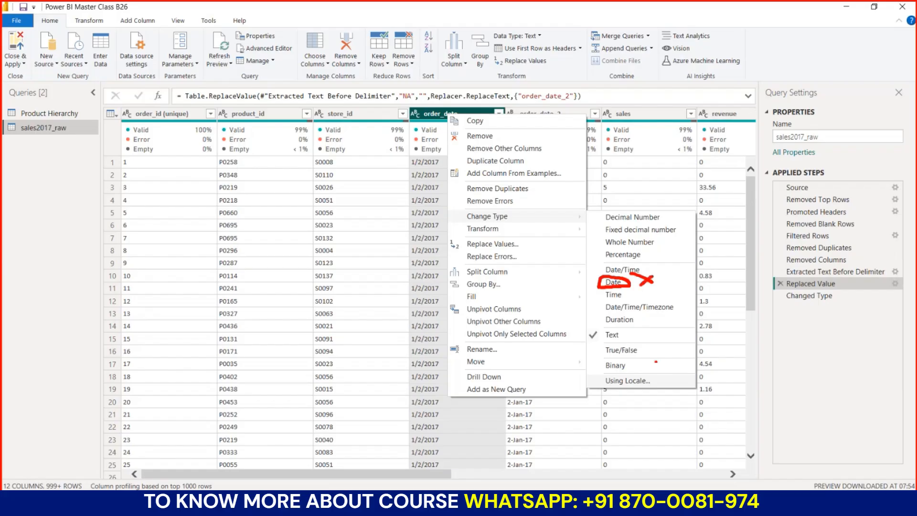
pyautogui.moveTo(650, 387); pyautogui.dragTo(677, 375)
pyautogui.press('Escape')
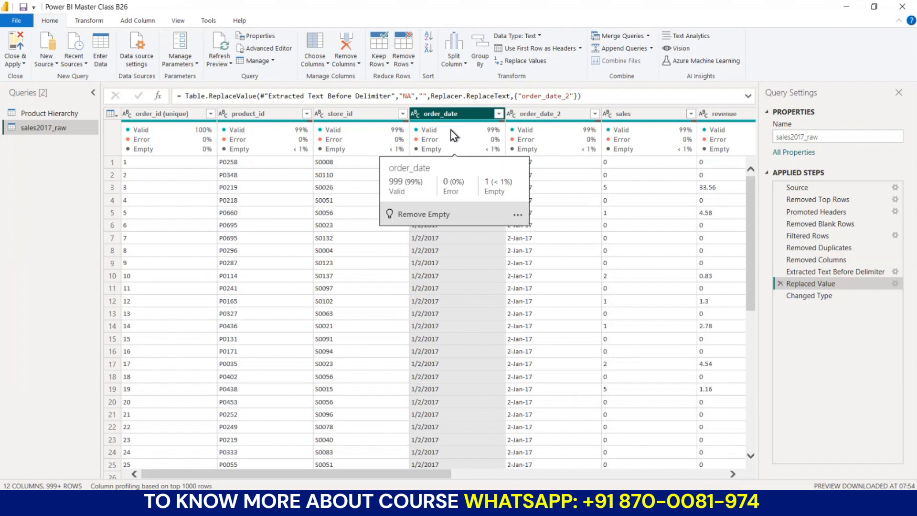
# Delete the Changed Type step and start a type change using locale for the order_date column
pyautogui.click(829, 295)
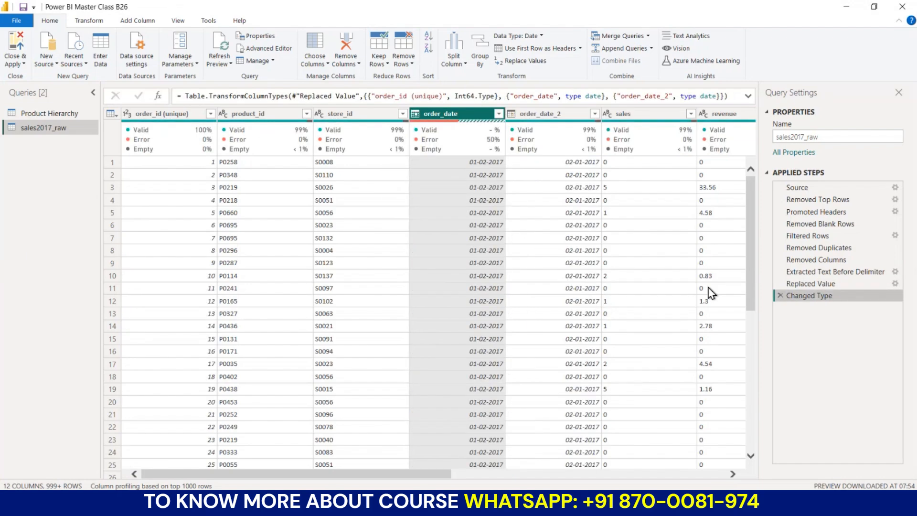
pyautogui.click(781, 296)
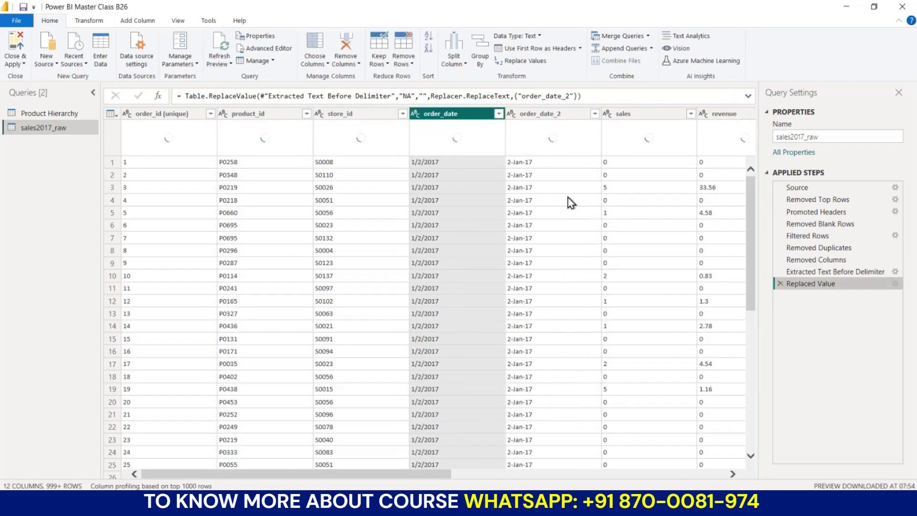
pyautogui.rightClick(448, 117)
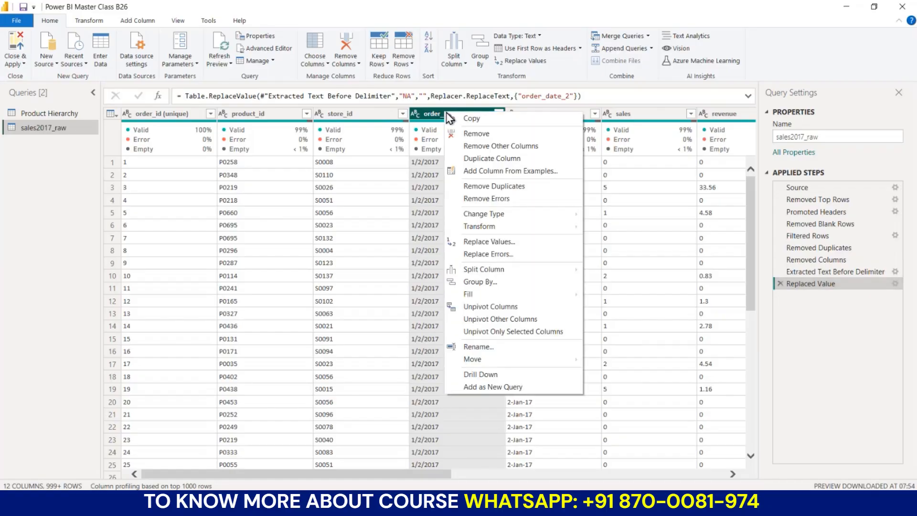
pyautogui.moveTo(495, 215)
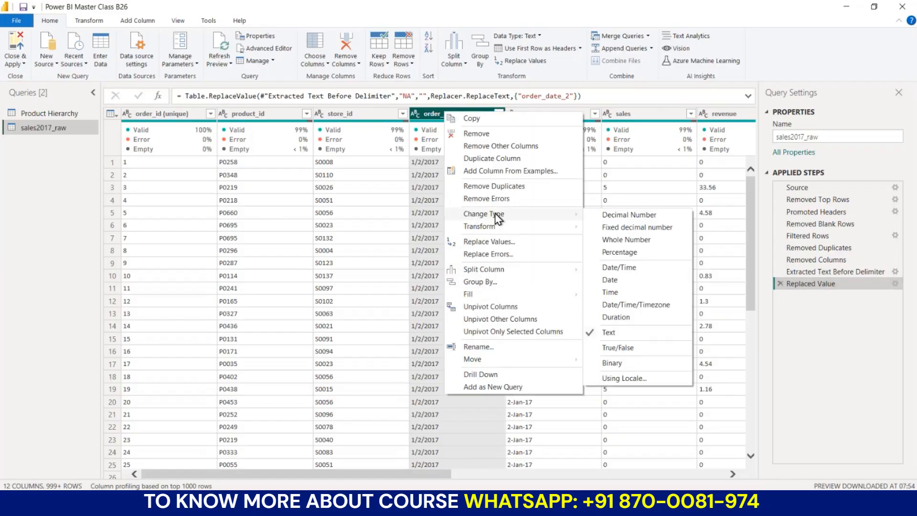
pyautogui.click(616, 379)
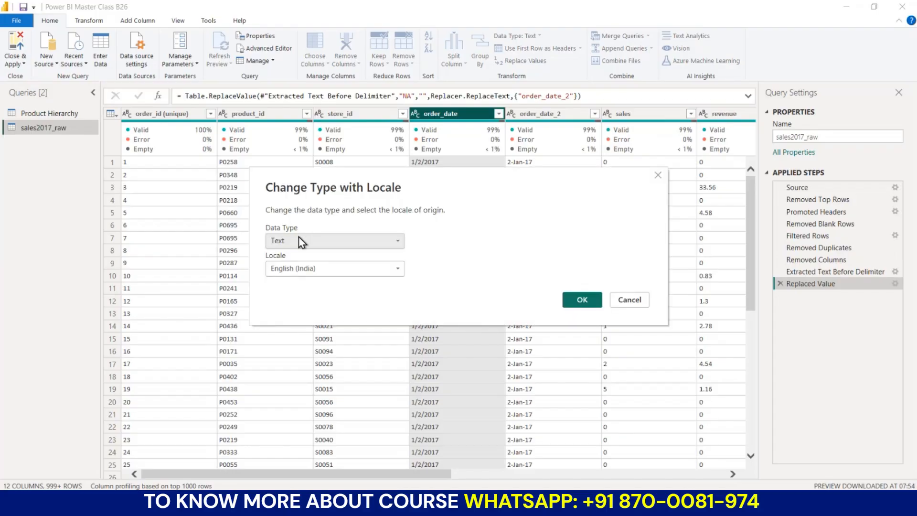
# Convert the order_date column to the Date type using the English (United States) locale
pyautogui.click(282, 240)
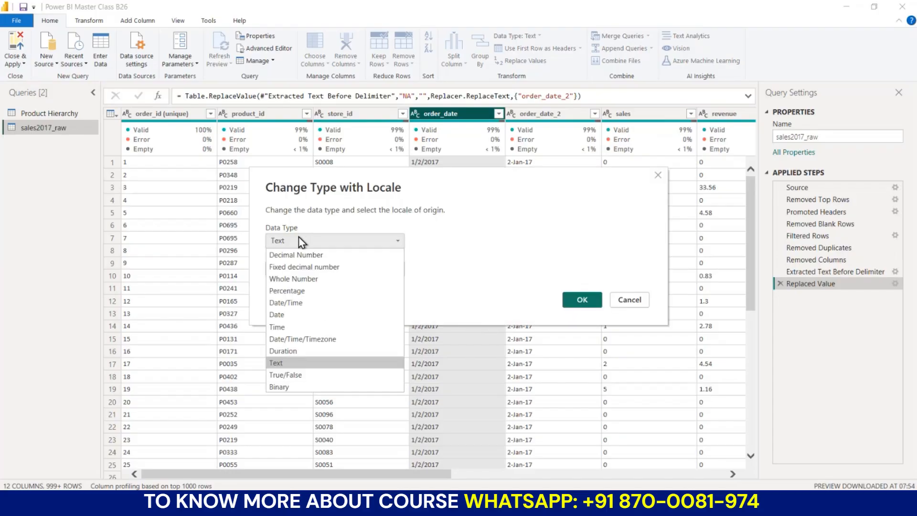
pyautogui.click(289, 315)
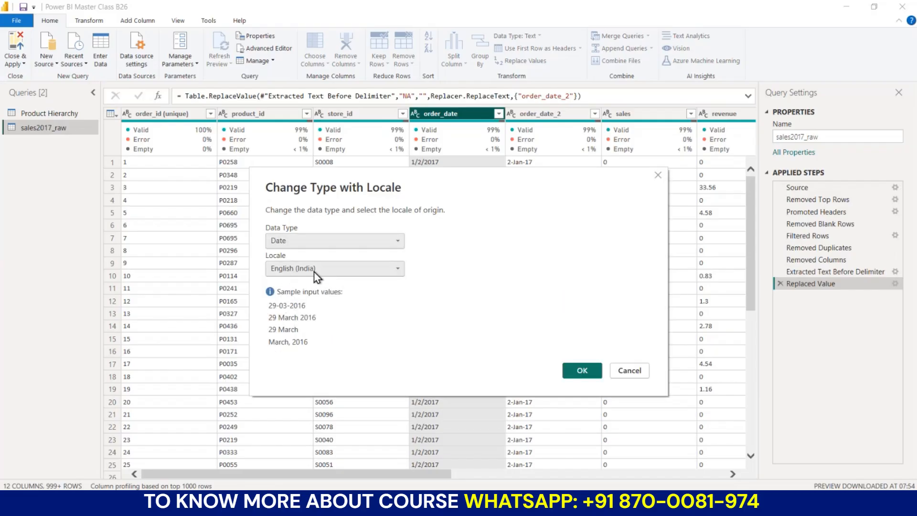
pyautogui.click(315, 271)
pyautogui.scroll(-7, 379, 200)
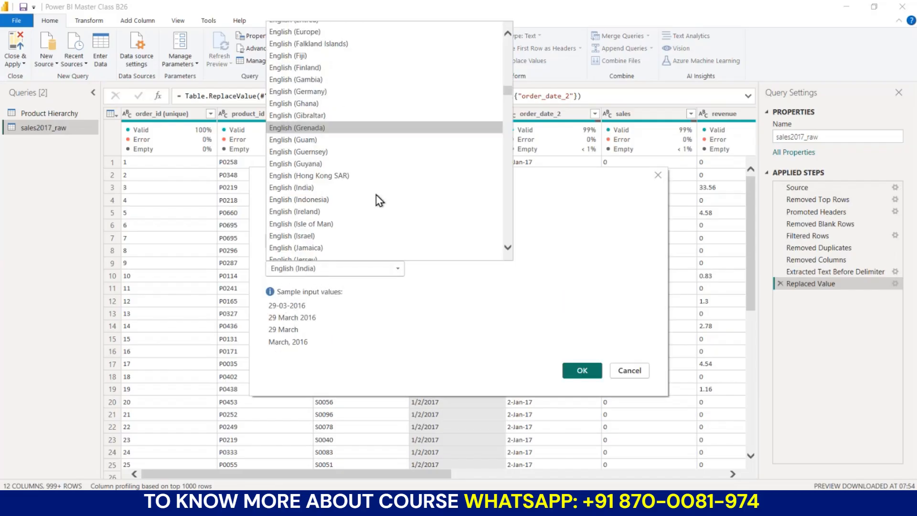
pyautogui.scroll(-8, 378, 199)
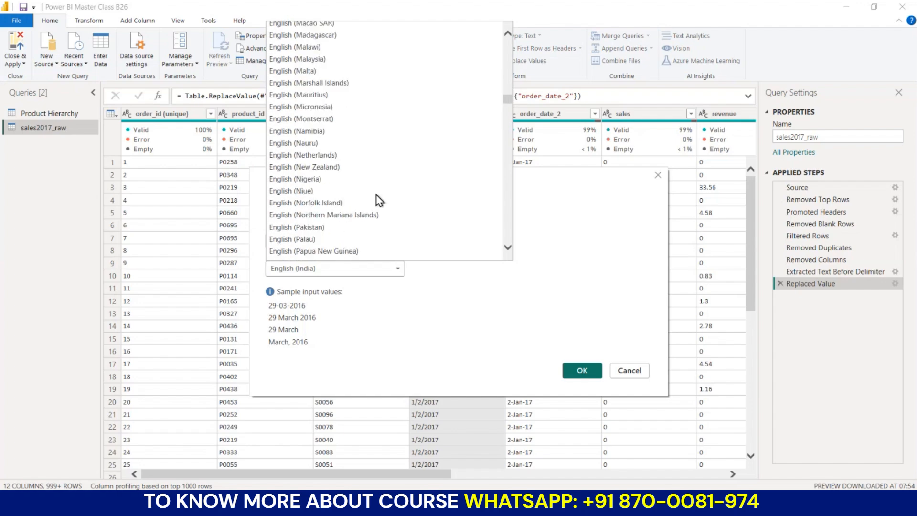
pyautogui.scroll(-7, 379, 200)
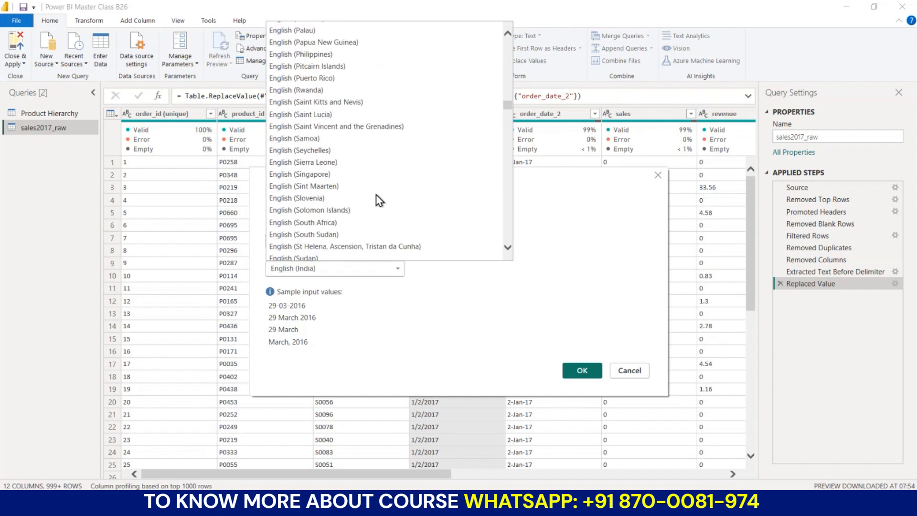
pyautogui.scroll(-4, 379, 199)
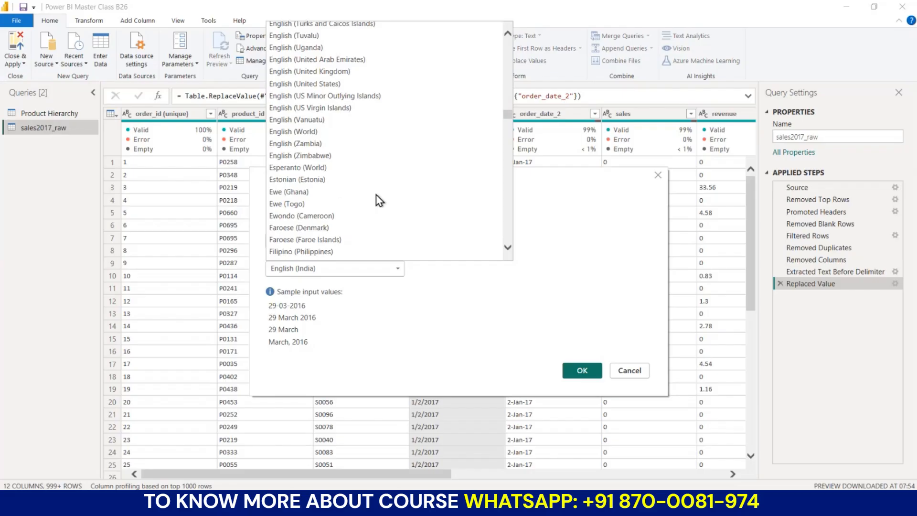
pyautogui.click(314, 86)
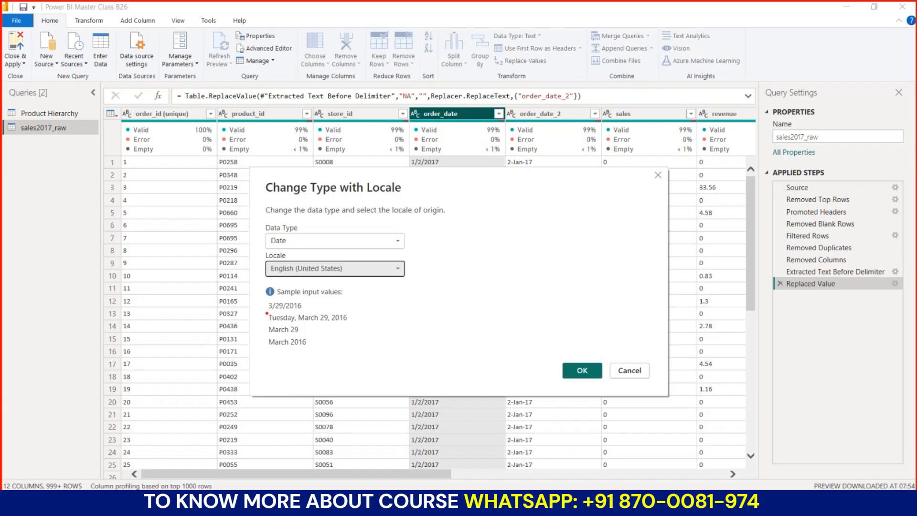
pyautogui.moveTo(279, 310); pyautogui.dragTo(313, 309)
pyautogui.press('Escape')
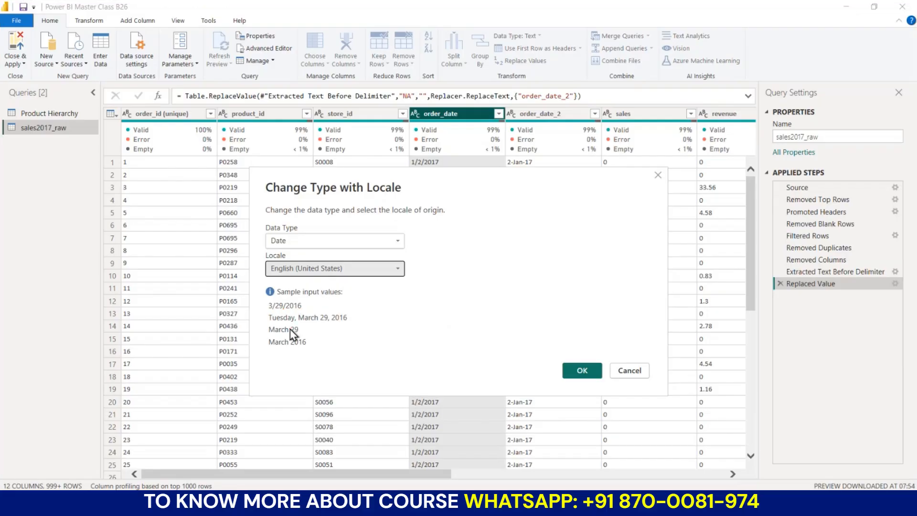
pyautogui.click(581, 371)
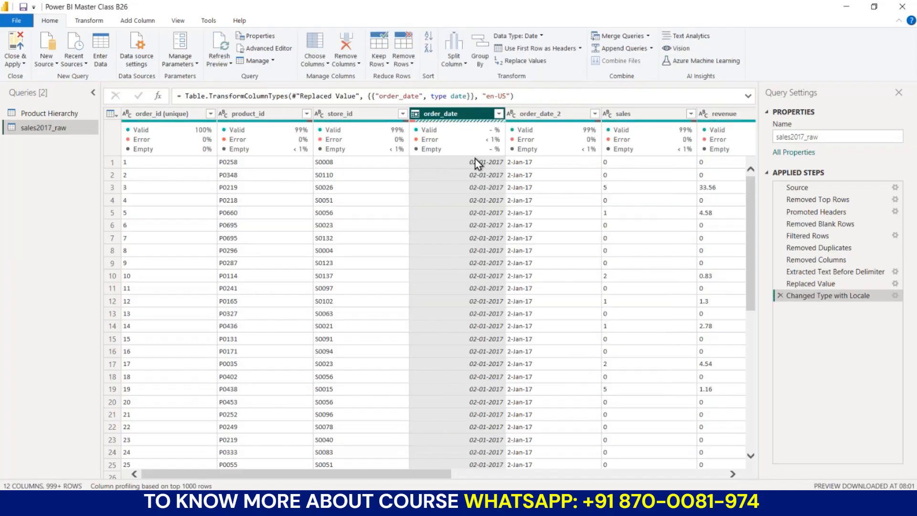
# Check the order_date error, then return to the Replaced Value step and search the column's filter values for "na" without applying a filter
pyautogui.moveTo(492, 141)
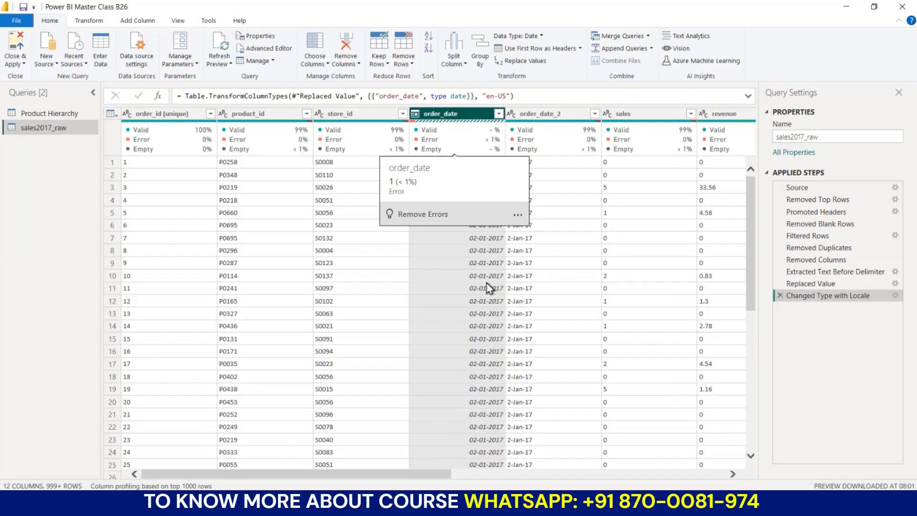
pyautogui.click(806, 284)
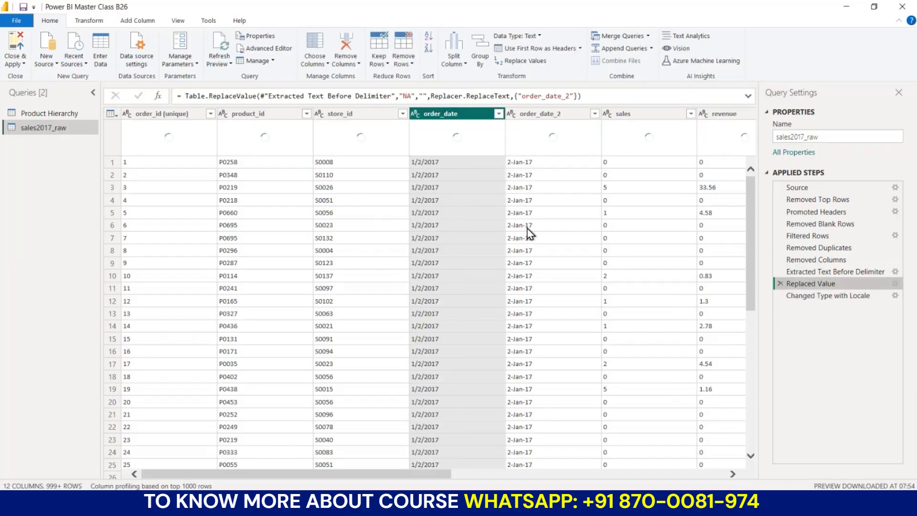
pyautogui.click(498, 113)
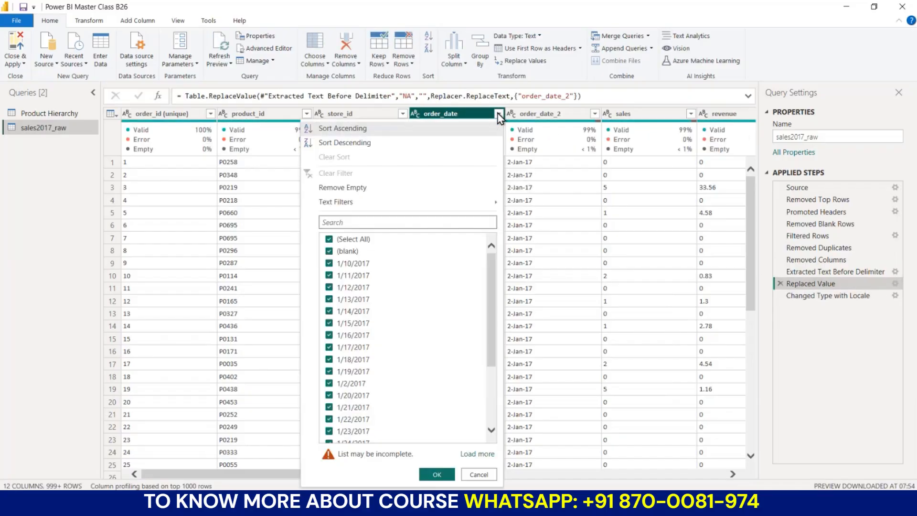
pyautogui.click(367, 221)
pyautogui.write('na')
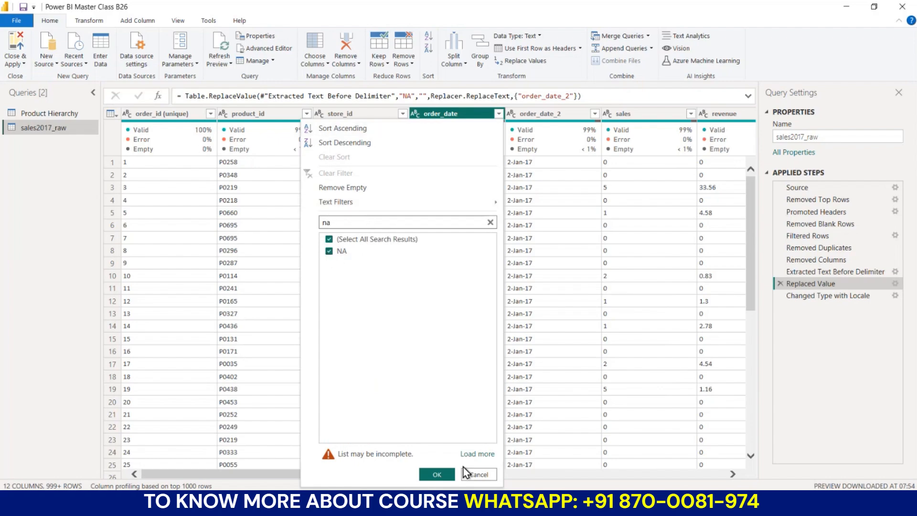
pyautogui.click(479, 475)
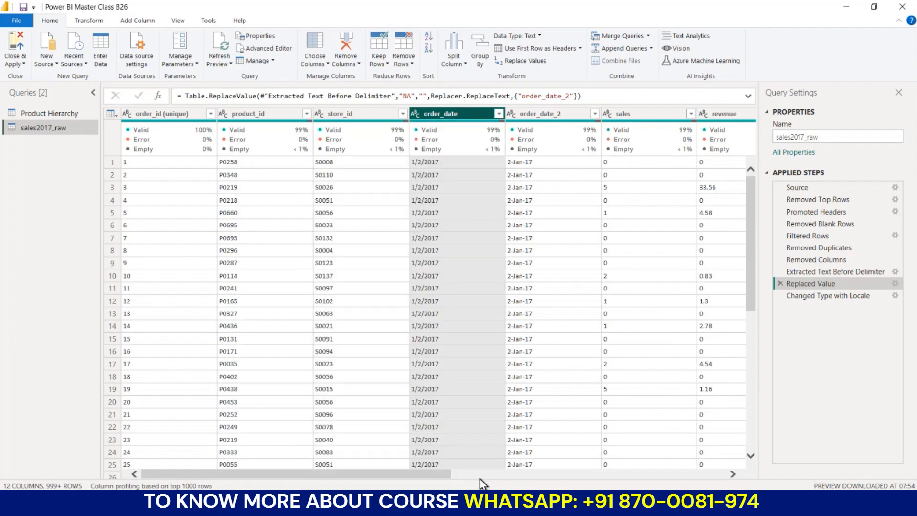
# Replace NA with an empty value in order_date, inserting the step after Replaced Value, and return to the Changed Type with Locale step
pyautogui.rightClick(450, 116)
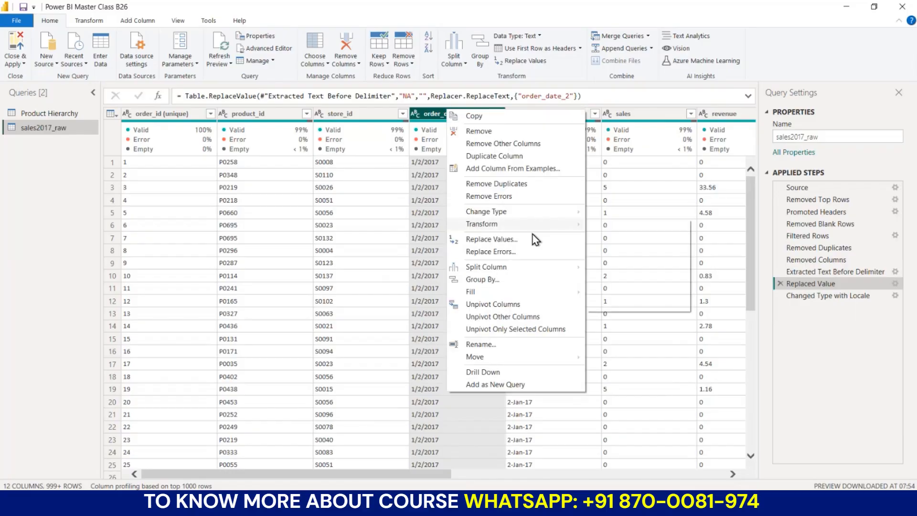
pyautogui.click(494, 239)
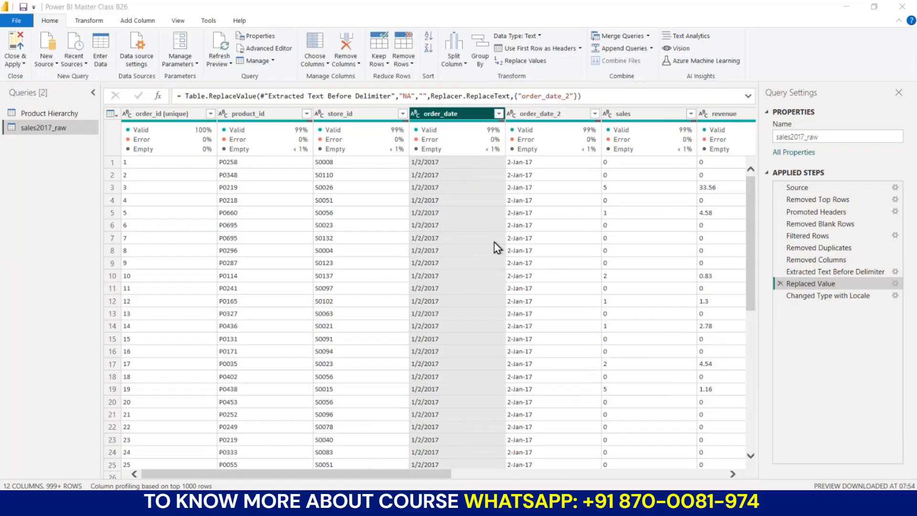
pyautogui.click(573, 277)
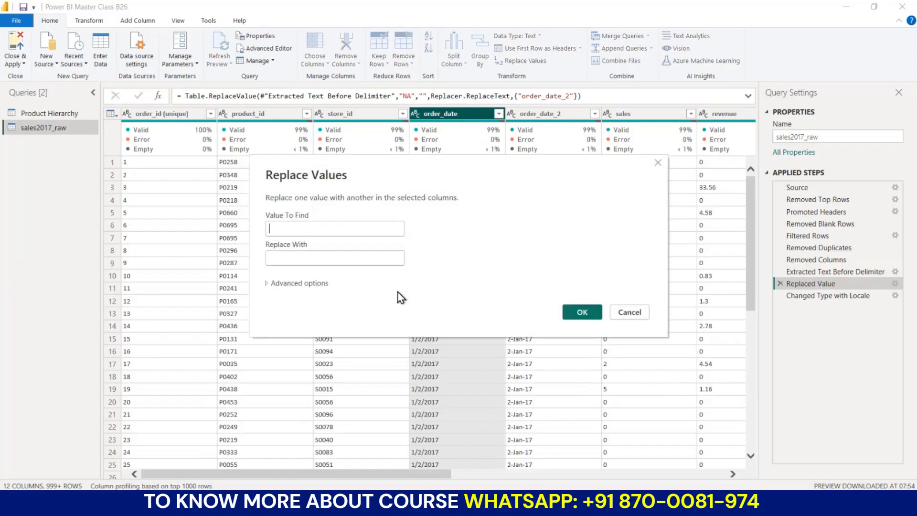
pyautogui.click(324, 230)
pyautogui.write('NA')
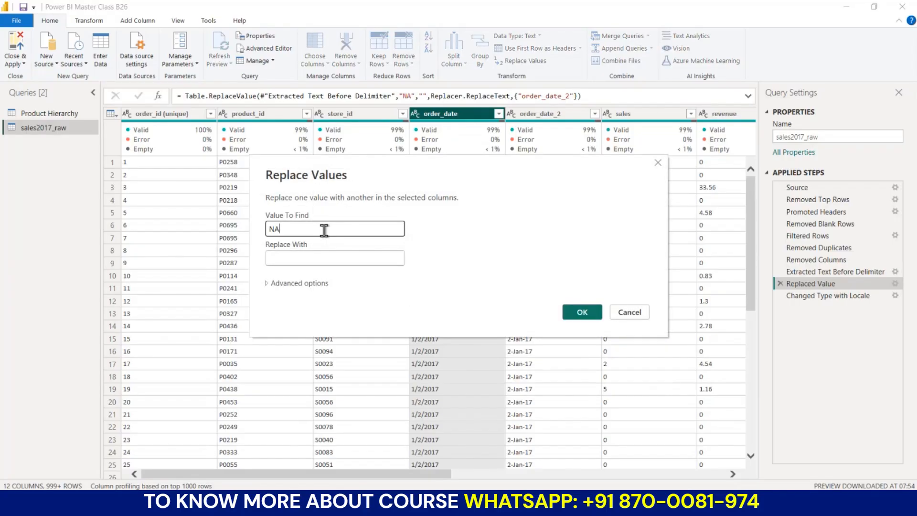
pyautogui.click(584, 309)
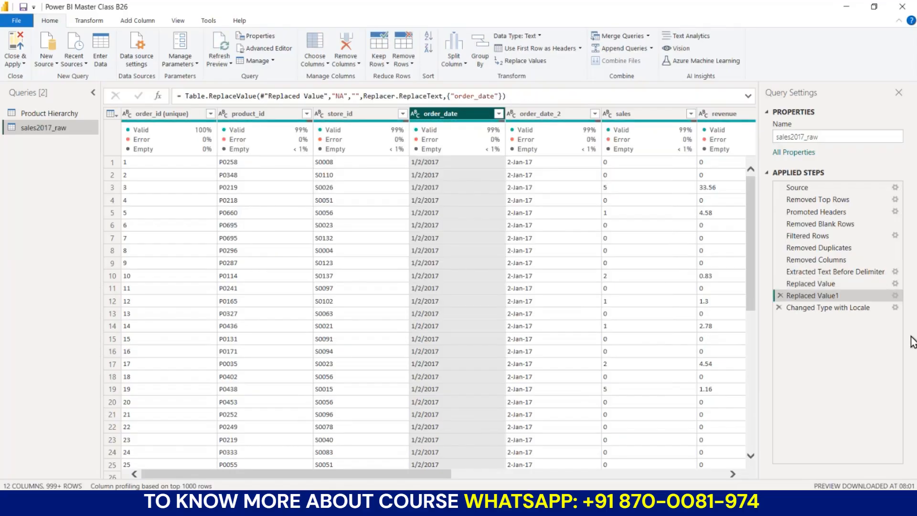
pyautogui.click(823, 308)
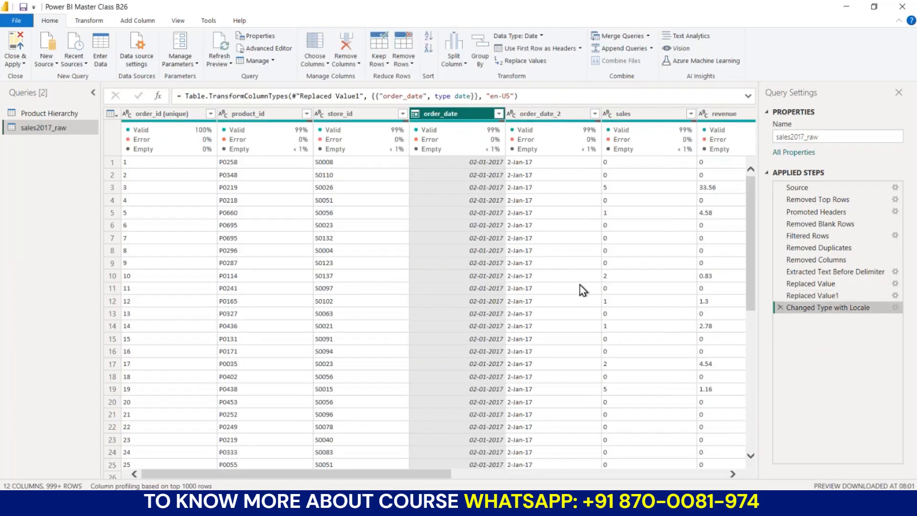
# Change the data type of the order_date_2 column to Date without specifying a locale
pyautogui.hscroll(3, 474, 284)
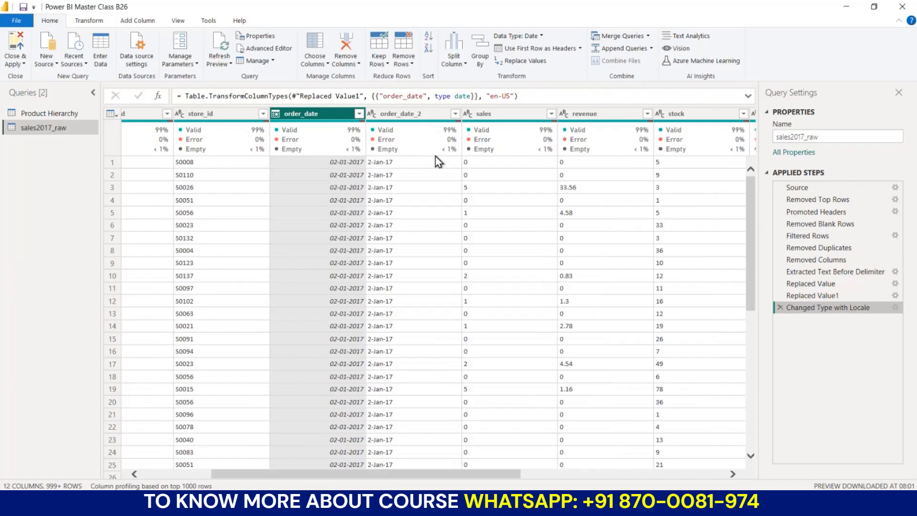
pyautogui.click(422, 119)
pyautogui.rightClick(422, 121)
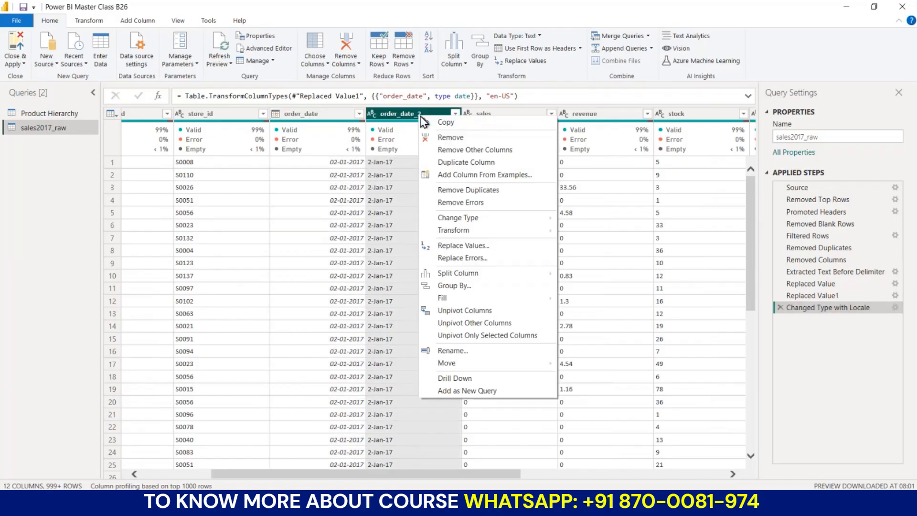
pyautogui.moveTo(501, 218)
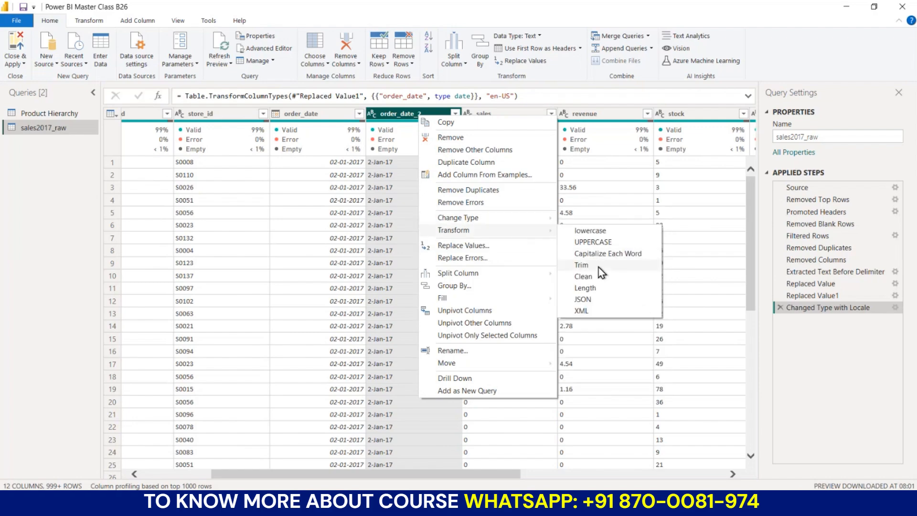
pyautogui.moveTo(543, 220)
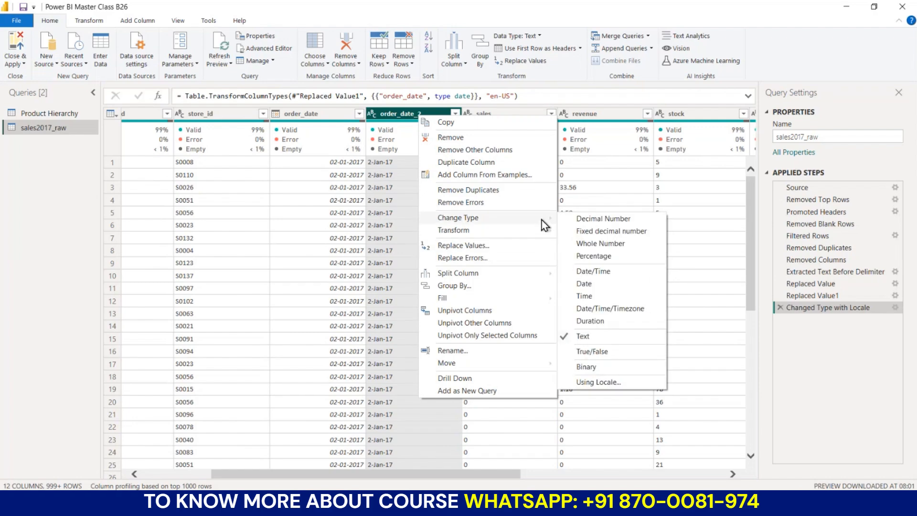
pyautogui.click(592, 284)
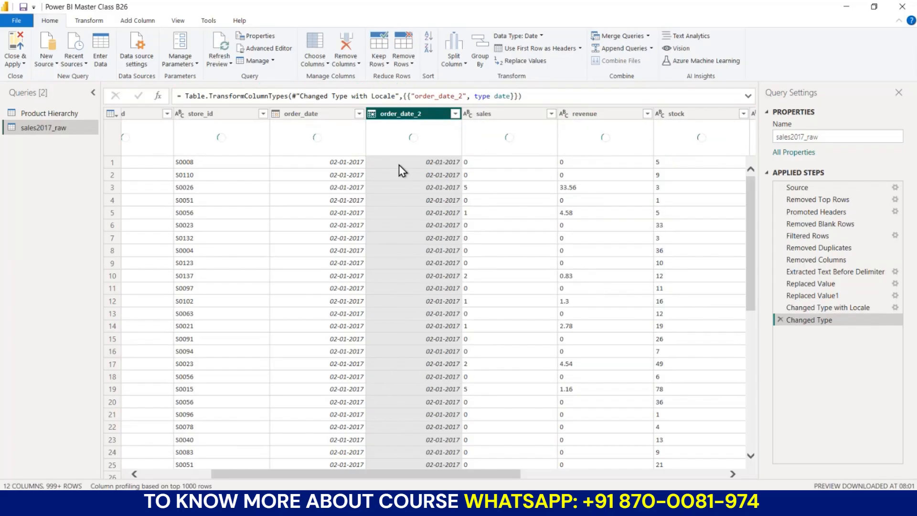
# Look over the remaining text columns, then examine the sales column's rows and filter value list to judge which numeric type it needs
pyautogui.hscroll(5, 477, 232)
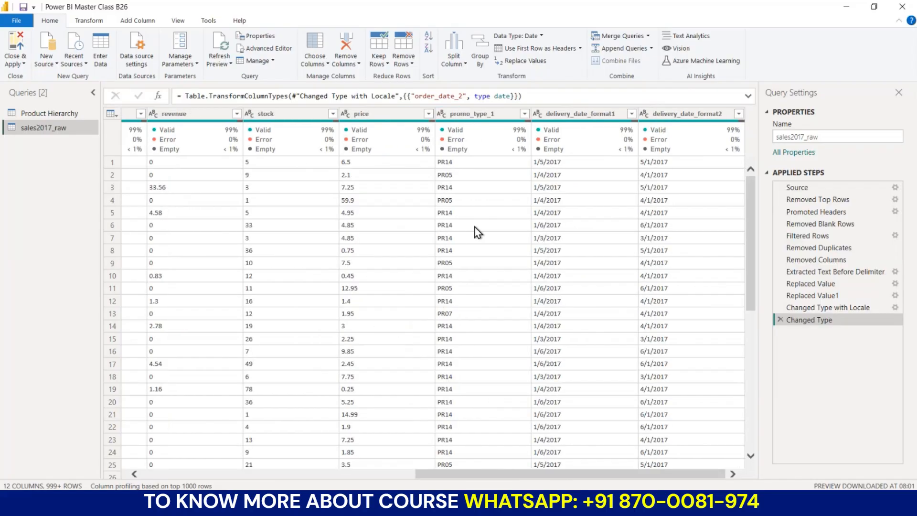
pyautogui.hscroll(-5, 477, 231)
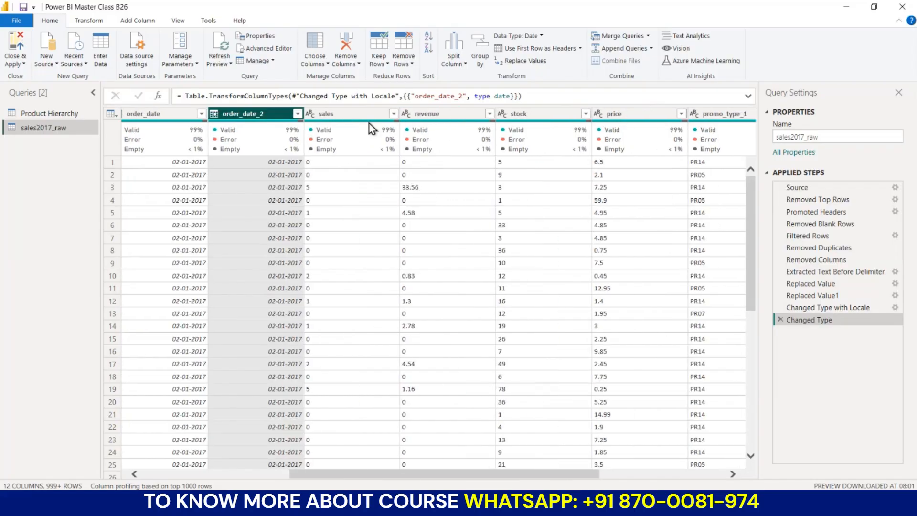
pyautogui.click(338, 115)
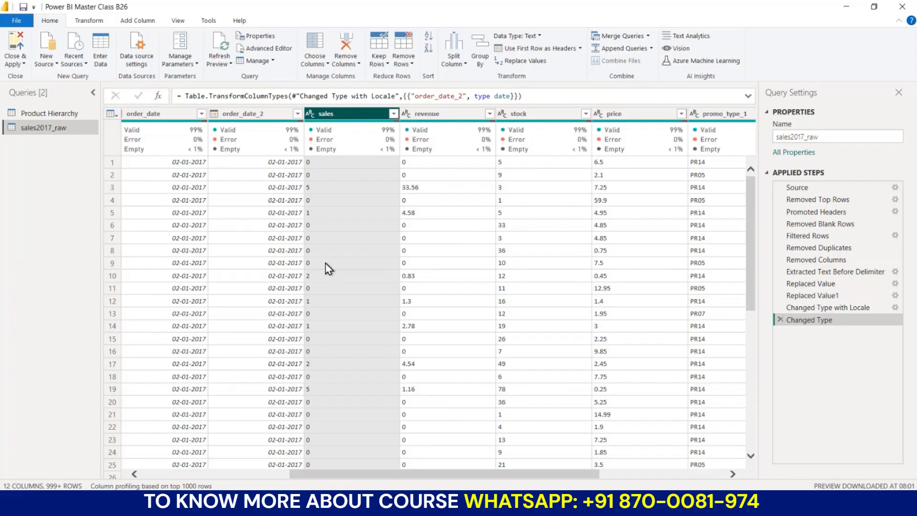
pyautogui.click(864, 503)
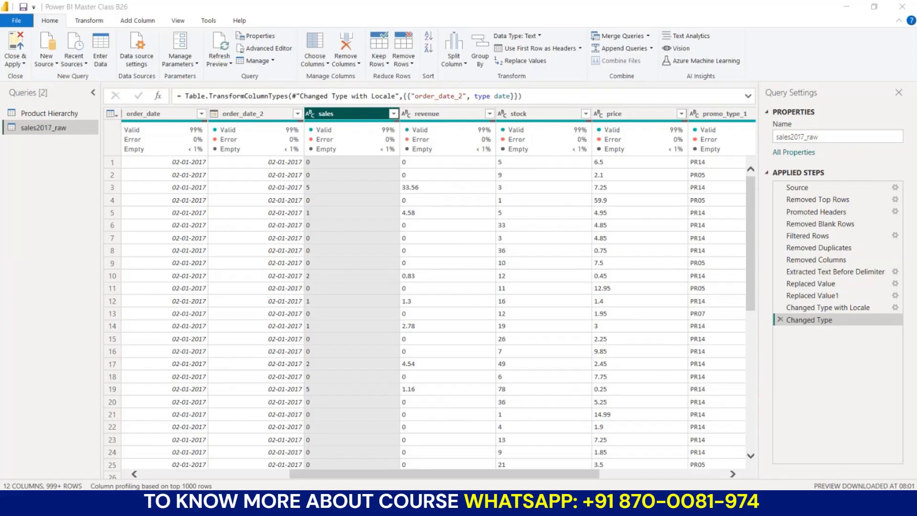
pyautogui.click(606, 6)
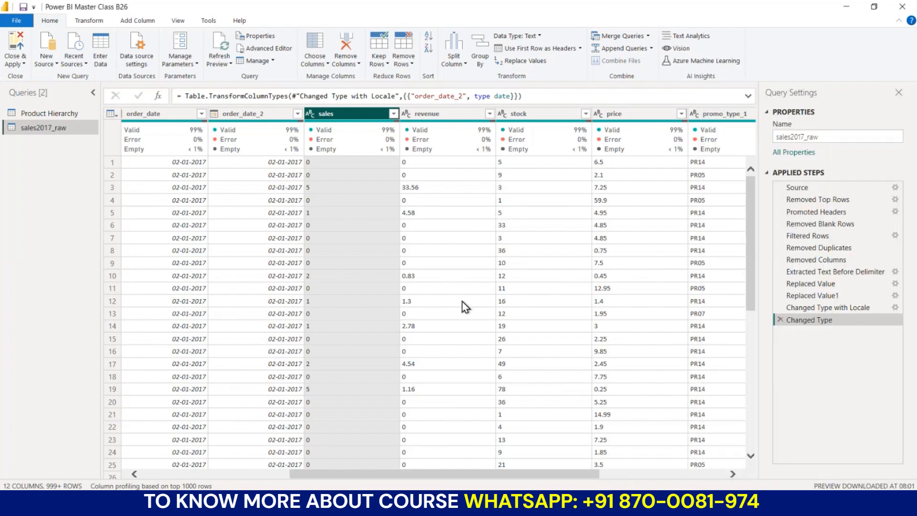
pyautogui.hscroll(2, 466, 307)
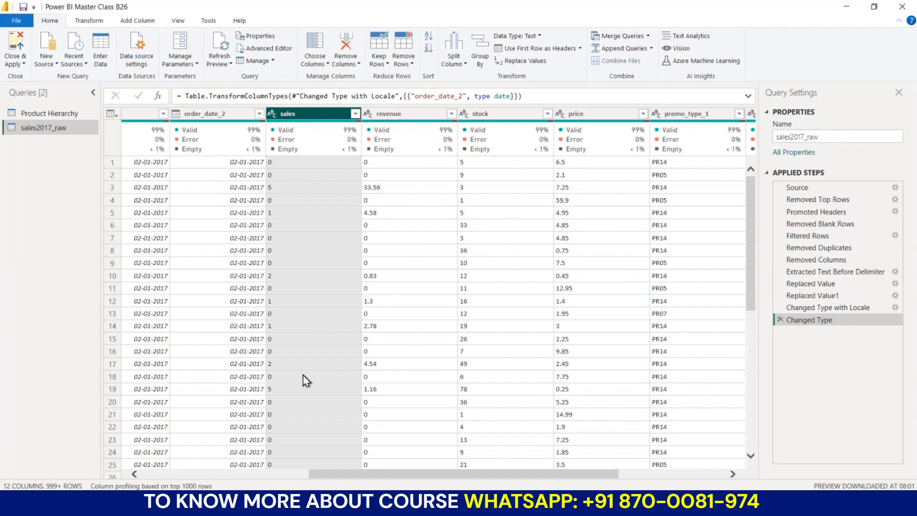
pyautogui.scroll(-20, 303, 374)
pyautogui.scroll(-15, 302, 375)
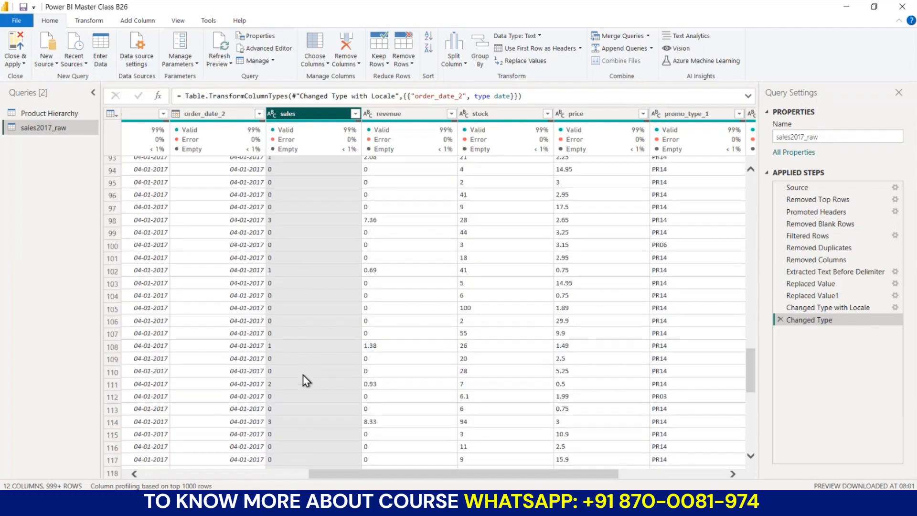
pyautogui.scroll(20, 303, 374)
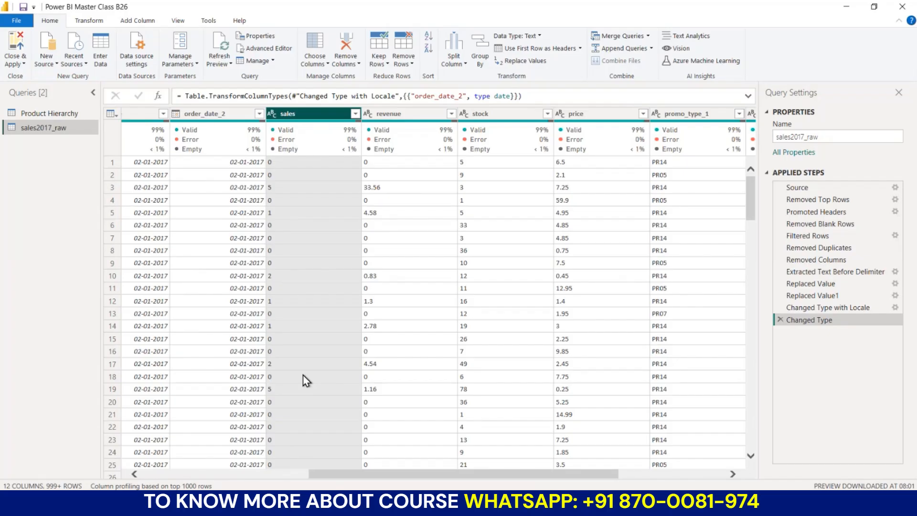
pyautogui.click(355, 114)
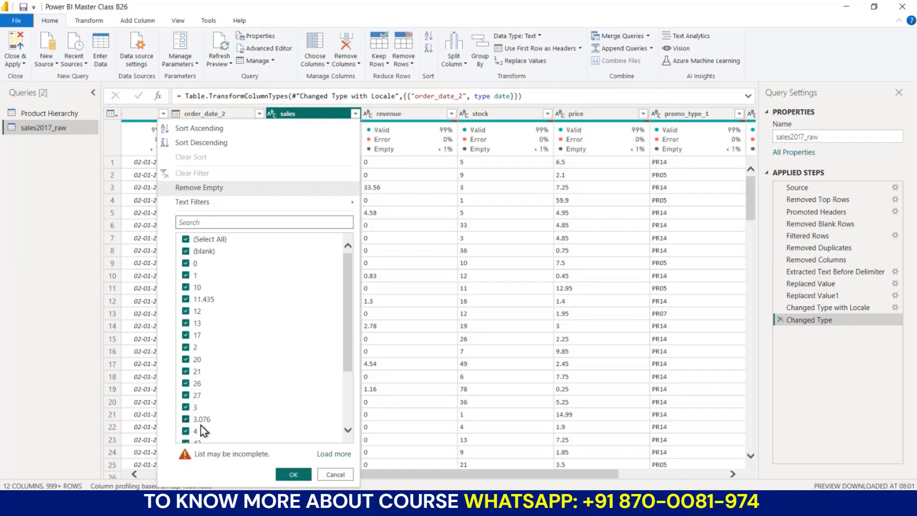
pyautogui.click(335, 474)
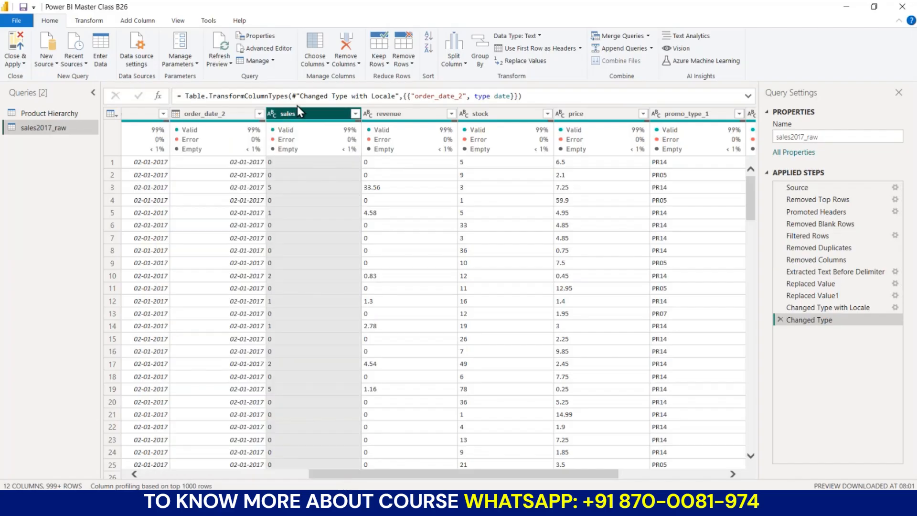
# Change the data type of the sales column to Decimal Number
pyautogui.click(271, 114)
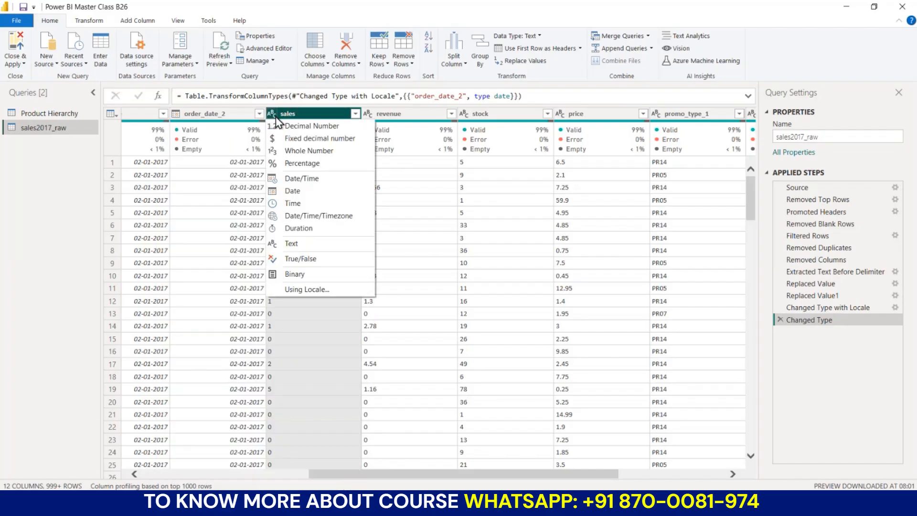
pyautogui.click(313, 126)
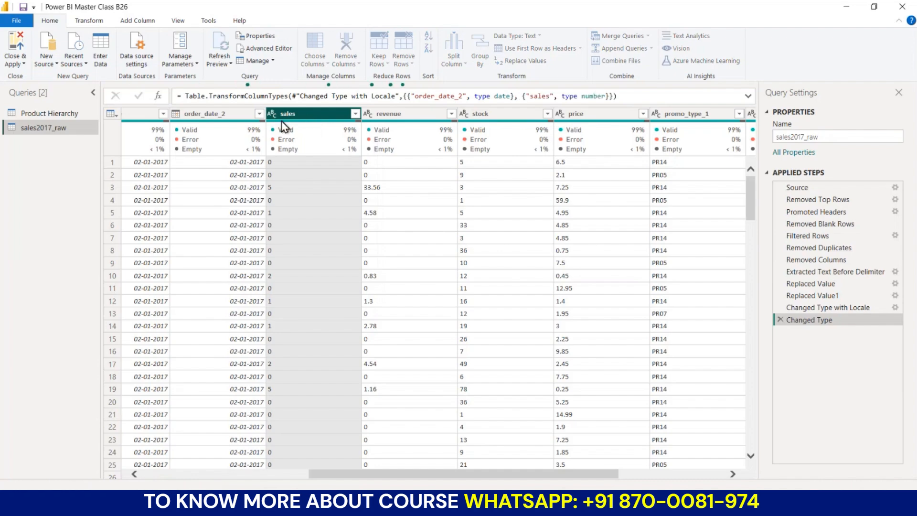
pyautogui.moveTo(285, 127)
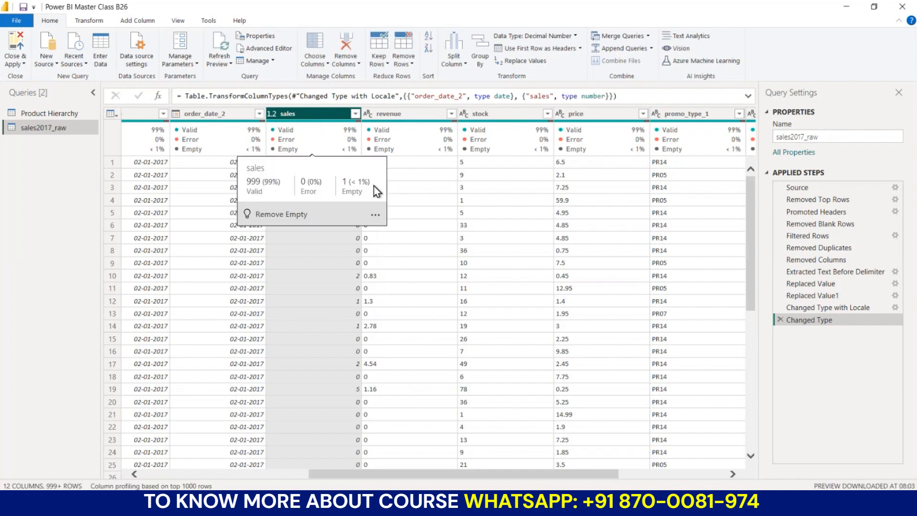
# Look over the values in the revenue and price columns and select both columns together
pyautogui.click(401, 116)
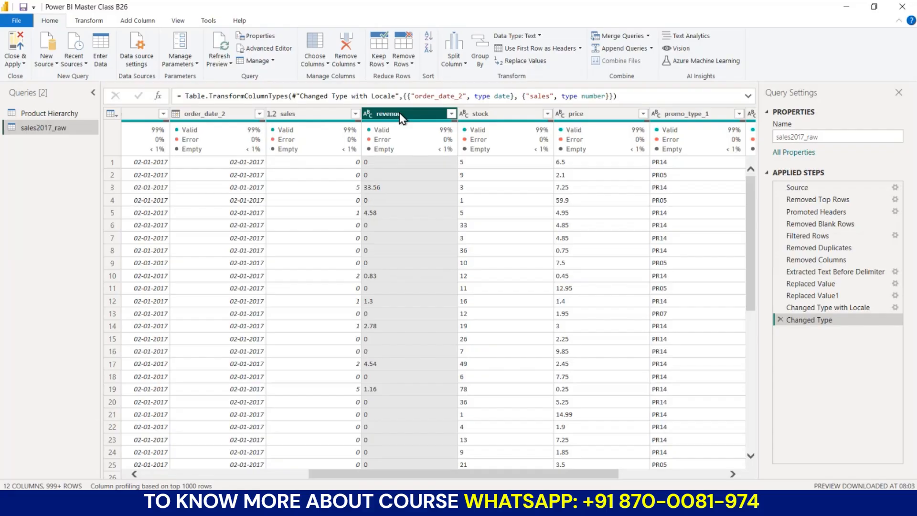
pyautogui.hotkey('ctrl', '2')
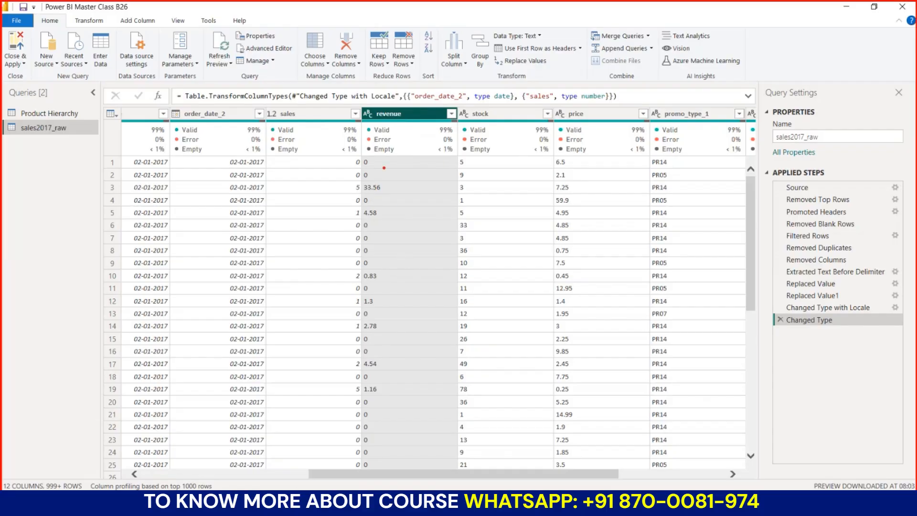
pyautogui.moveTo(380, 160); pyautogui.dragTo(382, 250)
pyautogui.moveTo(579, 161); pyautogui.dragTo(581, 288)
pyautogui.press('Escape')
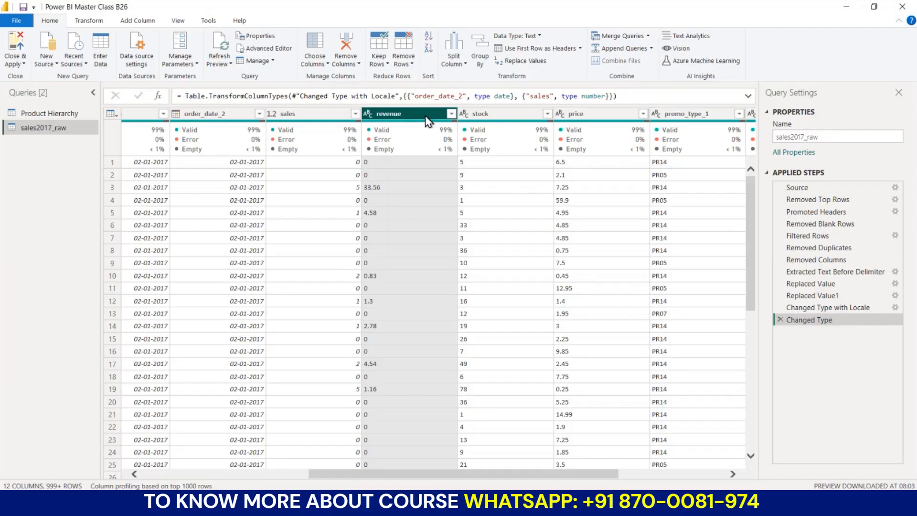
pyautogui.keyDown('ctrl'); pyautogui.click(598, 117); pyautogui.keyUp('ctrl')
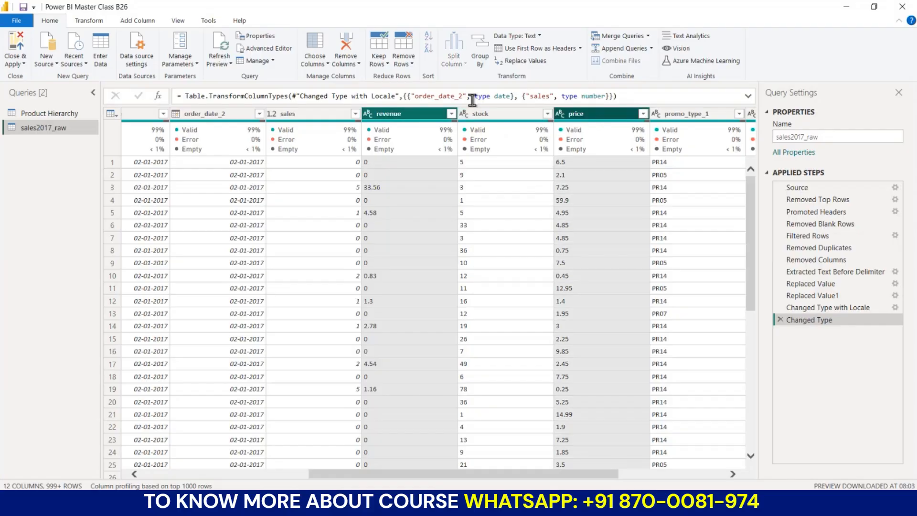
pyautogui.rightClick(409, 114)
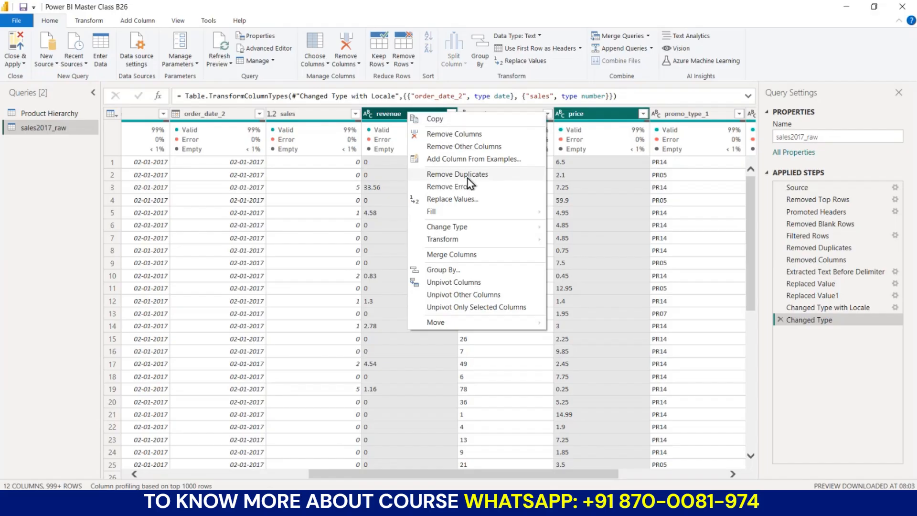
pyautogui.moveTo(446, 228)
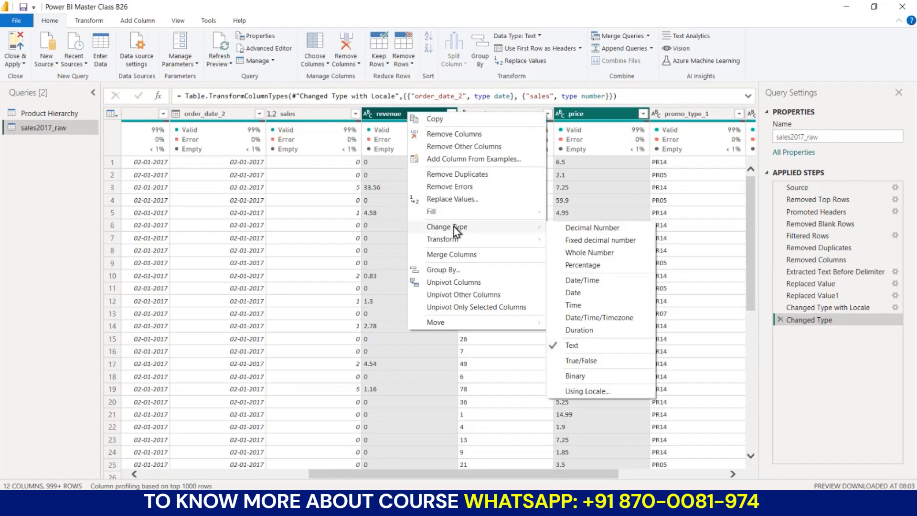
pyautogui.click(603, 228)
pyautogui.click(604, 231)
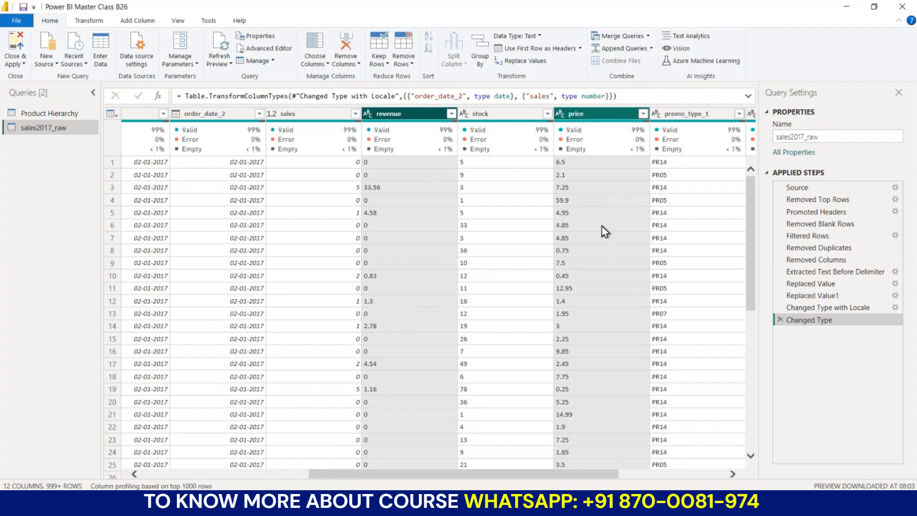
pyautogui.rightClick(415, 116)
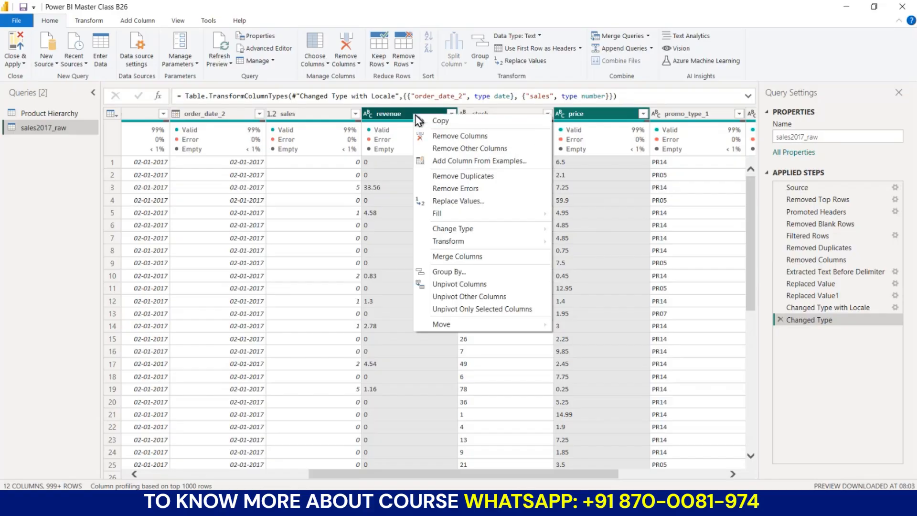
pyautogui.moveTo(532, 234)
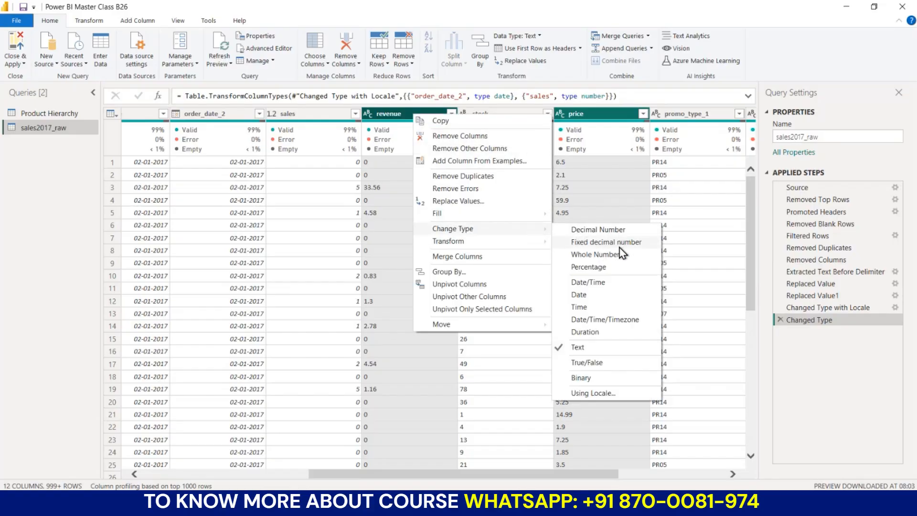
pyautogui.hotkey('ctrl', '2')
pyautogui.moveTo(637, 248); pyautogui.dragTo(663, 241)
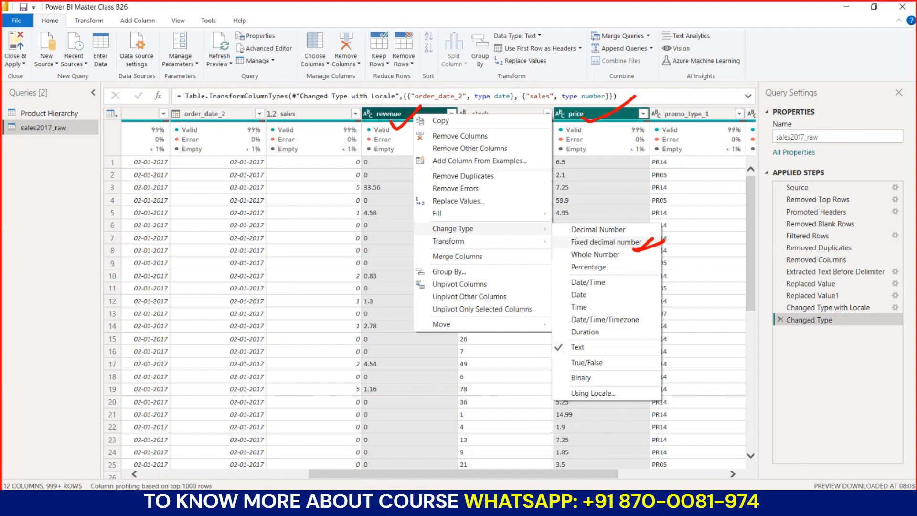
pyautogui.press('Escape')
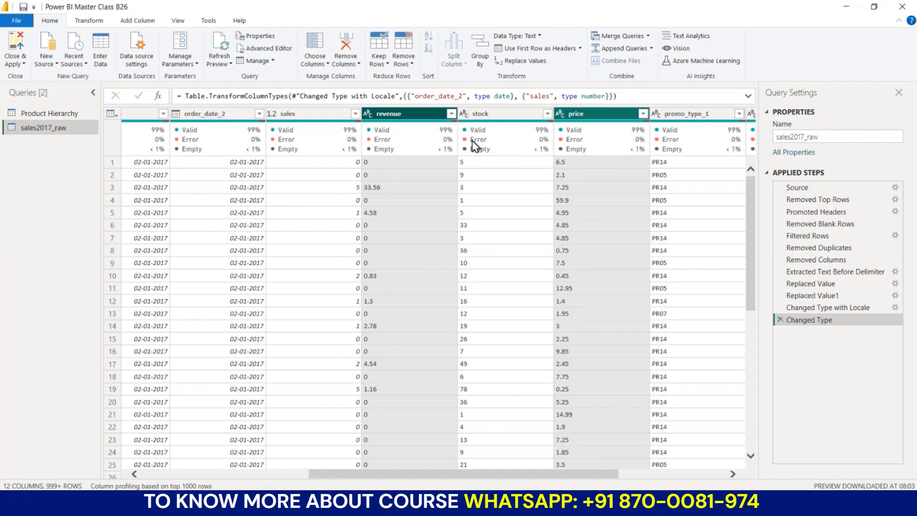
# Change the data type of the selected revenue and price columns to Fixed decimal number
pyautogui.rightClick(407, 119)
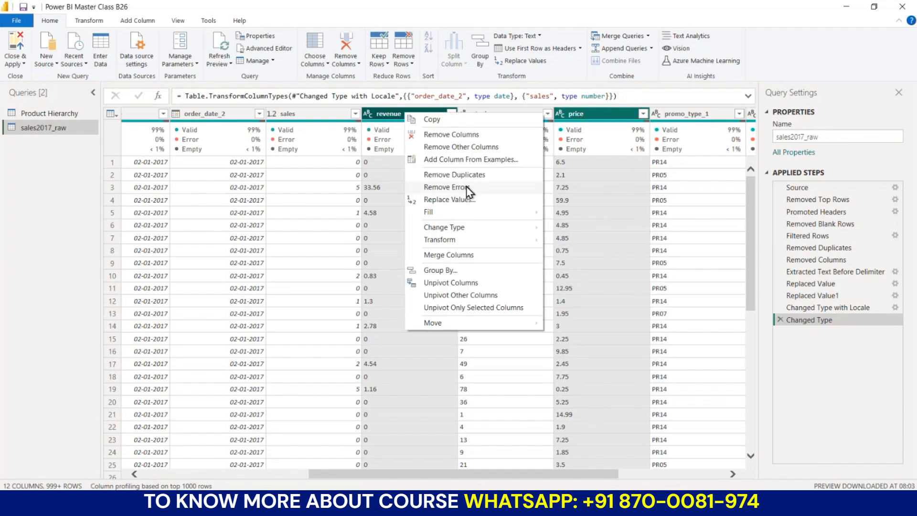
pyautogui.moveTo(443, 229)
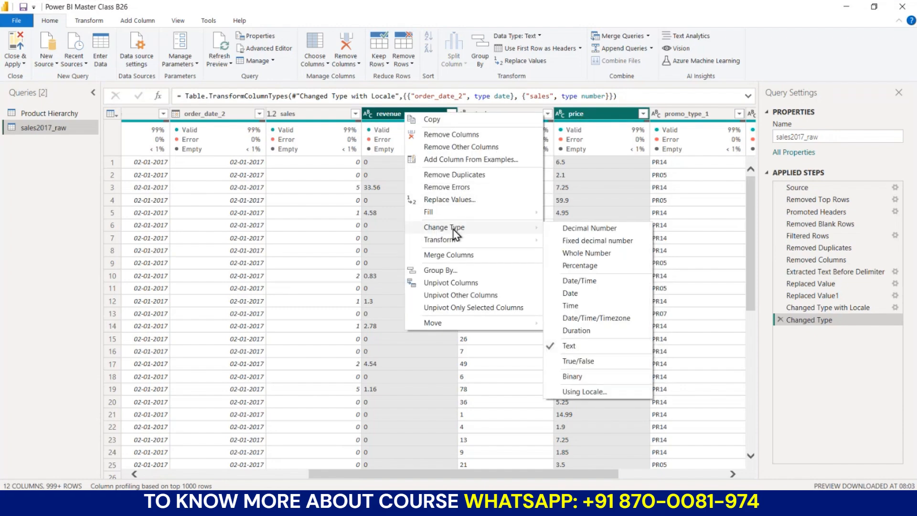
pyautogui.click(592, 241)
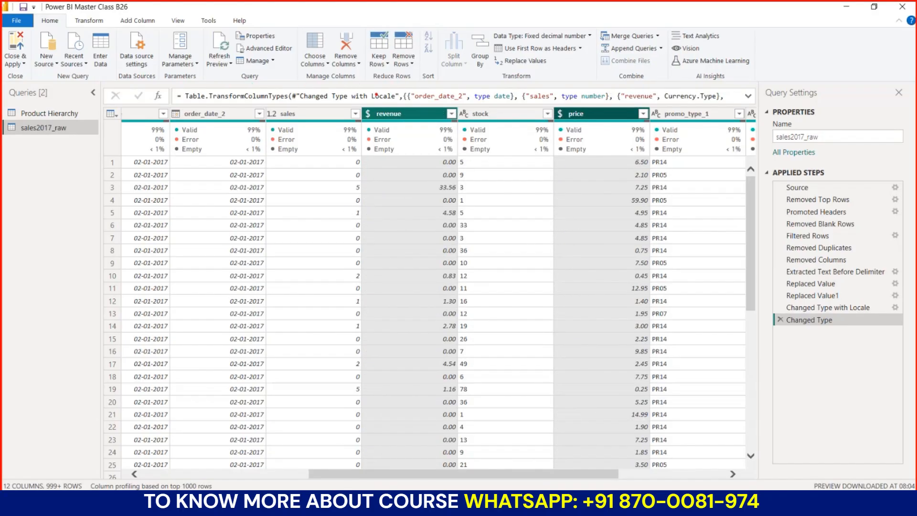
pyautogui.moveTo(367, 103)
pyautogui.mouseDown()
pyautogui.moveTo(354, 116)
pyautogui.moveTo(375, 123)
pyautogui.moveTo(371, 104)
pyautogui.mouseUp()
pyautogui.moveTo(275, 103)
pyautogui.mouseDown()
pyautogui.moveTo(262, 109)
pyautogui.moveTo(269, 125)
pyautogui.moveTo(281, 110)
pyautogui.moveTo(274, 103)
pyautogui.mouseUp()
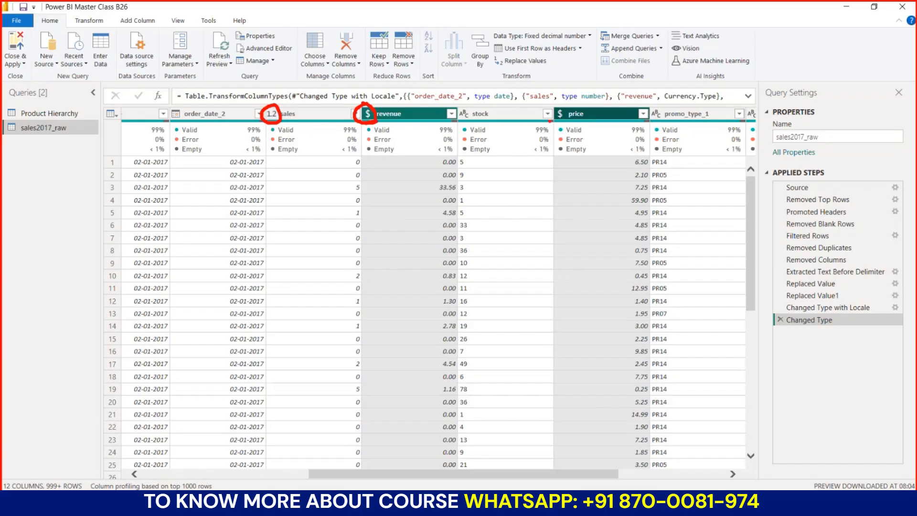
pyautogui.moveTo(572, 106)
pyautogui.mouseDown()
pyautogui.moveTo(554, 102)
pyautogui.moveTo(573, 119)
pyautogui.mouseUp()
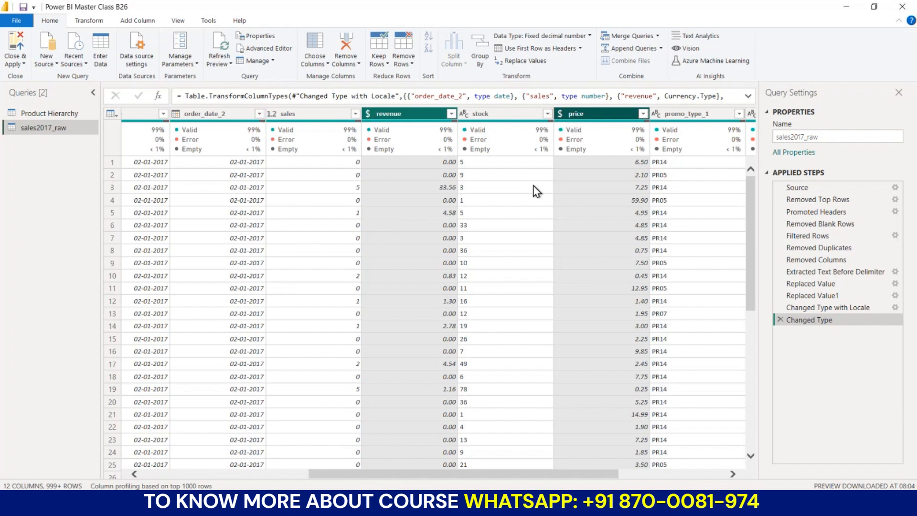
# Check the stock column's filter values without filtering, and change its data type to Decimal Number
pyautogui.click(498, 114)
pyautogui.click(547, 114)
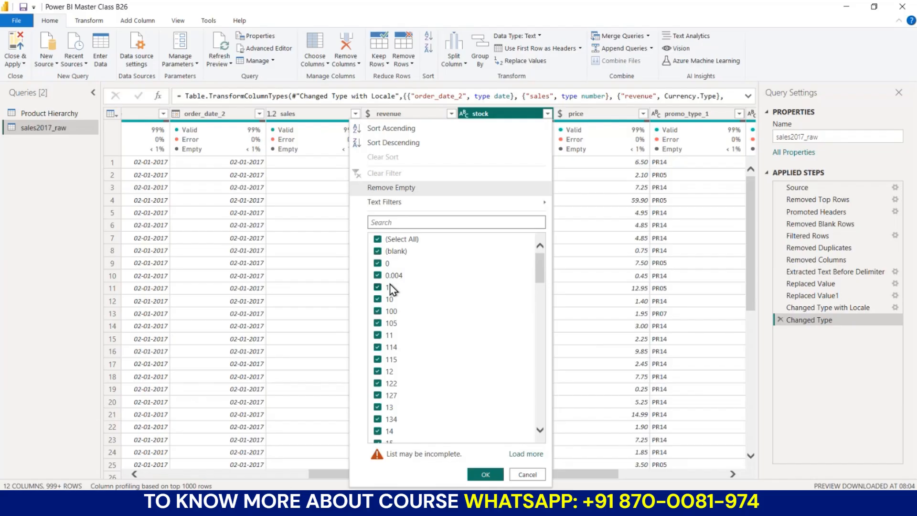
pyautogui.click(601, 241)
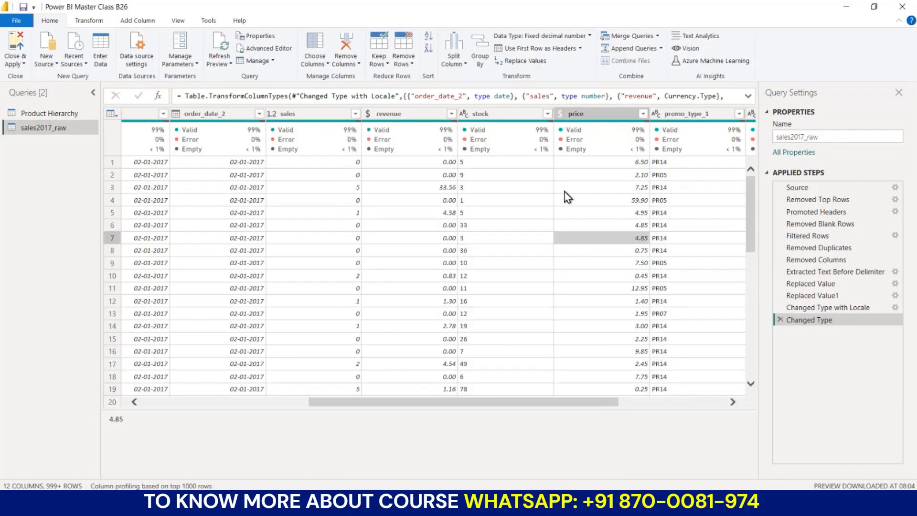
pyautogui.click(494, 118)
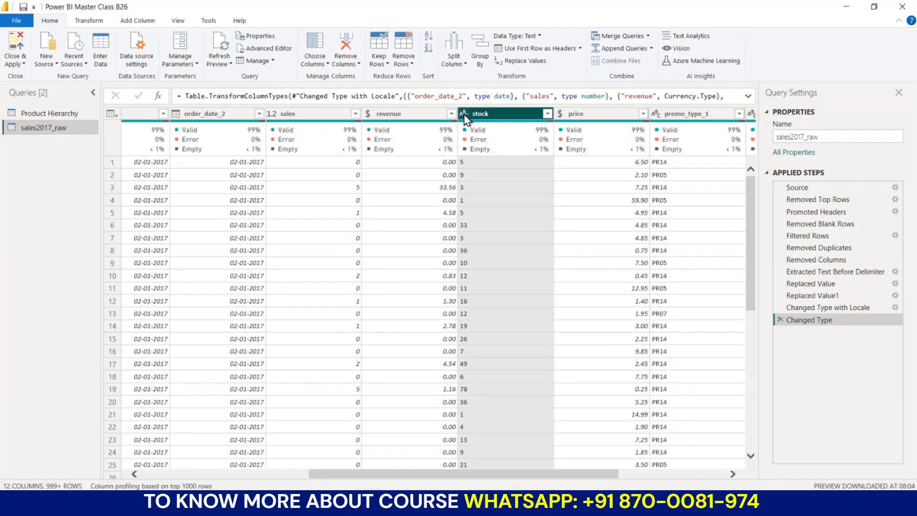
pyautogui.click(464, 114)
pyautogui.click(479, 126)
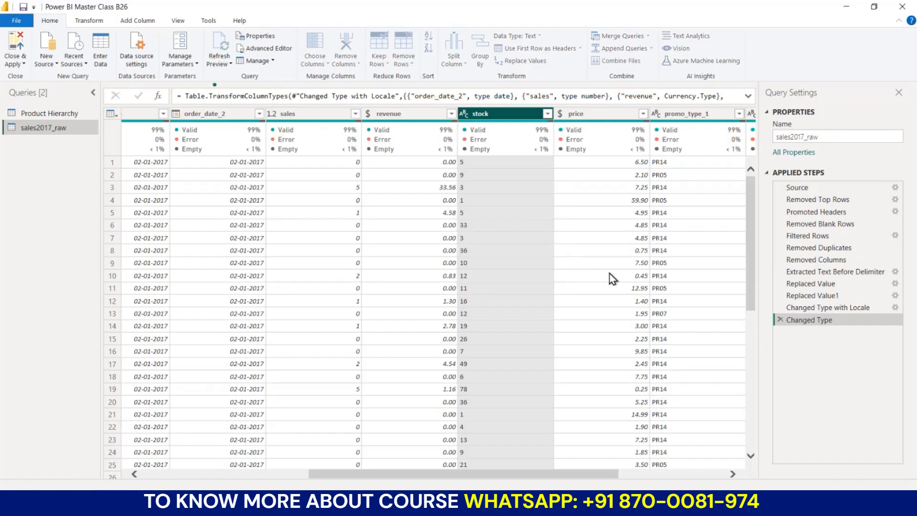
# Check the data type of the promo_type_1 column without changing it
pyautogui.hscroll(3, 612, 278)
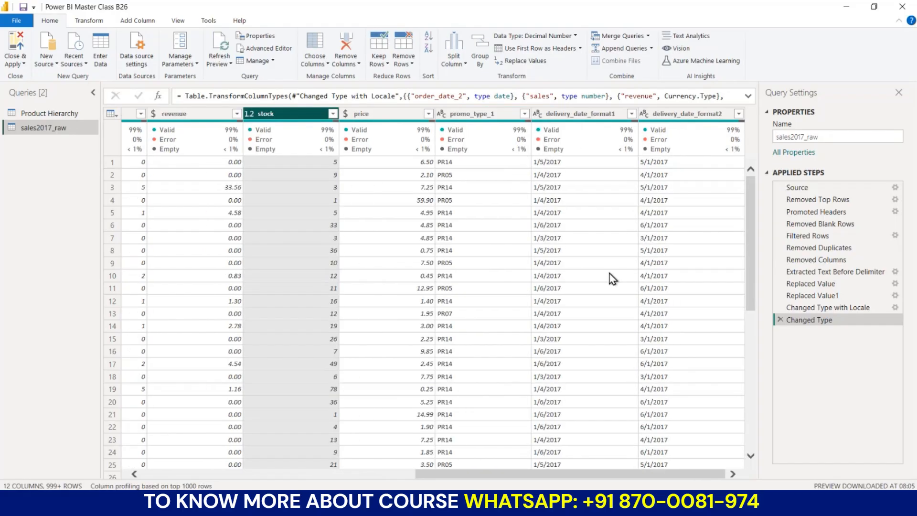
pyautogui.click(465, 116)
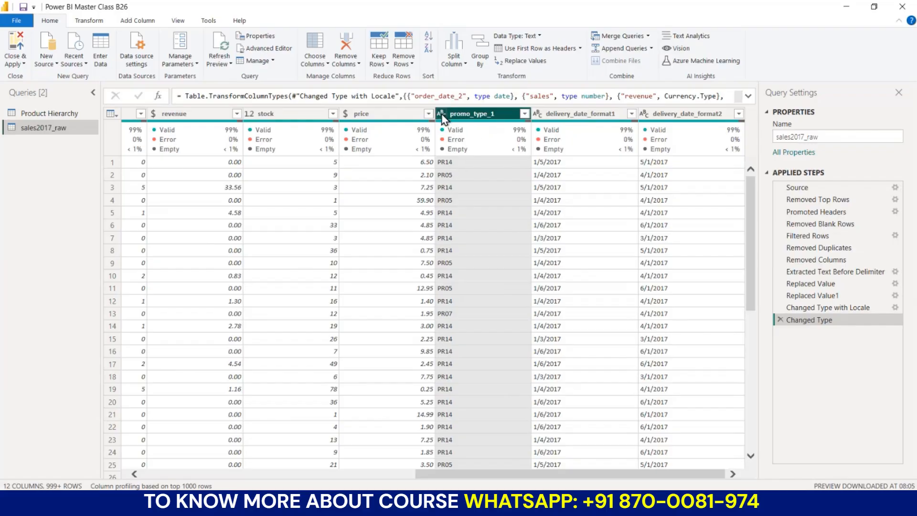
pyautogui.click(441, 117)
pyautogui.click(608, 266)
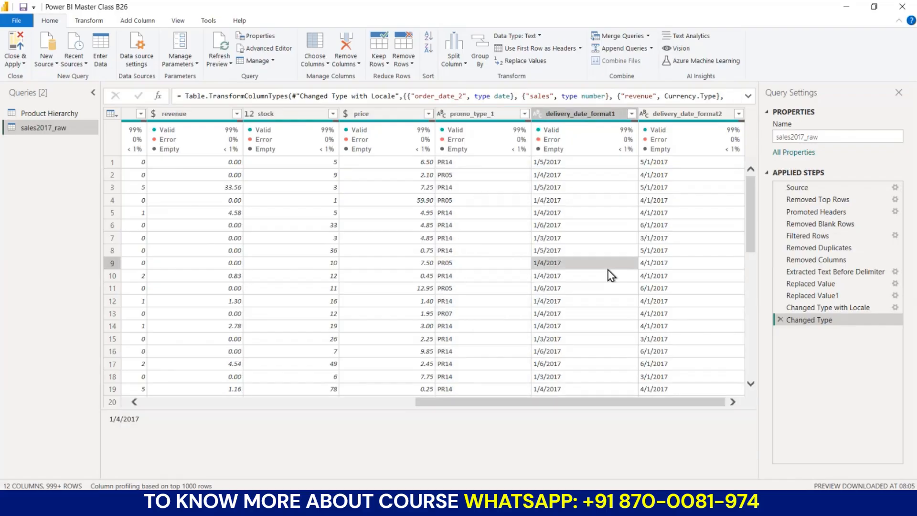
# Examine the delivery_date_format1 column's filter values to determine its day and month order, without applying a filter
pyautogui.click(576, 114)
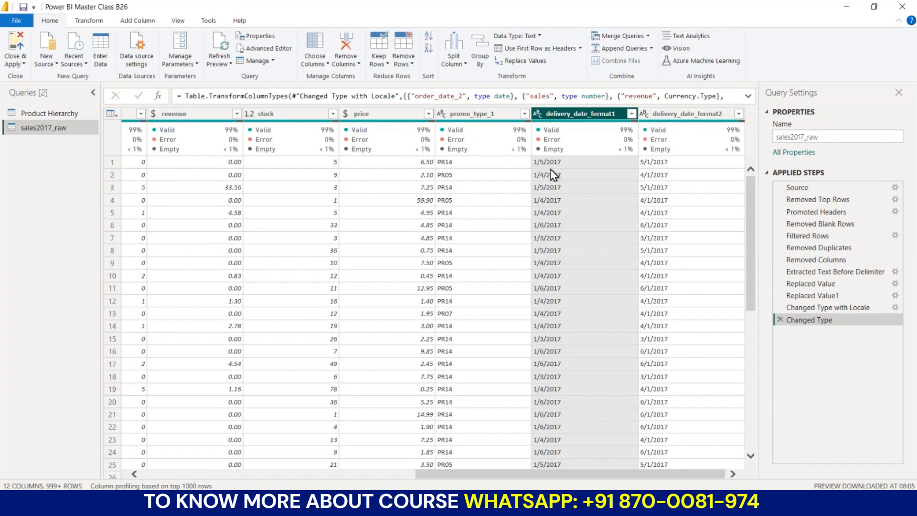
pyautogui.click(631, 114)
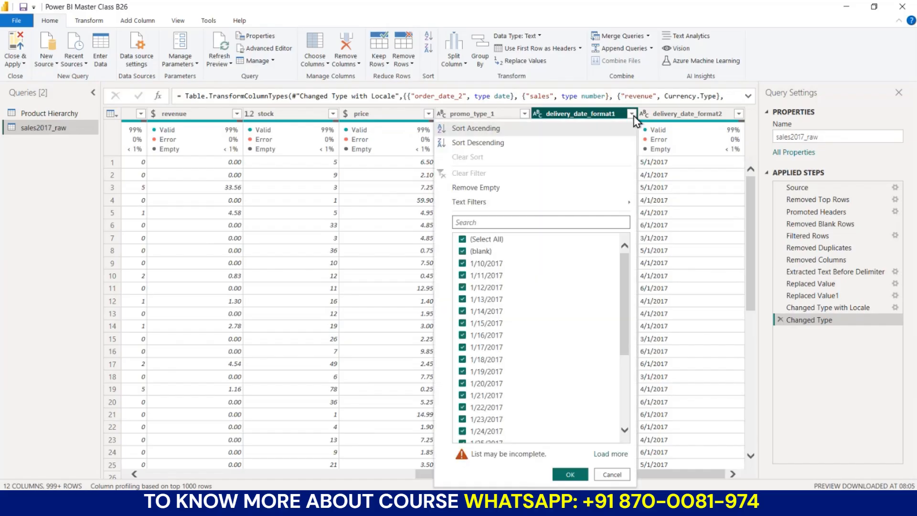
pyautogui.scroll(-1, 510, 315)
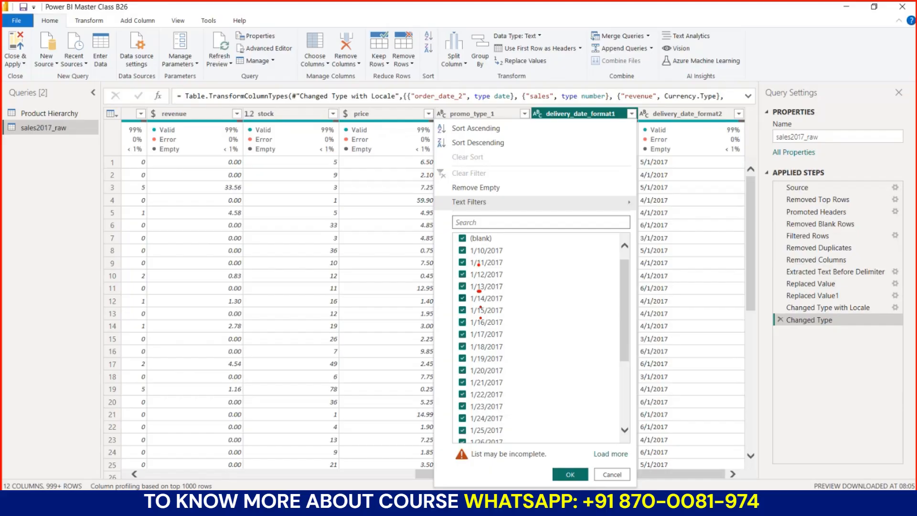
pyautogui.moveTo(478, 264); pyautogui.dragTo(481, 317)
pyautogui.moveTo(470, 284); pyautogui.dragTo(468, 317)
pyautogui.moveTo(498, 287); pyautogui.dragTo(498, 338)
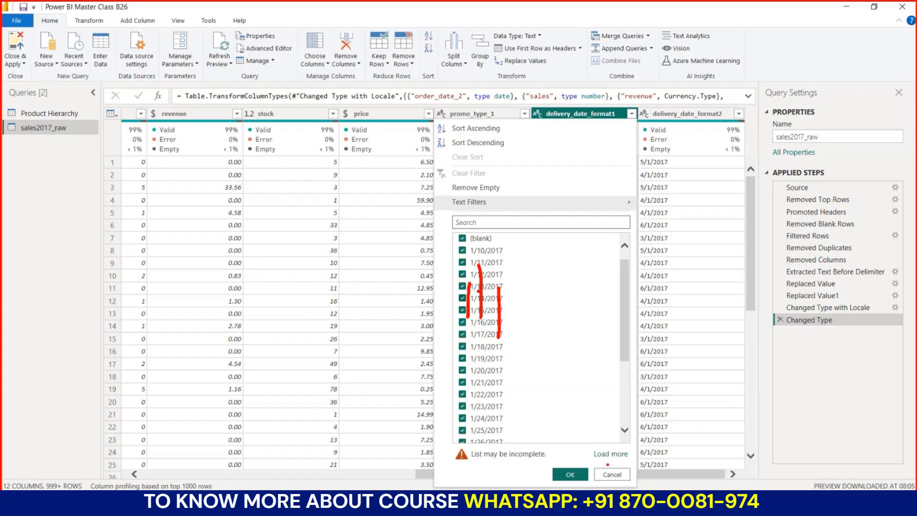
pyautogui.click(609, 473)
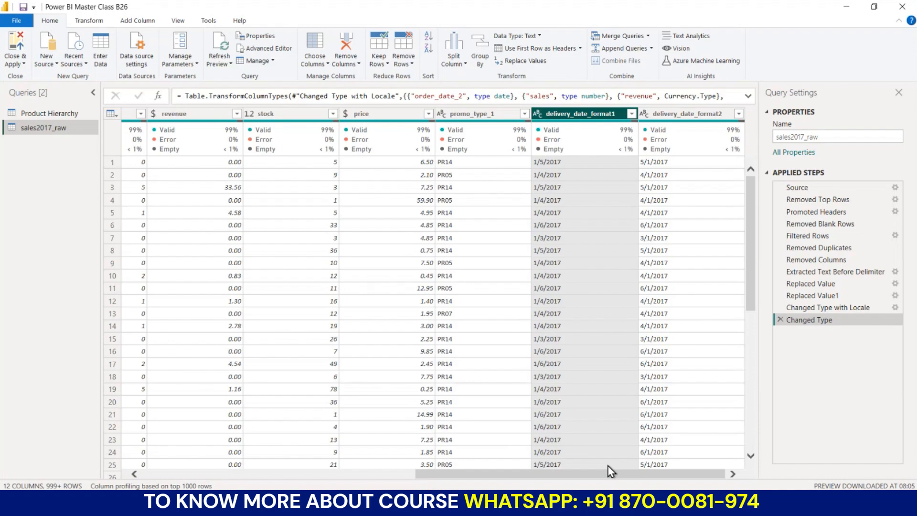
# Convert the delivery_date_format1 column to the Date type using the English (United States) locale
pyautogui.rightClick(567, 116)
pyautogui.moveTo(597, 225)
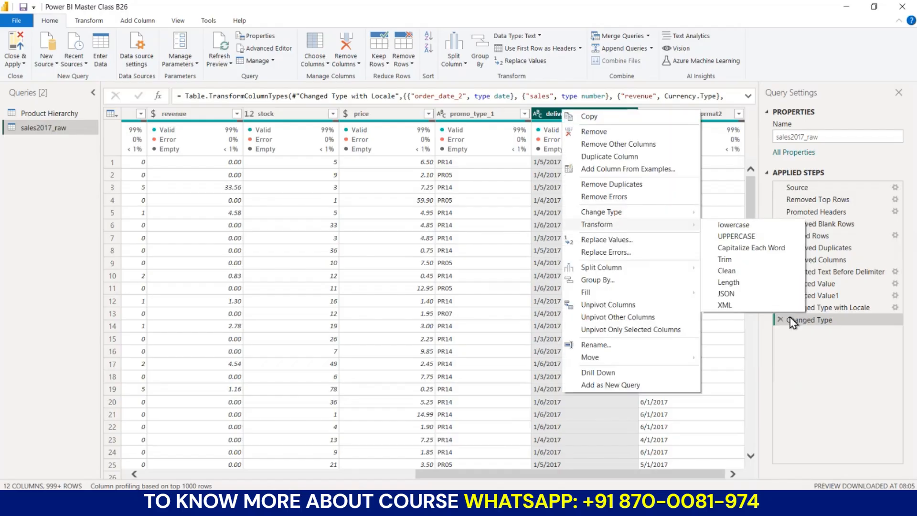
pyautogui.moveTo(655, 215)
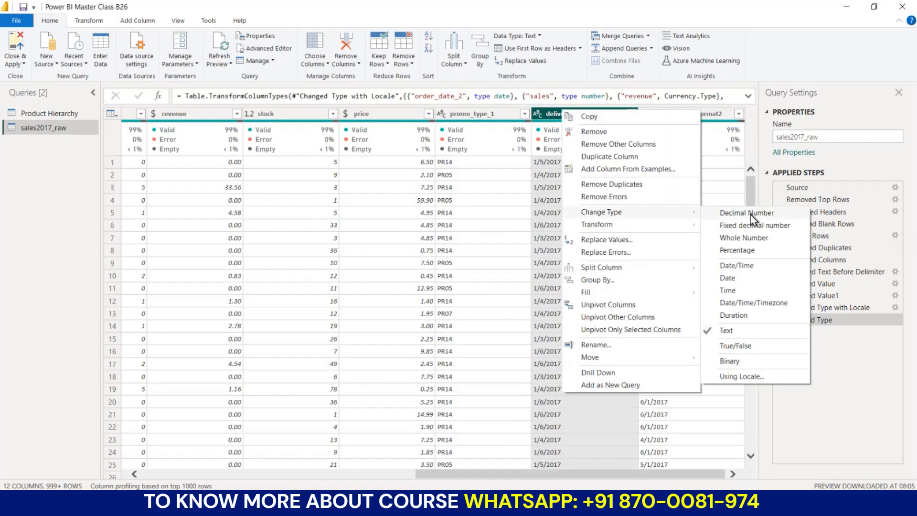
pyautogui.click(725, 377)
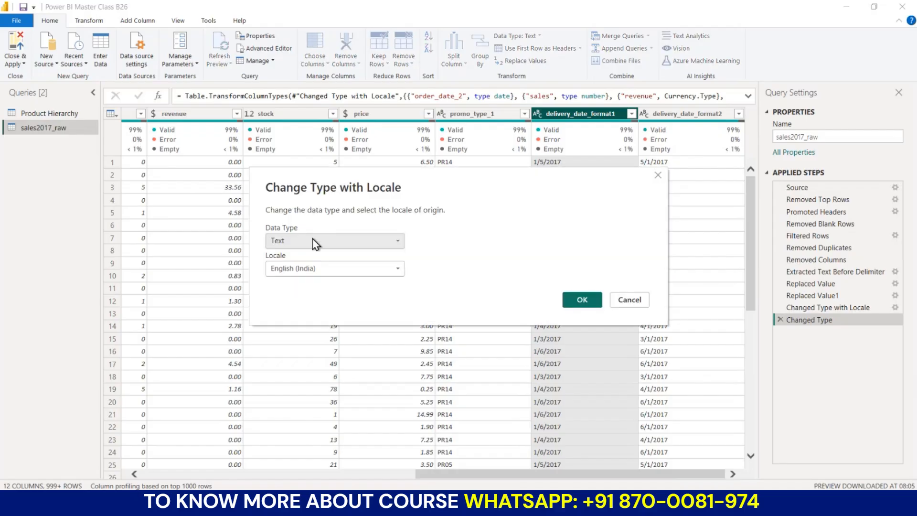
pyautogui.click(324, 240)
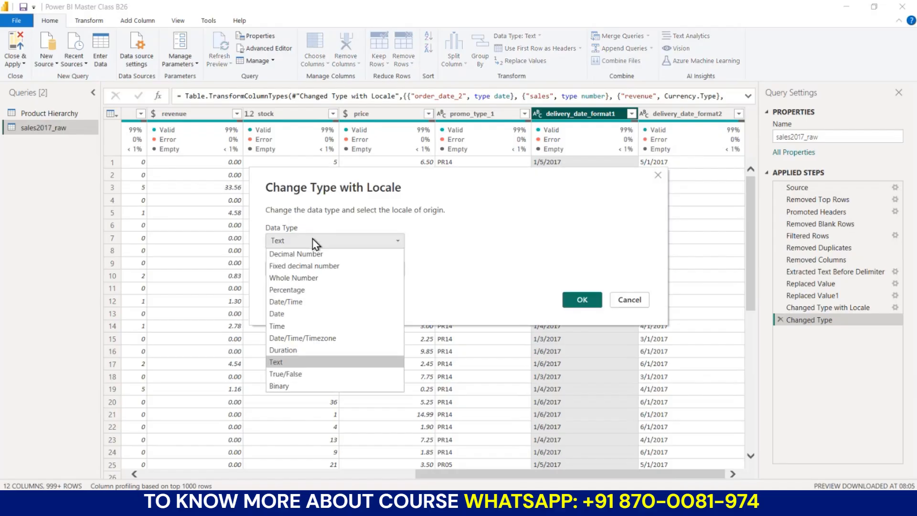
pyautogui.click(277, 314)
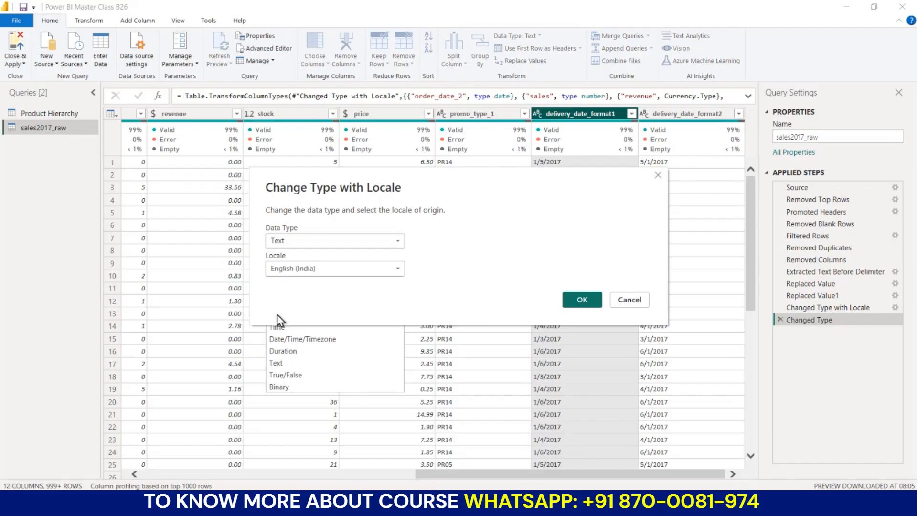
pyautogui.click(317, 268)
pyautogui.scroll(-2, 351, 211)
pyautogui.scroll(-10, 350, 212)
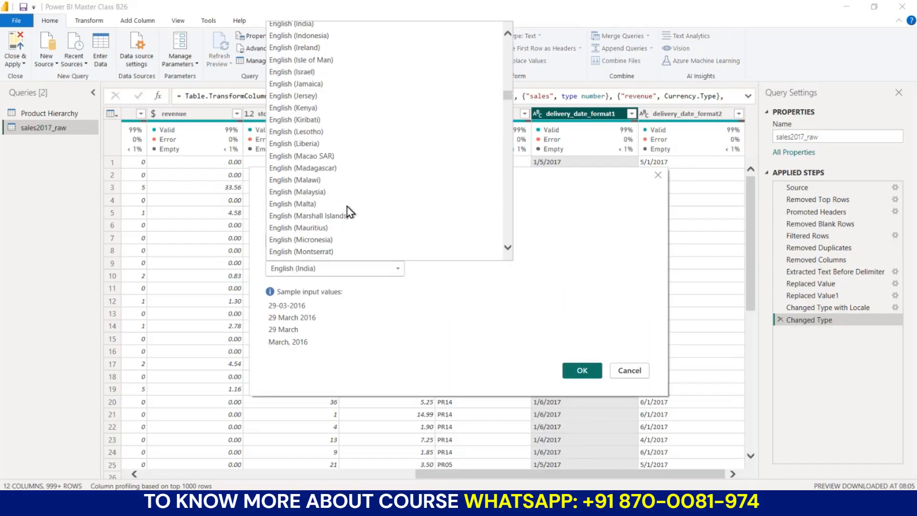
pyautogui.scroll(-10, 351, 212)
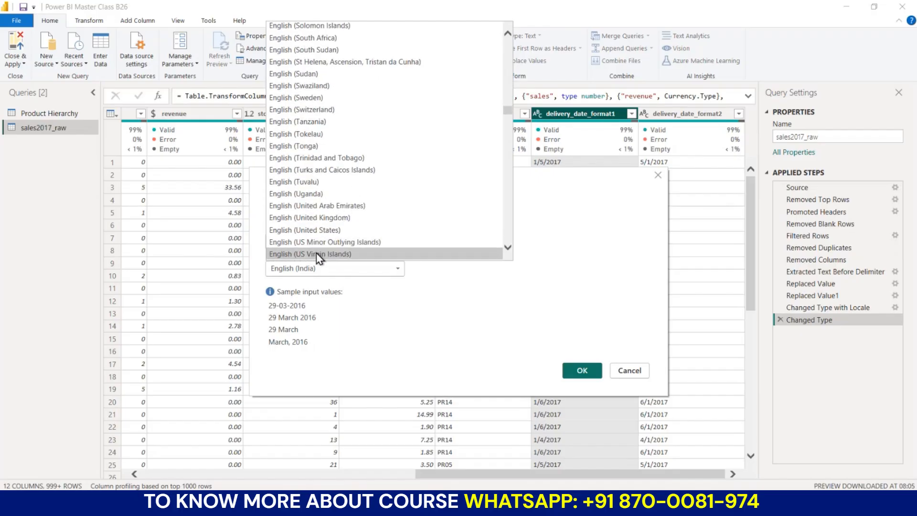
pyautogui.click(312, 230)
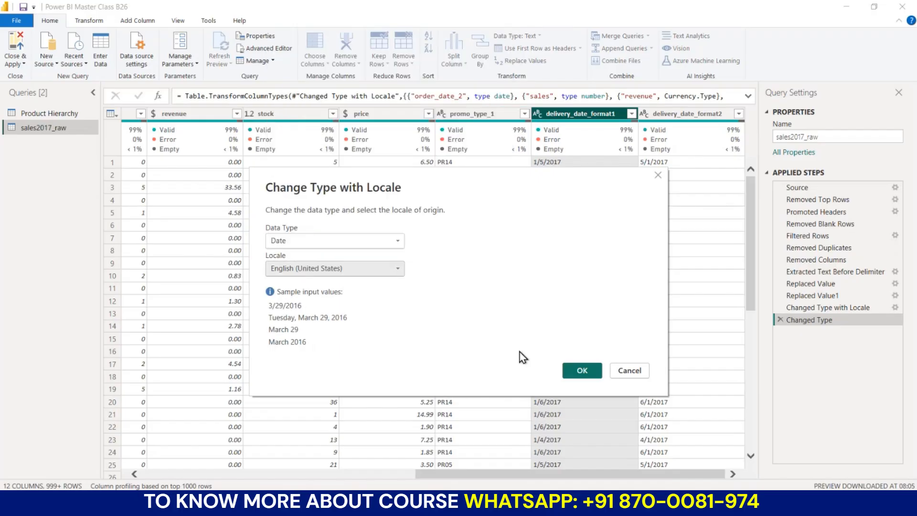
pyautogui.click(580, 371)
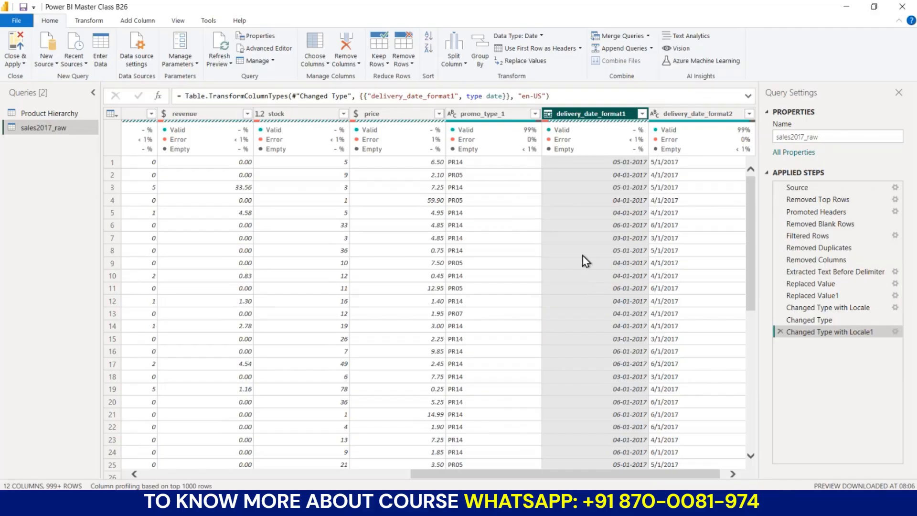
# Check the delivery_date_format2 column's filter values without filtering, and change its data type to Date
pyautogui.hscroll(1, 587, 261)
pyautogui.click(690, 119)
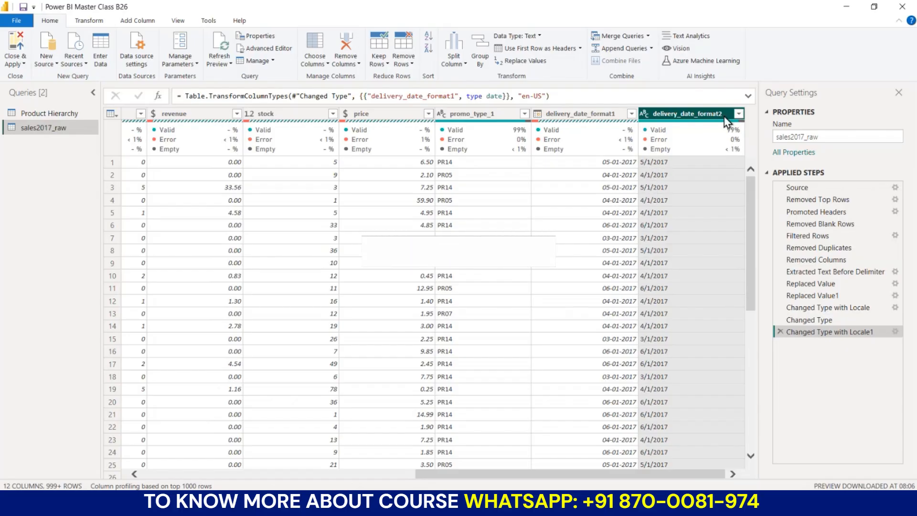
pyautogui.click(739, 114)
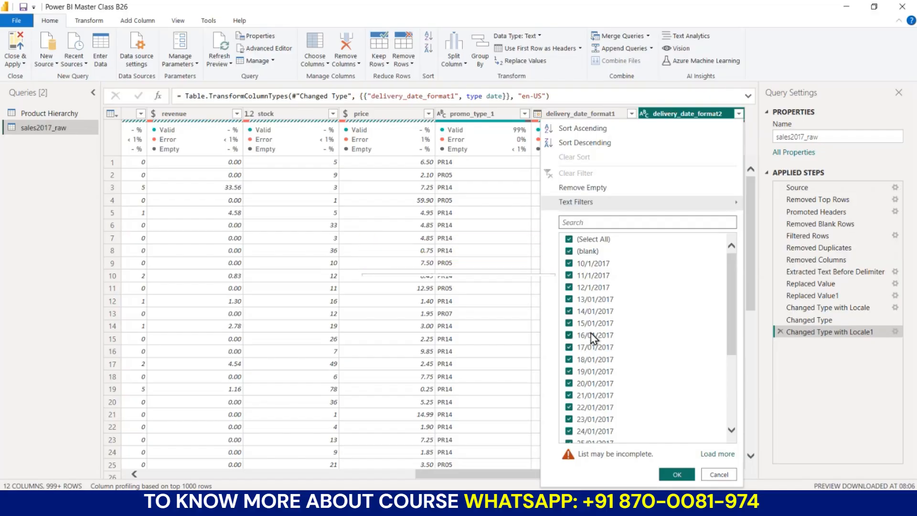
pyautogui.click(718, 475)
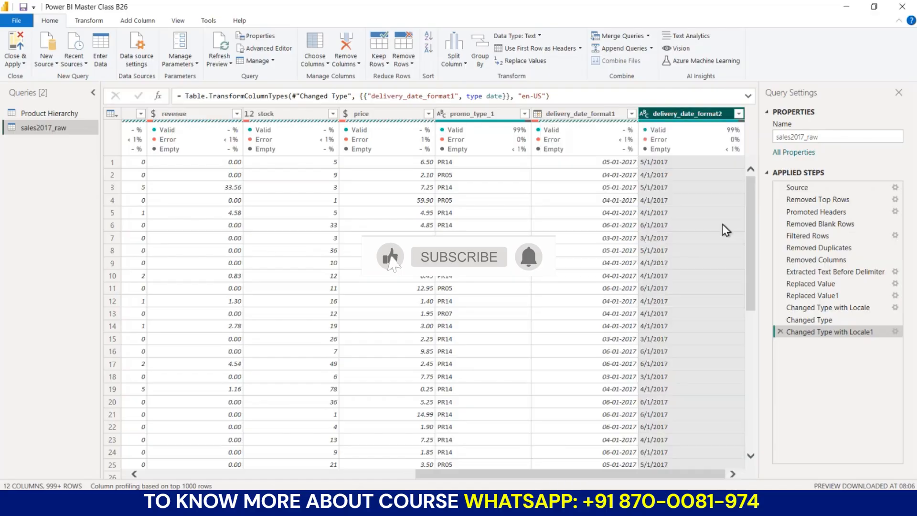
pyautogui.rightClick(671, 120)
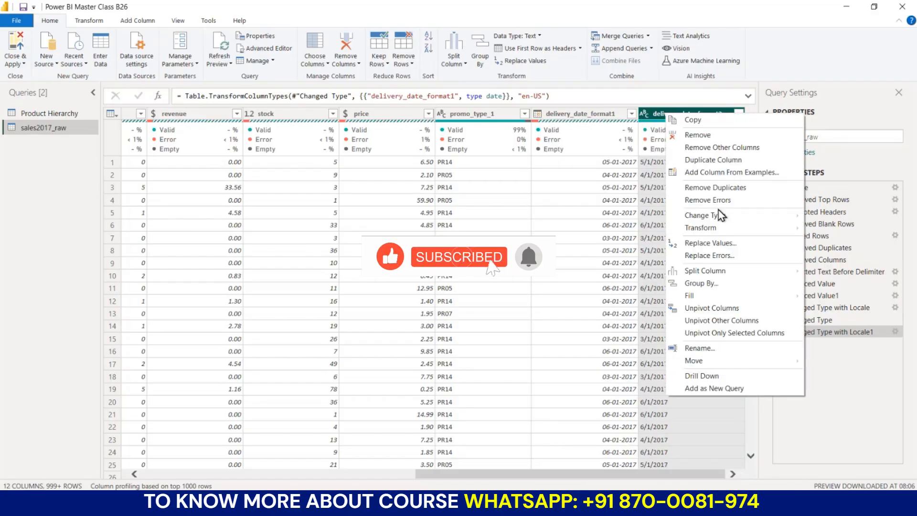
pyautogui.moveTo(713, 217)
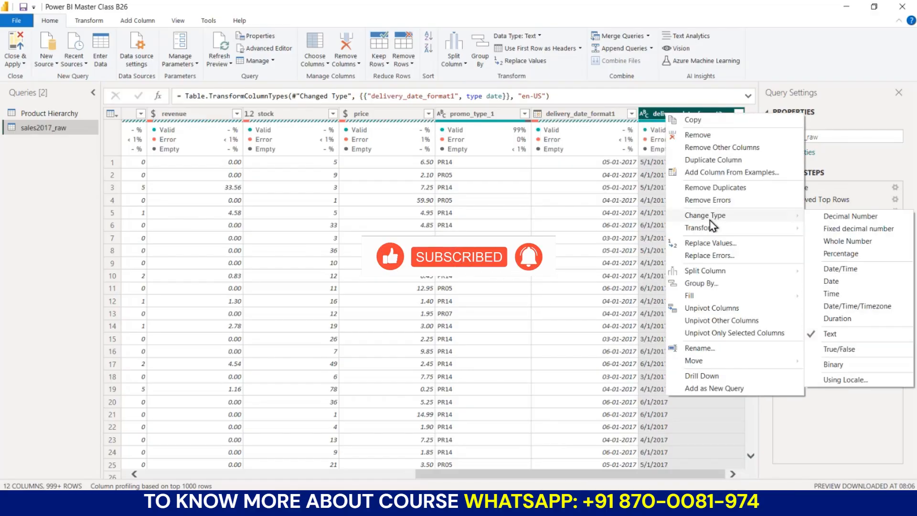
pyautogui.click(831, 285)
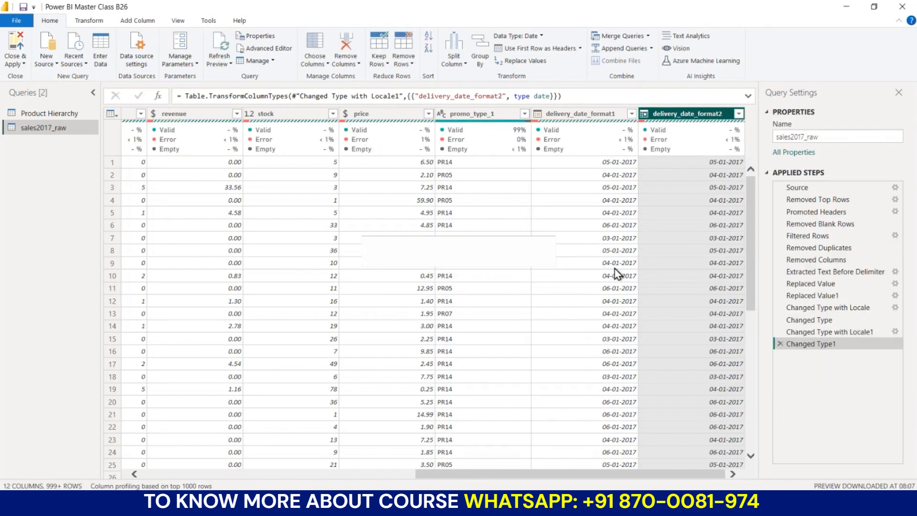
pyautogui.moveTo(728, 144)
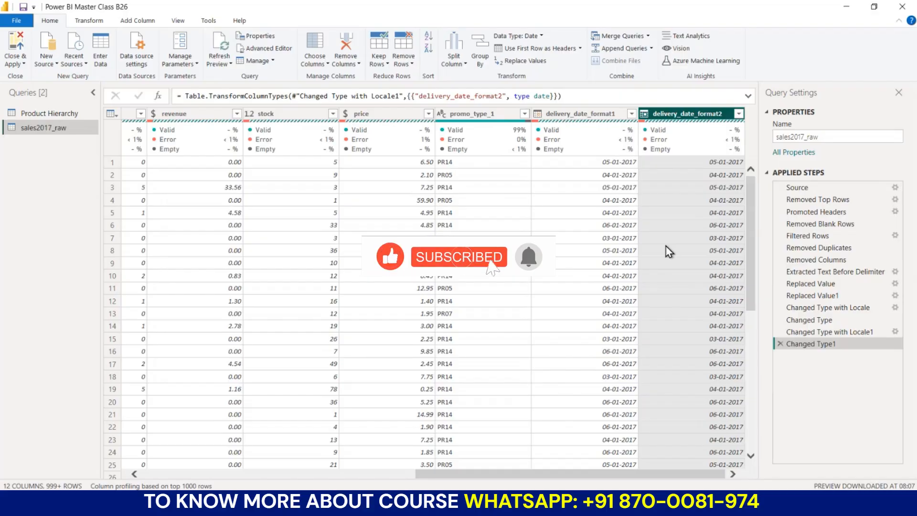
# Insert a step after the applied step Replaced Value that replaces NA with an empty value in all columns
pyautogui.hscroll(-3, 567, 313)
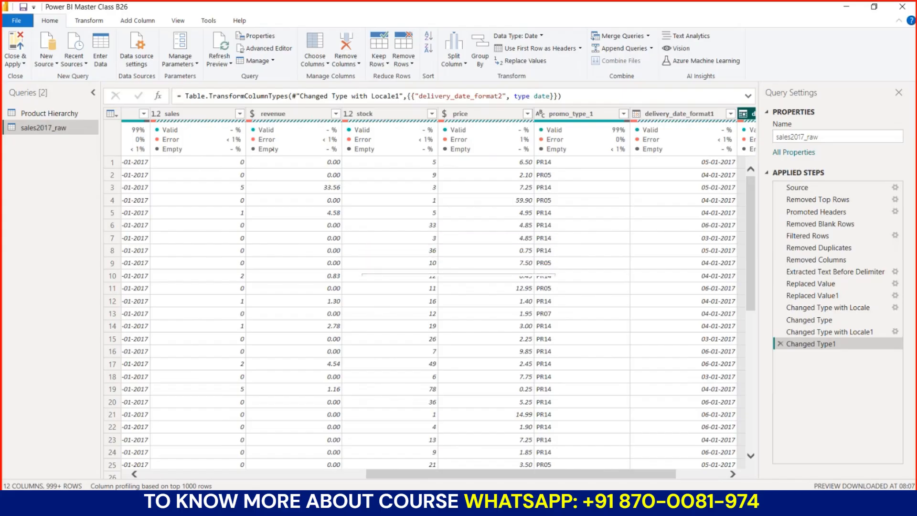
pyautogui.moveTo(290, 137); pyautogui.dragTo(319, 143)
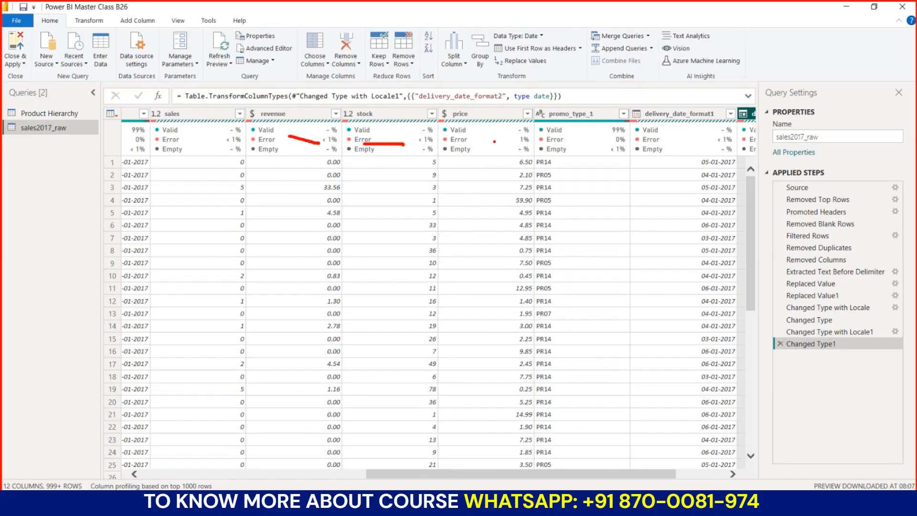
pyautogui.press('Escape')
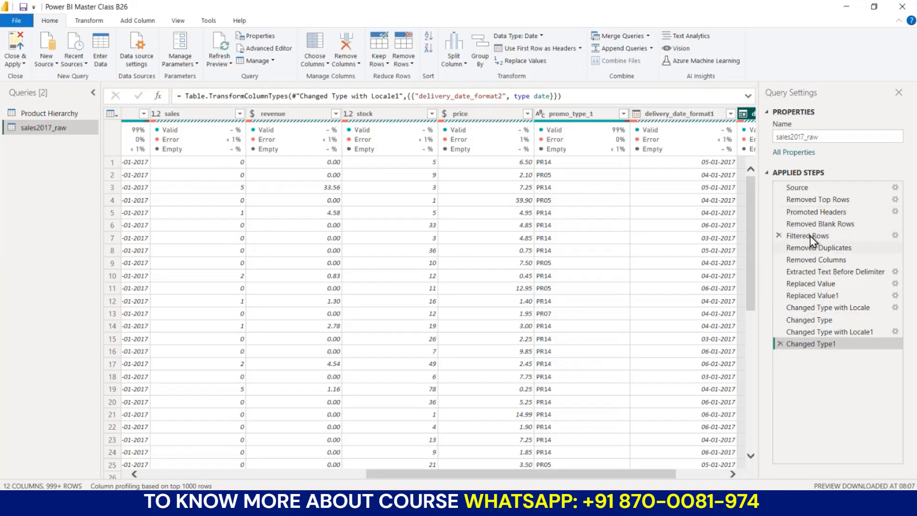
pyautogui.click(807, 285)
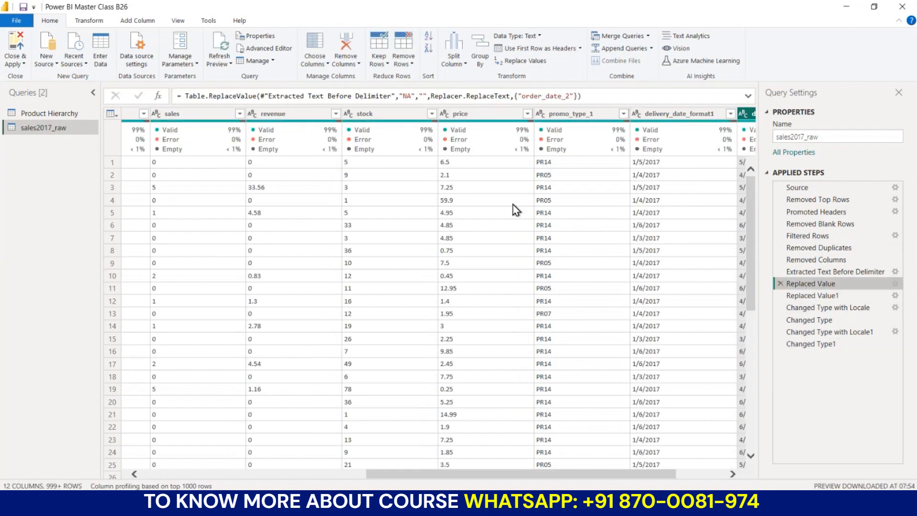
pyautogui.hscroll(-5, 572, 268)
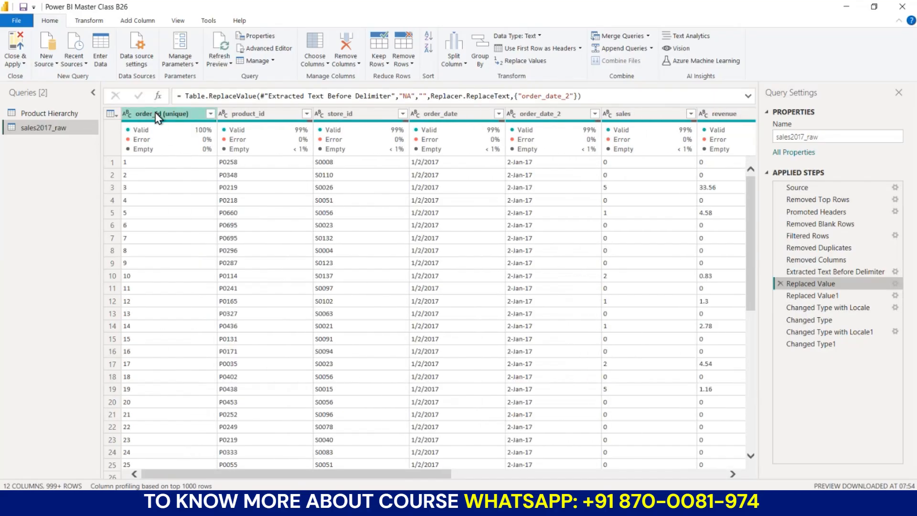
pyautogui.click(158, 115)
pyautogui.hotkey('ctrl', 'a')
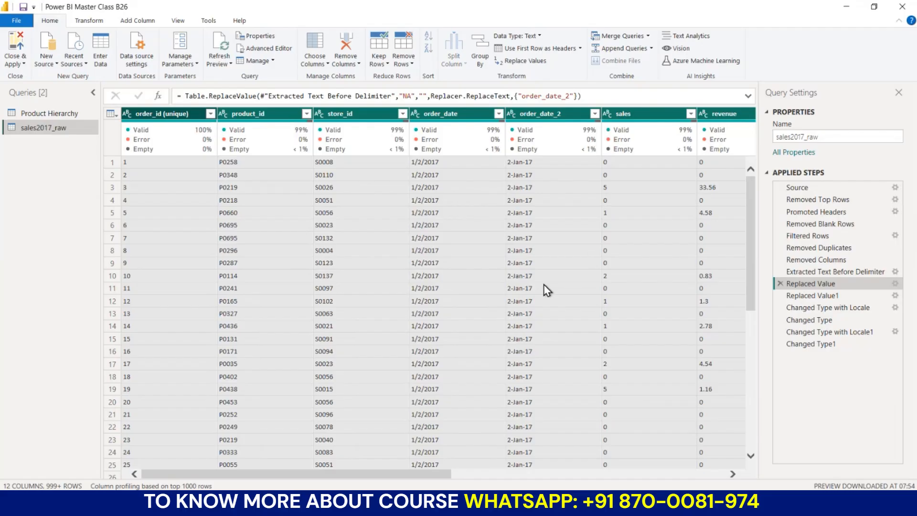
pyautogui.rightClick(179, 114)
pyautogui.moveTo(248, 232)
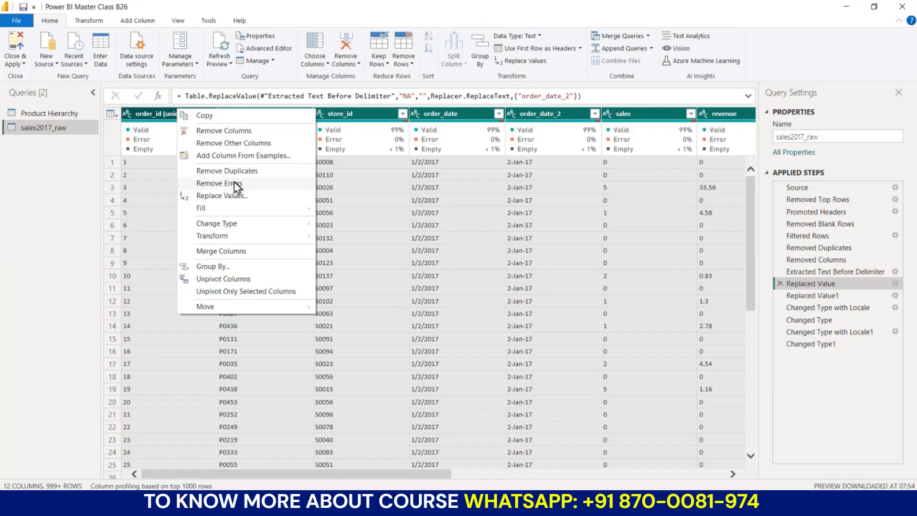
pyautogui.click(243, 196)
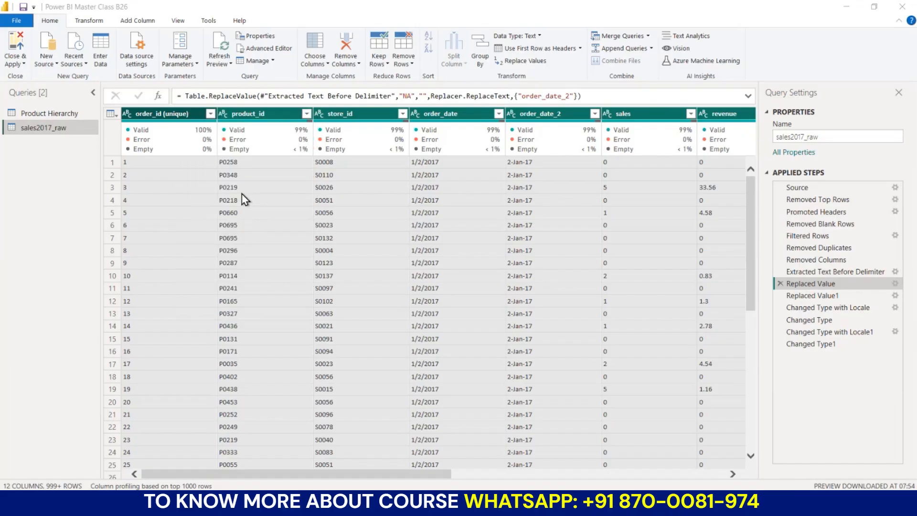
pyautogui.click(557, 280)
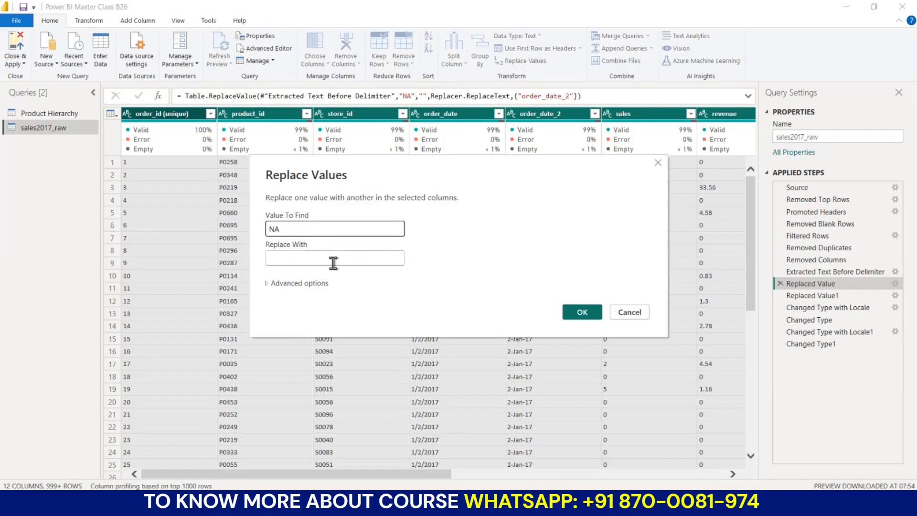
pyautogui.click(581, 312)
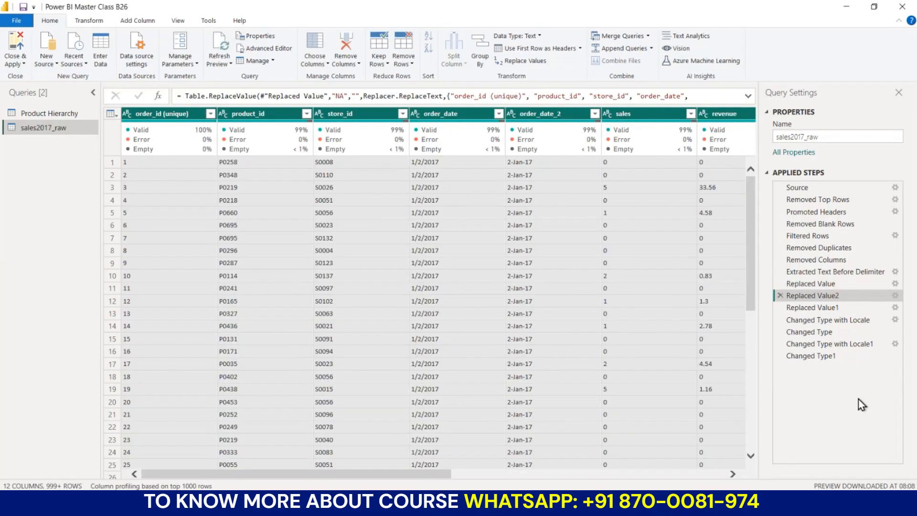
# Return to the final applied step, Changed Type1, check the column quality of all columns for errors, and select only order_id (unique)
pyautogui.click(819, 361)
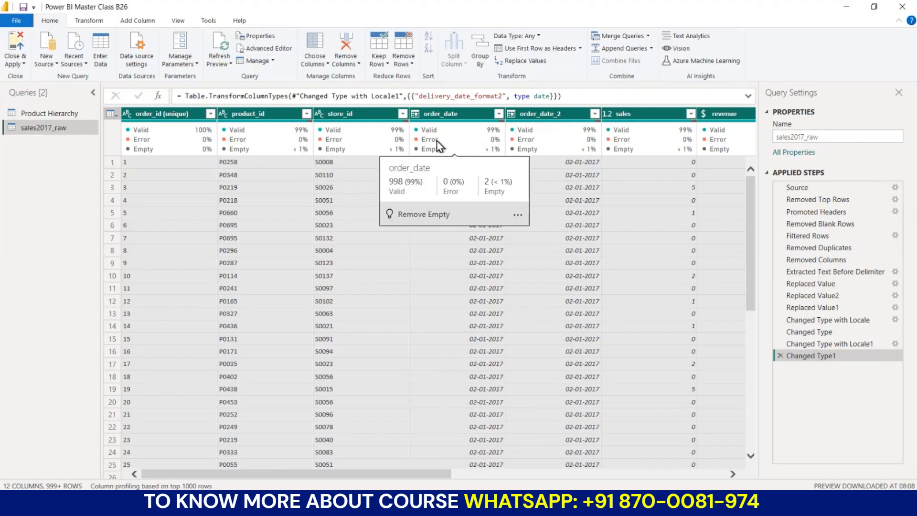
pyautogui.hscroll(5, 591, 172)
pyautogui.hscroll(-5, 591, 172)
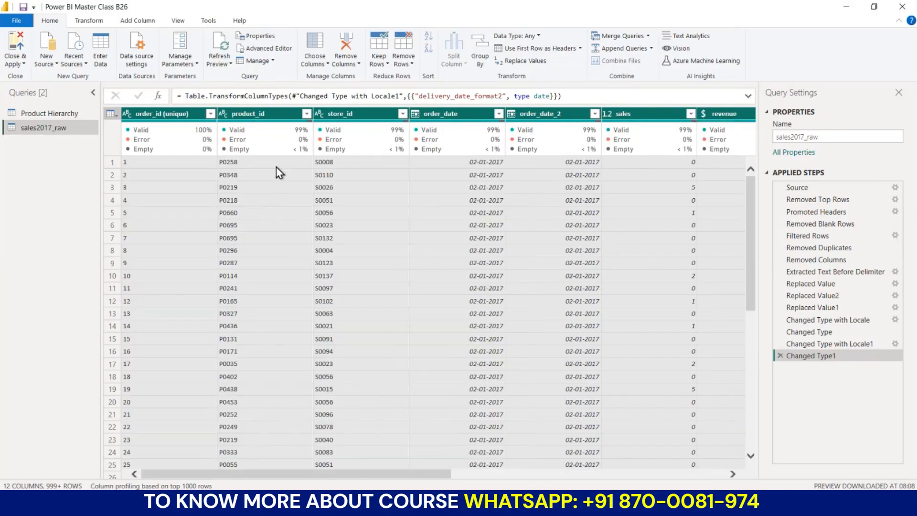
pyautogui.click(181, 118)
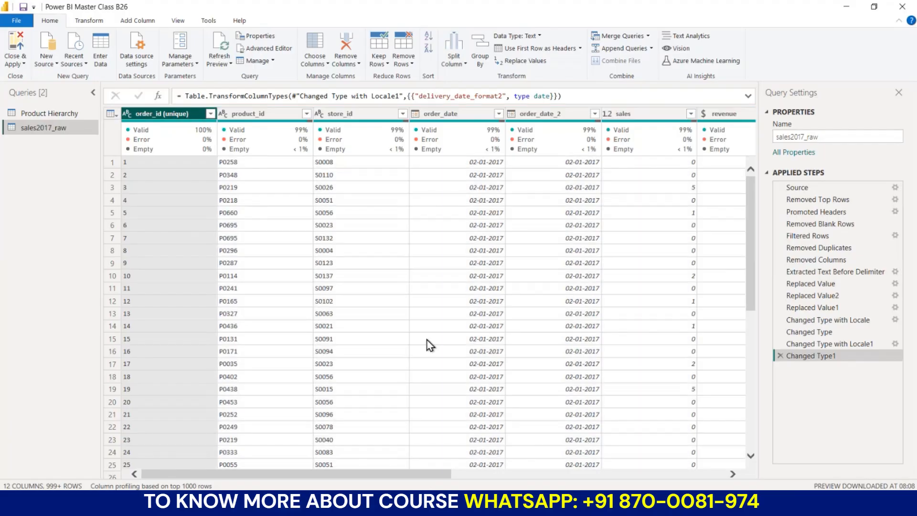